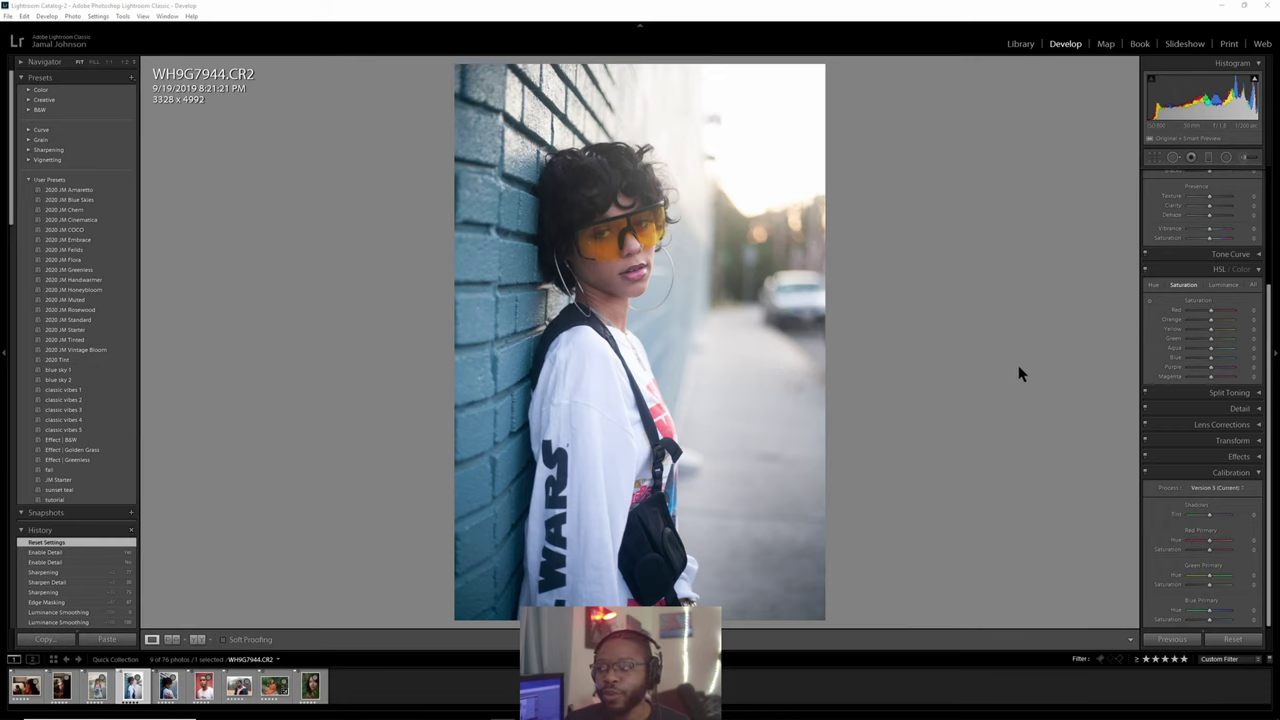
# Warm the photo by setting the white balance temperature to 6643, and compare it with the original.
pyautogui.scroll(3, 1160, 310)
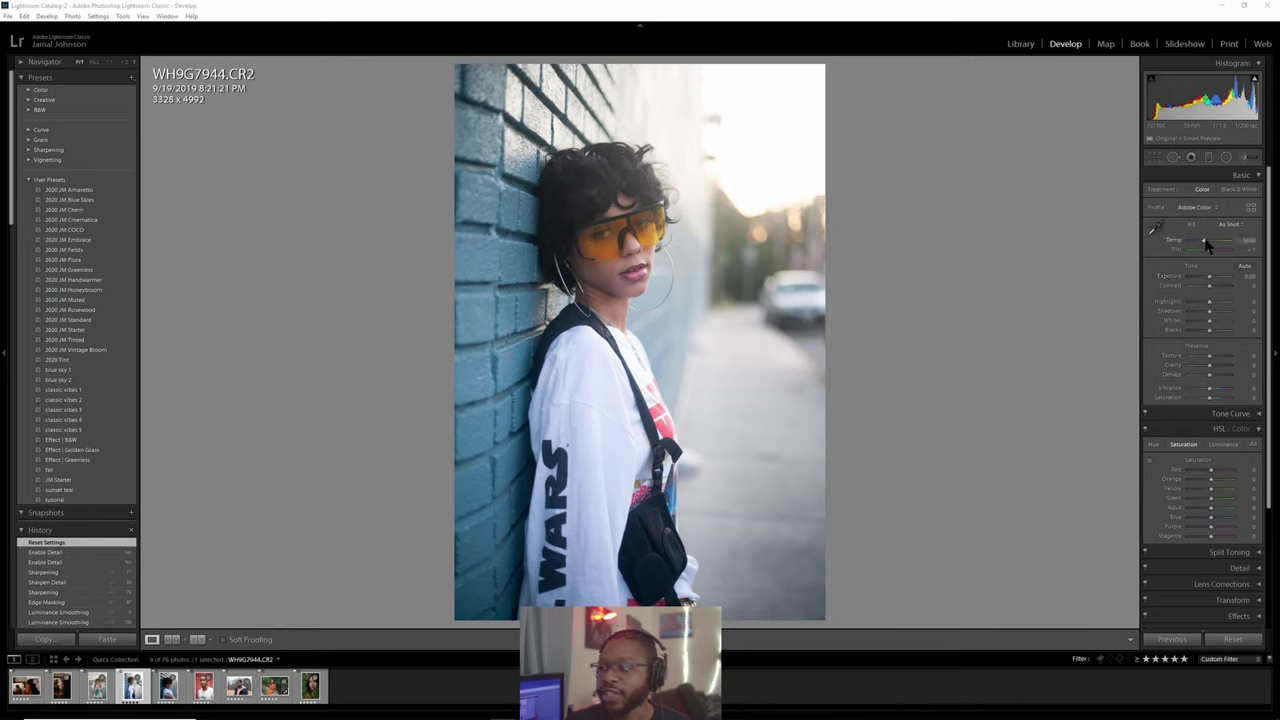
pyautogui.moveTo(1207, 241); pyautogui.dragTo(1209, 248)
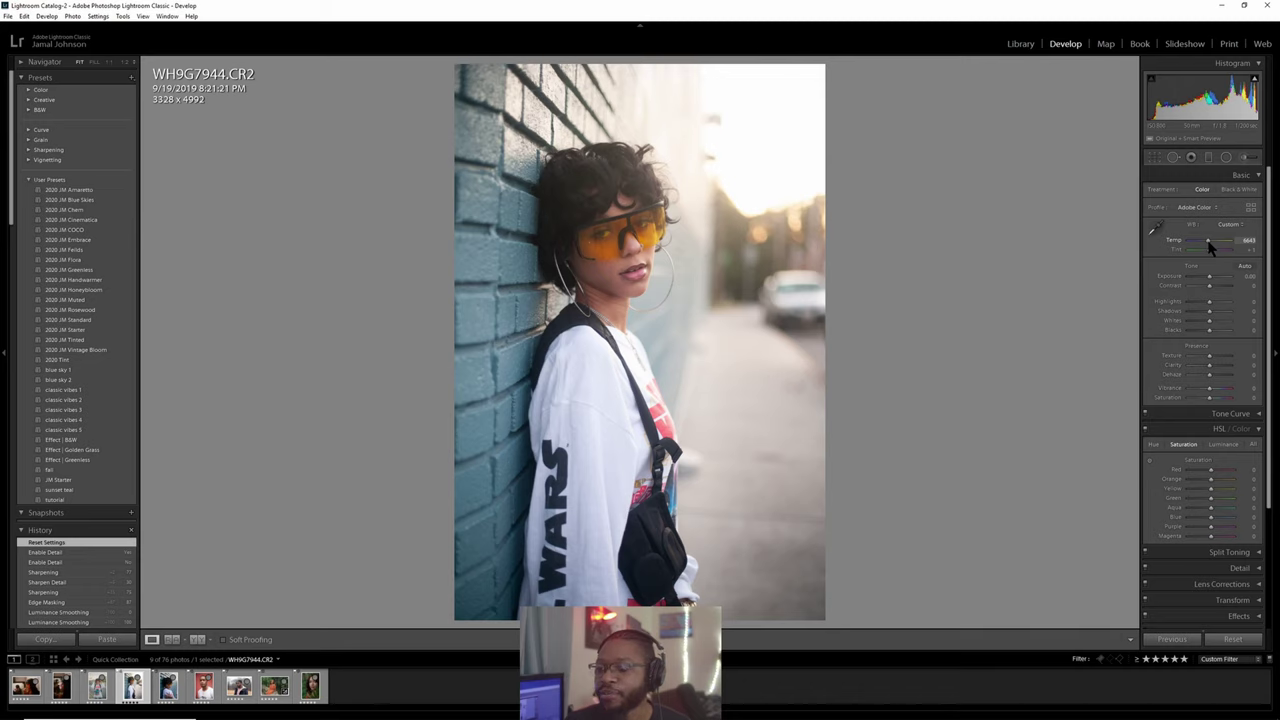
pyautogui.moveTo(1210, 248); pyautogui.dragTo(1209, 247)
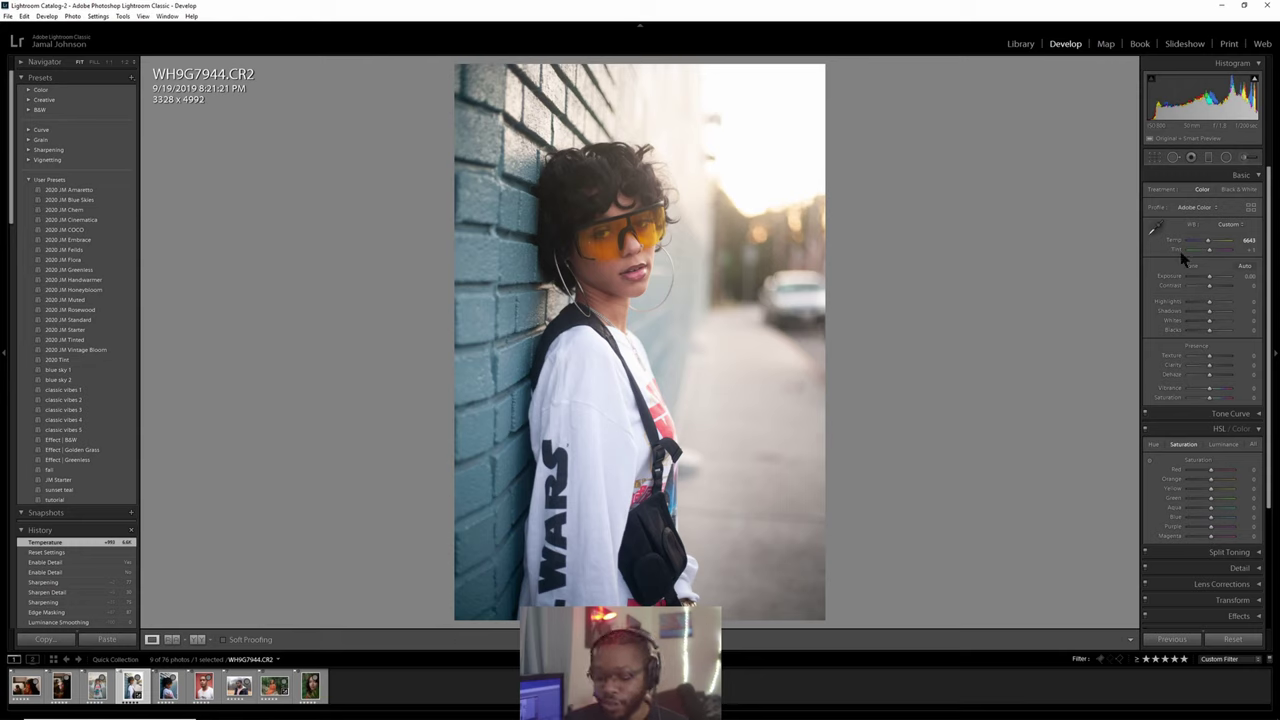
pyautogui.press('\\')
pyautogui.press('\\')
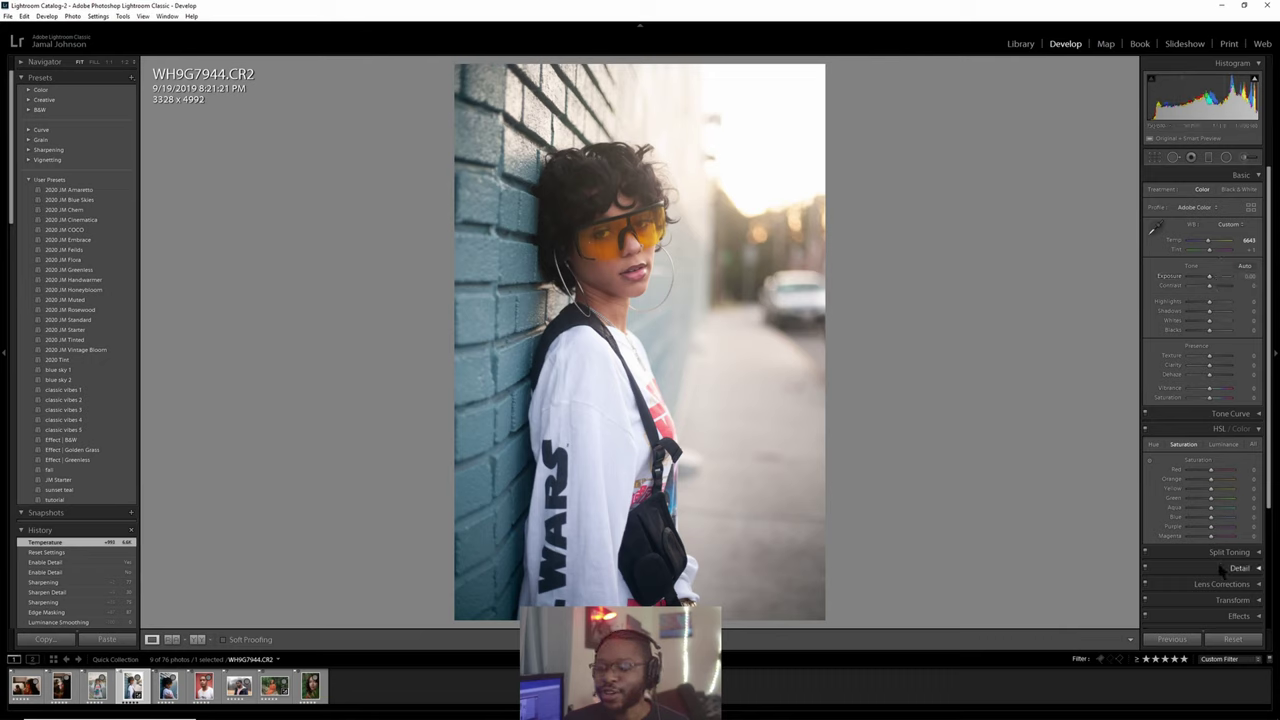
# Collapse the HSL / Color and Calibration sections of the develop settings.
pyautogui.click(1246, 430)
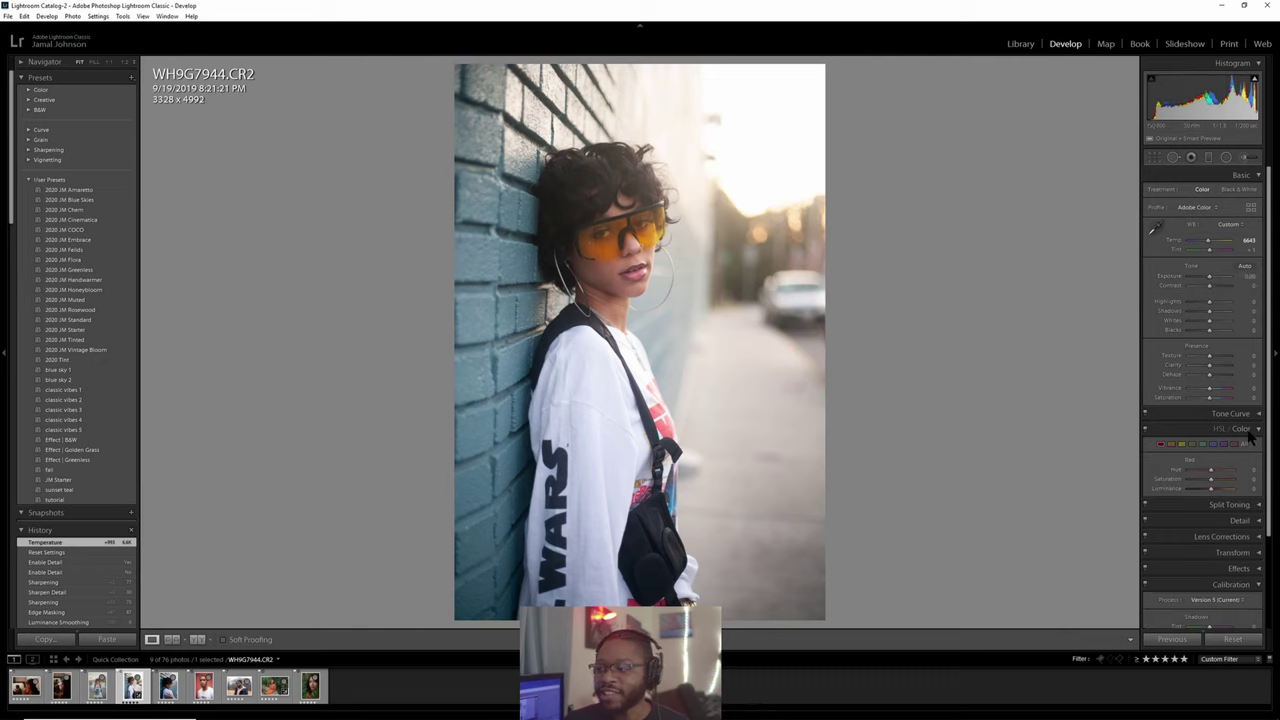
pyautogui.click(1240, 429)
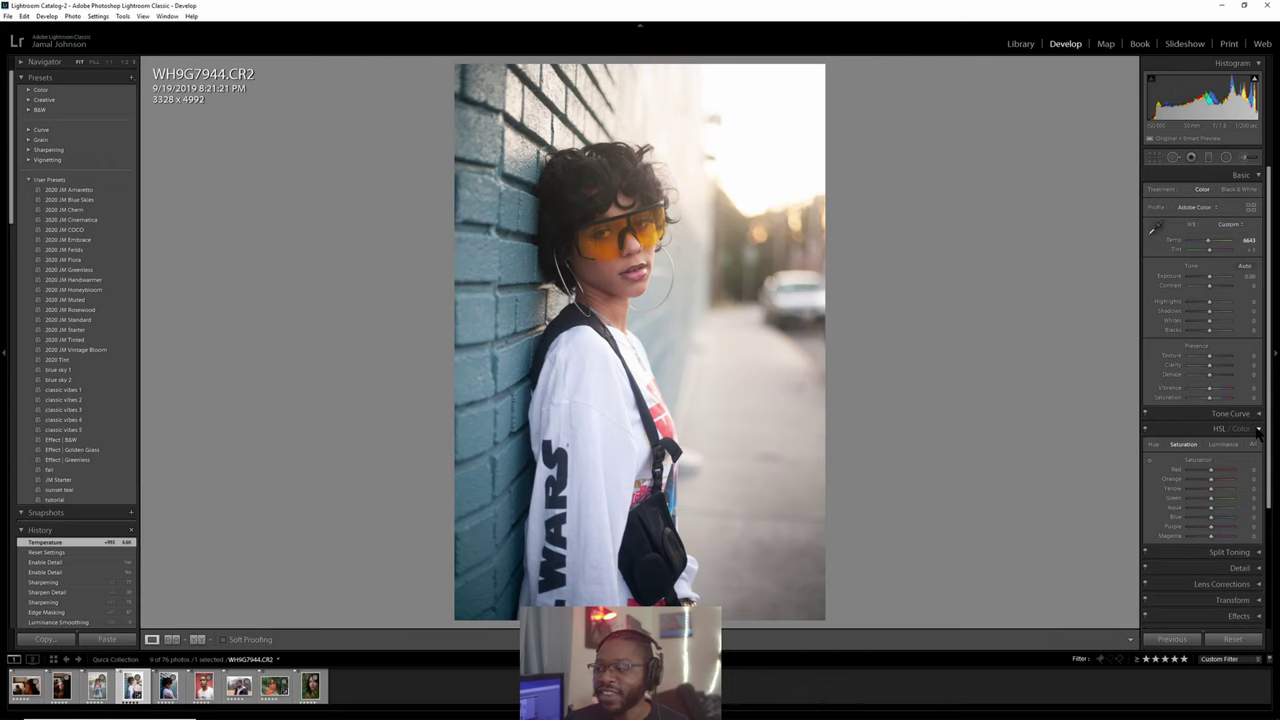
pyautogui.click(1258, 525)
pyautogui.click(1262, 528)
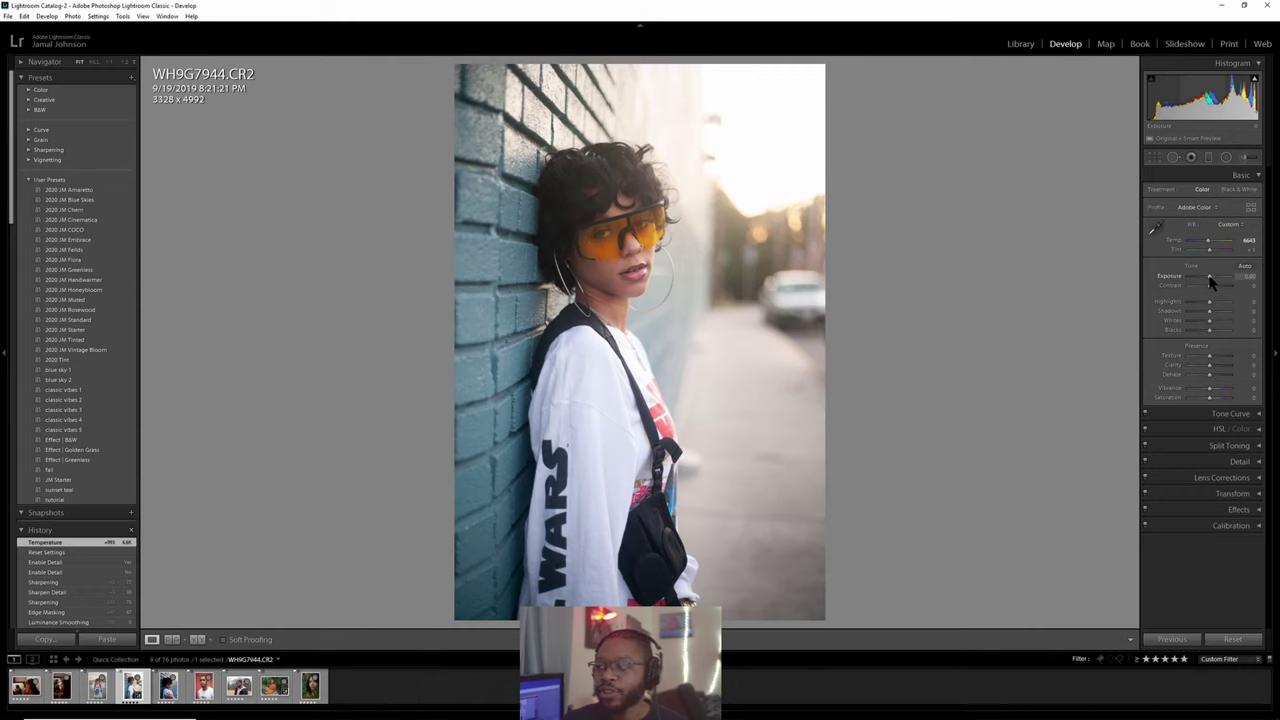
# Try a lower exposure on the photo and reset the exposure to 0.
pyautogui.moveTo(1209, 278); pyautogui.dragTo(1151, 283)
pyautogui.doubleClick(1168, 275)
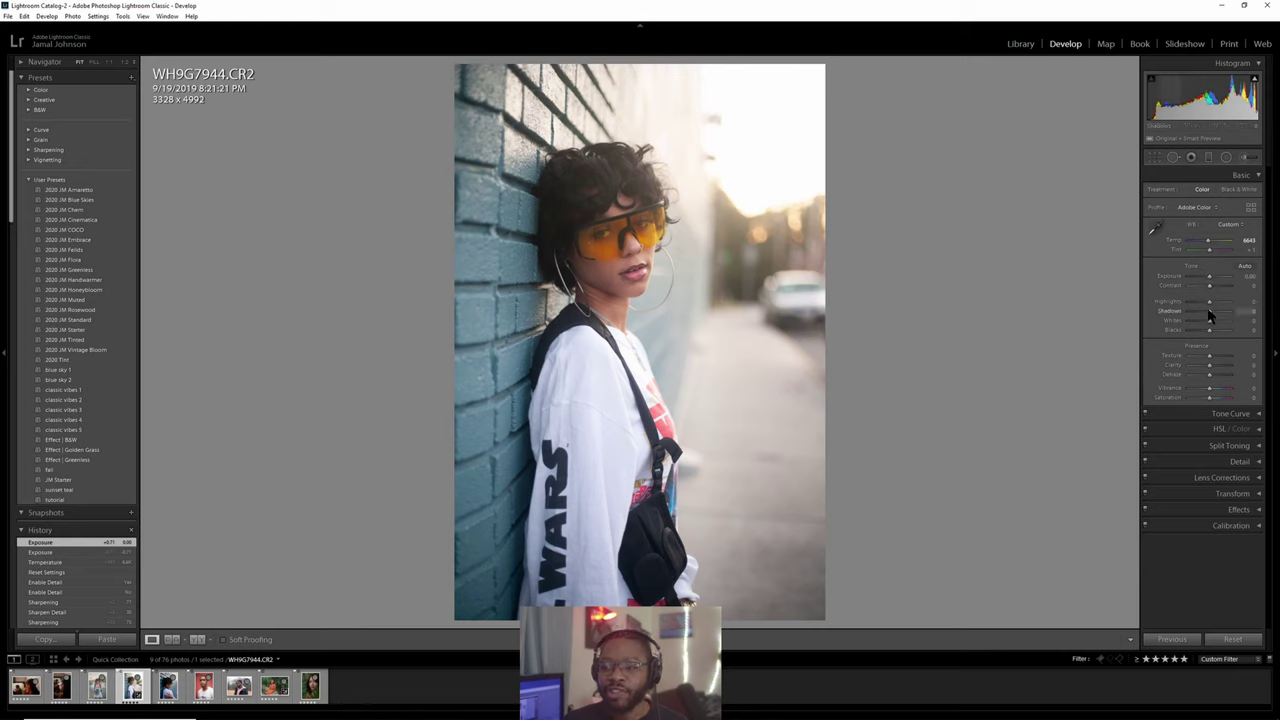
# Expand the Calibration section and briefly check the HSL saturation controls.
pyautogui.click(1255, 527)
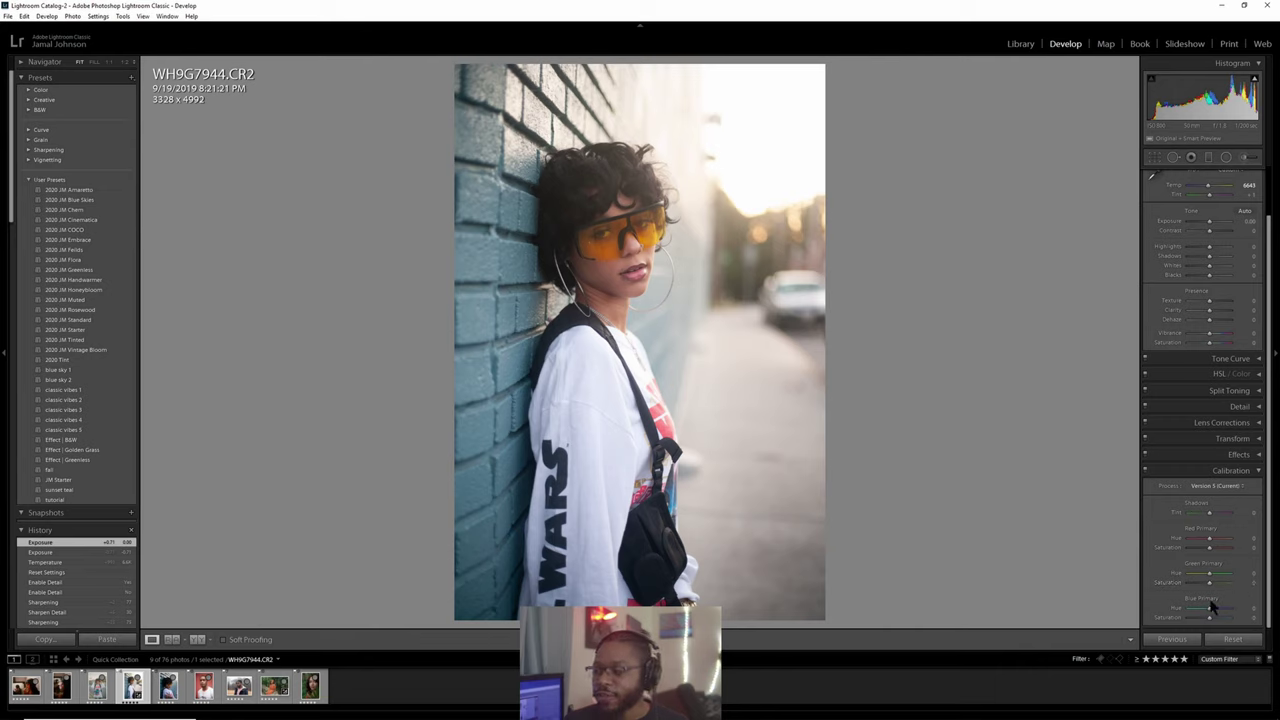
pyautogui.click(1258, 374)
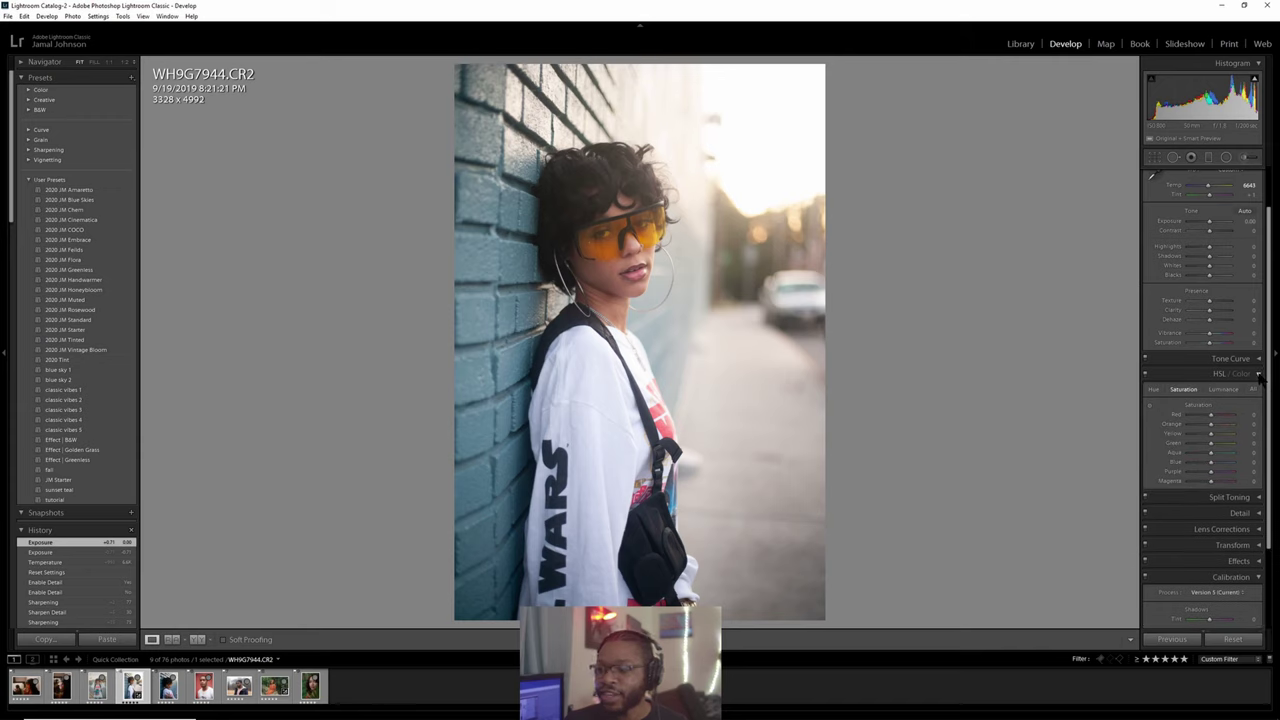
pyautogui.click(1258, 374)
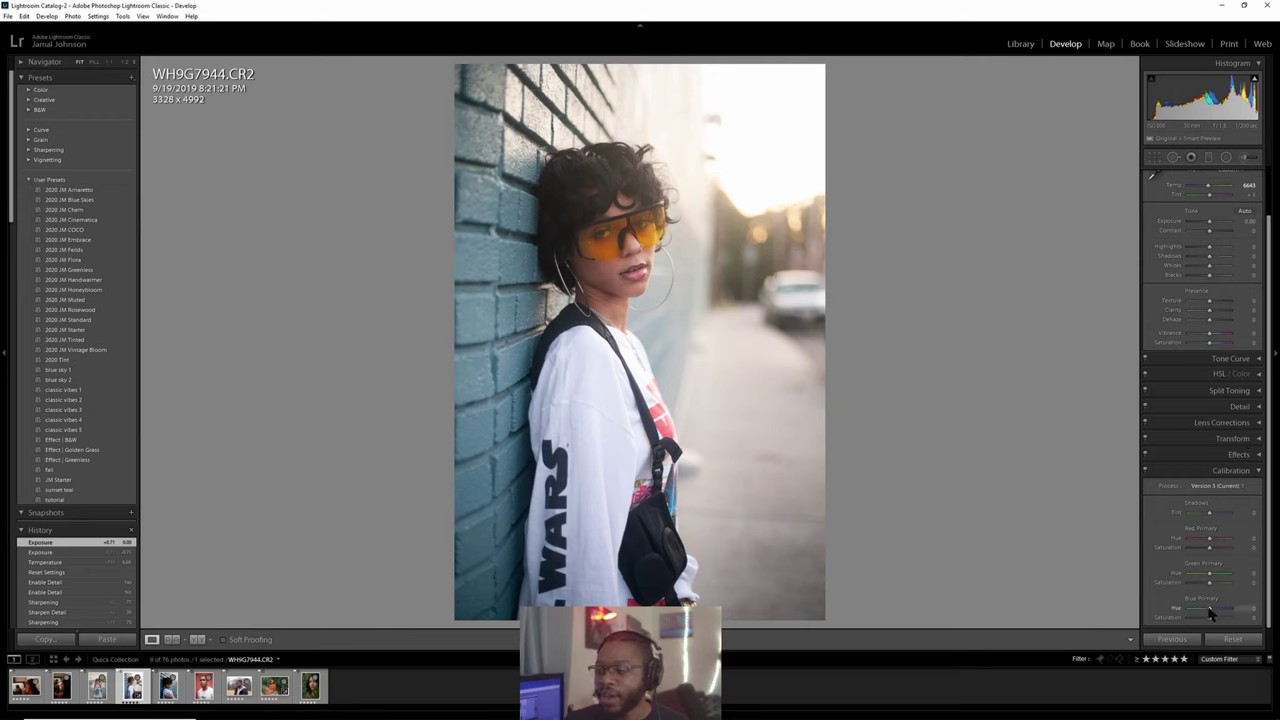
# Try a Blue Primary hue of -100 in Calibration and reset it to 0.
pyautogui.moveTo(1211, 613); pyautogui.dragTo(1178, 616)
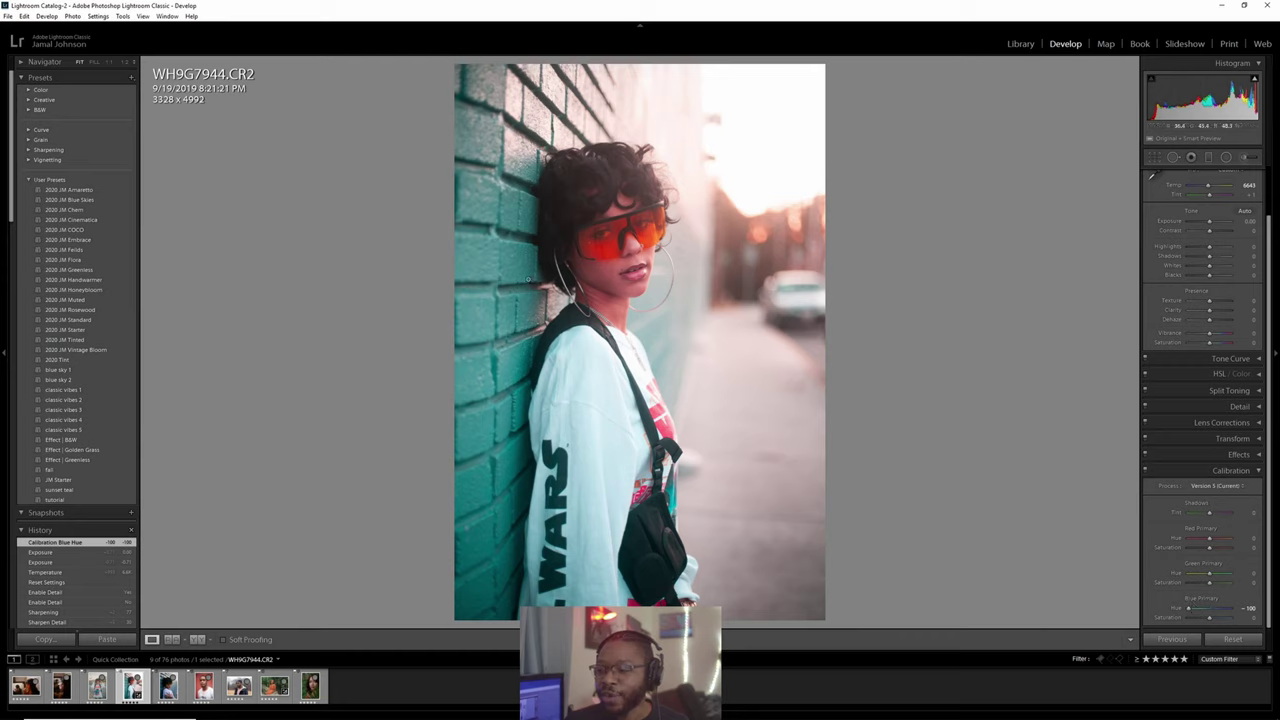
pyautogui.doubleClick(1192, 608)
pyautogui.click(1190, 612)
pyautogui.doubleClick(1190, 613)
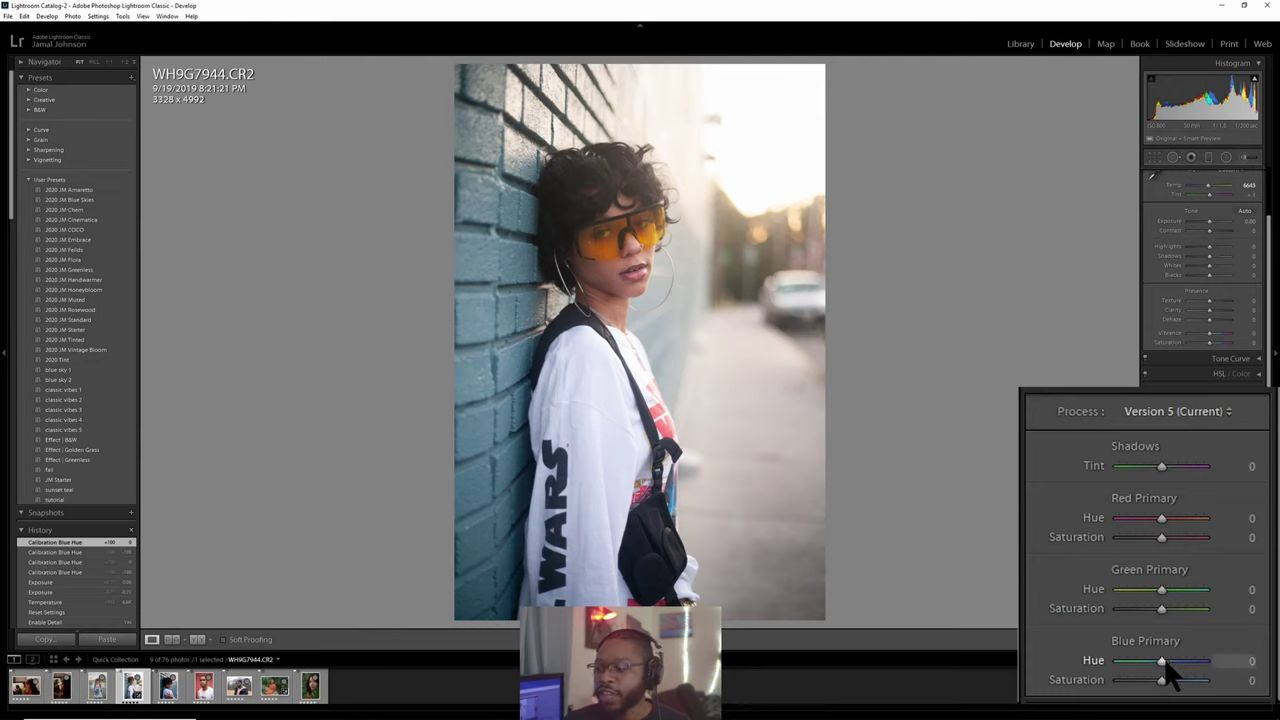
pyautogui.moveTo(1161, 662); pyautogui.dragTo(1086, 666)
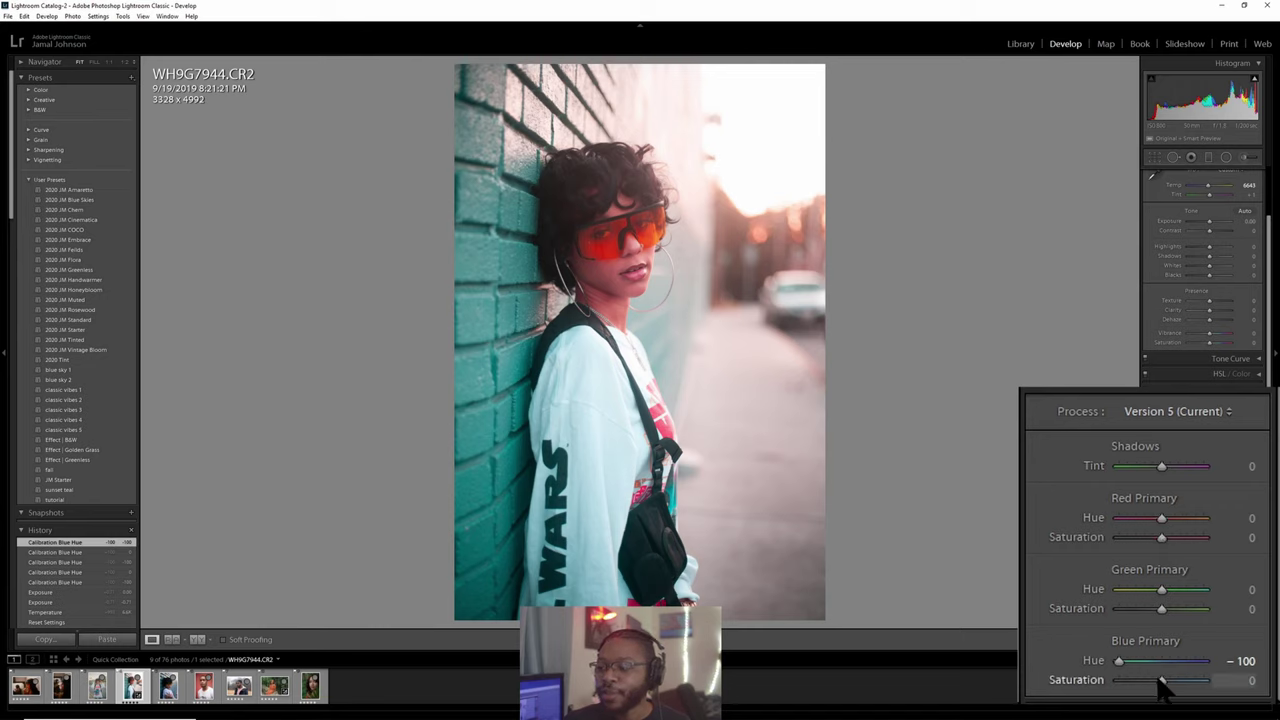
pyautogui.doubleClick(1120, 658)
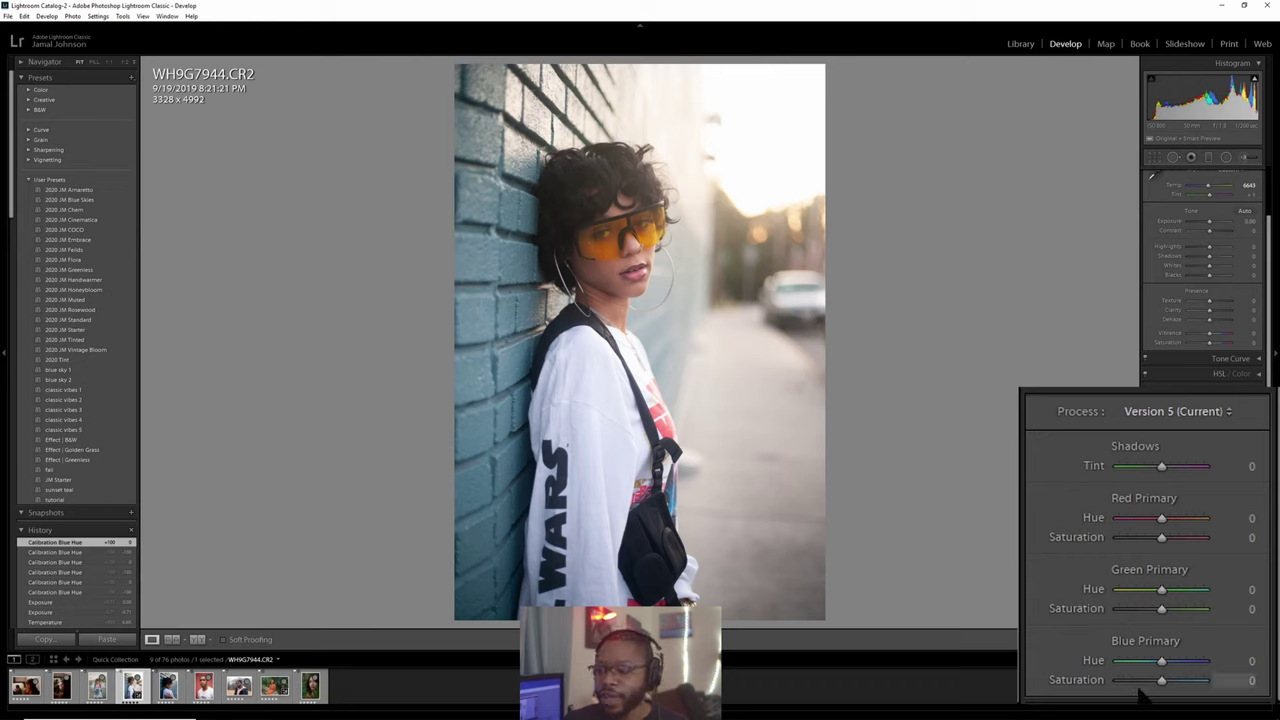
# Set the Blue Primary saturation to +100 and compare the photo with the original and with Calibration disabled.
pyautogui.moveTo(1163, 683); pyautogui.dragTo(1250, 683)
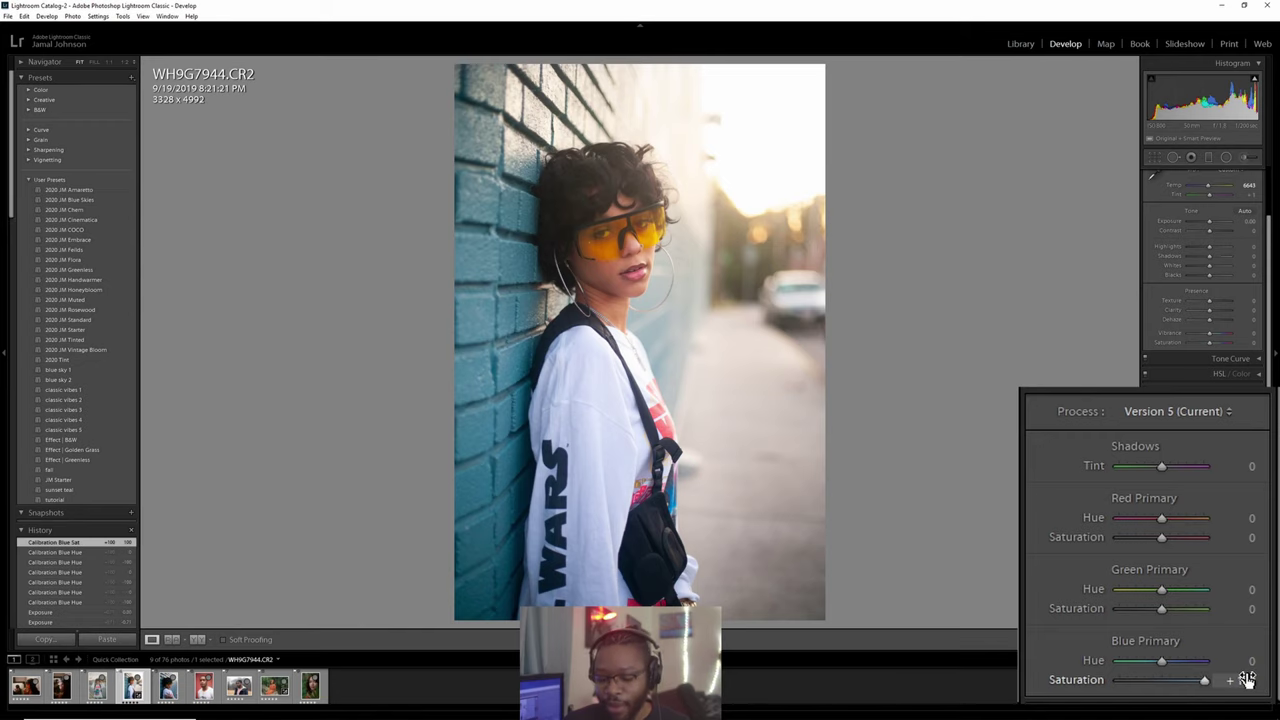
pyautogui.press('\\')
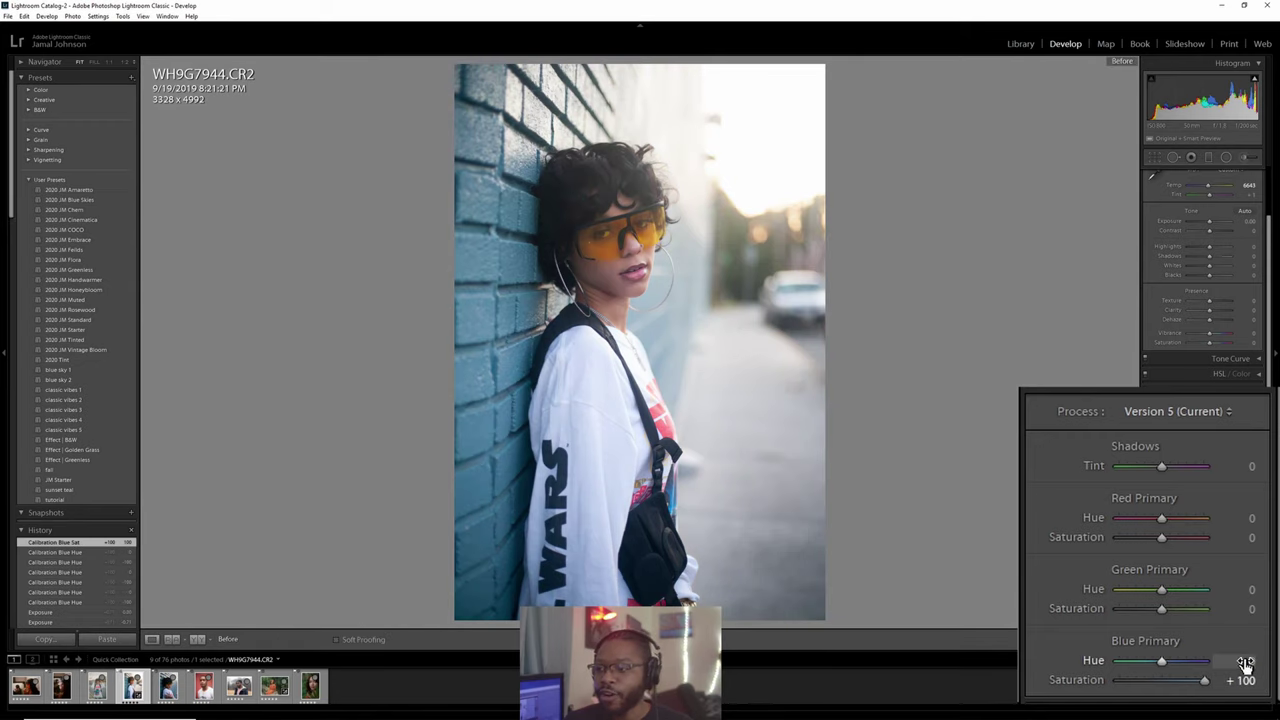
pyautogui.press('\\')
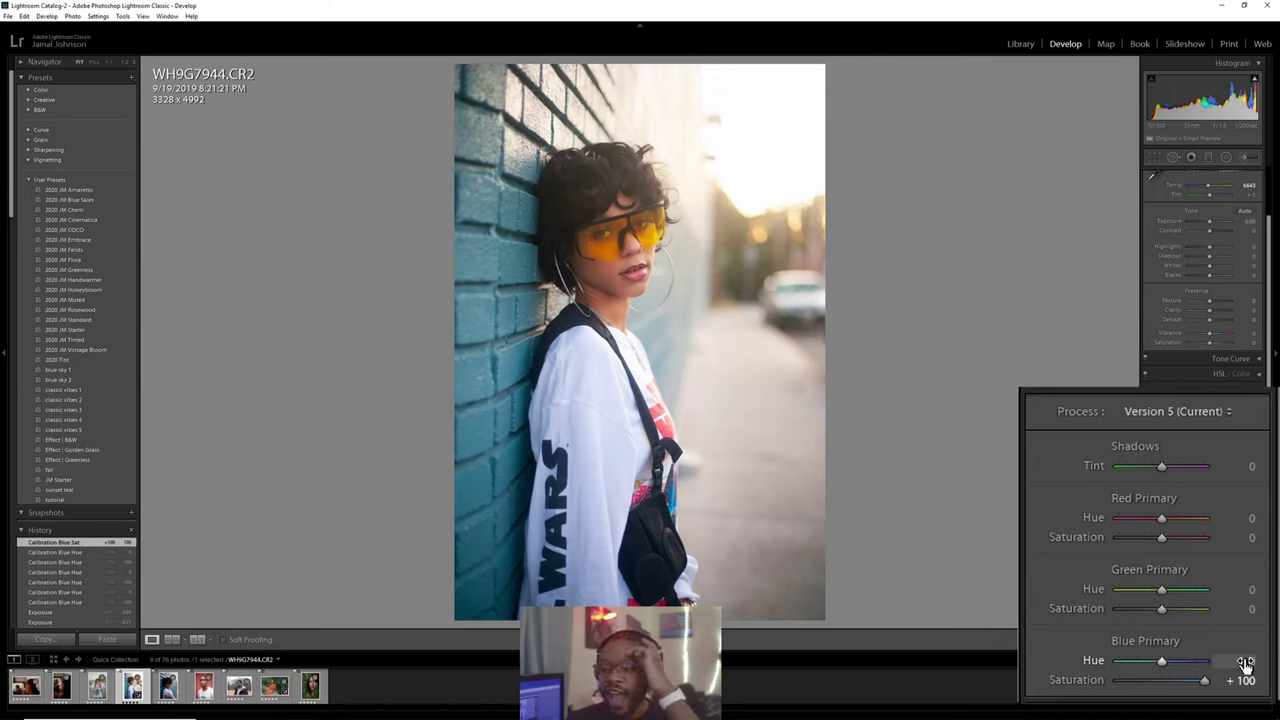
pyautogui.click(1037, 397)
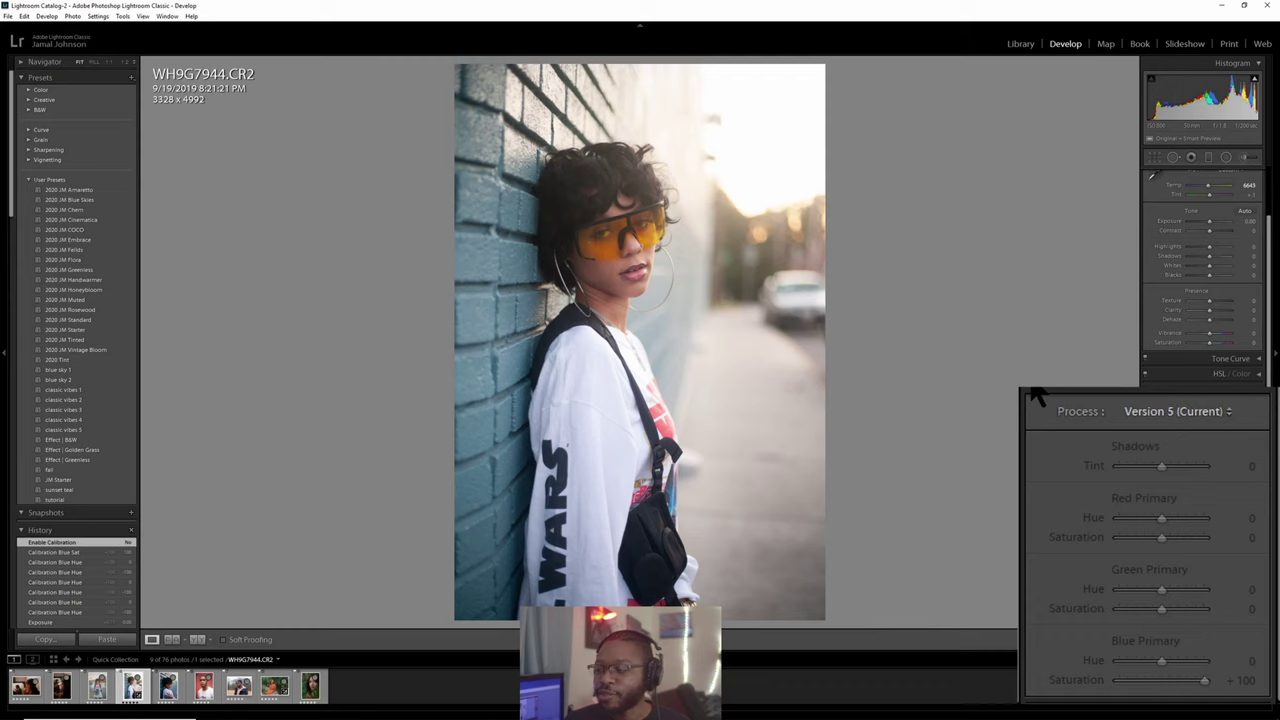
pyautogui.click(1037, 397)
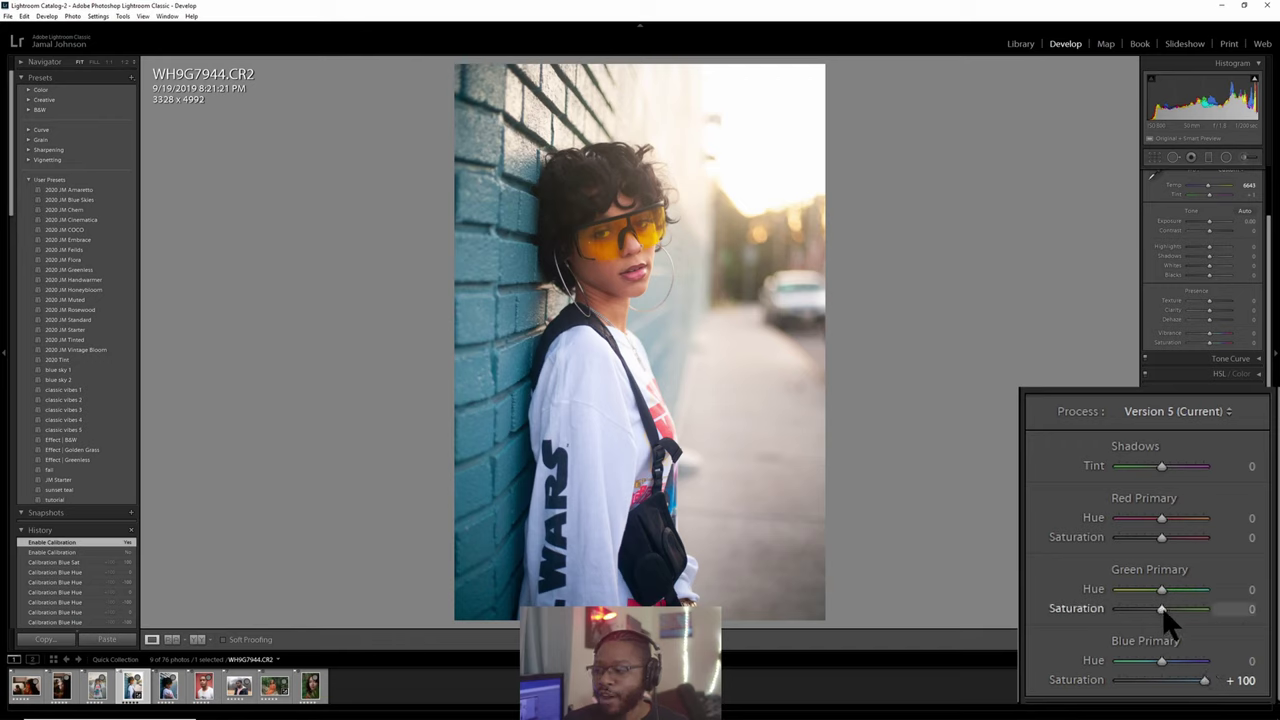
# Set the Green Primary saturation to -7 and the Red Primary saturation to +14.
pyautogui.click(1248, 609)
pyautogui.write('-100')
pyautogui.press('Return')
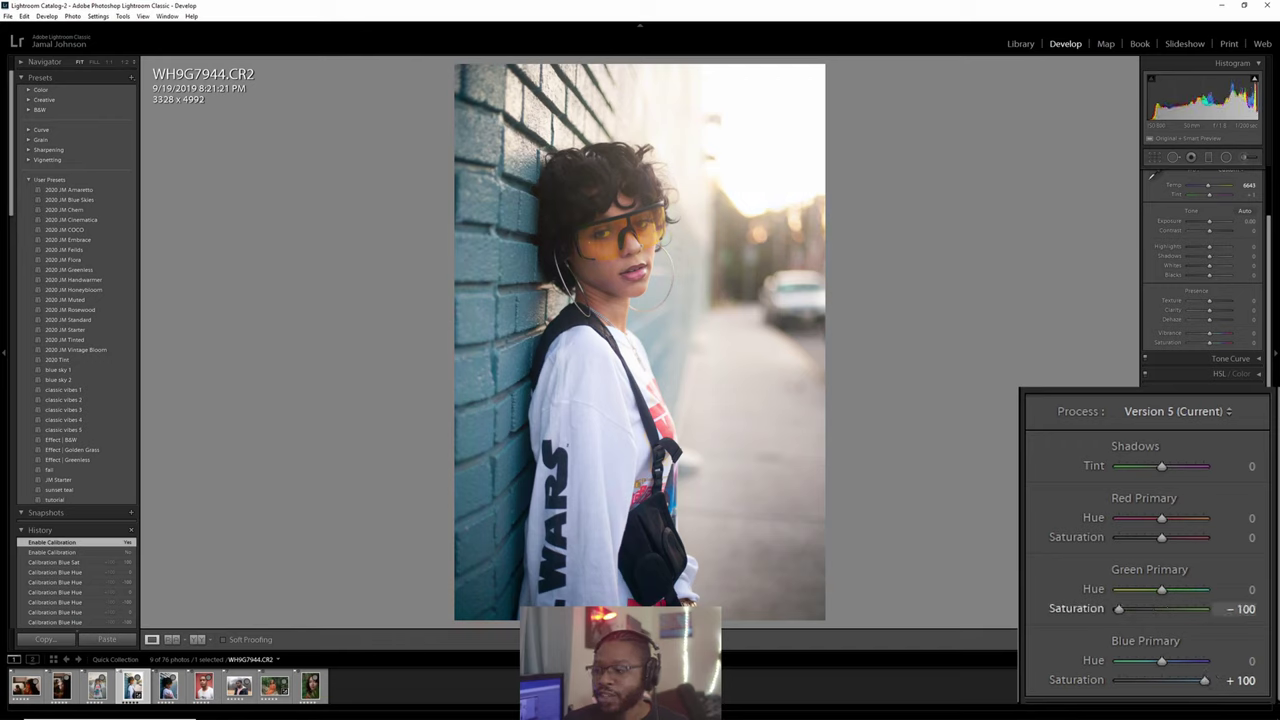
pyautogui.moveTo(1119, 608); pyautogui.dragTo(1159, 608)
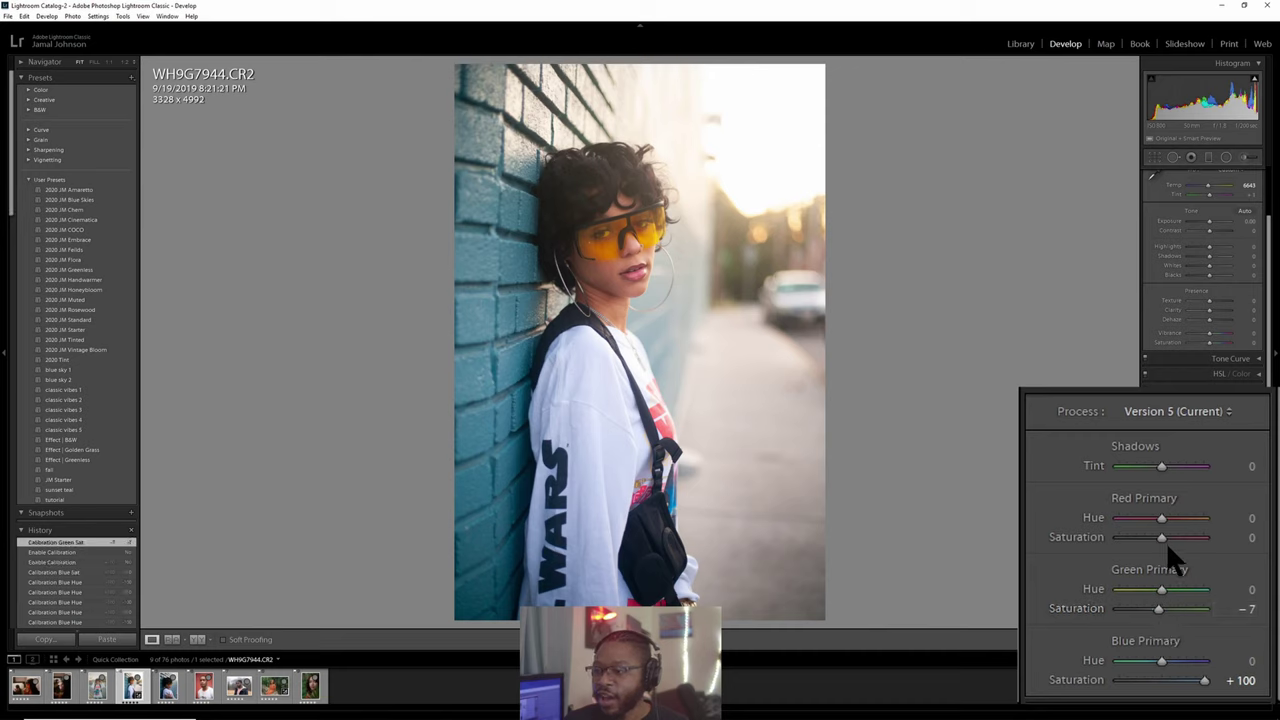
pyautogui.moveTo(1161, 540); pyautogui.dragTo(1167, 541)
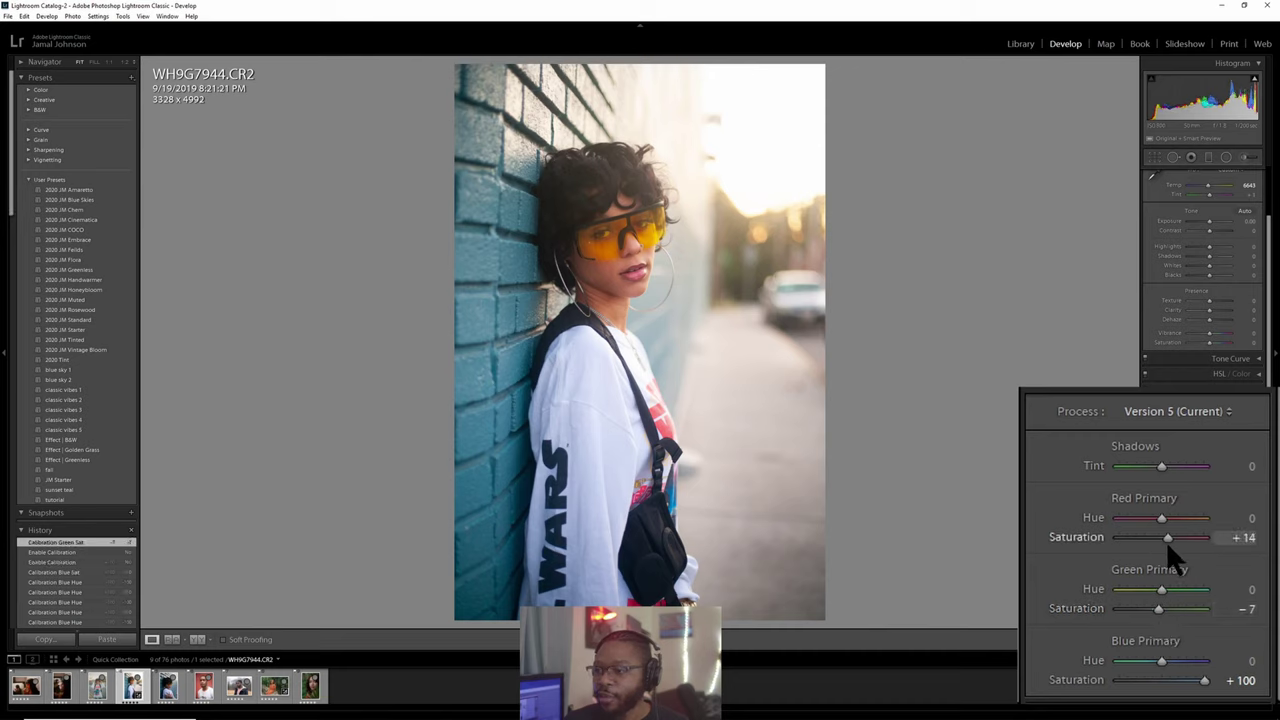
pyautogui.moveTo(1166, 541); pyautogui.dragTo(1166, 541)
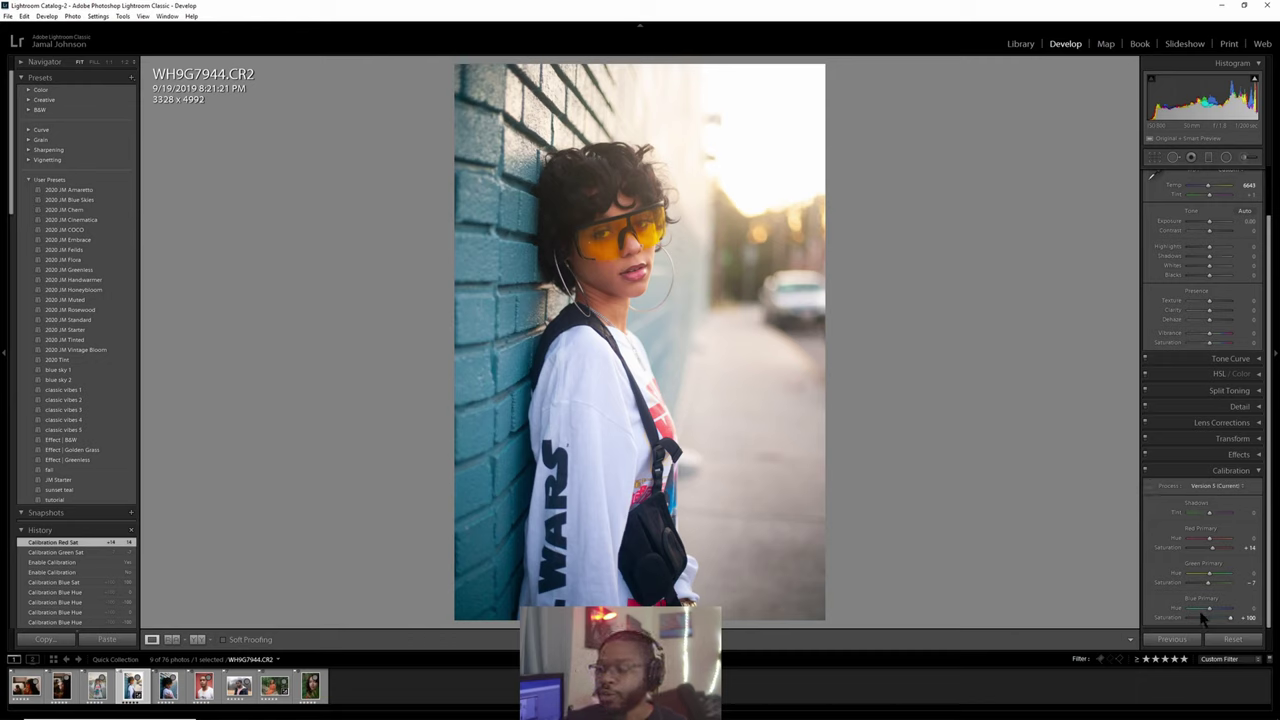
# Compare the photo with the Calibration adjustments disabled and enabled, leaving them enabled.
pyautogui.click(1146, 471)
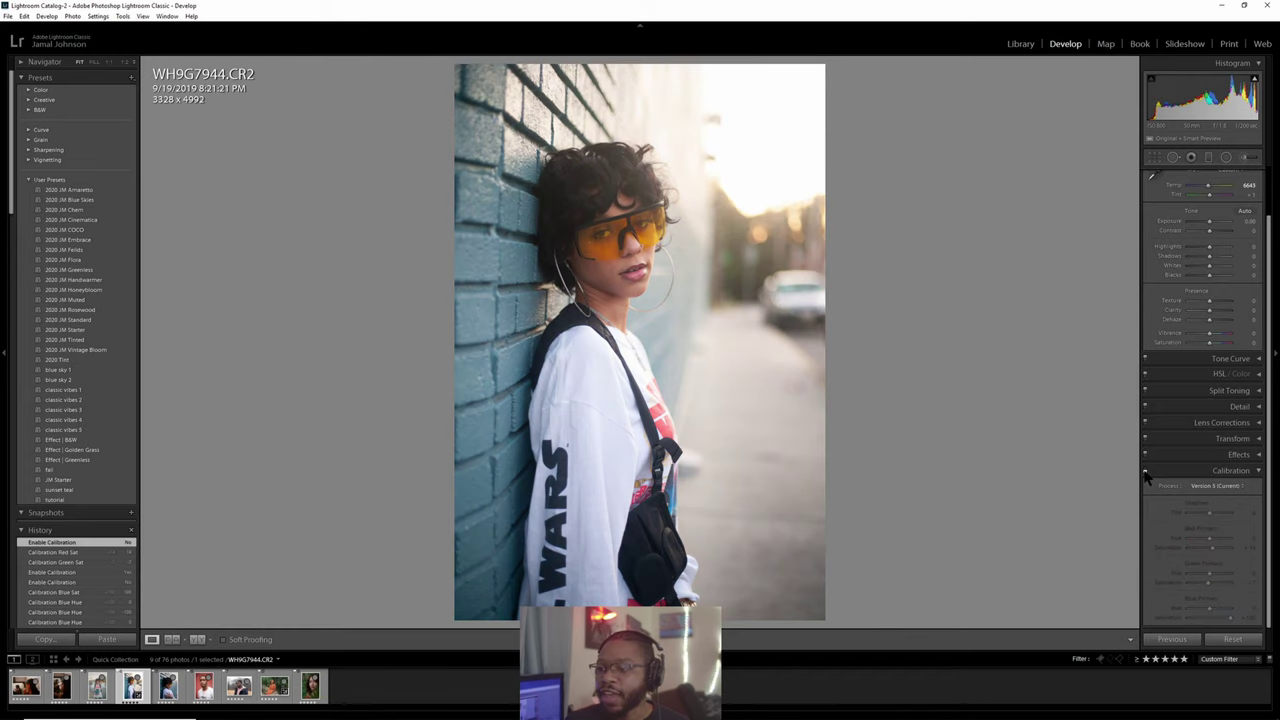
pyautogui.click(1146, 472)
pyautogui.click(1146, 472)
pyautogui.click(1146, 472)
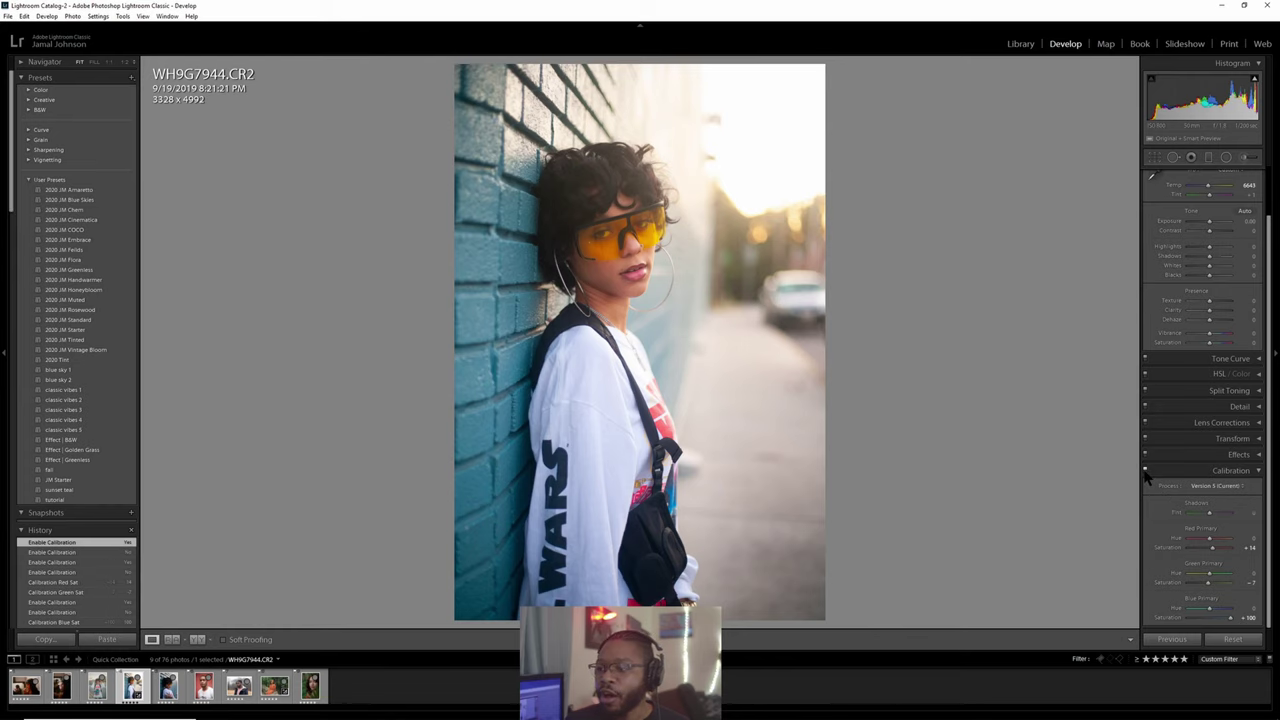
pyautogui.click(1146, 474)
pyautogui.click(1146, 474)
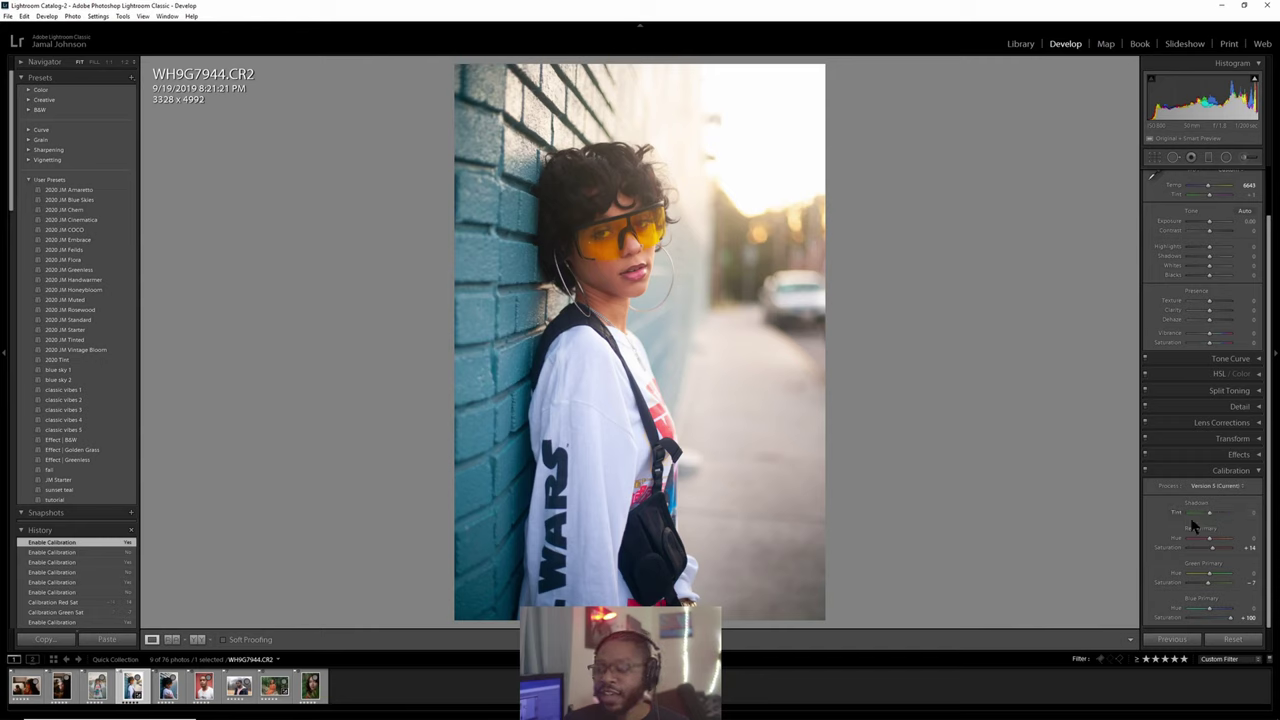
# Collapse the Calibration section and compare the edited photo with its original version.
pyautogui.click(1238, 471)
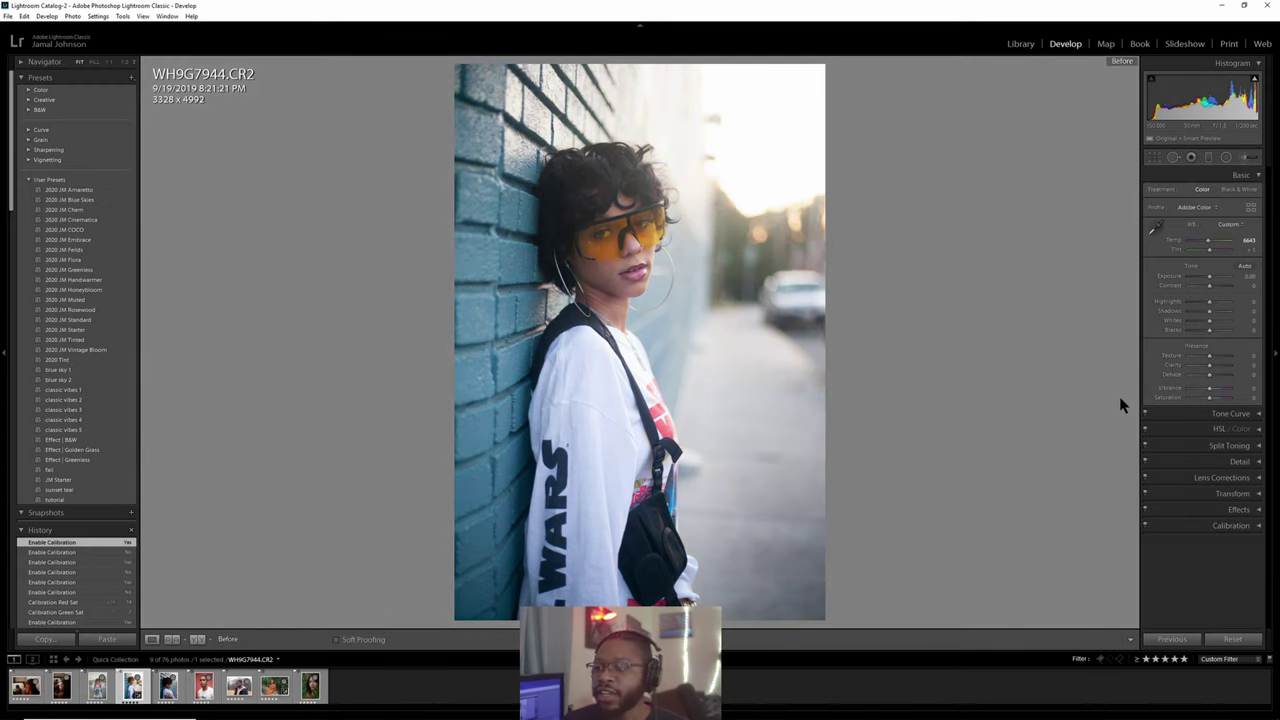
pyautogui.press('\\')
pyautogui.press('\\')
pyautogui.press('\\')
pyautogui.press('\\')
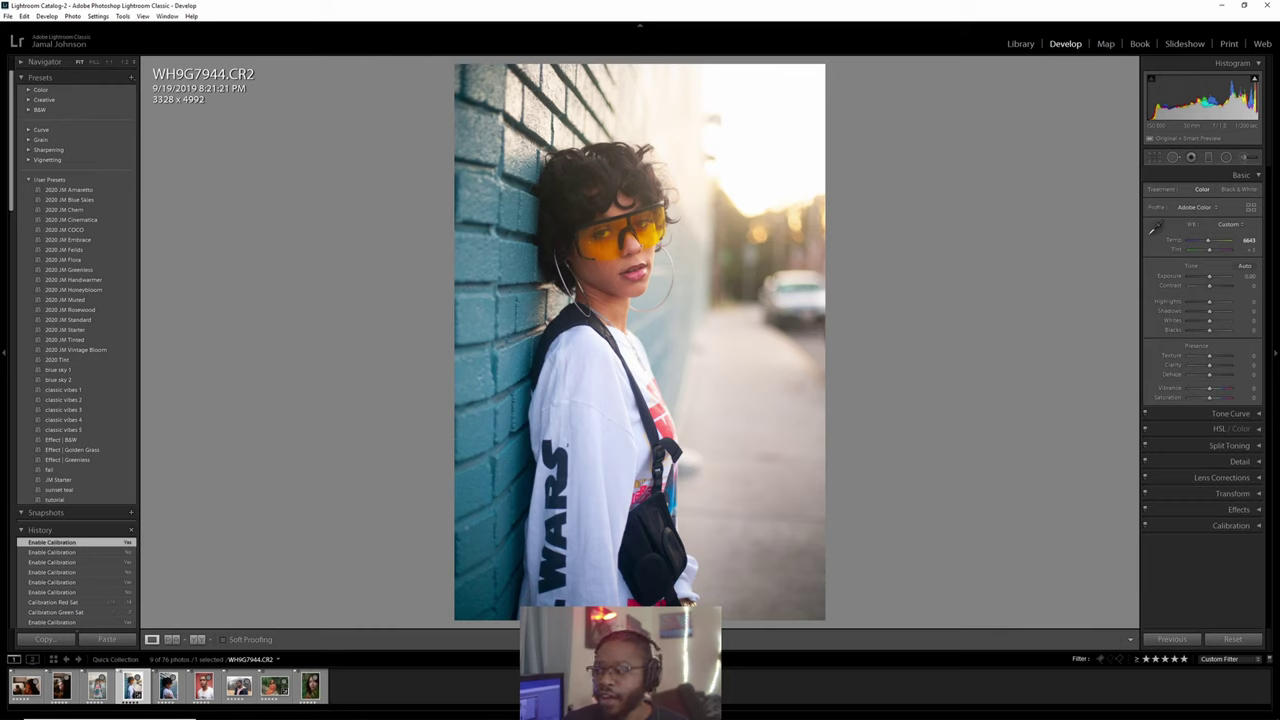
# Expand the Lens Corrections section and examine its manual controls together with the Transform controls.
pyautogui.click(1255, 482)
pyautogui.scroll(-1, 1241, 476)
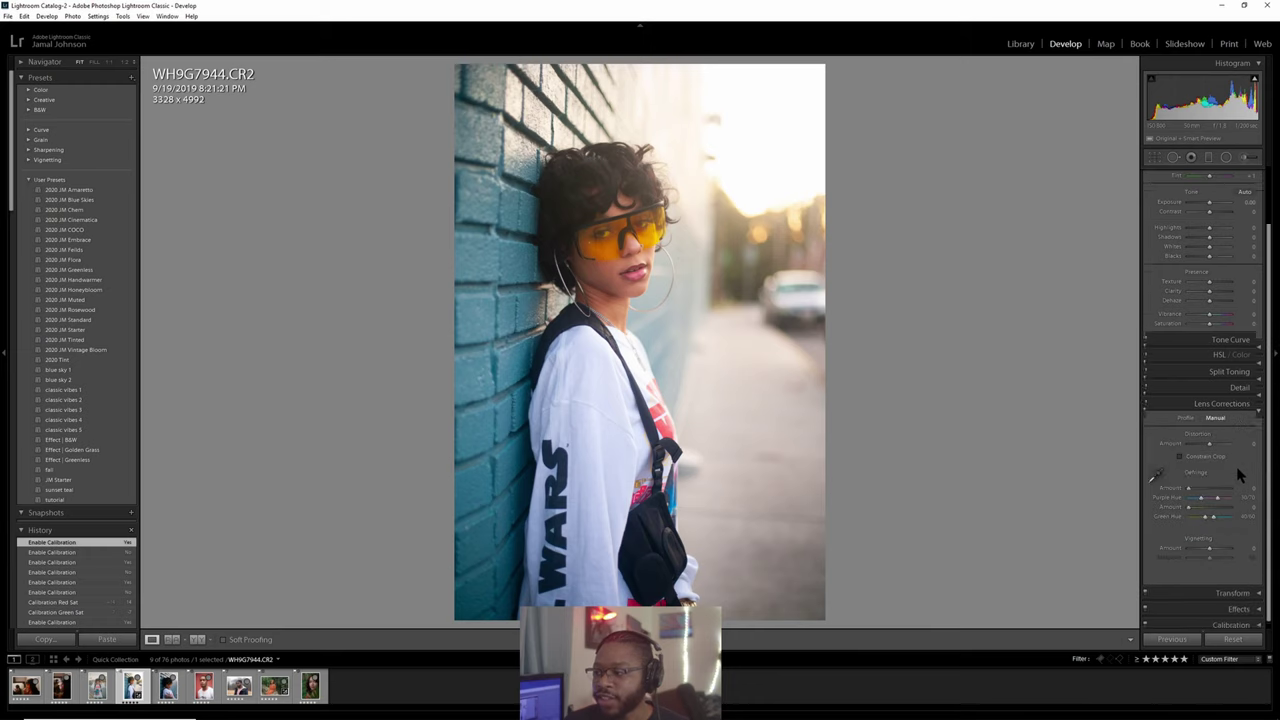
pyautogui.click(1240, 587)
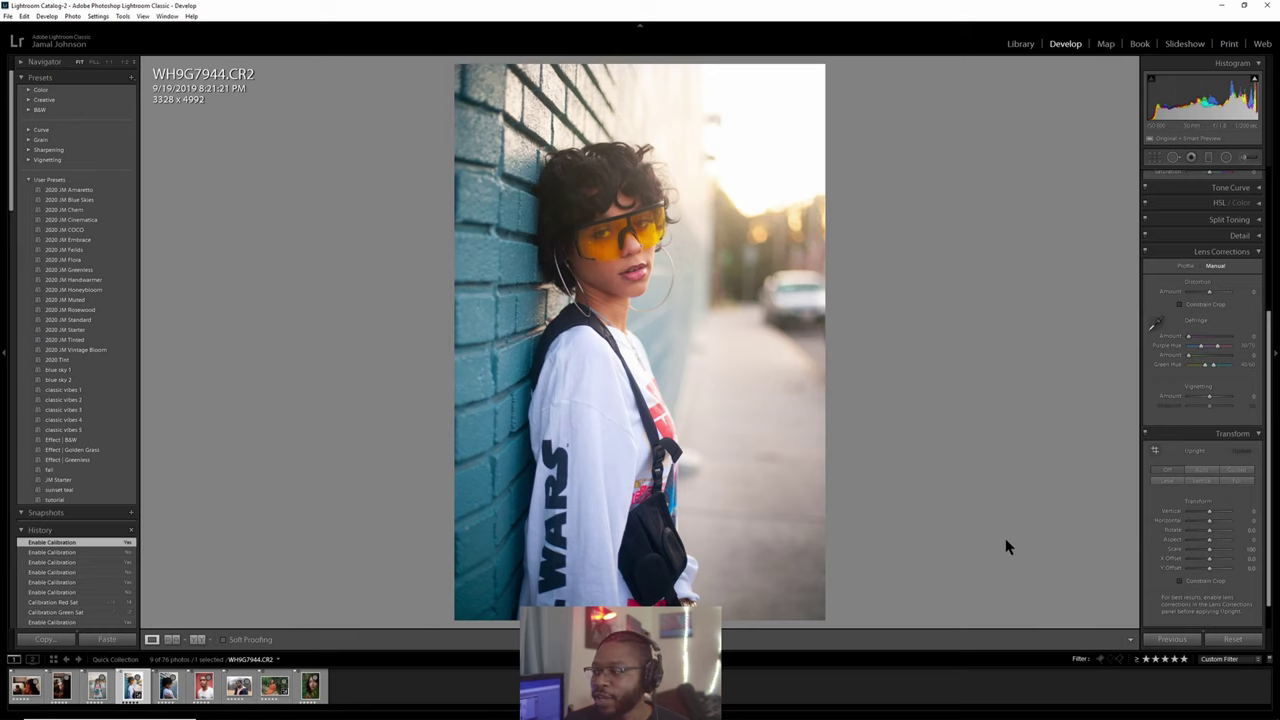
pyautogui.click(1240, 437)
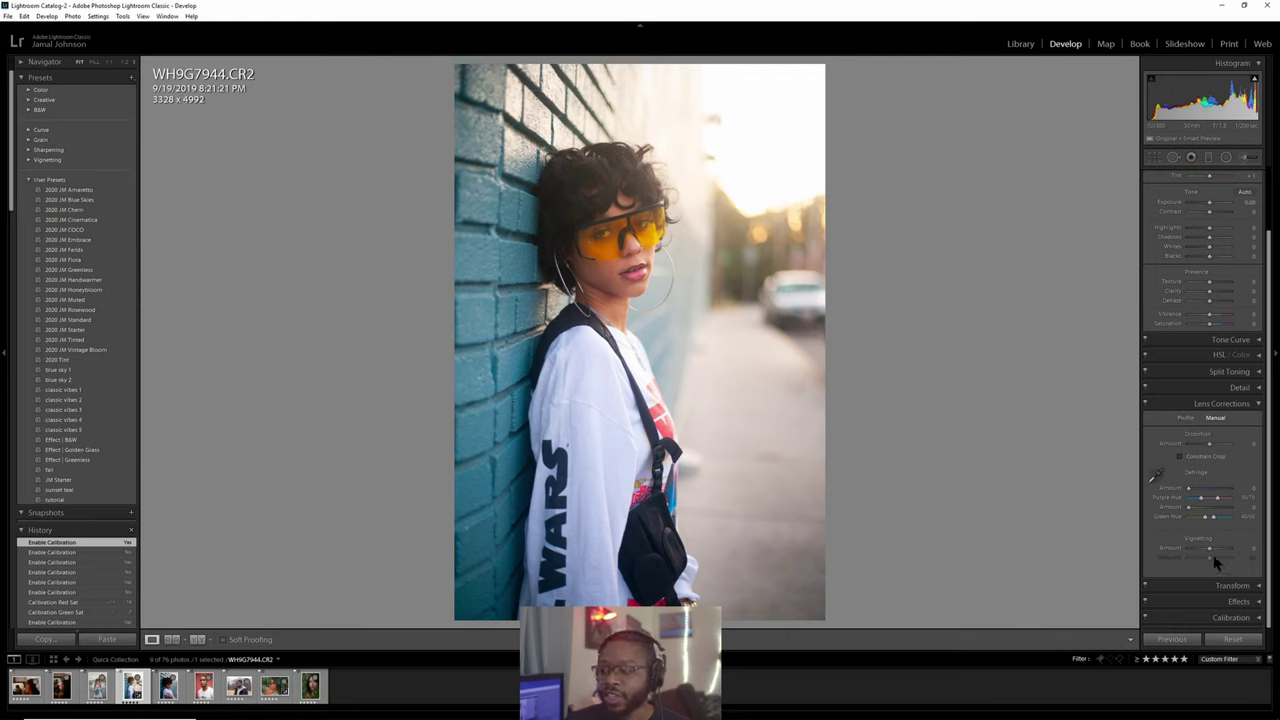
pyautogui.click(1238, 586)
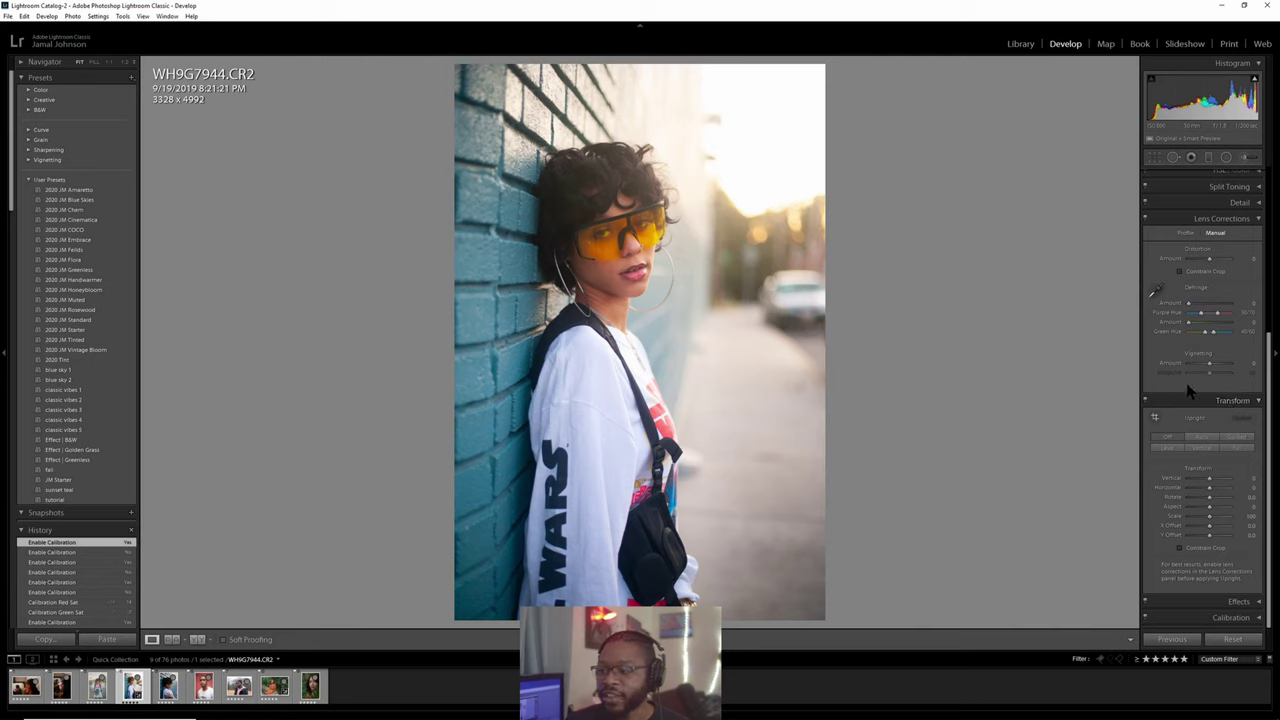
pyautogui.click(1222, 403)
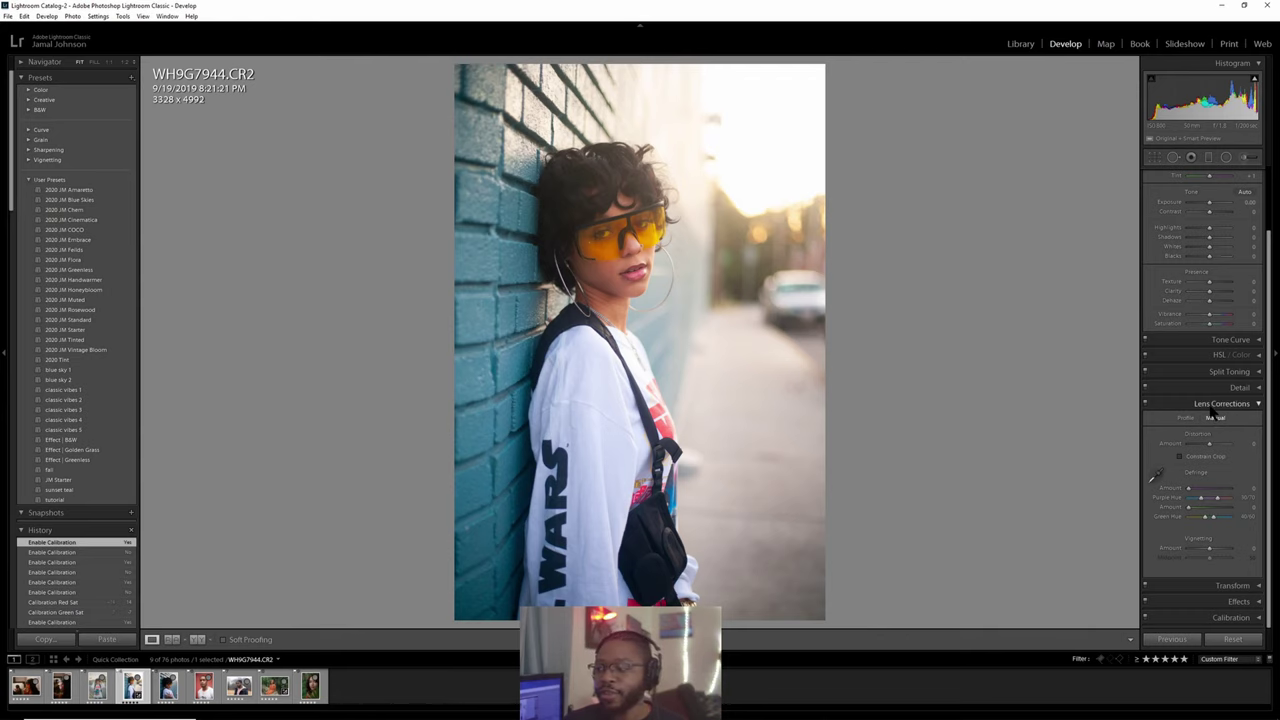
pyautogui.click(1232, 585)
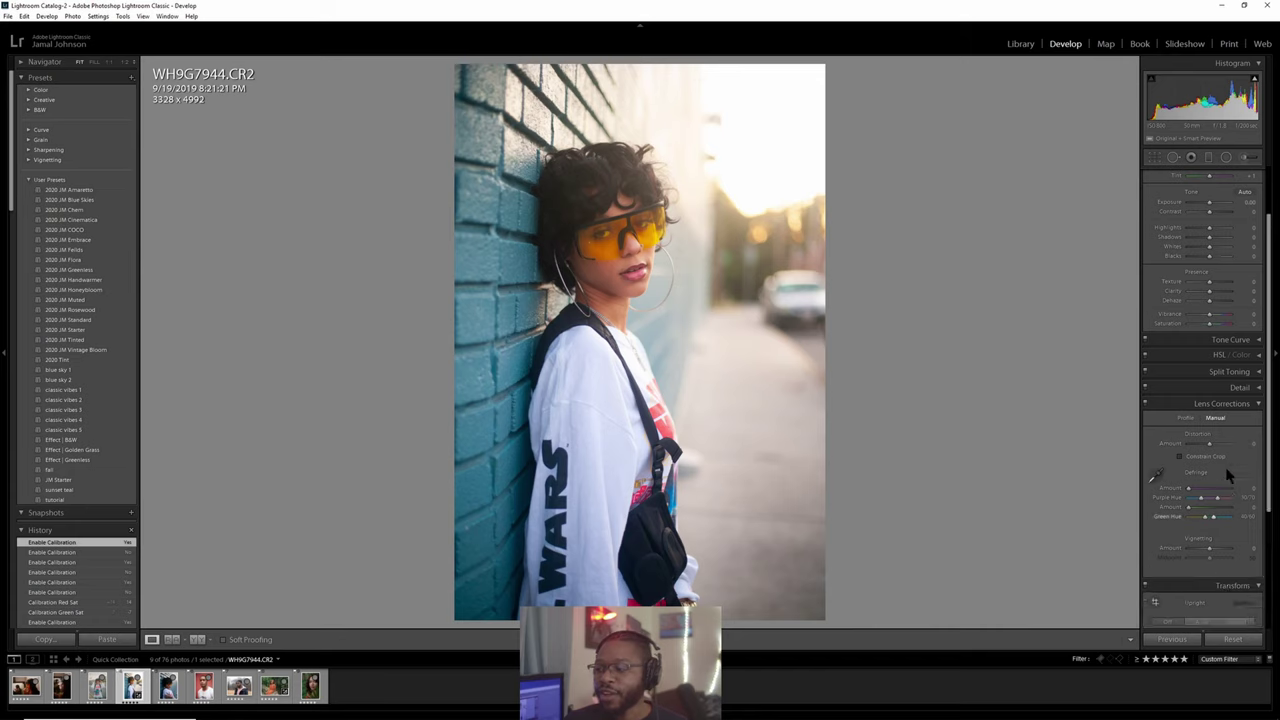
# Try the Level and Auto Upright perspective corrections on the photo, undoing each one.
pyautogui.scroll(-3, 1229, 477)
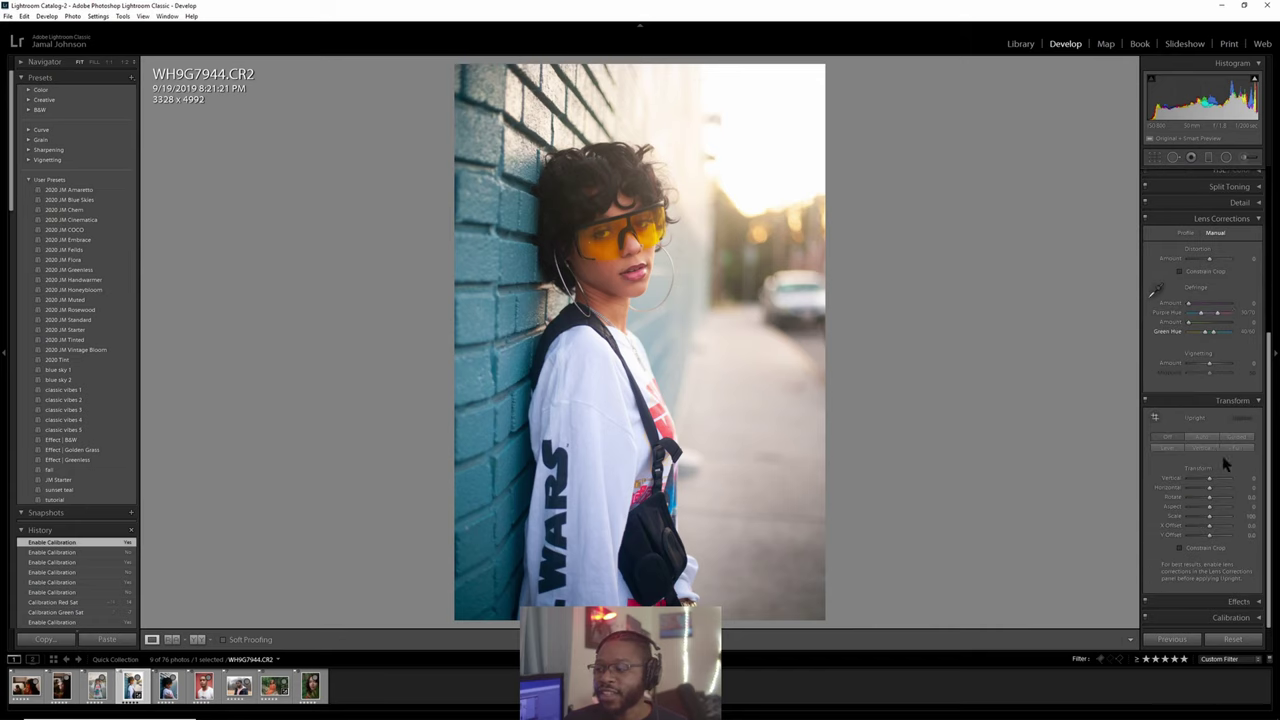
pyautogui.click(1170, 449)
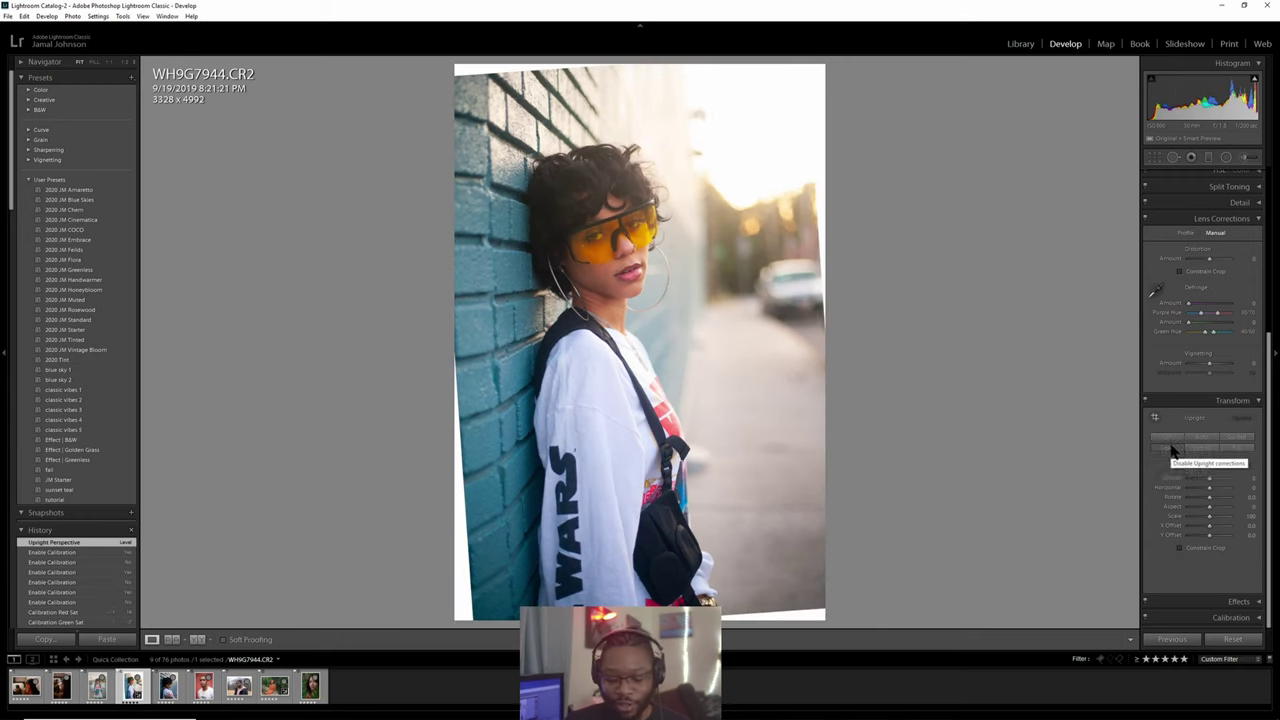
pyautogui.hotkey('ctrl', 'z')
pyautogui.moveTo(1211, 497); pyautogui.dragTo(1196, 466)
pyautogui.click(1203, 438)
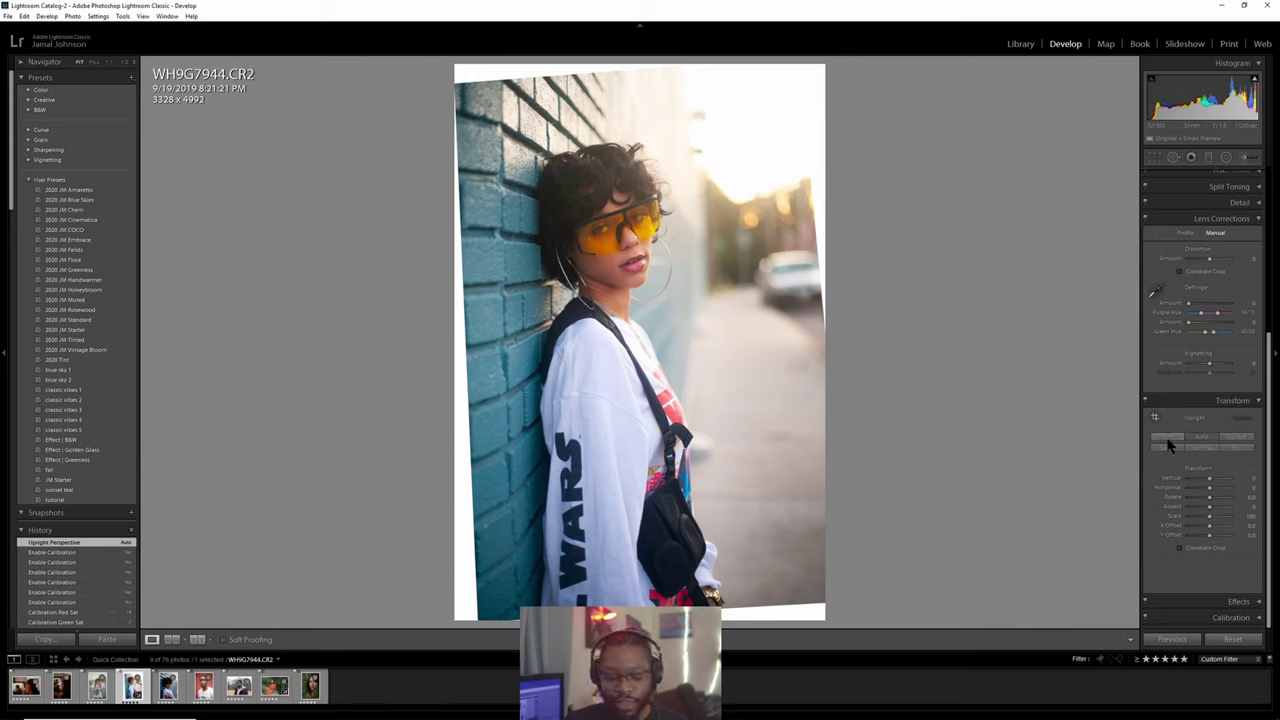
pyautogui.hotkey('ctrl', 'z')
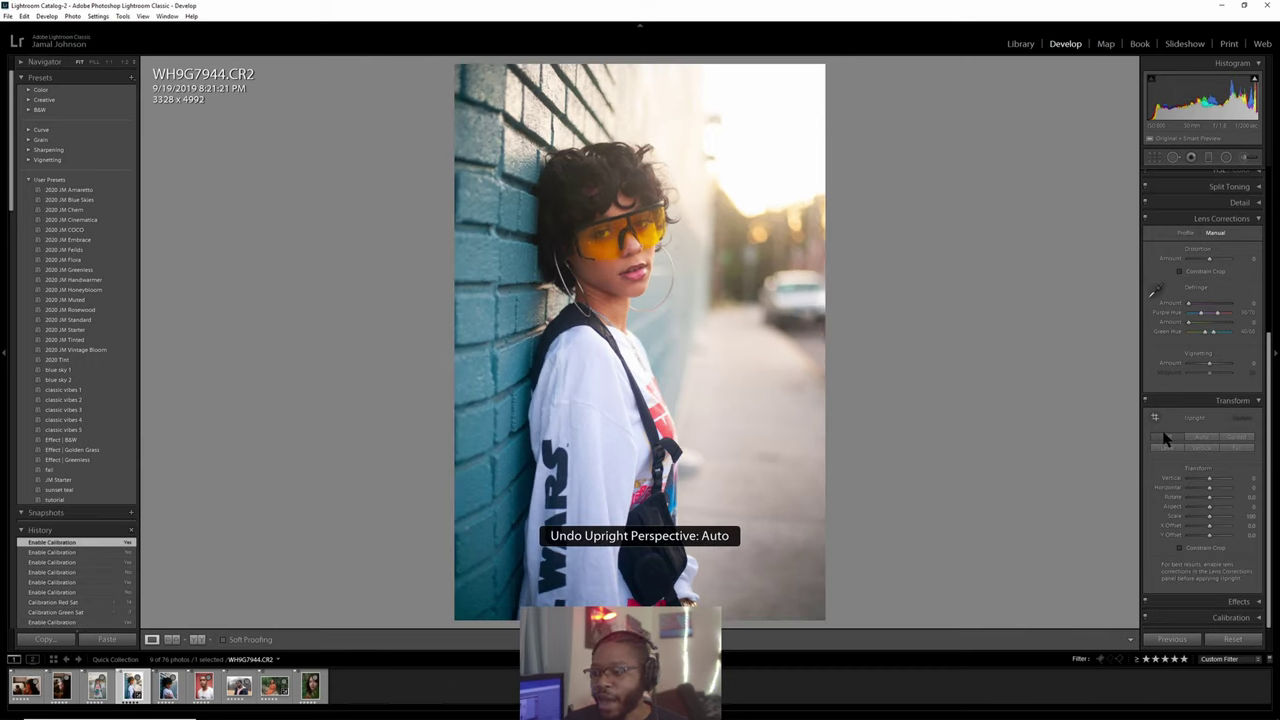
pyautogui.moveTo(1210, 479); pyautogui.dragTo(1193, 480)
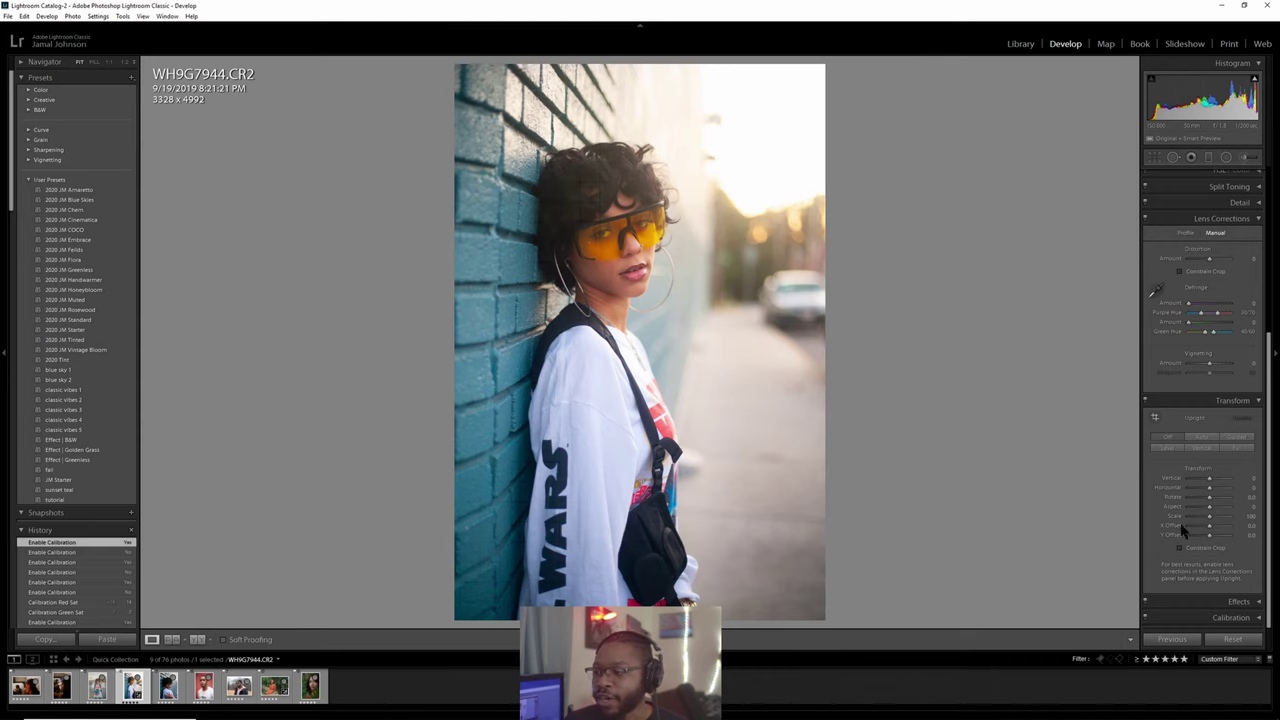
# Collapse the Transform section and examine the Profile and Manual lens correction settings, leaving Lens Corrections collapsed.
pyautogui.click(1220, 402)
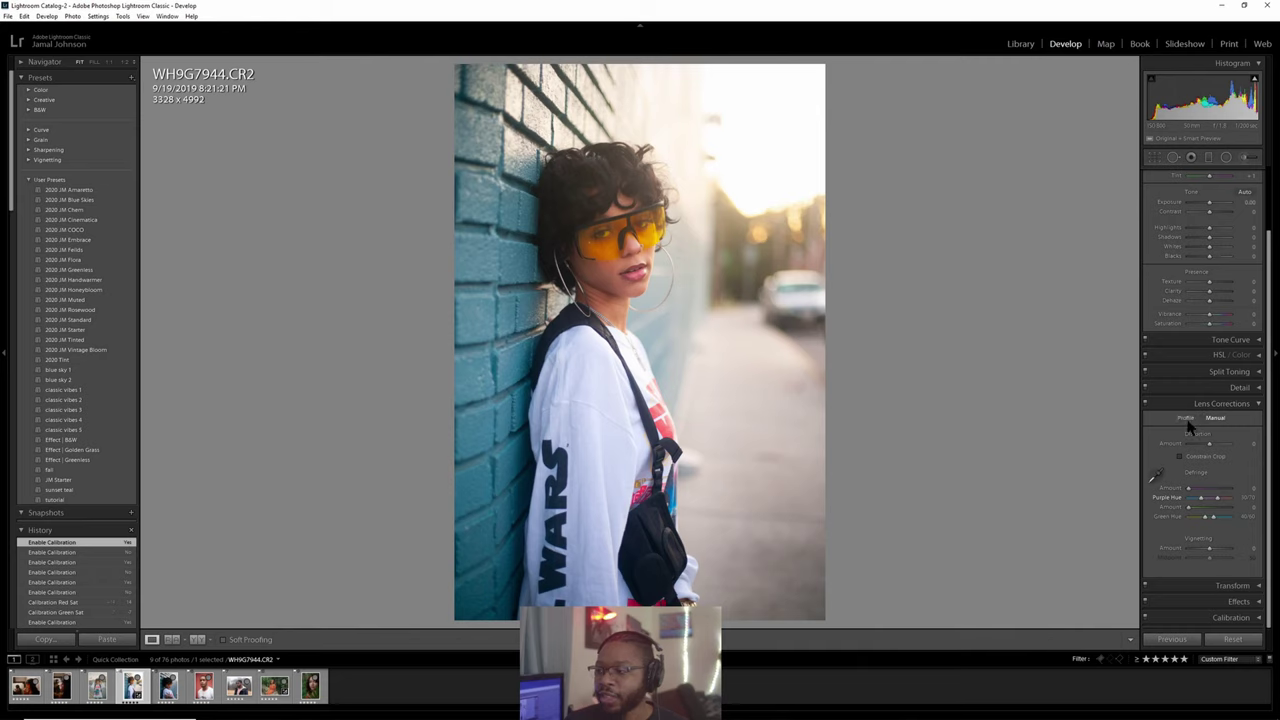
pyautogui.click(1187, 425)
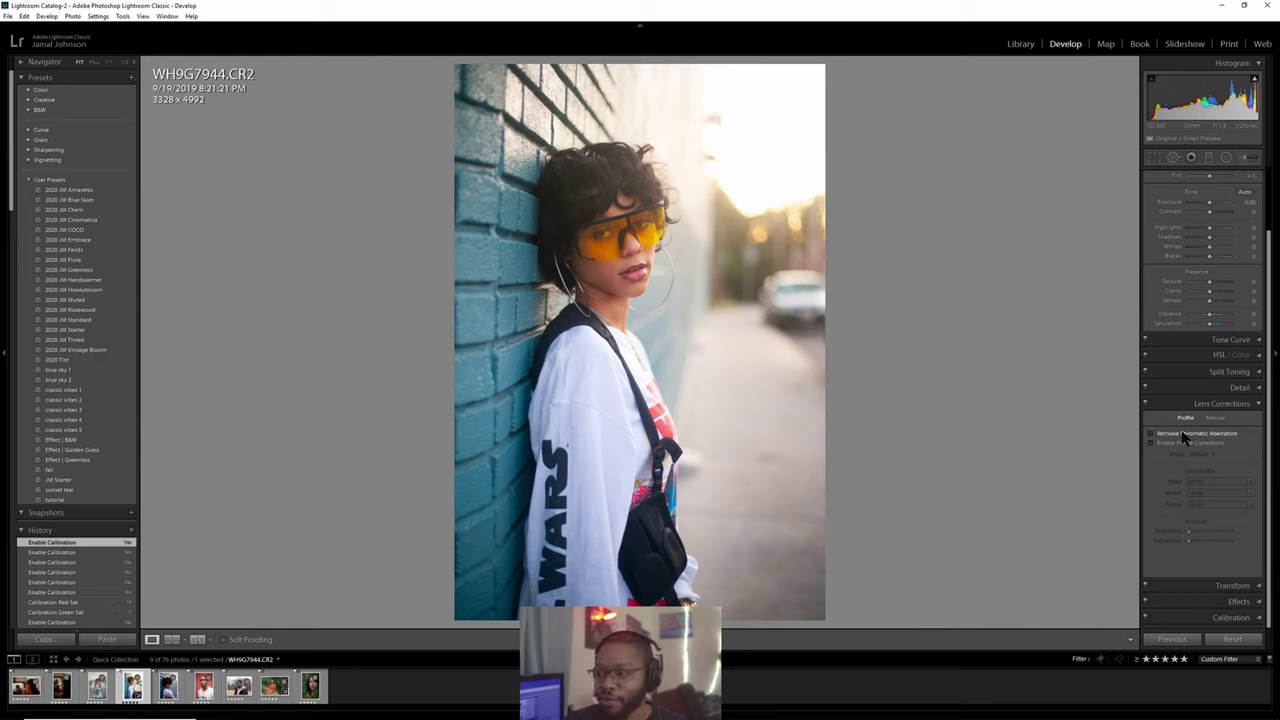
pyautogui.click(1213, 419)
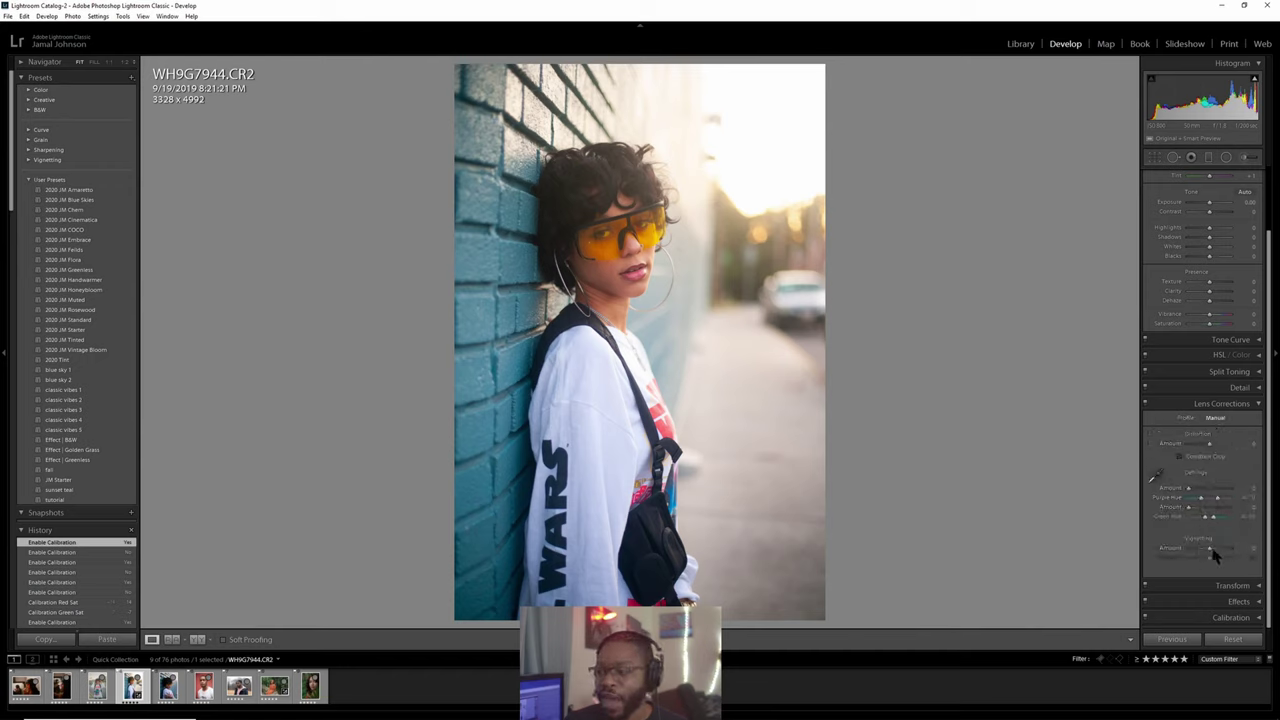
pyautogui.click(1187, 419)
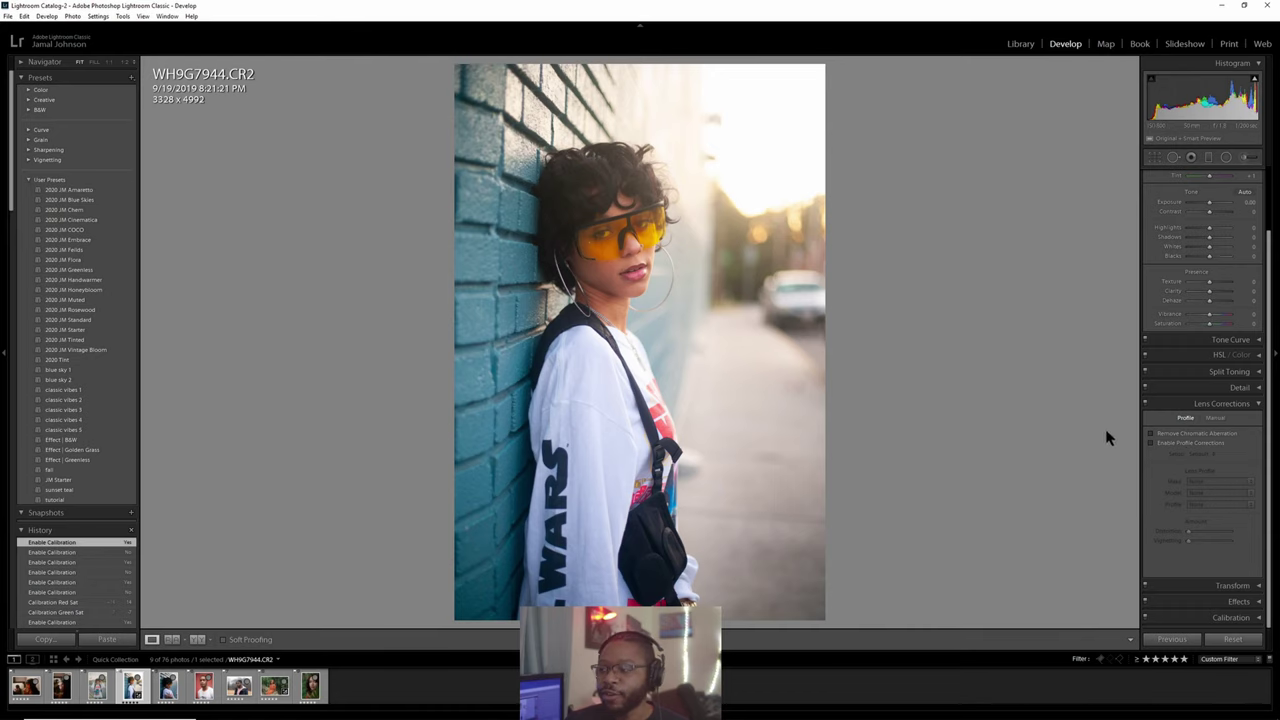
pyautogui.click(1205, 405)
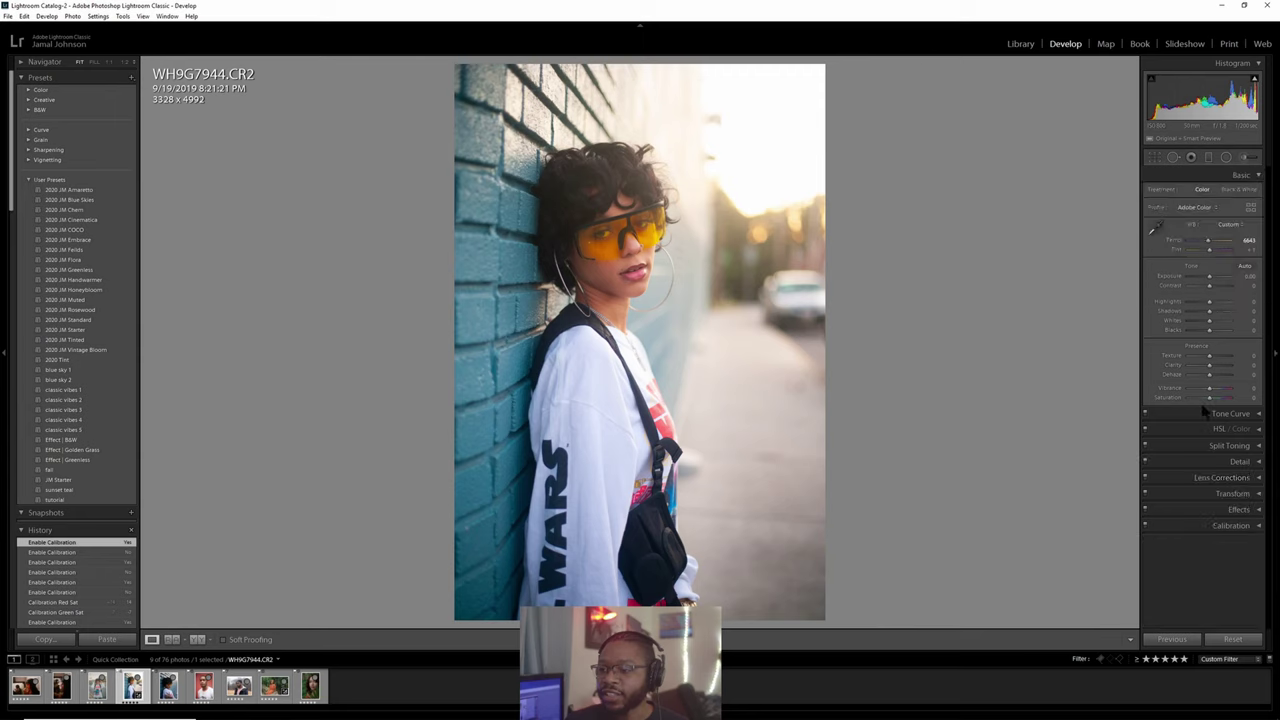
pyautogui.click(1224, 478)
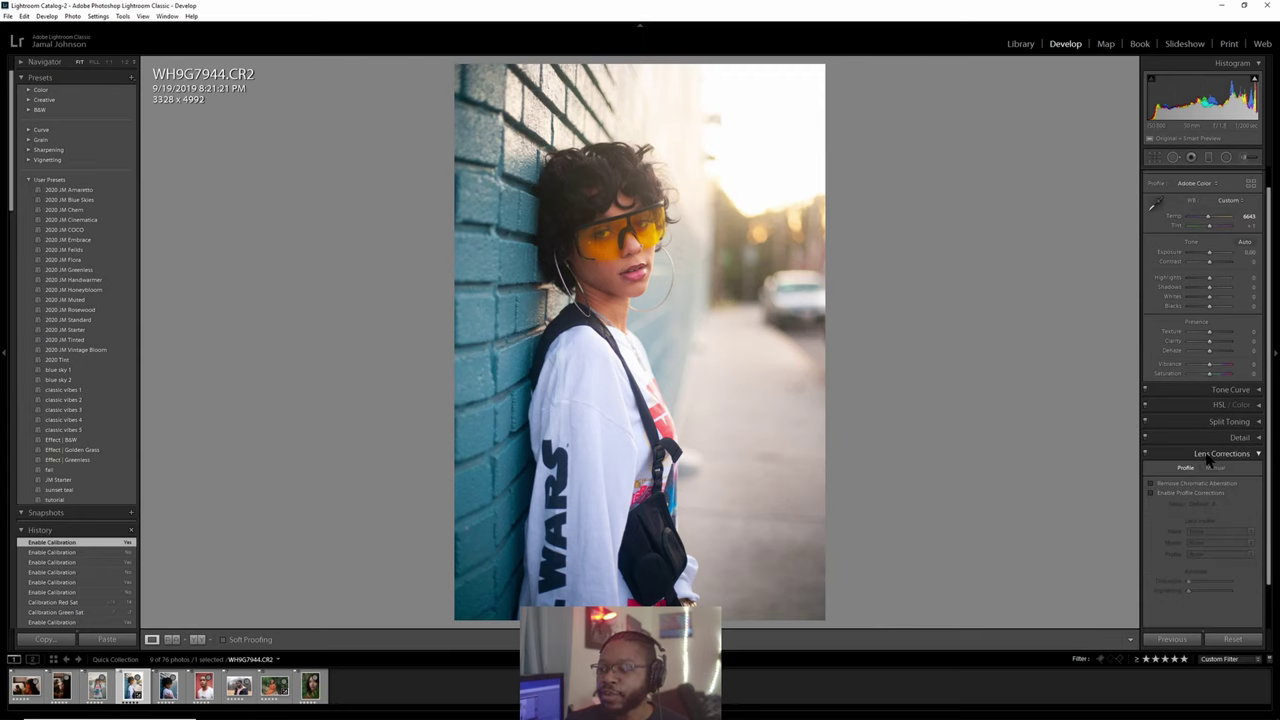
pyautogui.click(1207, 456)
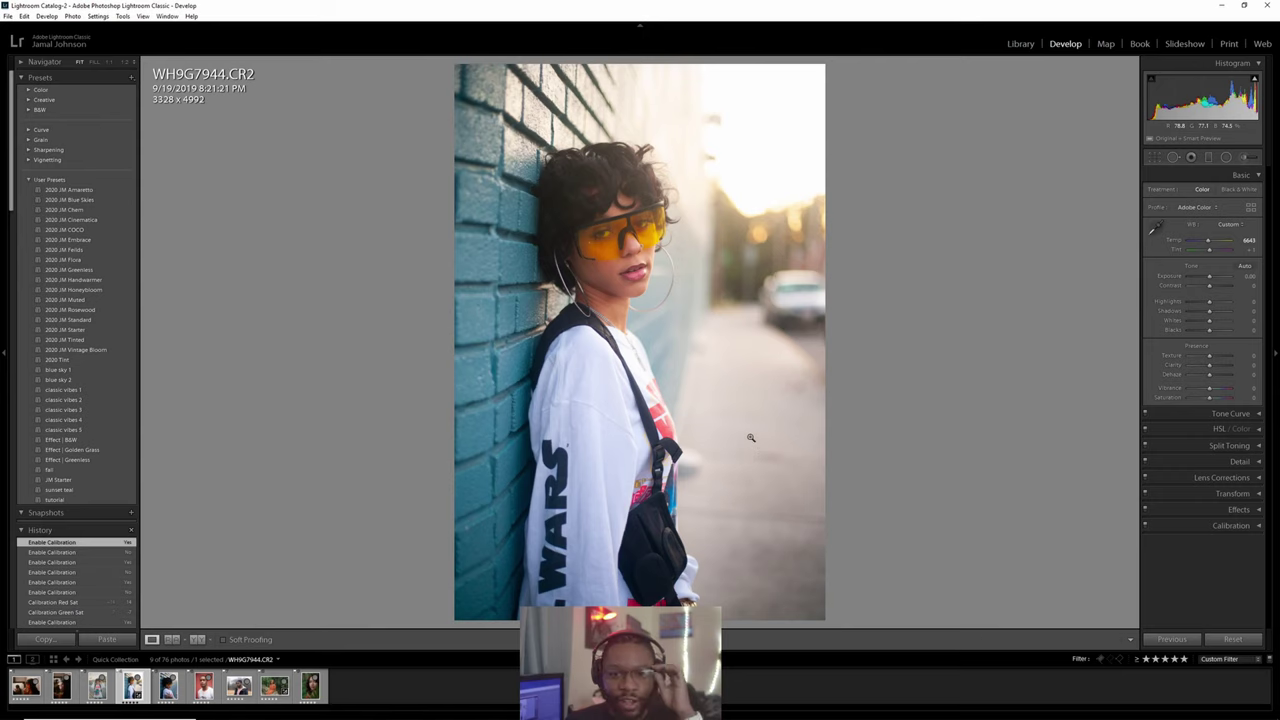
# Expand the Tone Curve section and view the Red, Green and Blue channel curves in turn.
pyautogui.click(1220, 414)
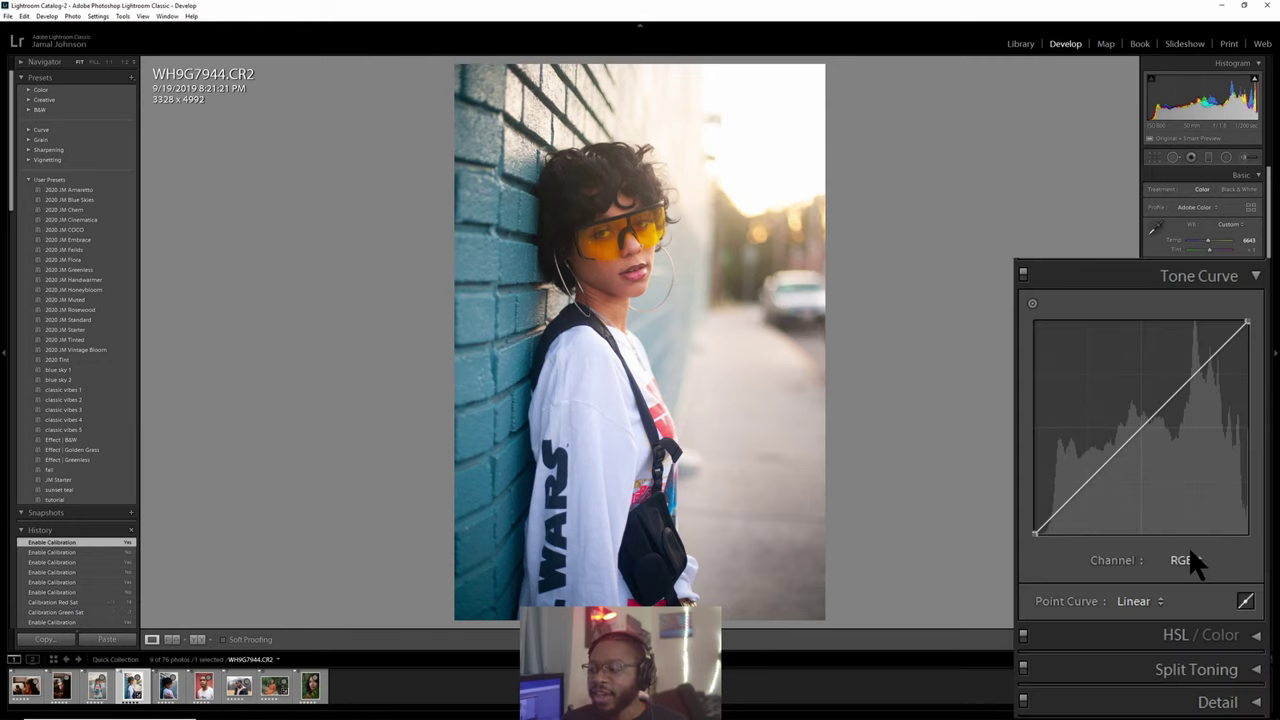
pyautogui.click(1190, 556)
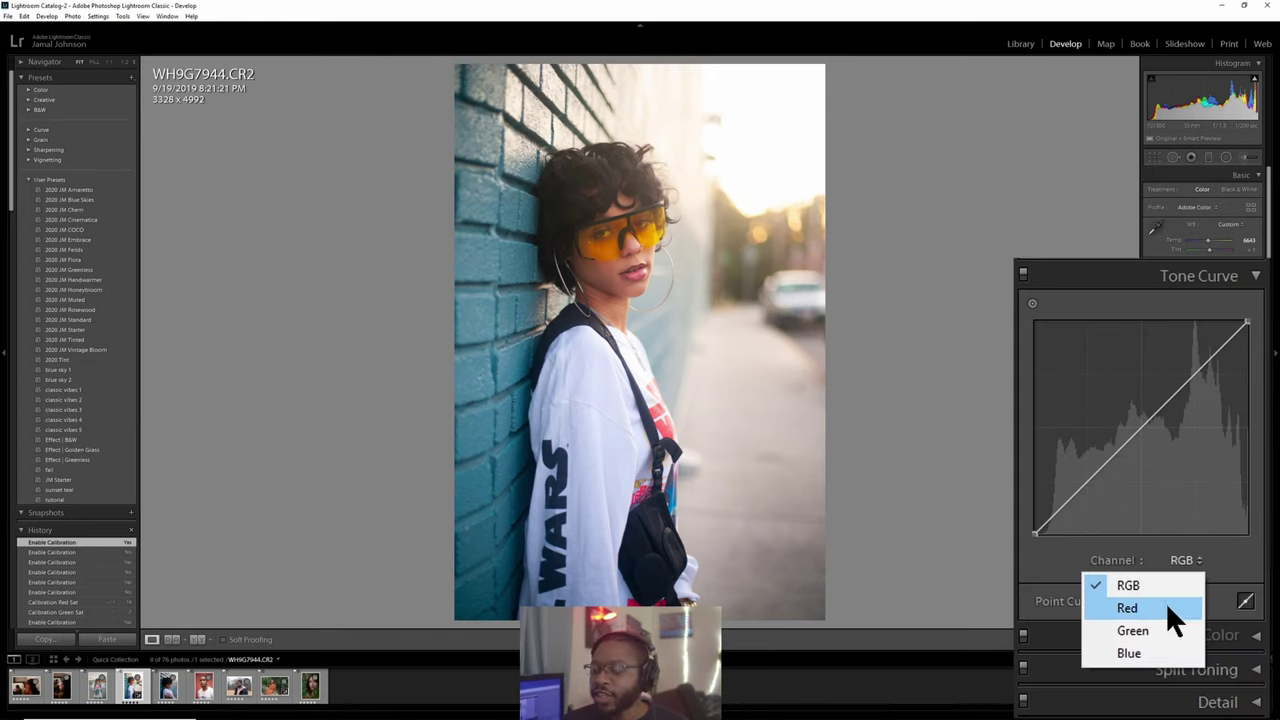
pyautogui.click(1166, 602)
pyautogui.click(1182, 560)
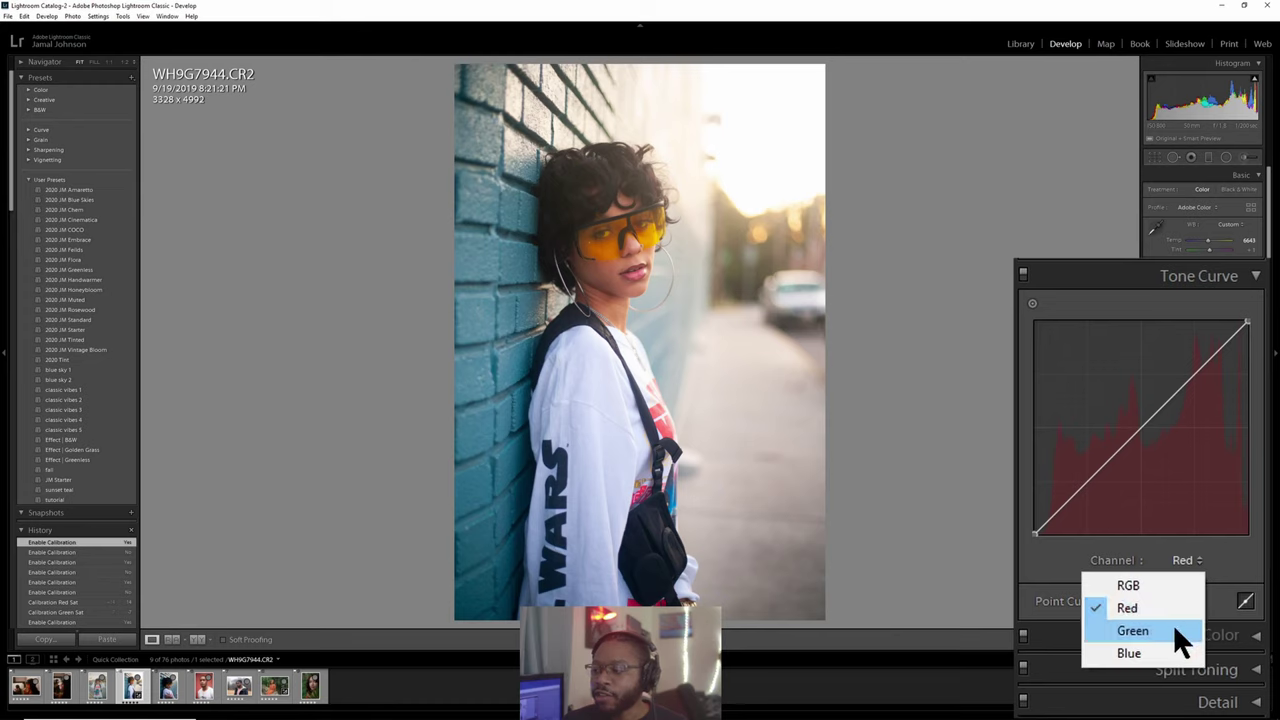
pyautogui.click(1173, 630)
pyautogui.click(1181, 560)
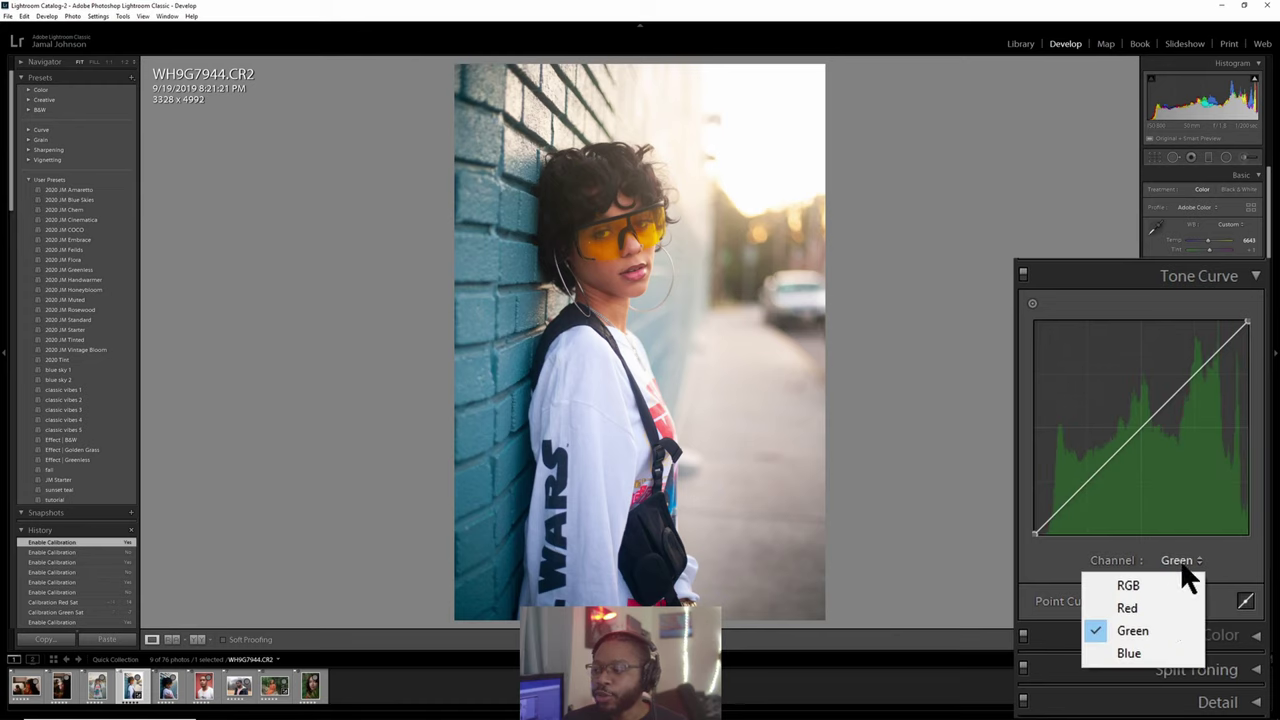
pyautogui.click(1160, 656)
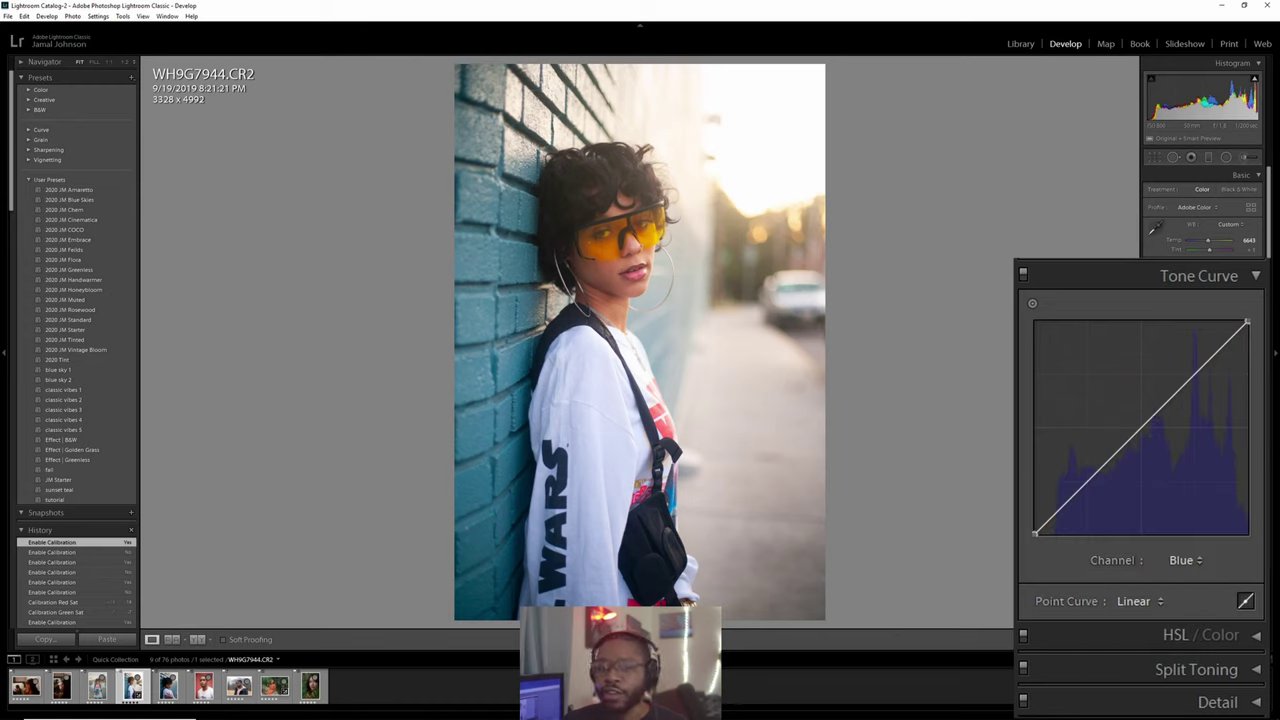
# Shape a gentle S-curve in the Red channel with one point lowering the shadows and one raising the highlights.
pyautogui.click(1185, 560)
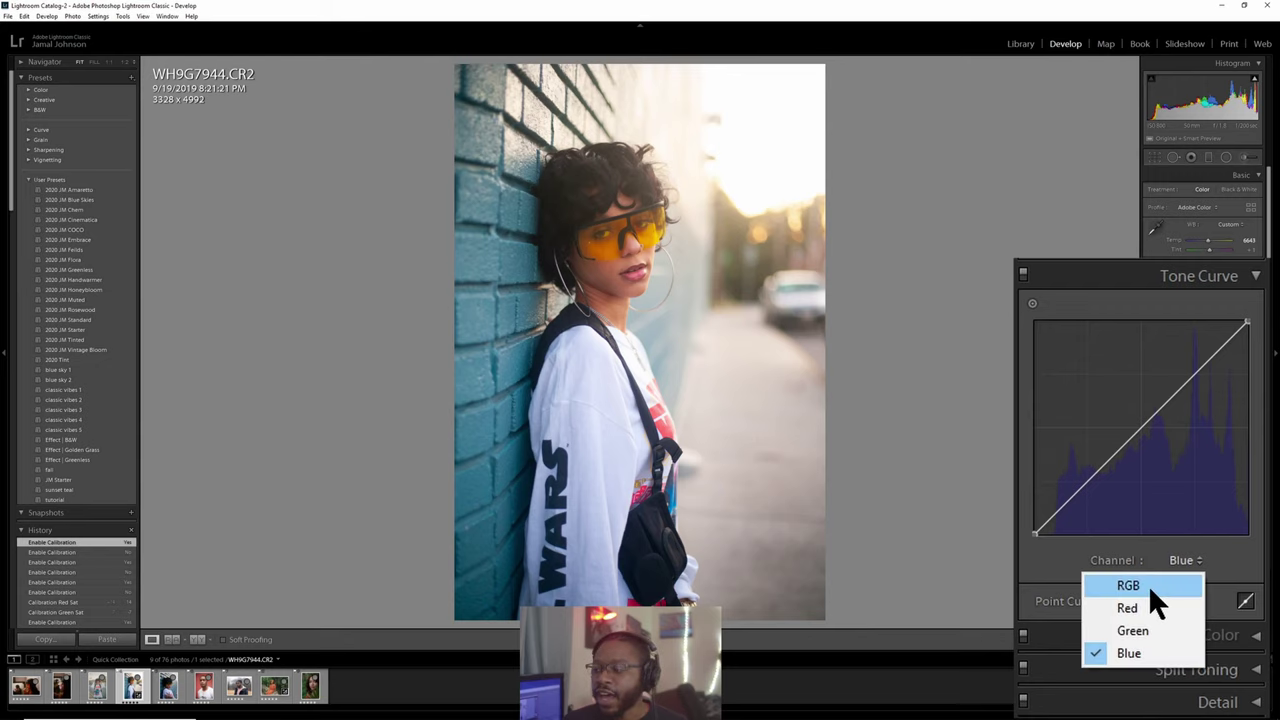
pyautogui.click(1140, 606)
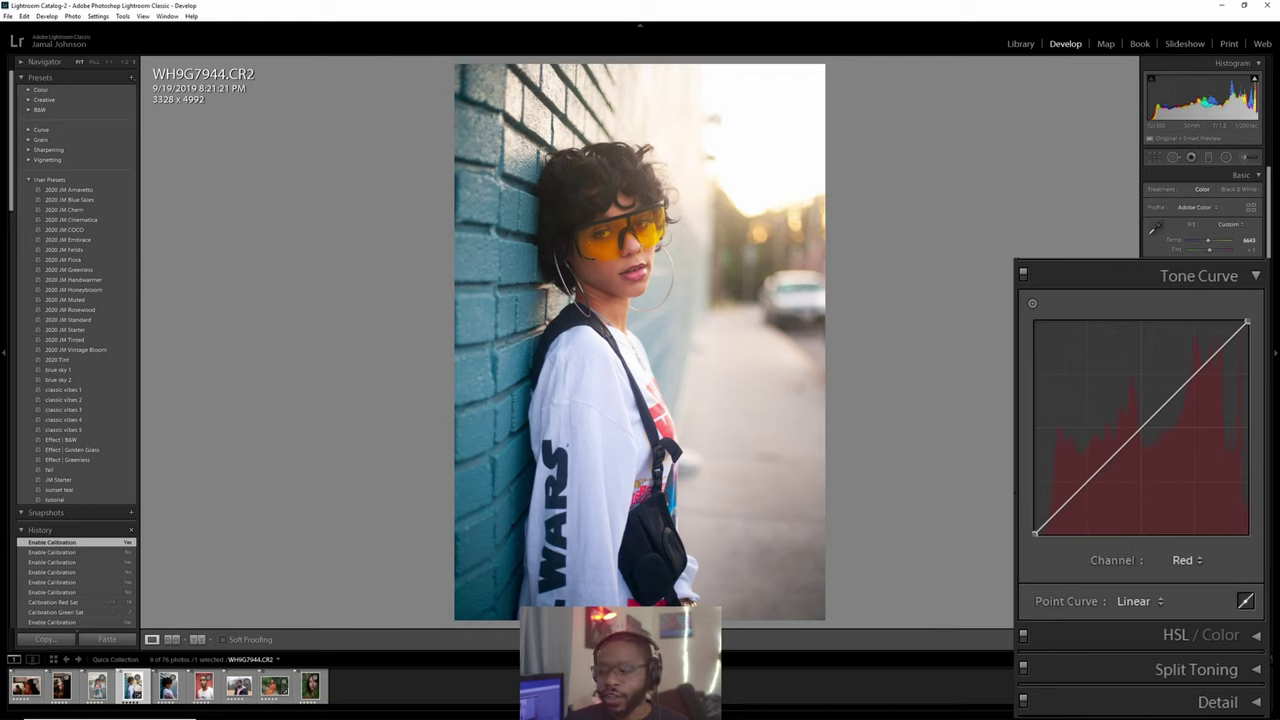
pyautogui.click(1085, 491)
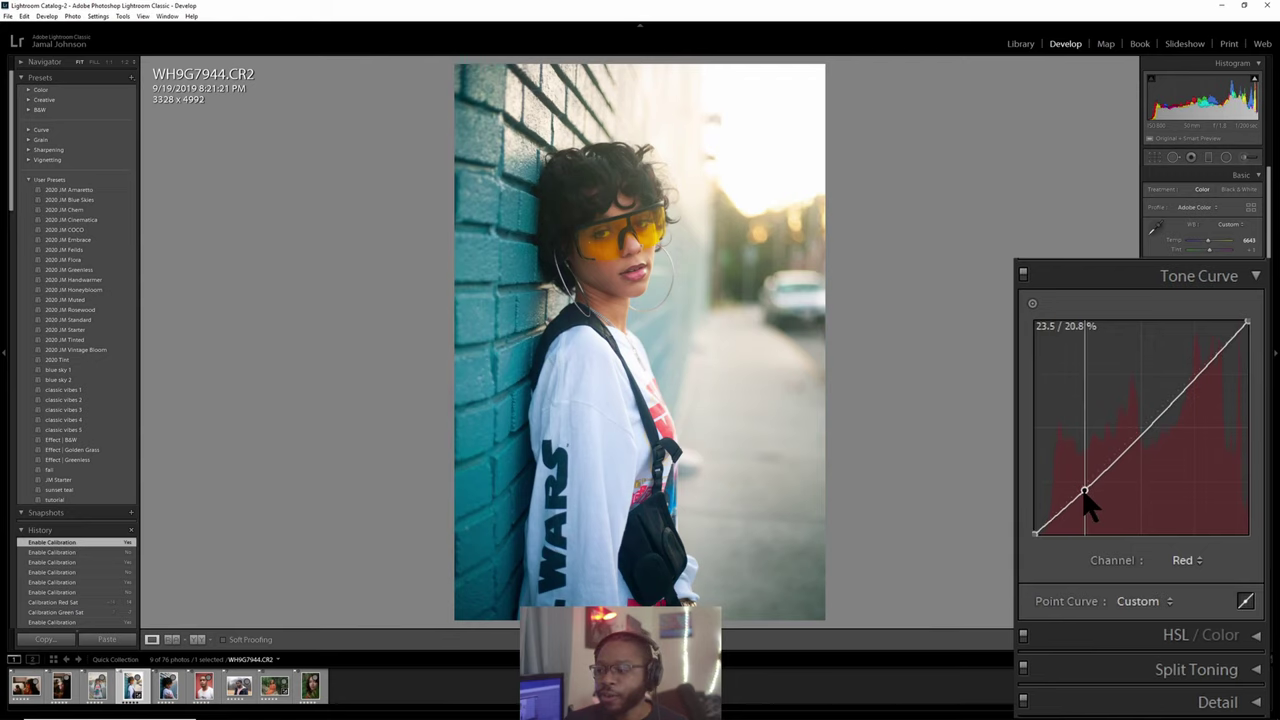
pyautogui.doubleClick(1084, 491)
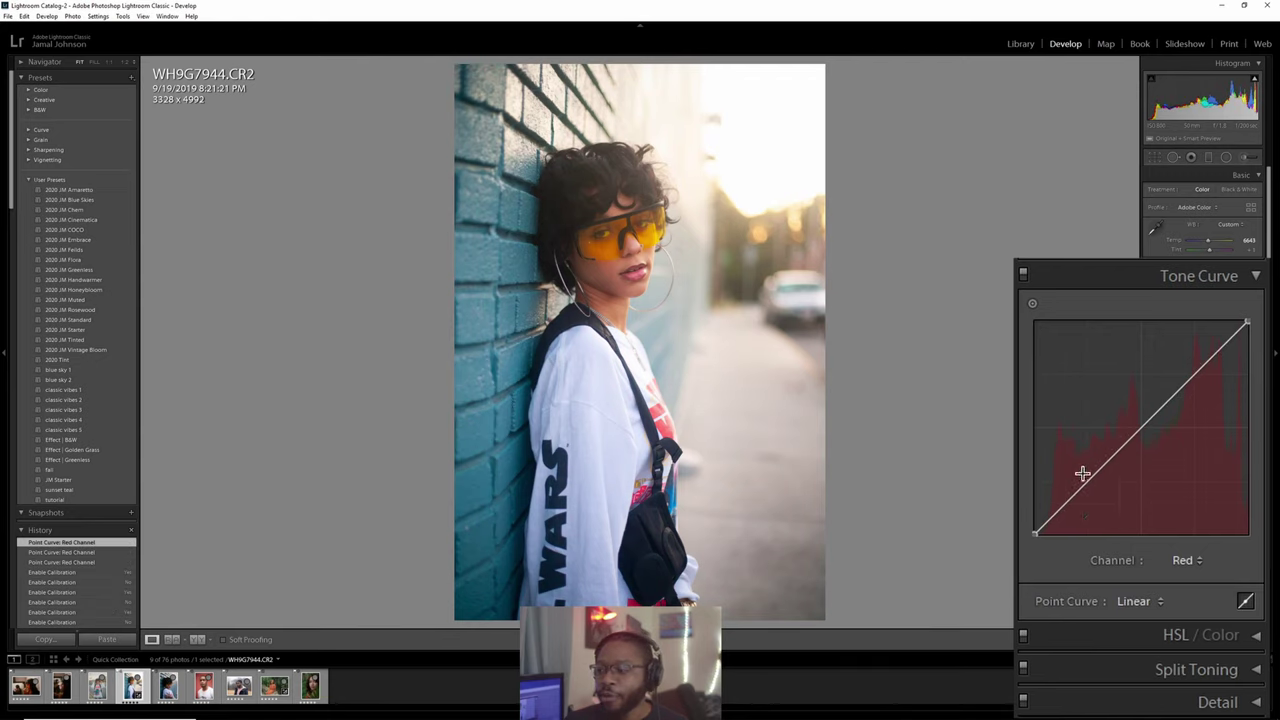
pyautogui.moveTo(1083, 478); pyautogui.dragTo(1084, 494)
pyautogui.moveTo(1194, 384); pyautogui.dragTo(1185, 375)
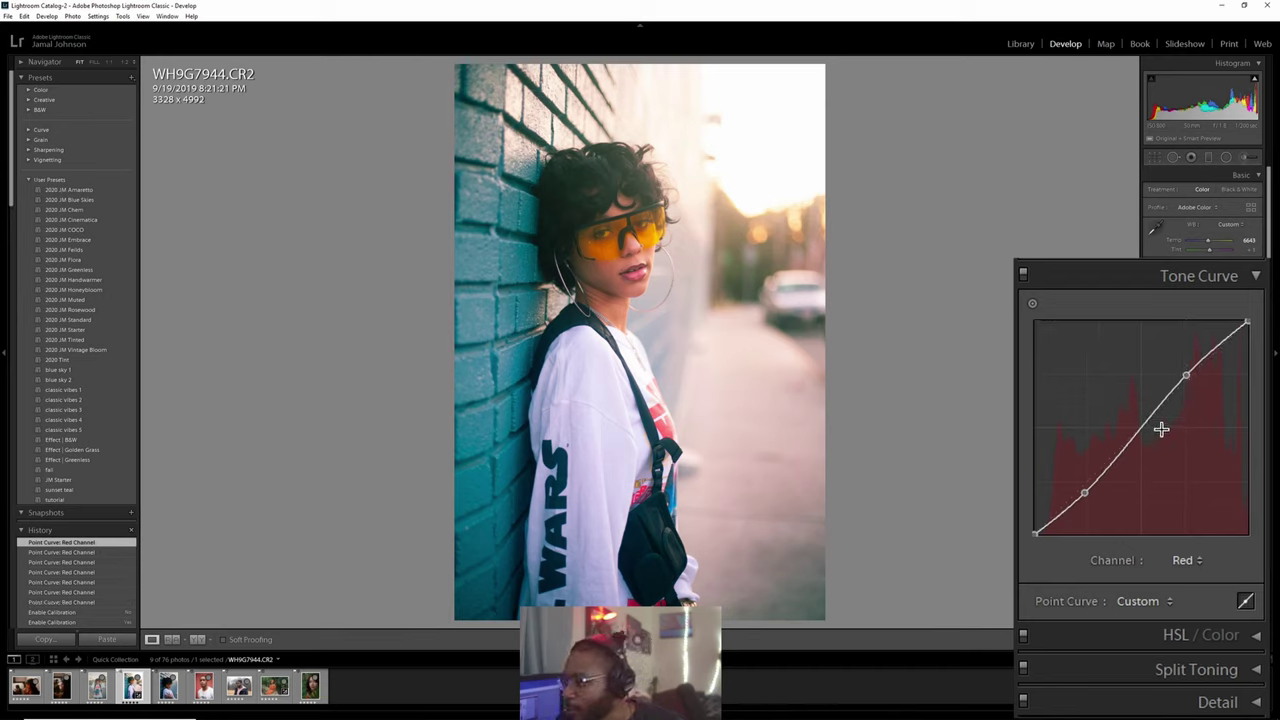
# Shape an S-curve in the Green channel with lowered shadows and slightly raised highlights, easing the highlight point back down a little.
pyautogui.click(1186, 562)
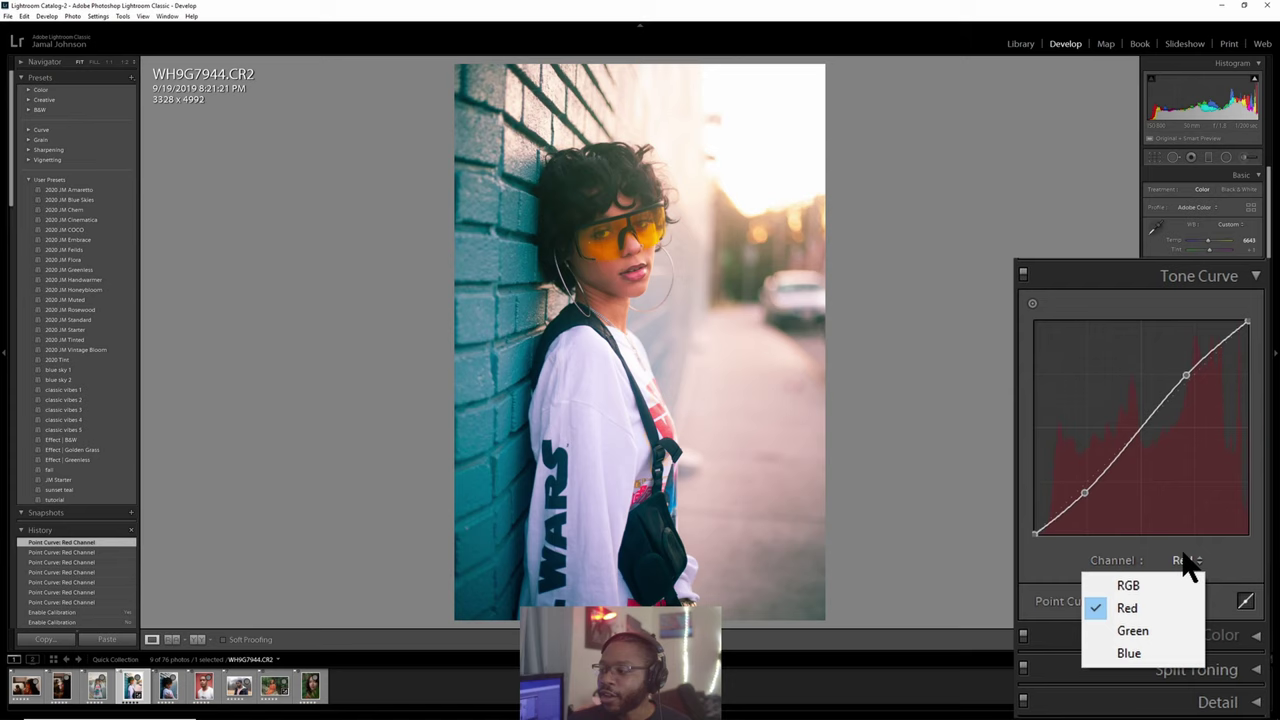
pyautogui.click(1133, 631)
pyautogui.moveTo(1088, 482); pyautogui.dragTo(1091, 489)
pyautogui.moveTo(1188, 381); pyautogui.dragTo(1182, 373)
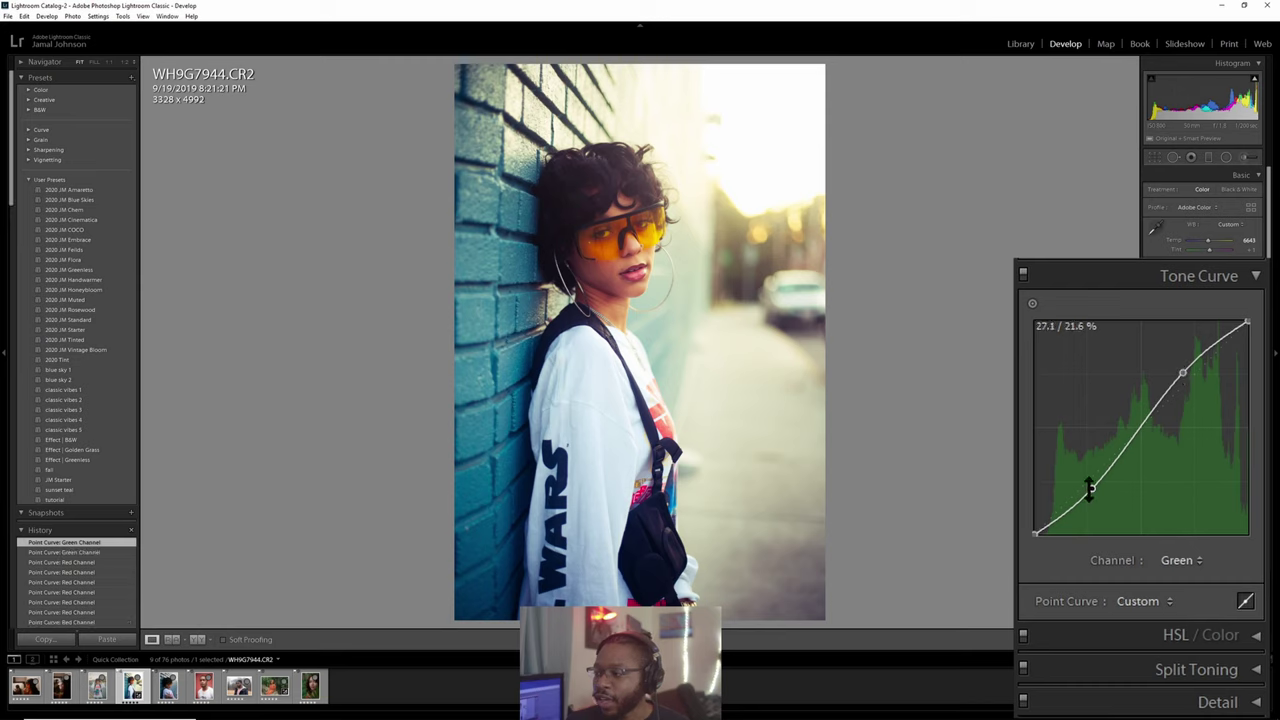
pyautogui.moveTo(1086, 486); pyautogui.dragTo(1091, 503)
pyautogui.click(1165, 560)
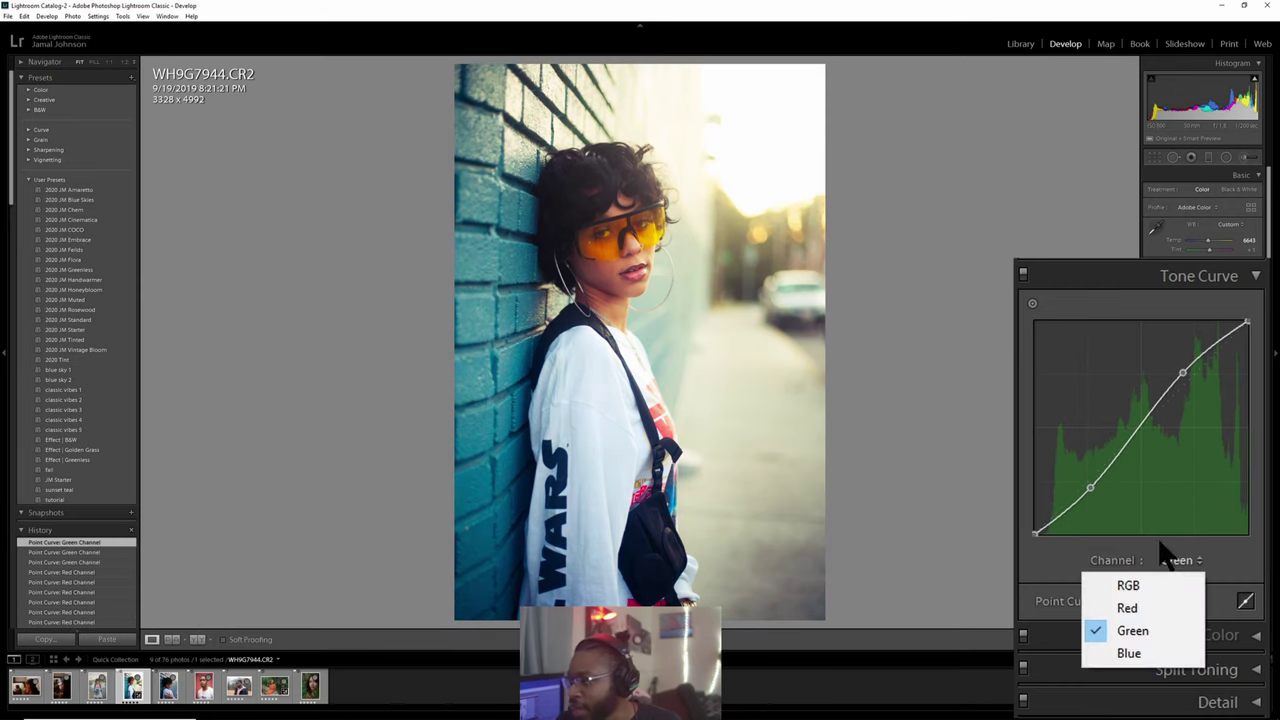
pyautogui.click(1183, 373)
pyautogui.moveTo(1182, 372)
pyautogui.mouseDown()
pyautogui.moveTo(1190, 390)
pyautogui.moveTo(1183, 377)
pyautogui.mouseUp()
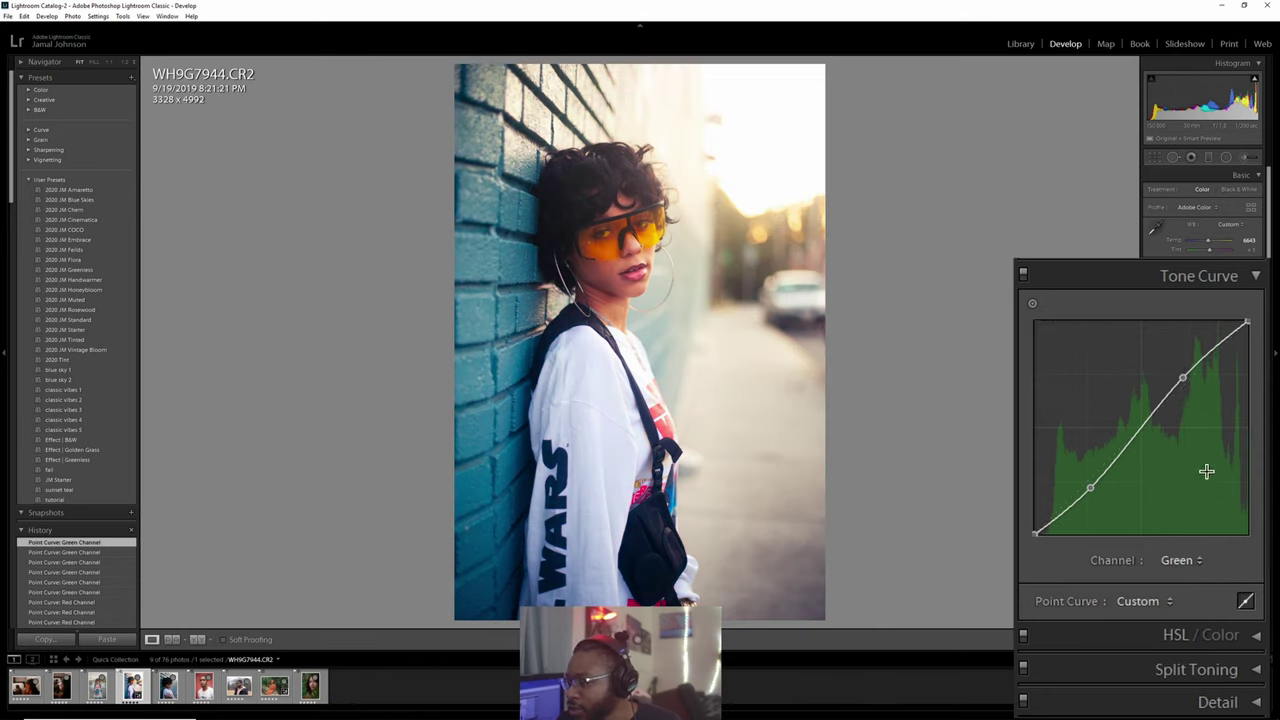
# Shape a subtle S-curve in the Blue channel with a shadow point at about 25.5 / 22.4 % and slightly raised highlights.
pyautogui.click(1184, 560)
pyautogui.click(1130, 655)
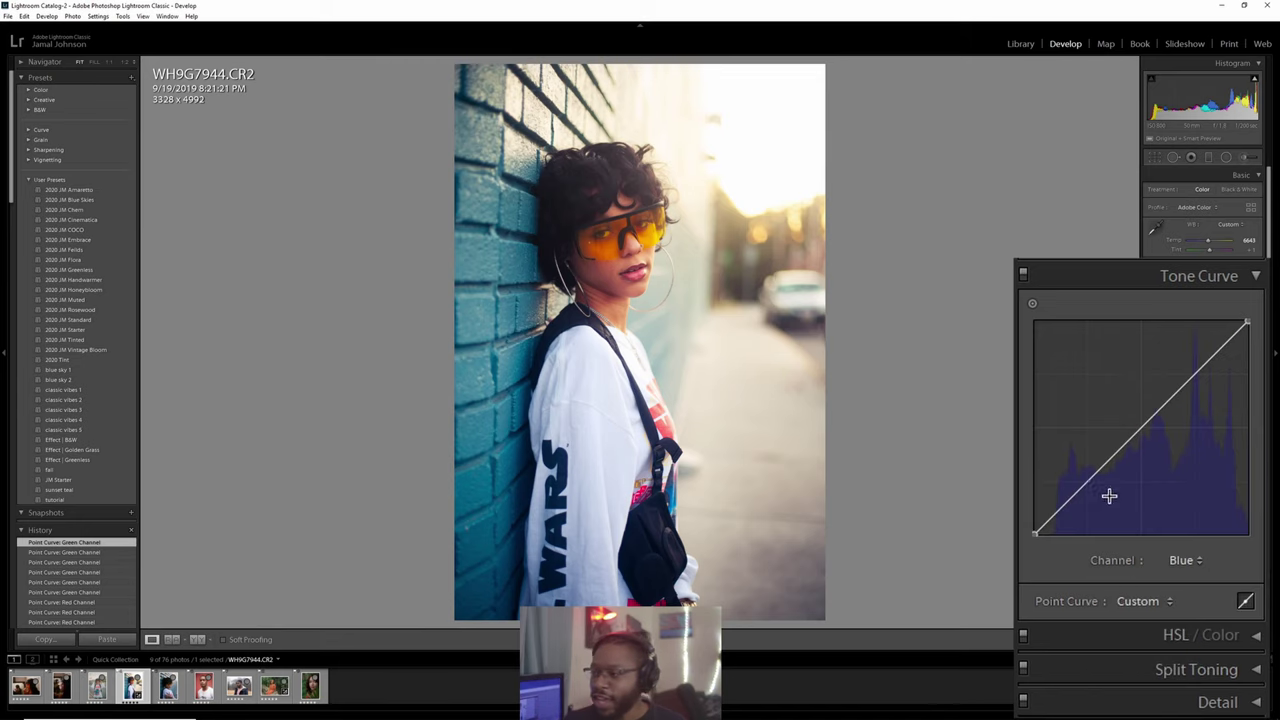
pyautogui.click(1085, 487)
pyautogui.moveTo(1086, 489); pyautogui.dragTo(1090, 490)
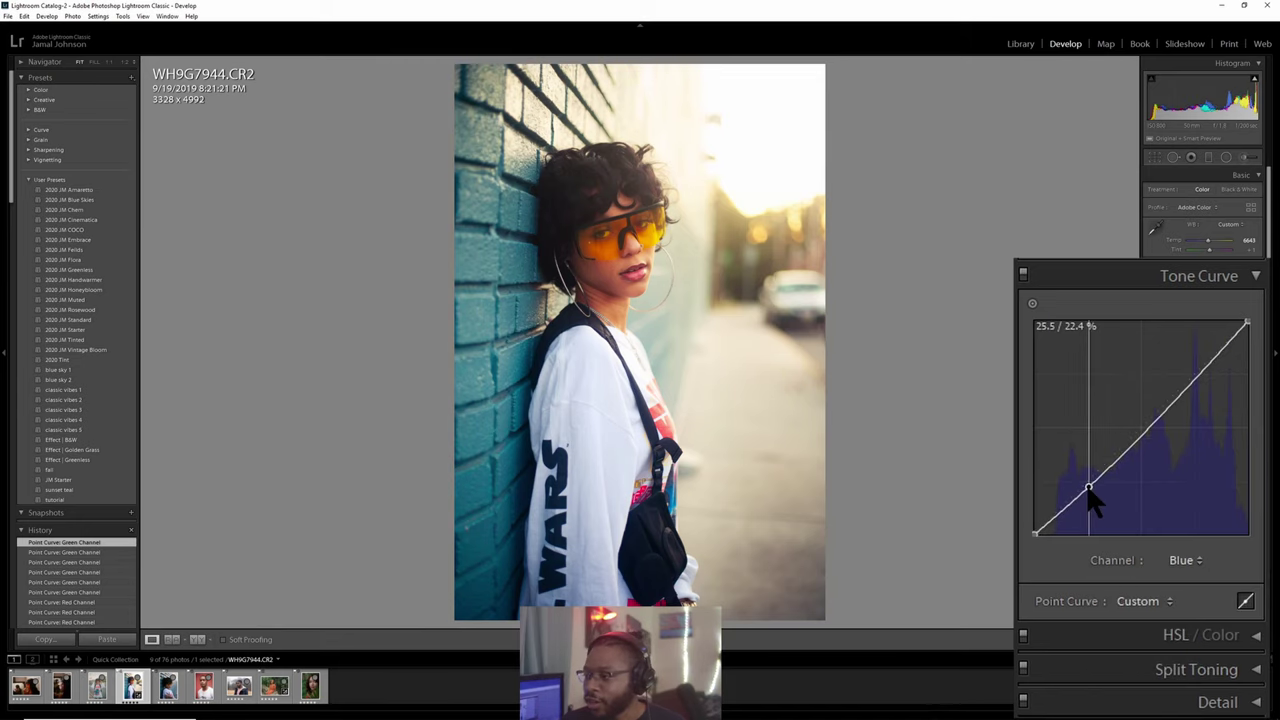
pyautogui.click(1192, 378)
pyautogui.moveTo(1191, 378); pyautogui.dragTo(1188, 375)
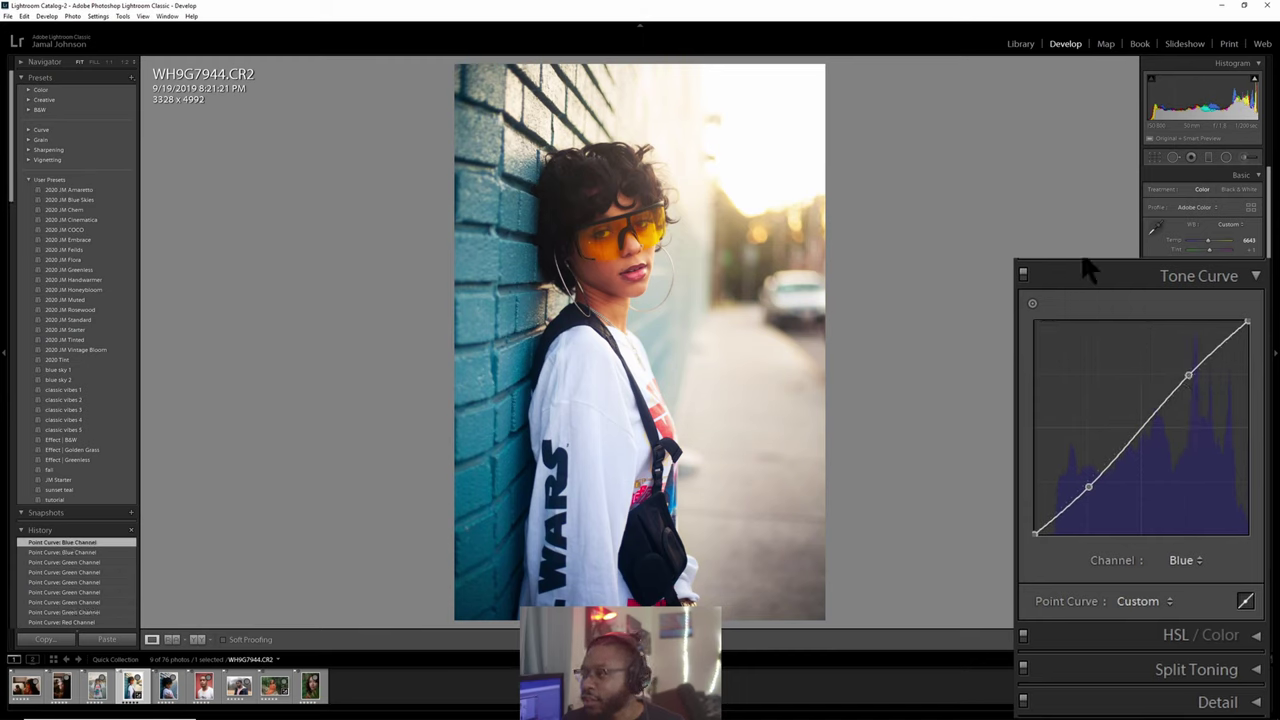
# Return the tone curve to the RGB channel and compare the photo with the curve adjustments off and on, leaving them on.
pyautogui.click(1182, 561)
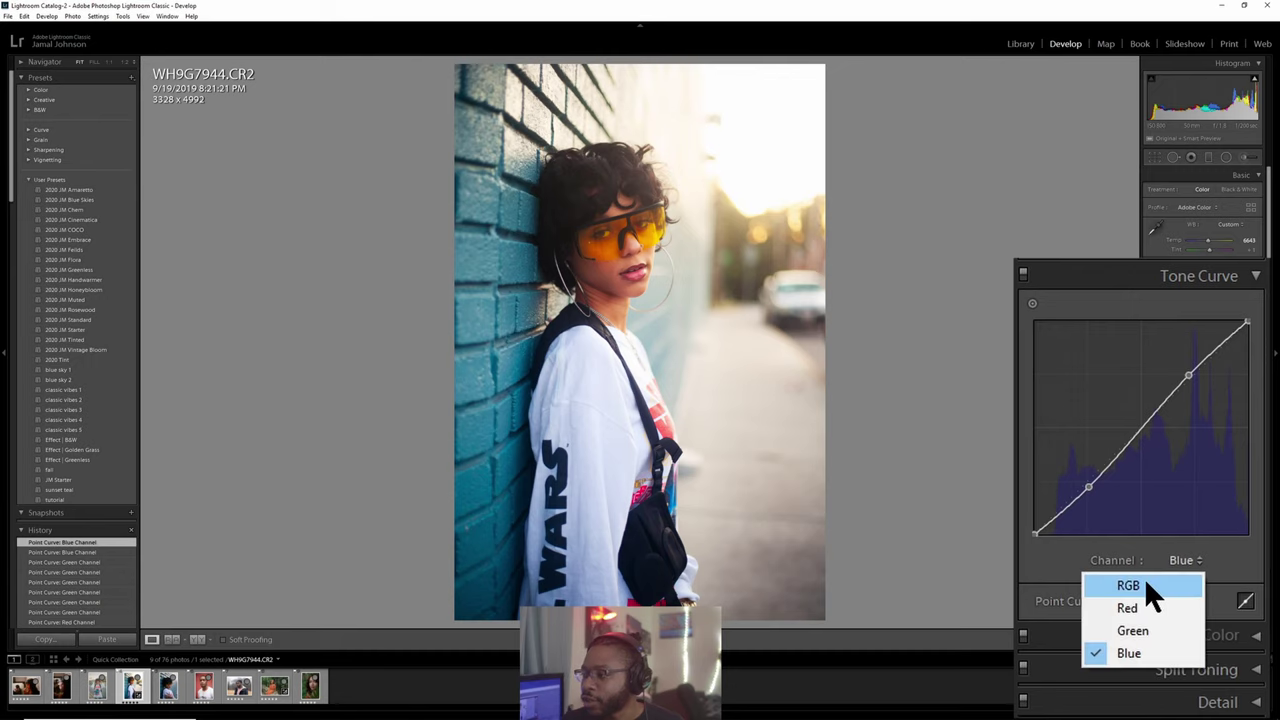
pyautogui.click(1144, 582)
pyautogui.click(1023, 272)
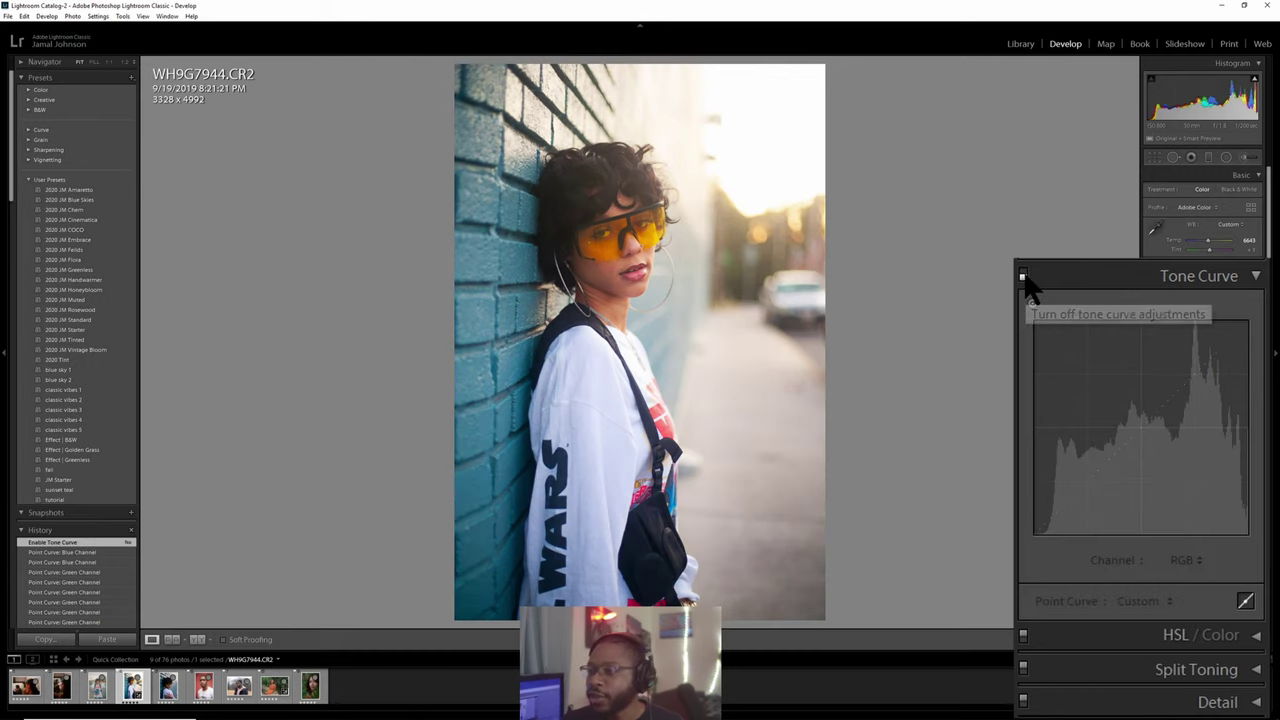
pyautogui.click(1023, 272)
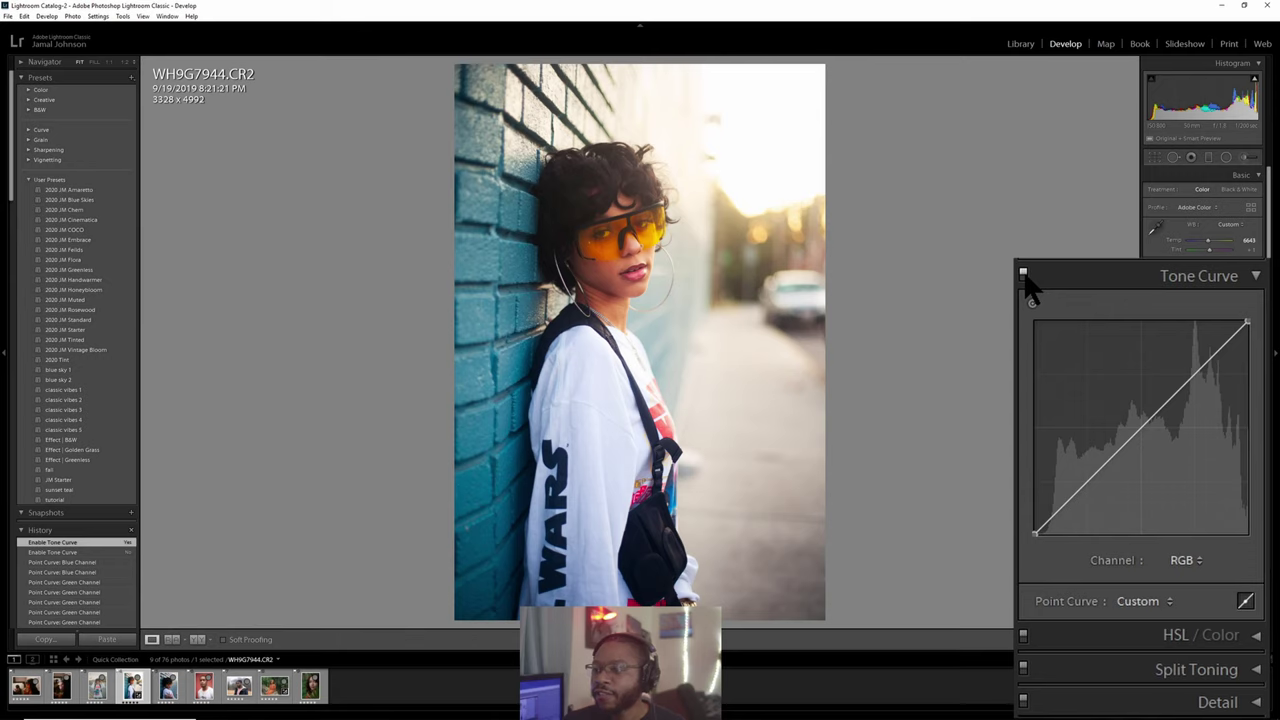
pyautogui.click(1023, 272)
pyautogui.click(1023, 272)
# Compare the edited photo with its original version twice, ending on the edited view.
pyautogui.press('\\')
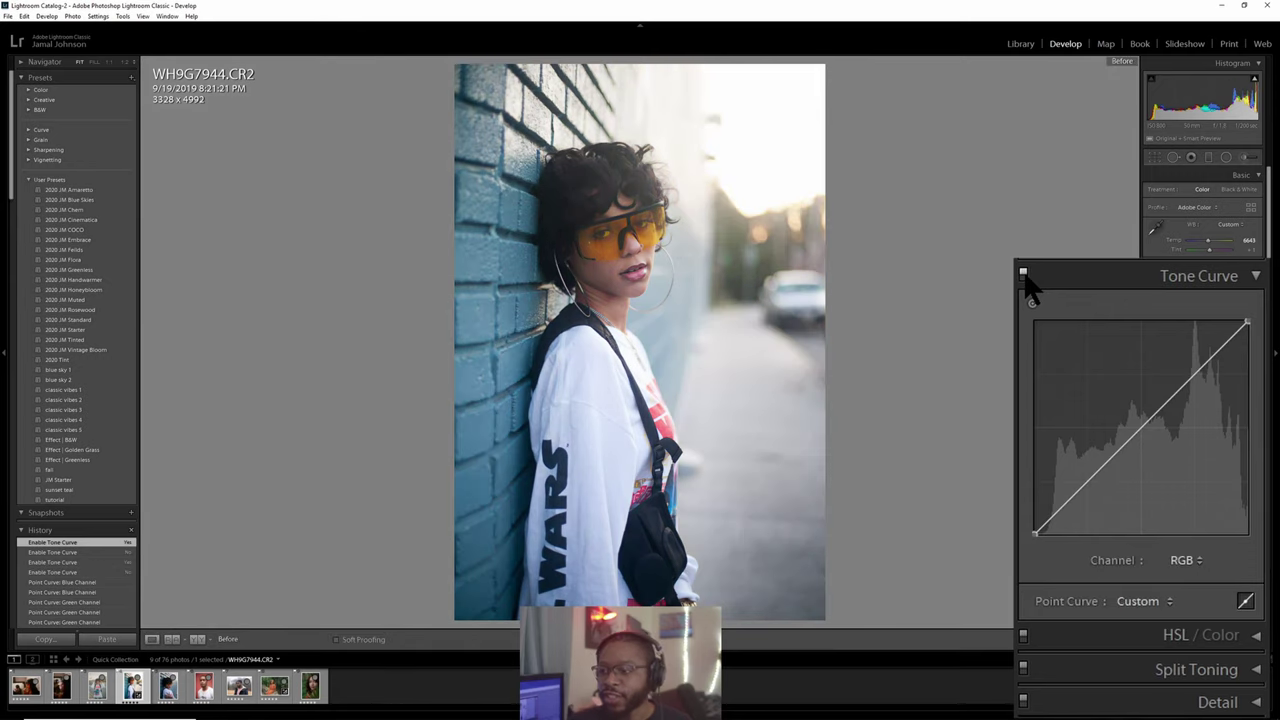
pyautogui.press('\\')
pyautogui.press('\\')
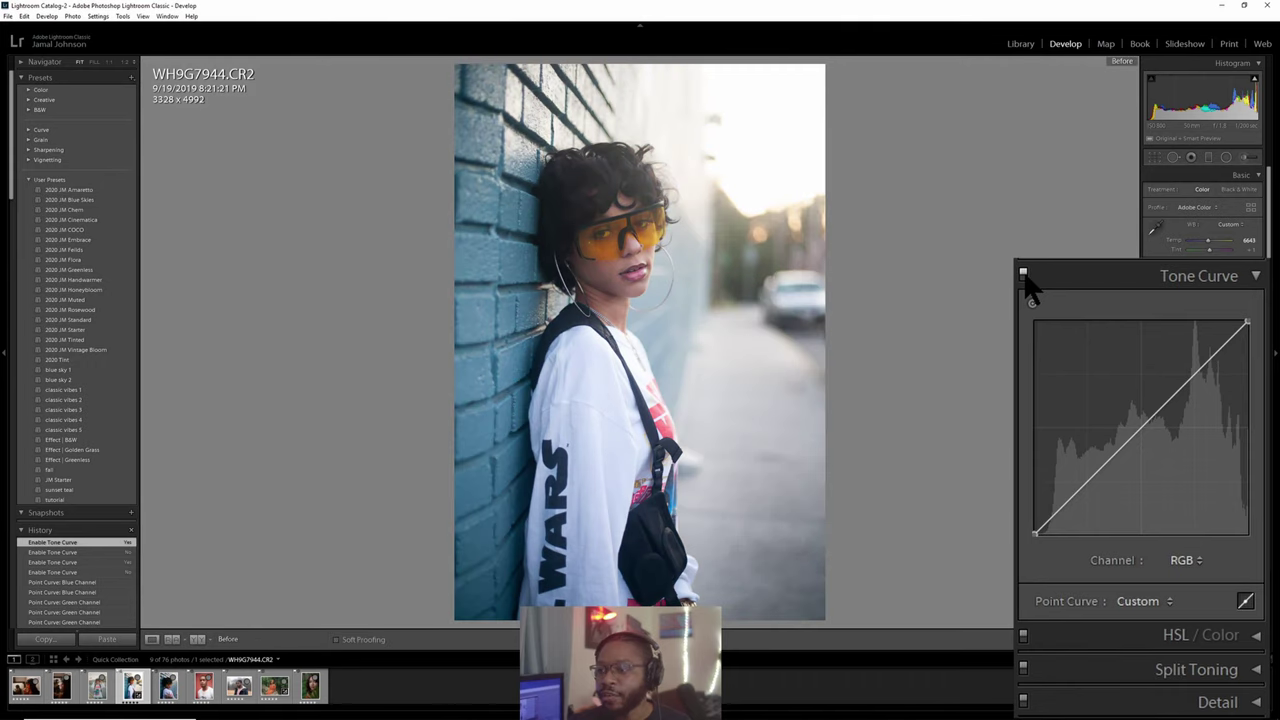
pyautogui.press('\\')
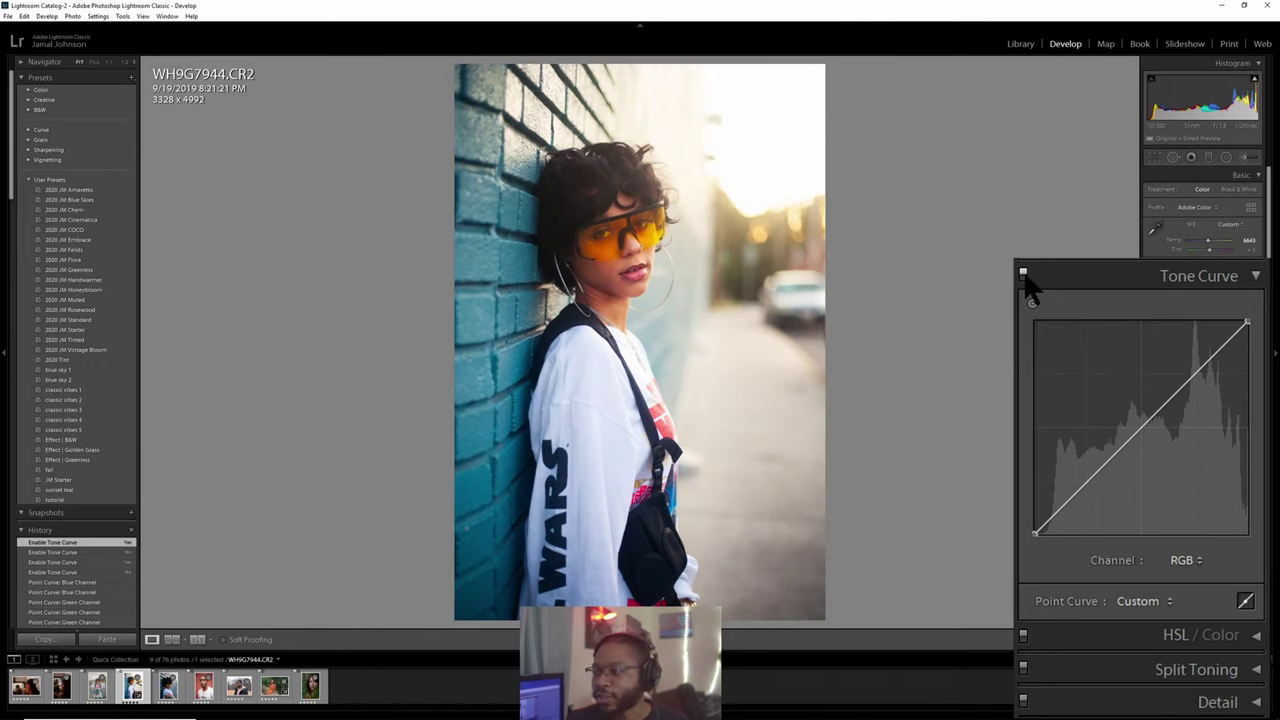
# Compare the photo with the tone curve off and on, then lower the RGB curve's white endpoint and raise its black endpoint to 0.0 / 7.8 %.
pyautogui.click(1023, 273)
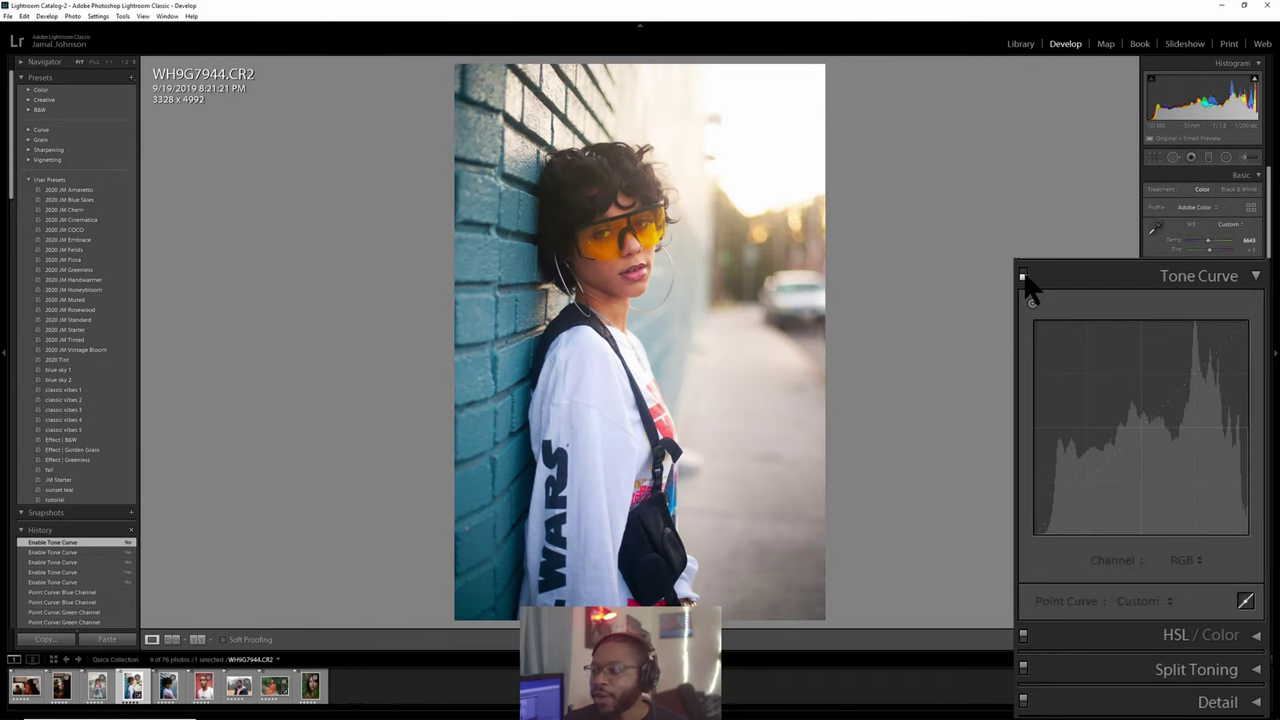
pyautogui.click(1023, 273)
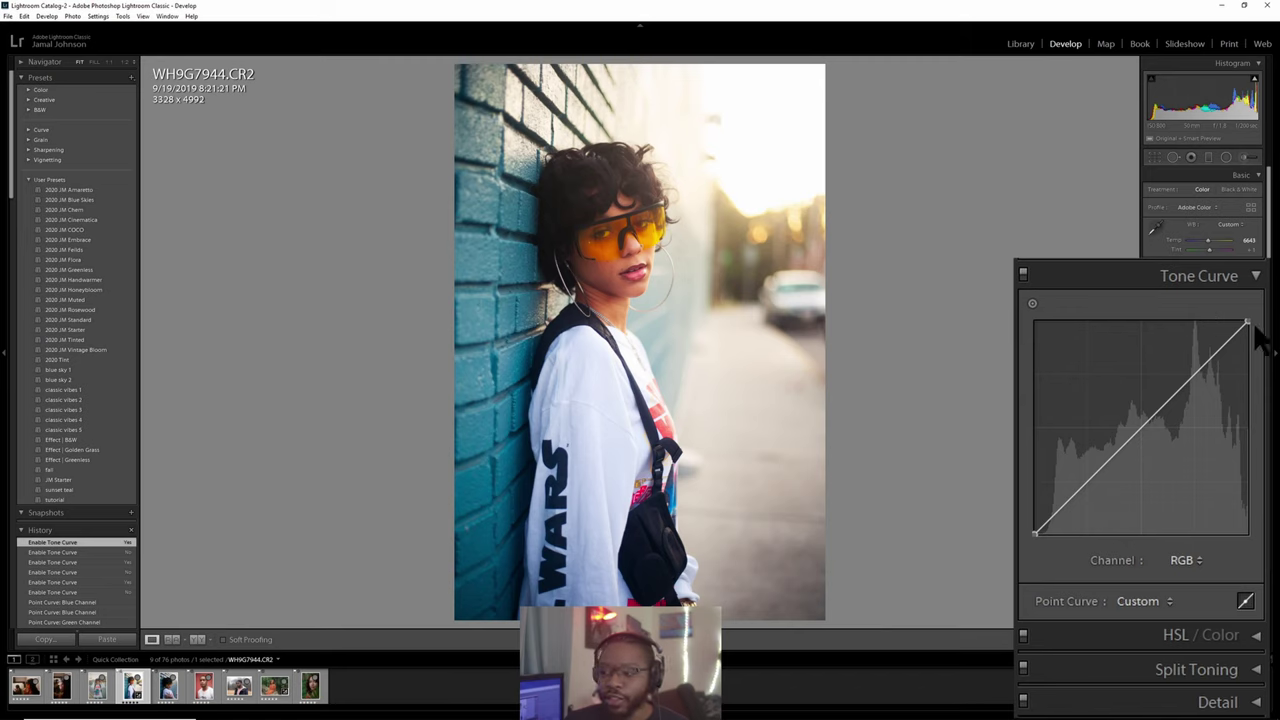
pyautogui.moveTo(1247, 322); pyautogui.dragTo(1268, 352)
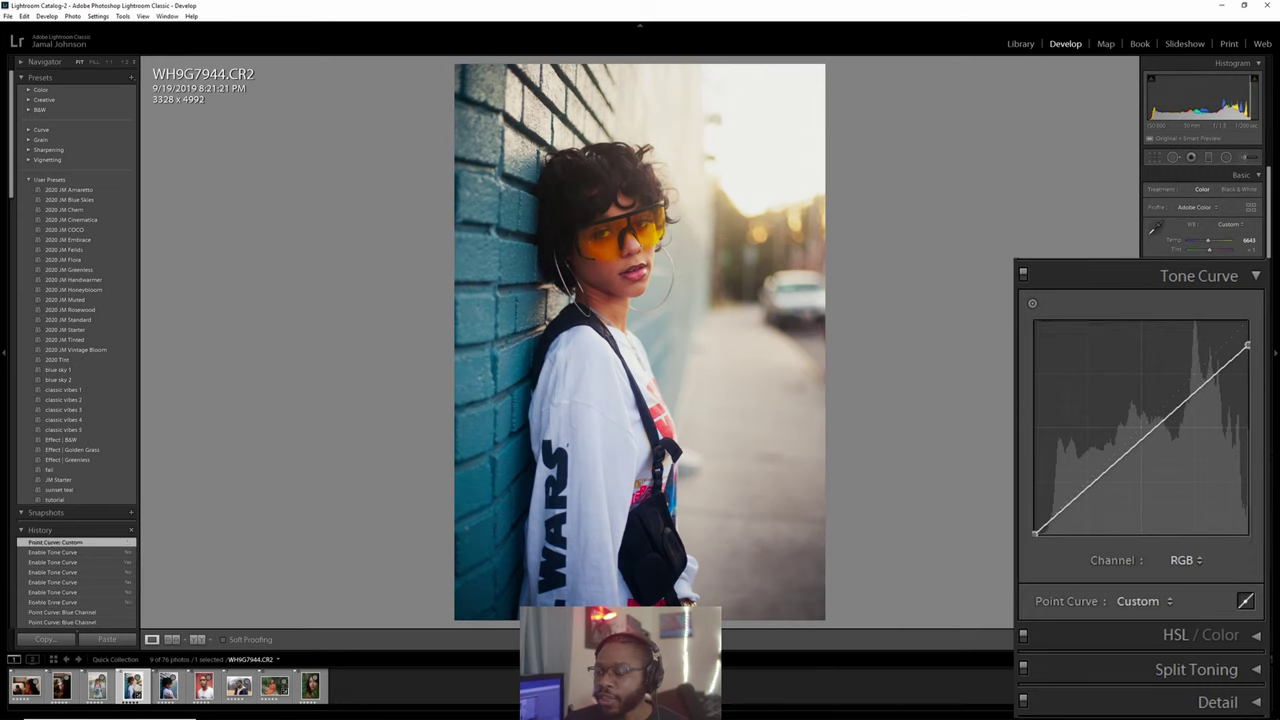
pyautogui.moveTo(1036, 533)
pyautogui.mouseDown()
pyautogui.moveTo(1030, 506)
pyautogui.moveTo(1021, 522)
pyautogui.mouseUp()
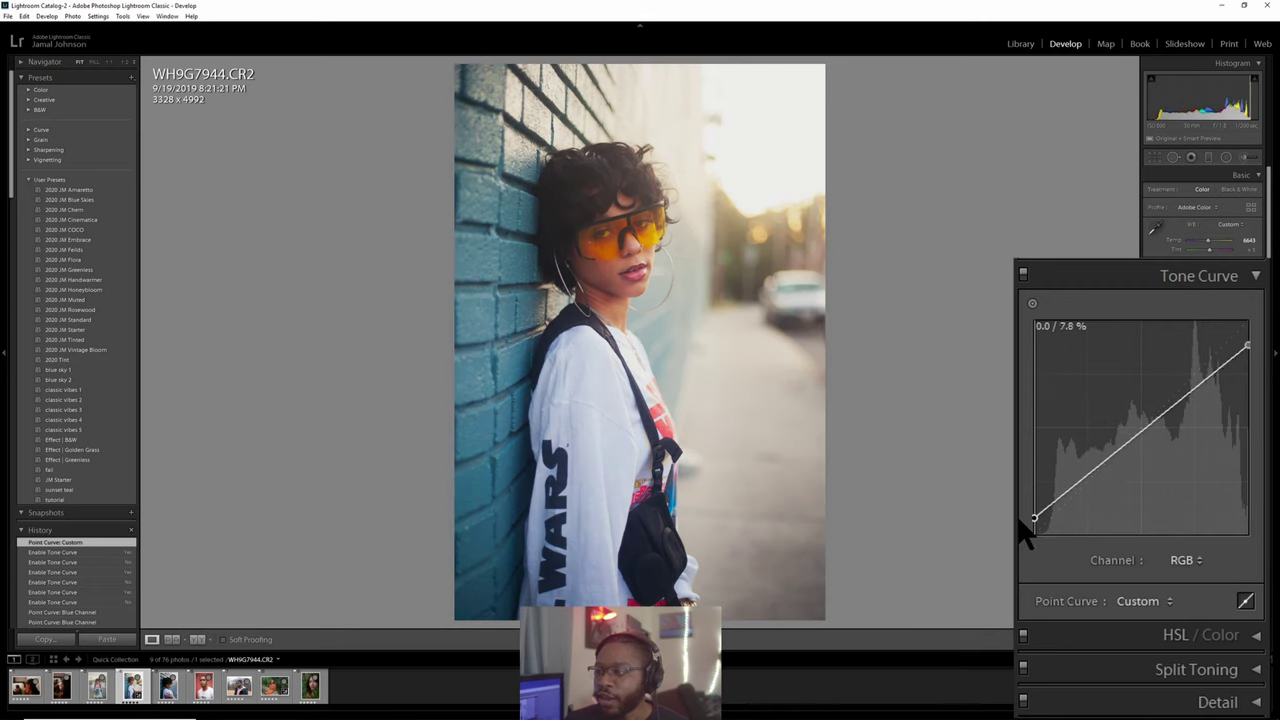
pyautogui.moveTo(1030, 530); pyautogui.dragTo(1030, 528)
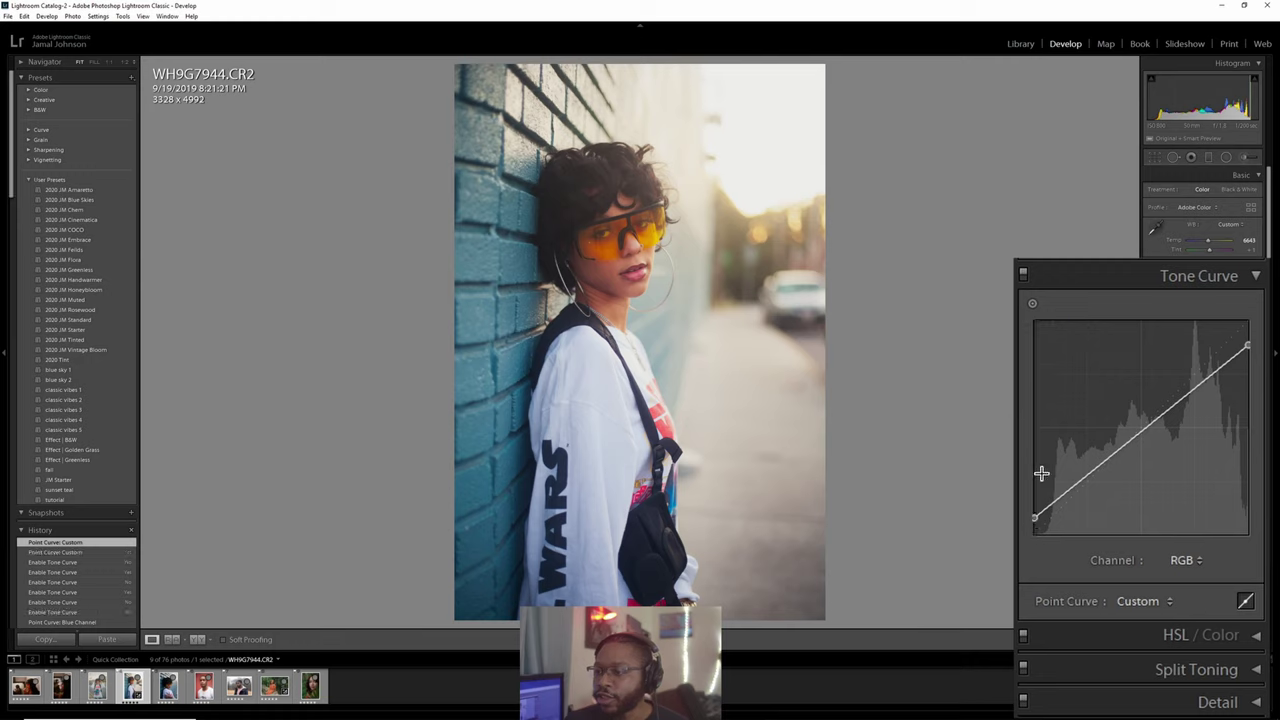
# Add a shadow point and a highlight point on the RGB curve and lower its white endpoint slightly further for a soft faded look.
pyautogui.click(1097, 467)
pyautogui.moveTo(1098, 467); pyautogui.dragTo(1099, 460)
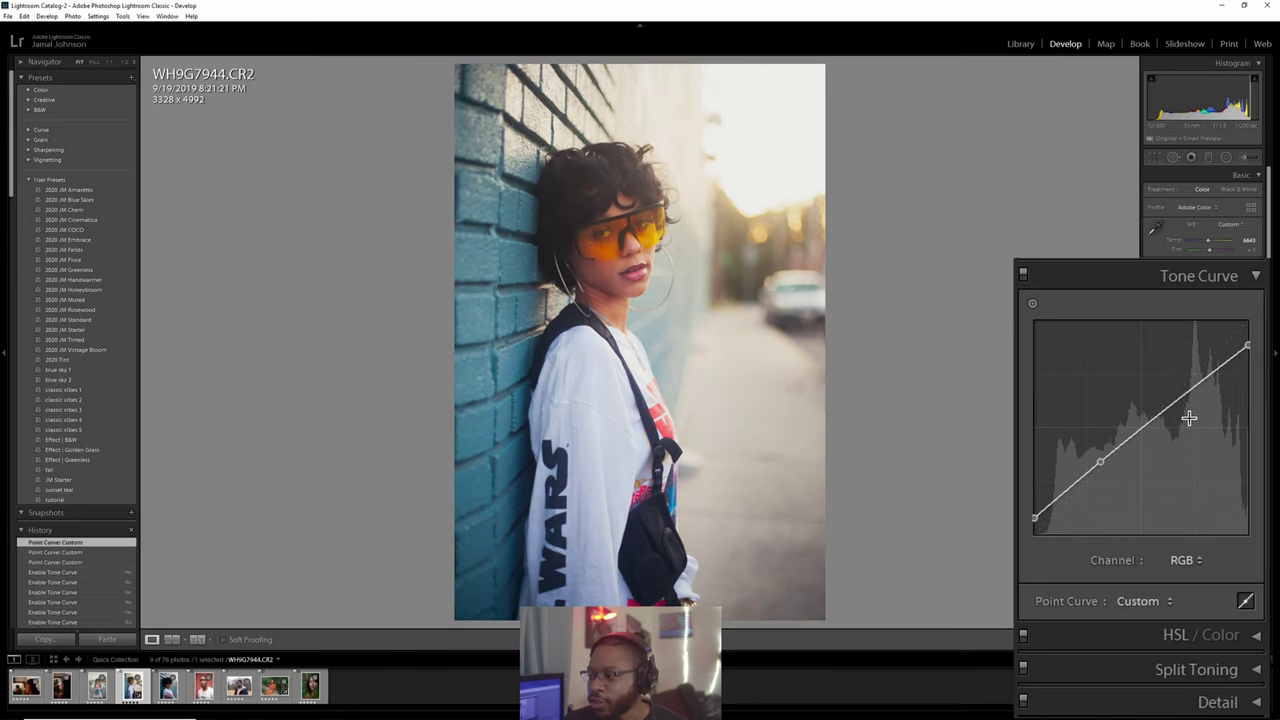
pyautogui.click(1183, 386)
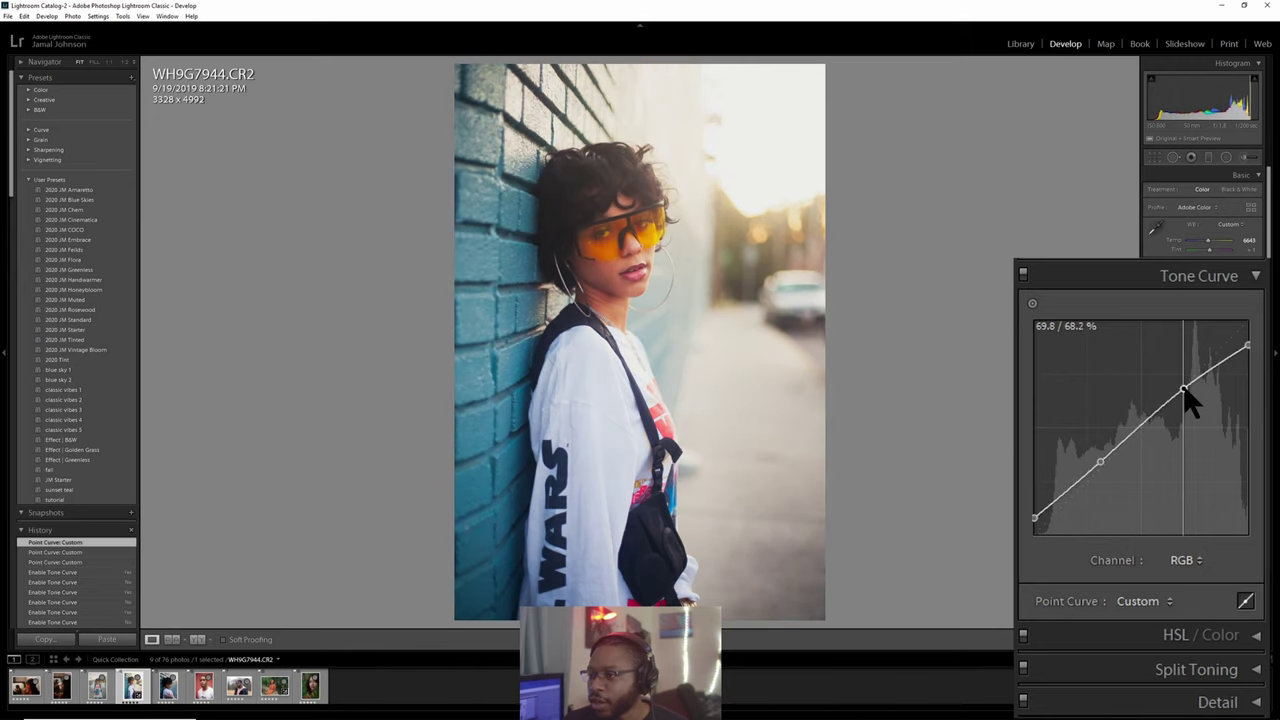
pyautogui.moveTo(1183, 386); pyautogui.dragTo(1184, 390)
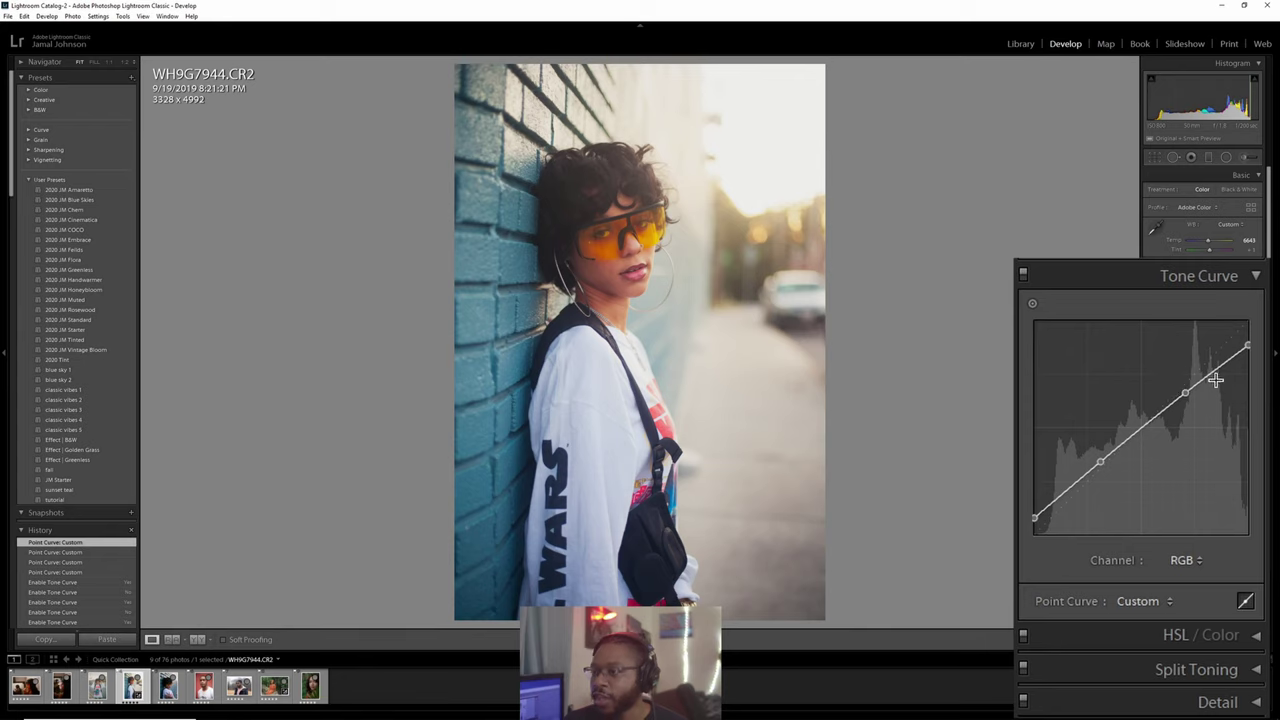
pyautogui.moveTo(1248, 346); pyautogui.dragTo(1265, 358)
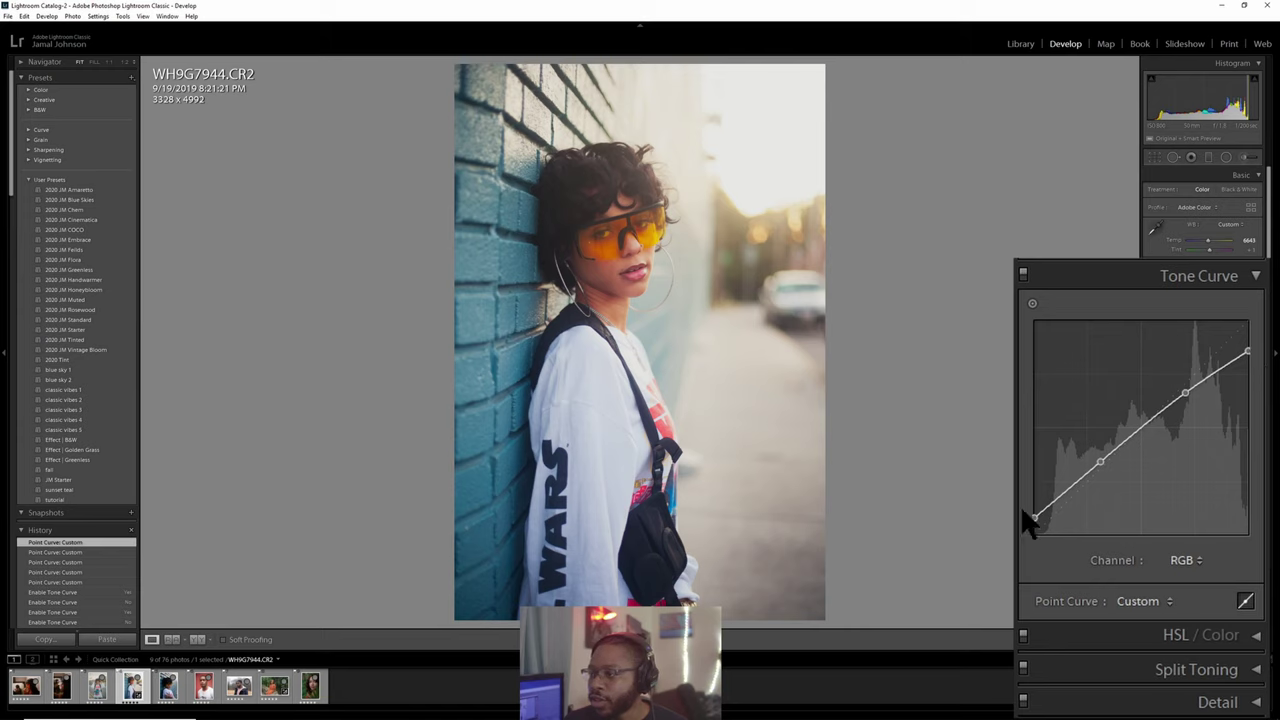
pyautogui.moveTo(1022, 510)
pyautogui.mouseDown()
pyautogui.moveTo(1025, 500)
pyautogui.moveTo(1034, 512)
pyautogui.mouseUp()
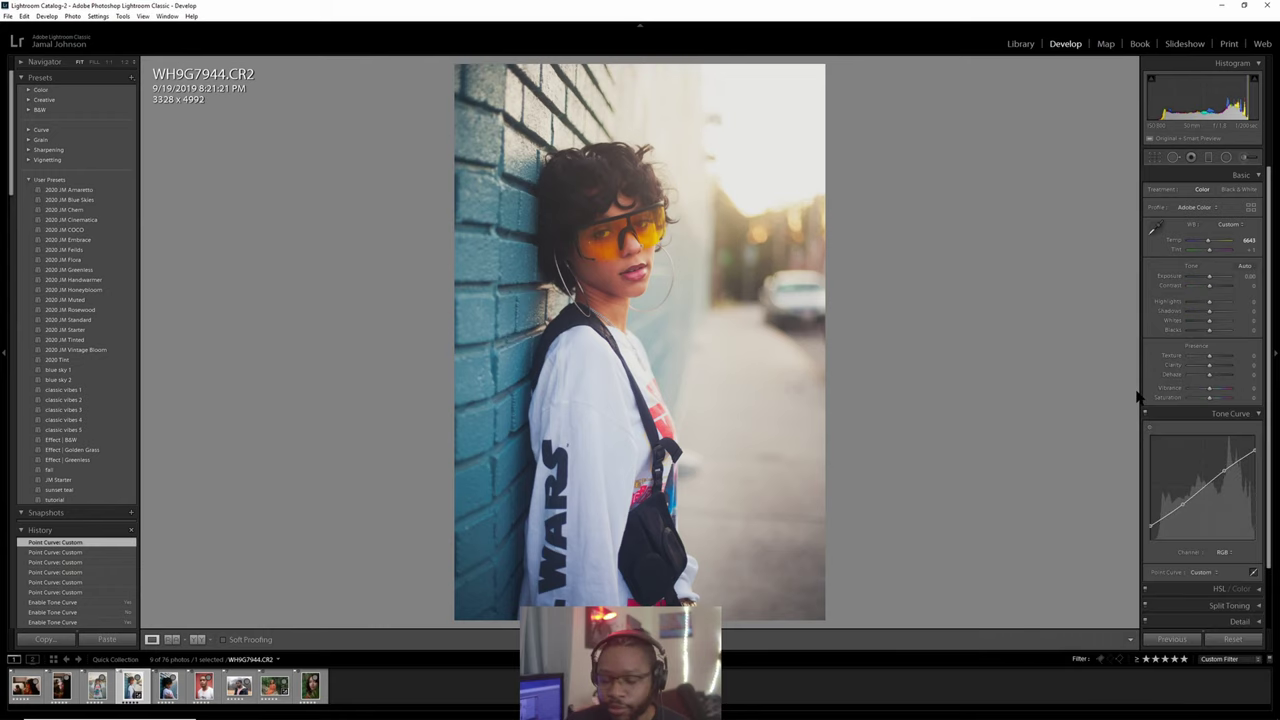
# Compare the photo repeatedly with the tone curve adjustments off and on, leaving them on.
pyautogui.click(1146, 415)
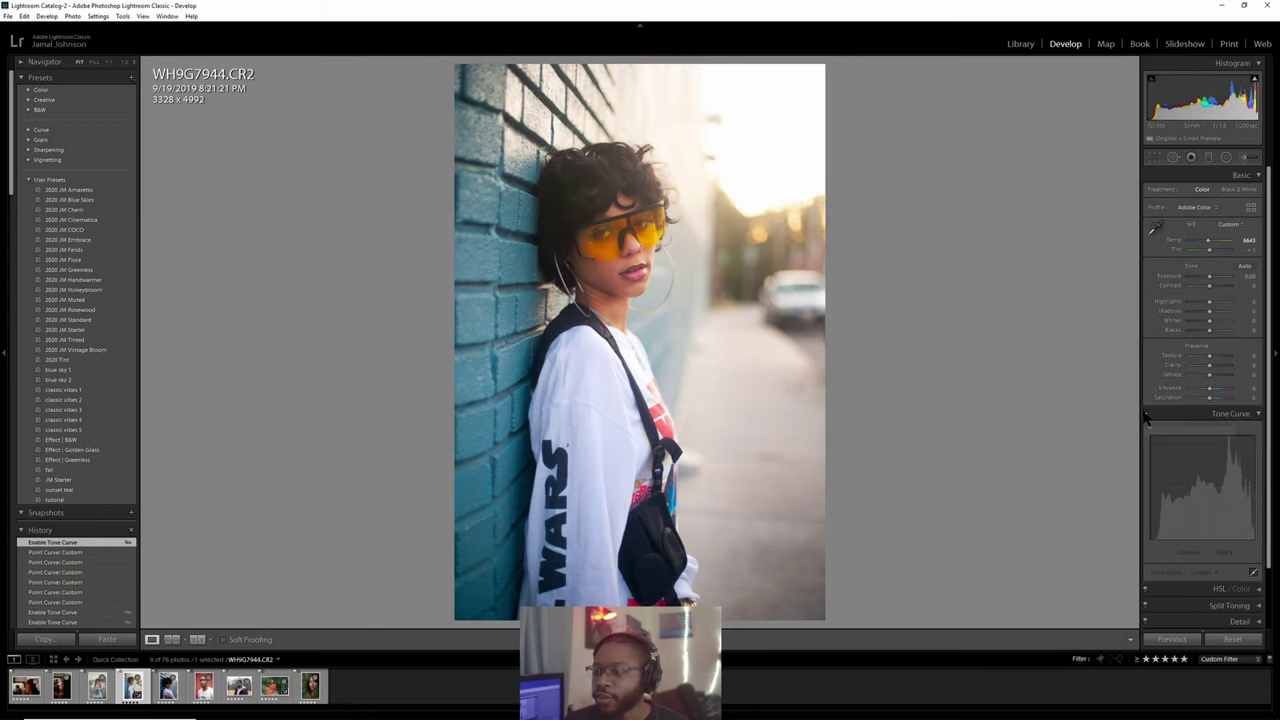
pyautogui.click(1146, 415)
pyautogui.click(1146, 415)
pyautogui.click(1146, 415)
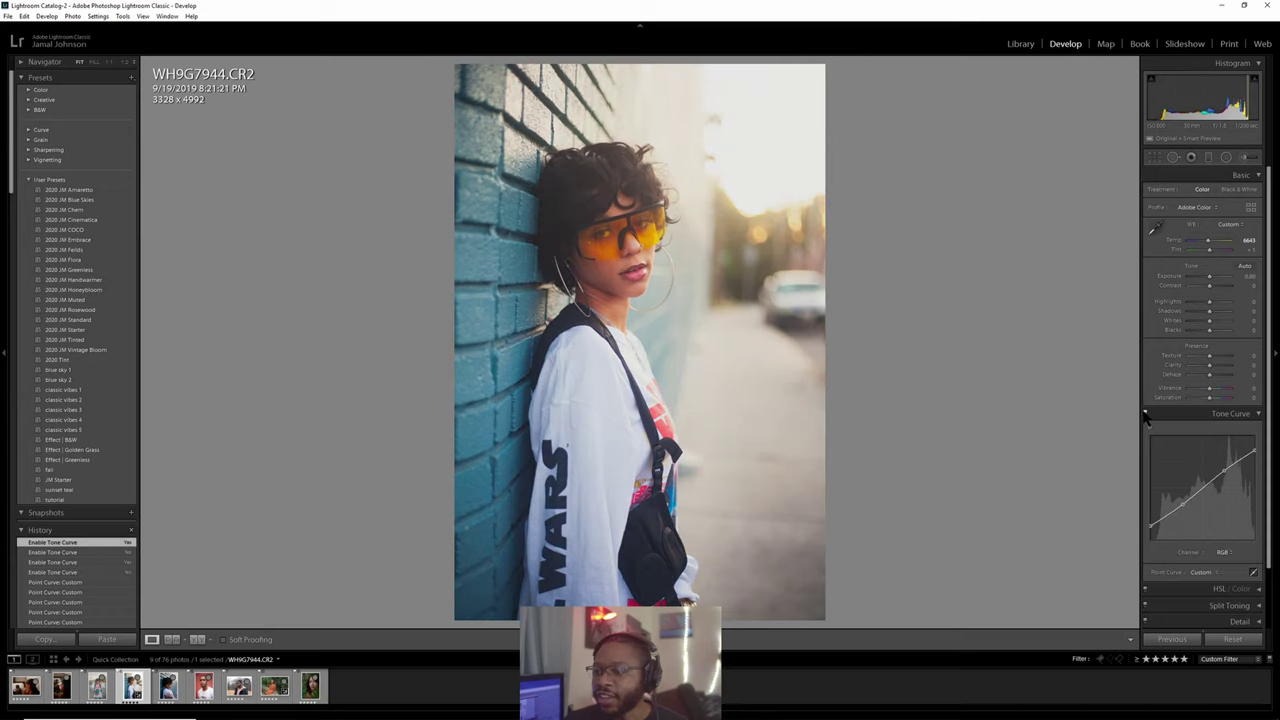
pyautogui.click(1146, 415)
pyautogui.click(1146, 415)
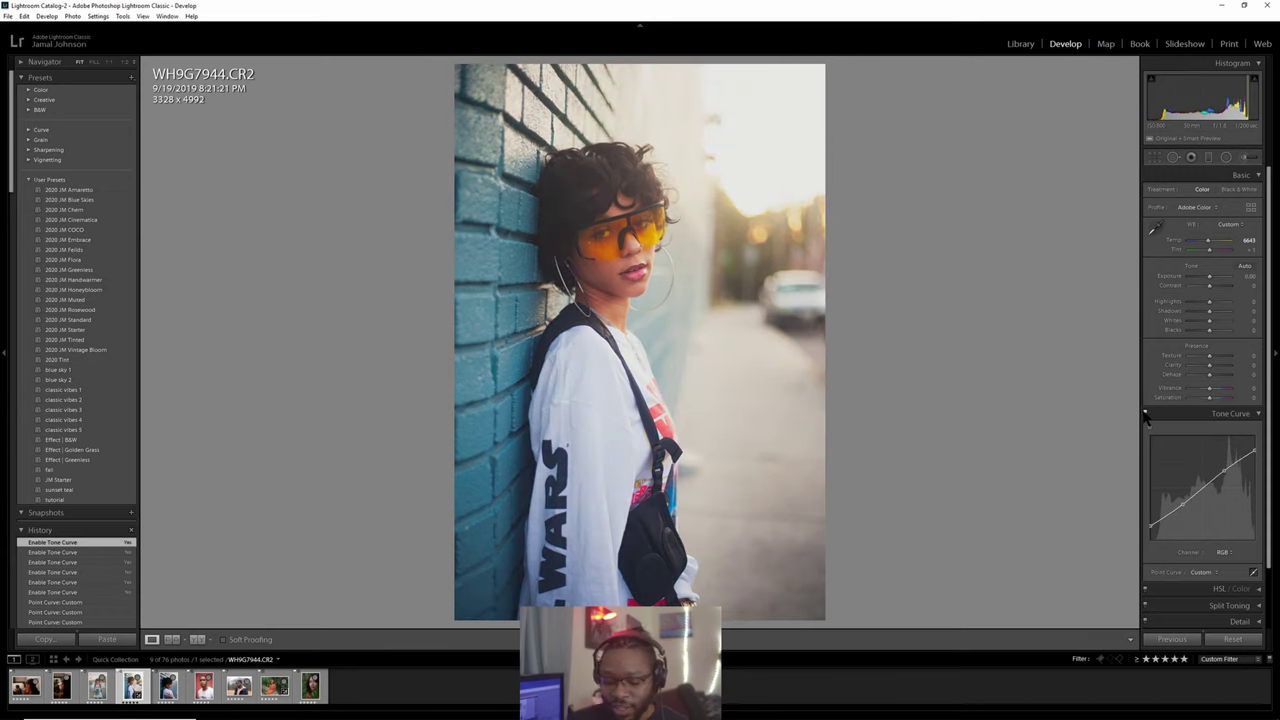
pyautogui.click(1146, 415)
pyautogui.click(1146, 415)
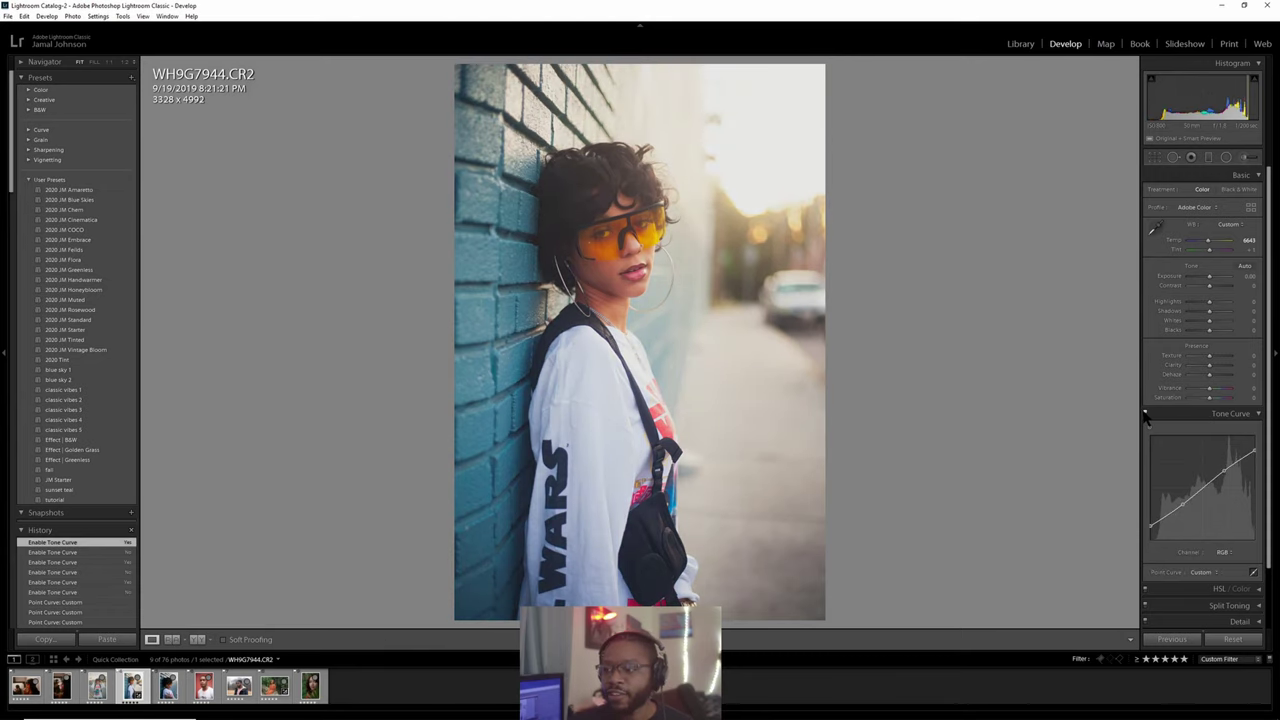
# Compare the edited photo with its original version three times, ending on the edited view.
pyautogui.press('\\')
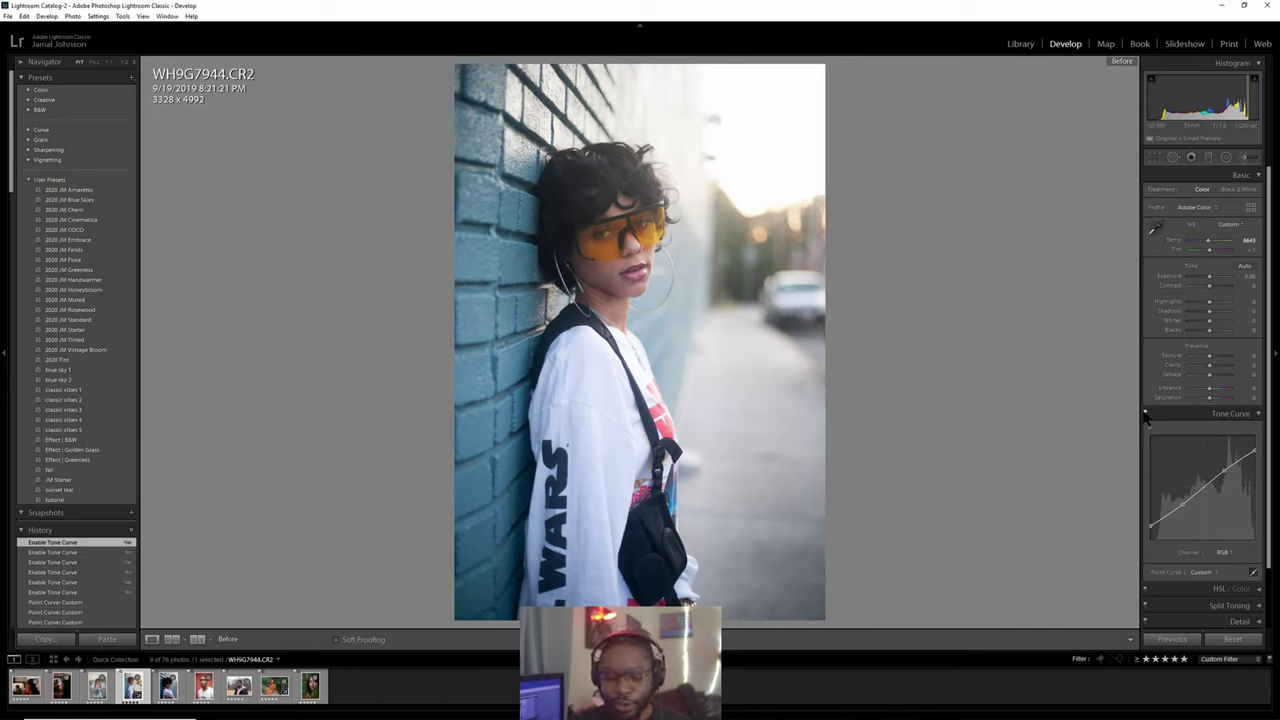
pyautogui.press('\\')
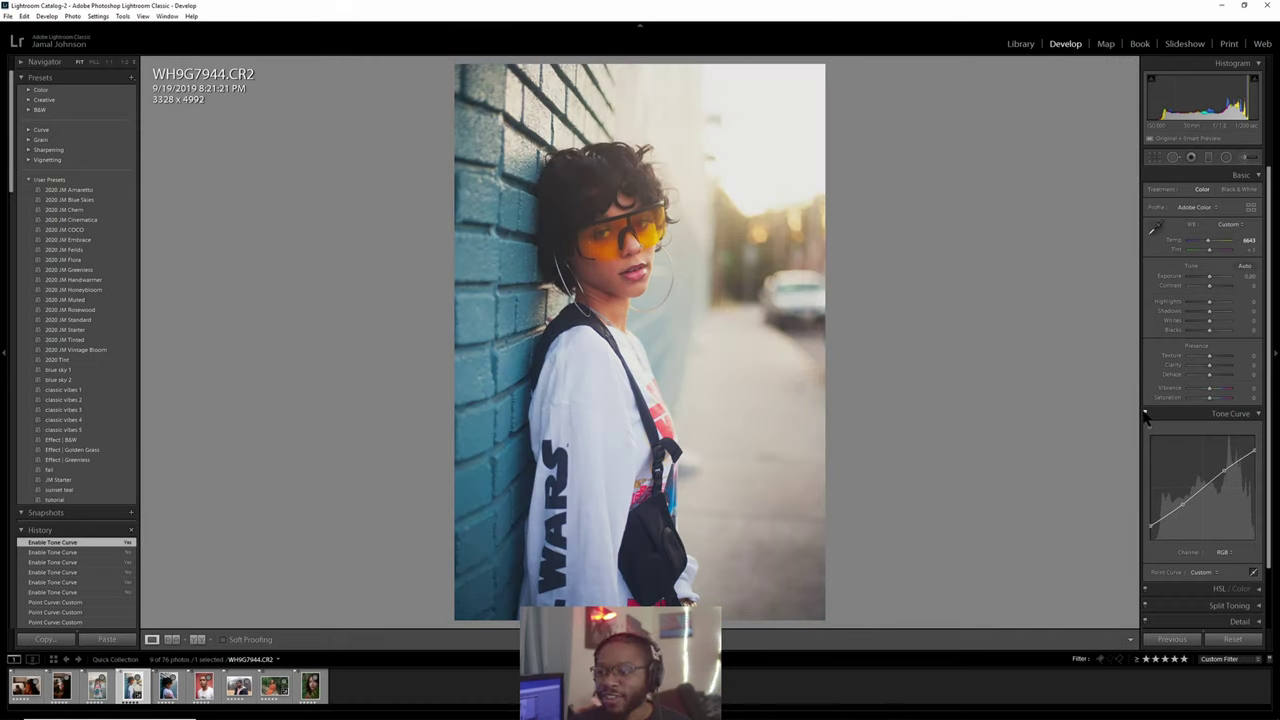
pyautogui.press('\\')
pyautogui.press('\\')
pyautogui.press('\\')
pyautogui.press('\\')
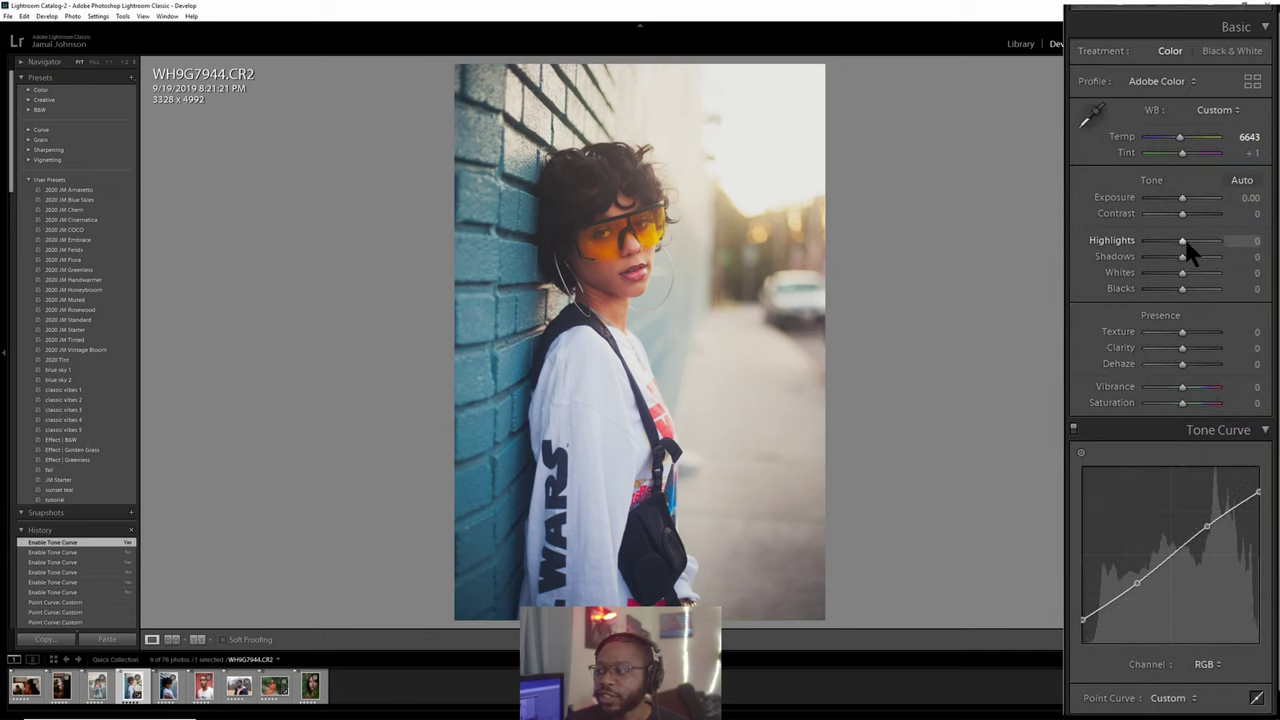
# Set Highlights to -100, trying -36 in between, and raise Shadows to +55.
pyautogui.moveTo(1181, 244); pyautogui.dragTo(1134, 248)
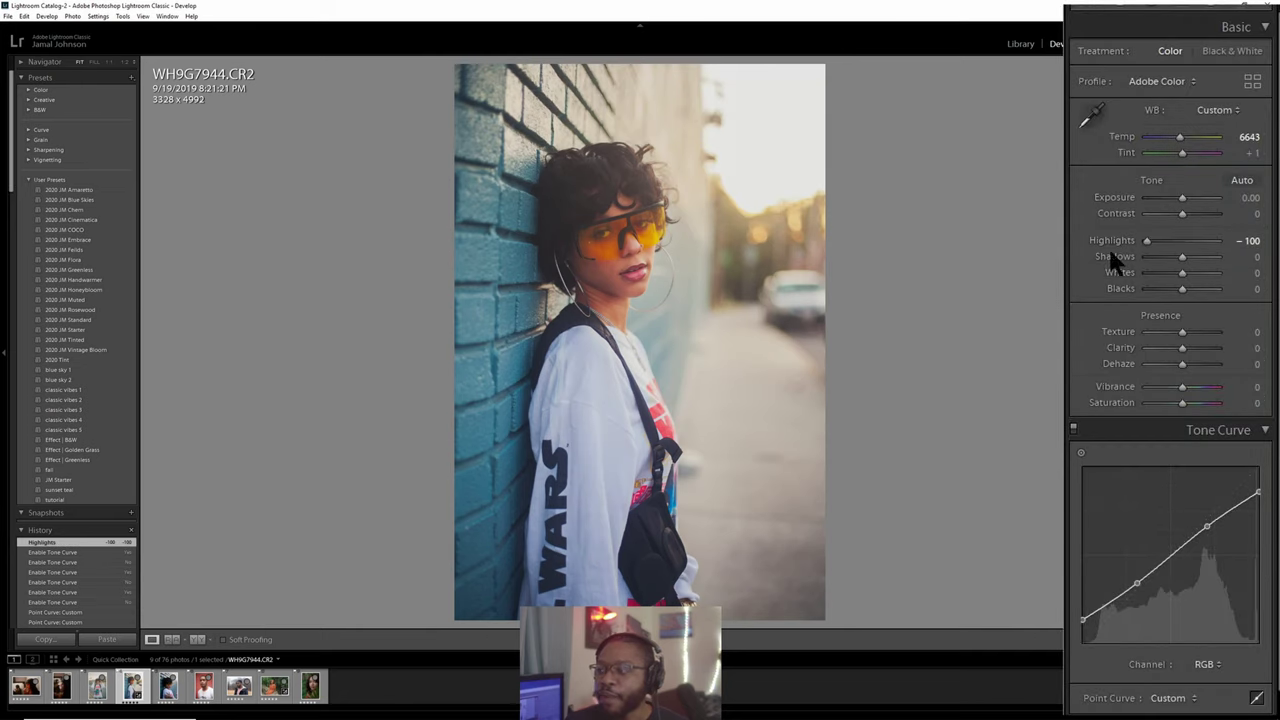
pyautogui.click(1170, 242)
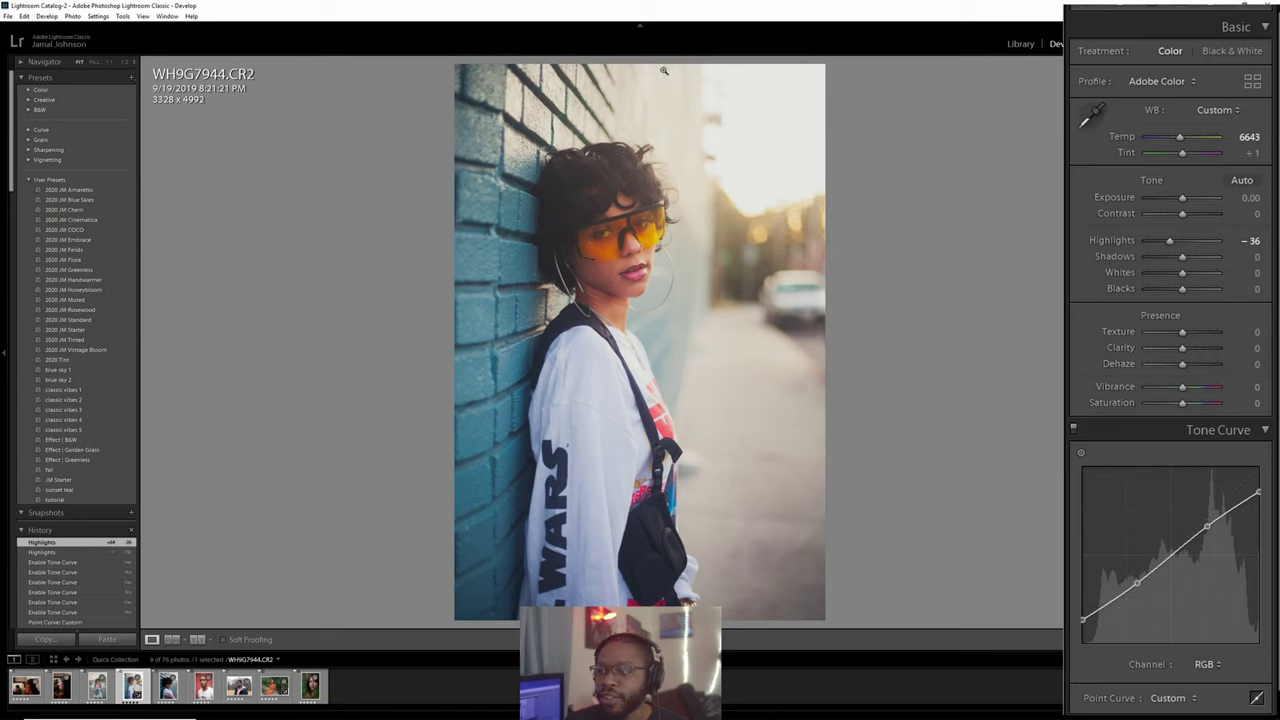
pyautogui.moveTo(1170, 242); pyautogui.dragTo(1147, 241)
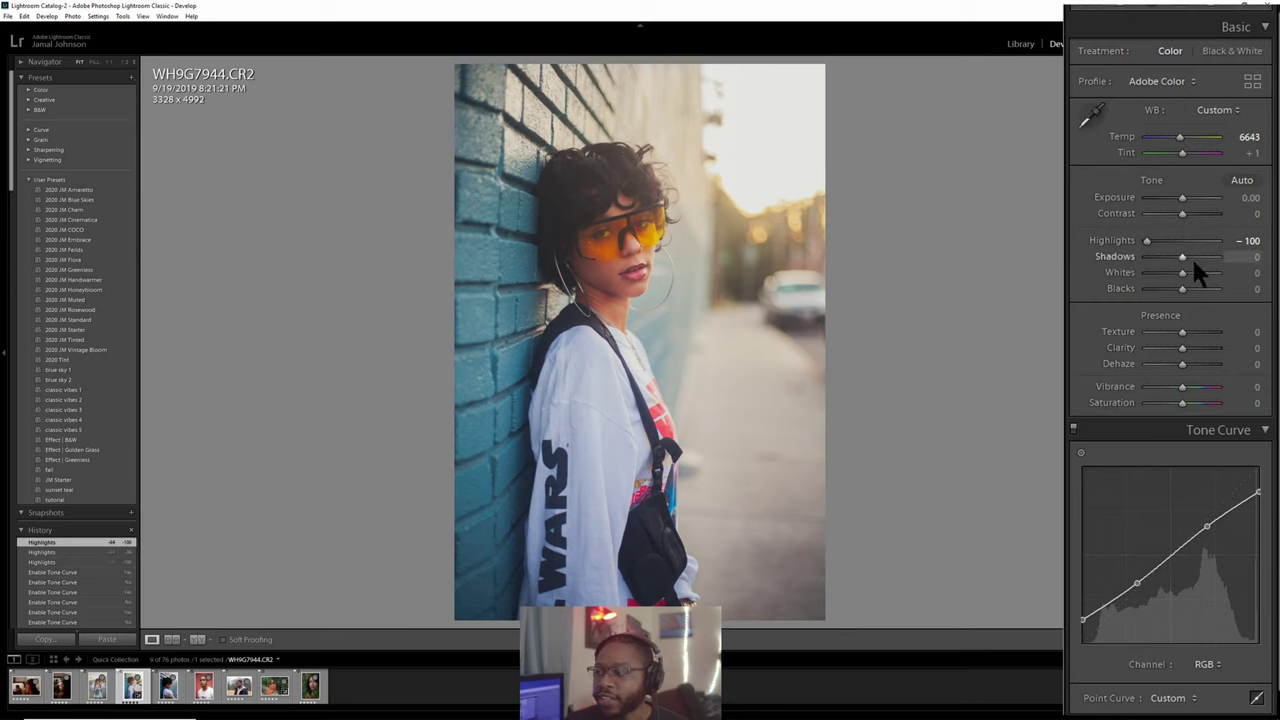
pyautogui.moveTo(1181, 257); pyautogui.dragTo(1184, 258)
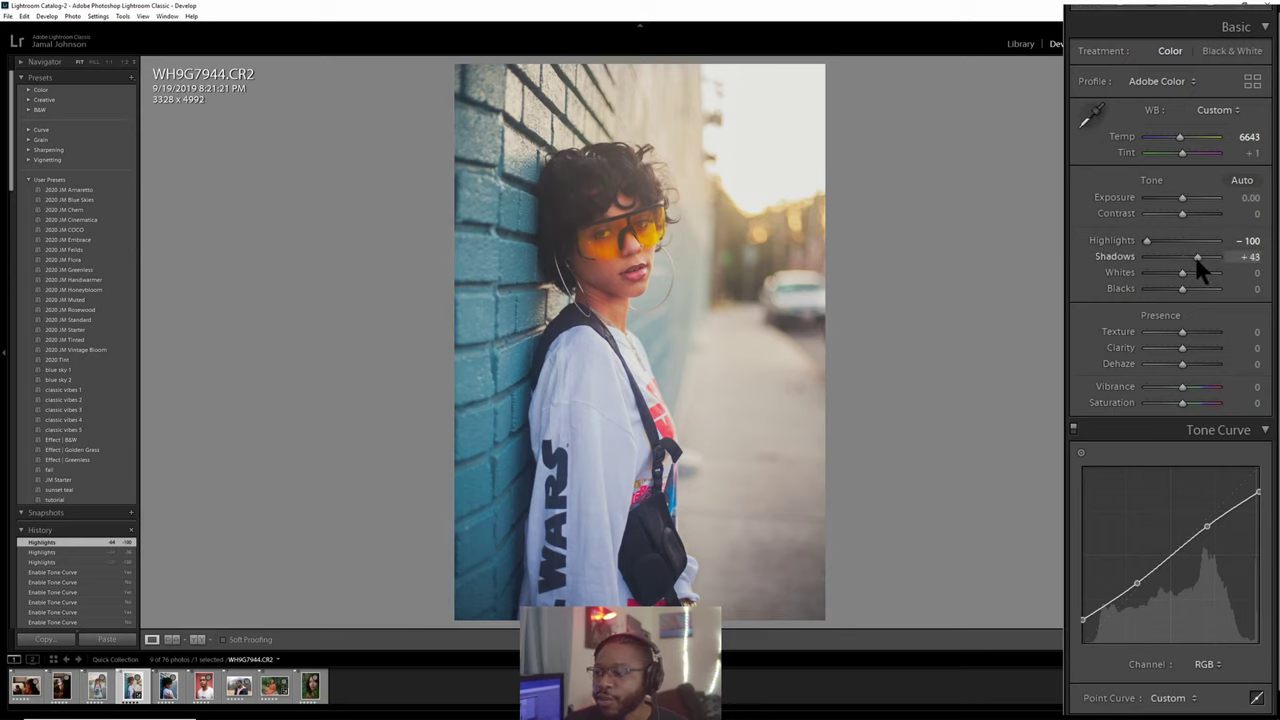
pyautogui.moveTo(1196, 260); pyautogui.dragTo(1201, 261)
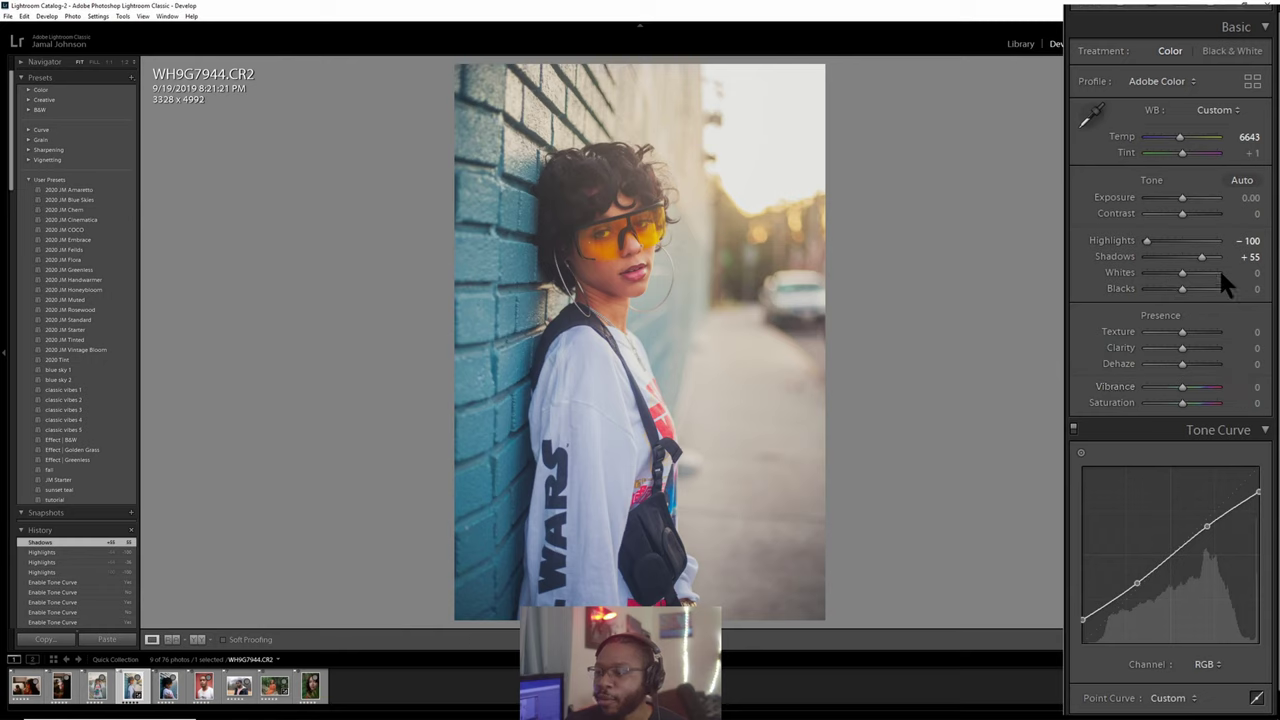
# Try strongly lowered Whites and Blacks, then reset both to 0.
pyautogui.moveTo(1185, 283); pyautogui.dragTo(1150, 296)
pyautogui.doubleClick(1147, 270)
pyautogui.doubleClick(1148, 290)
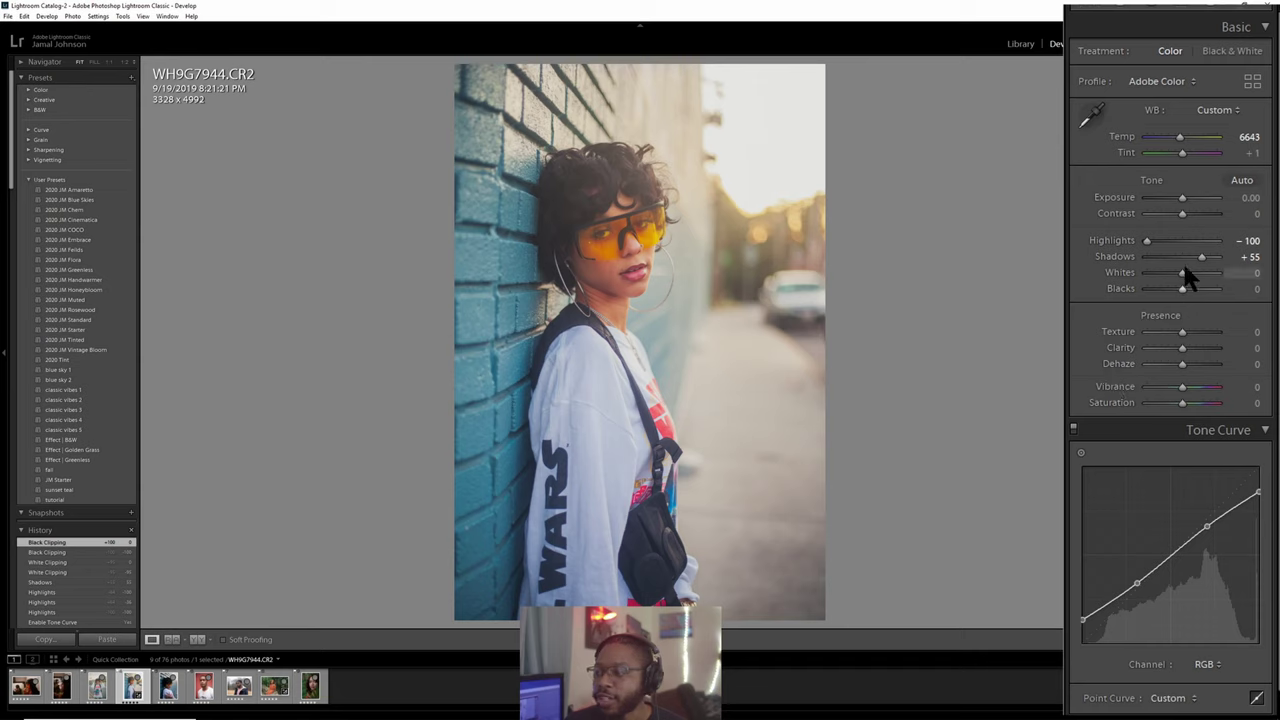
# Set Contrast to -21 and, after trying Clarity at +14, soften it to about -17.
pyautogui.moveTo(1182, 213); pyautogui.dragTo(1169, 215)
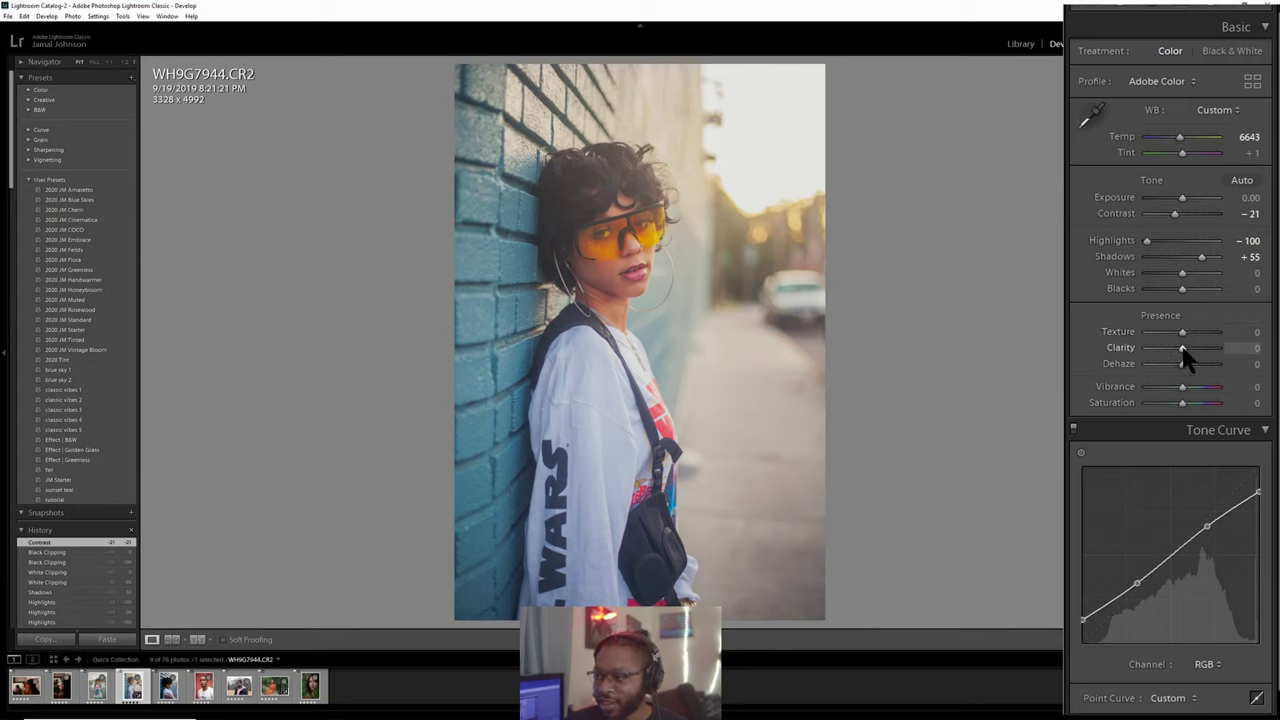
pyautogui.moveTo(1182, 348); pyautogui.dragTo(1188, 348)
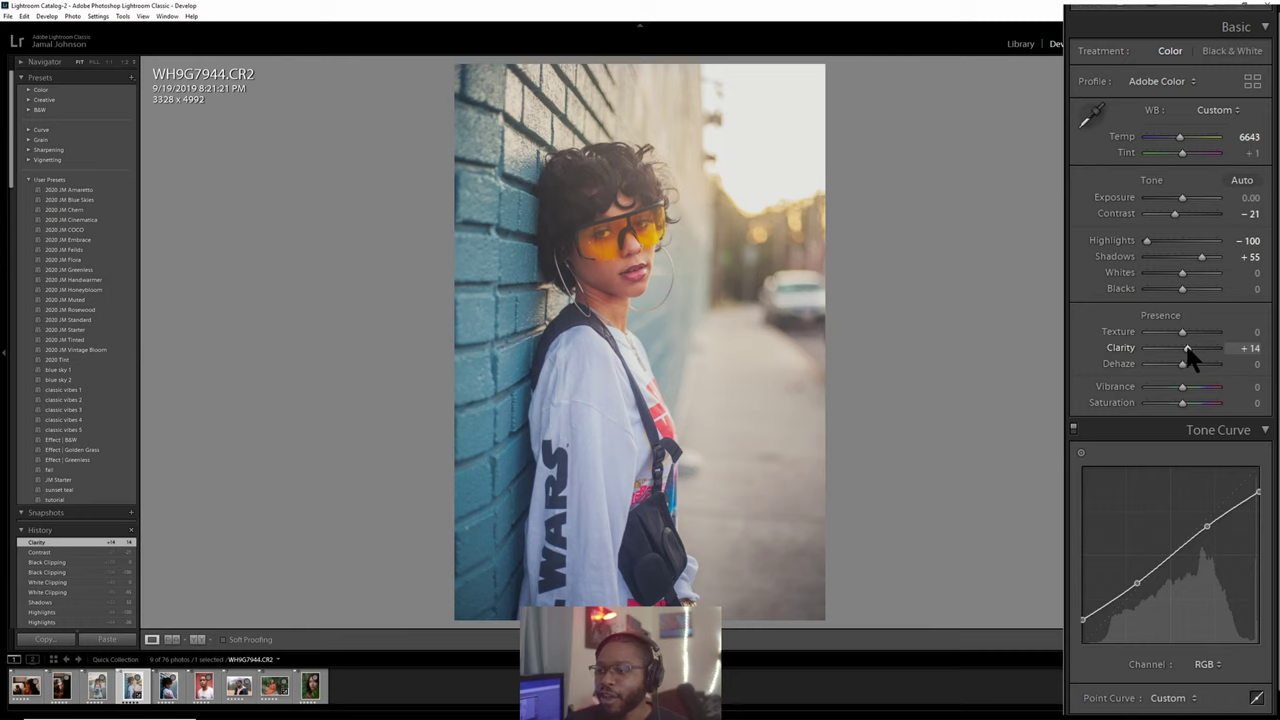
pyautogui.moveTo(1186, 347); pyautogui.dragTo(1174, 349)
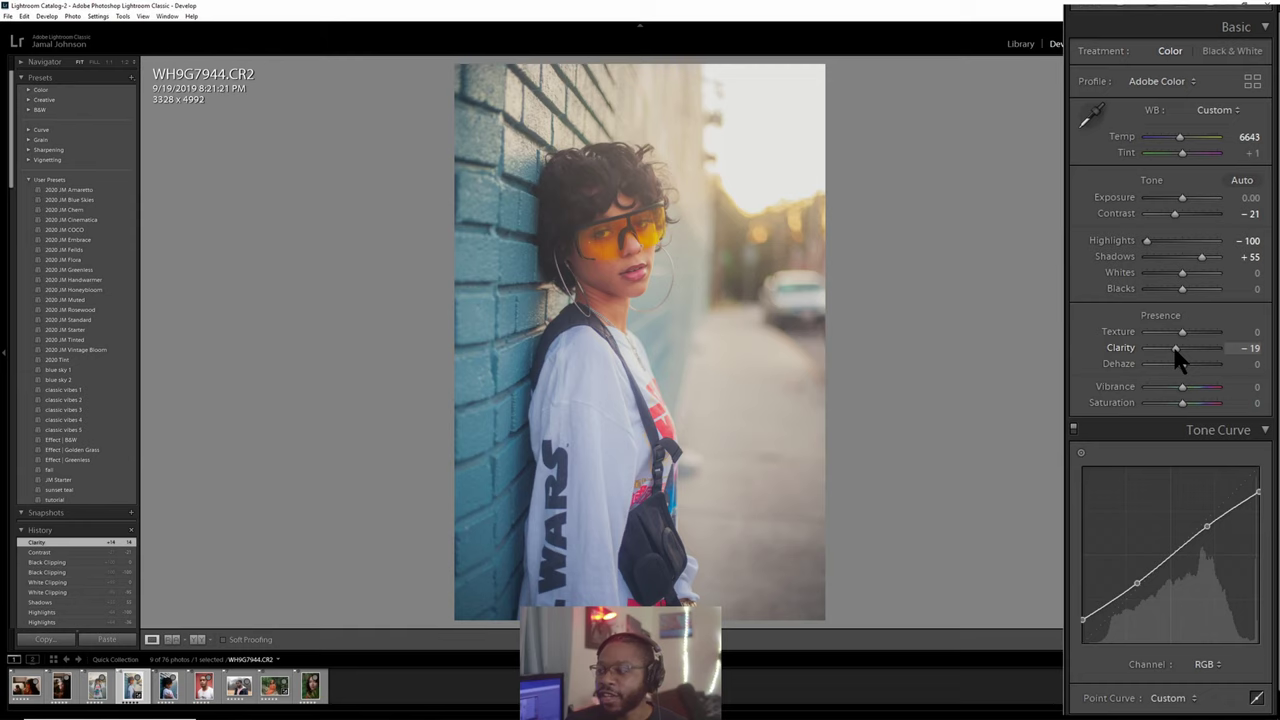
# Try Dehaze at -17, then set it to +7 and lower Clarity to -19.
pyautogui.moveTo(1176, 350); pyautogui.dragTo(1177, 370)
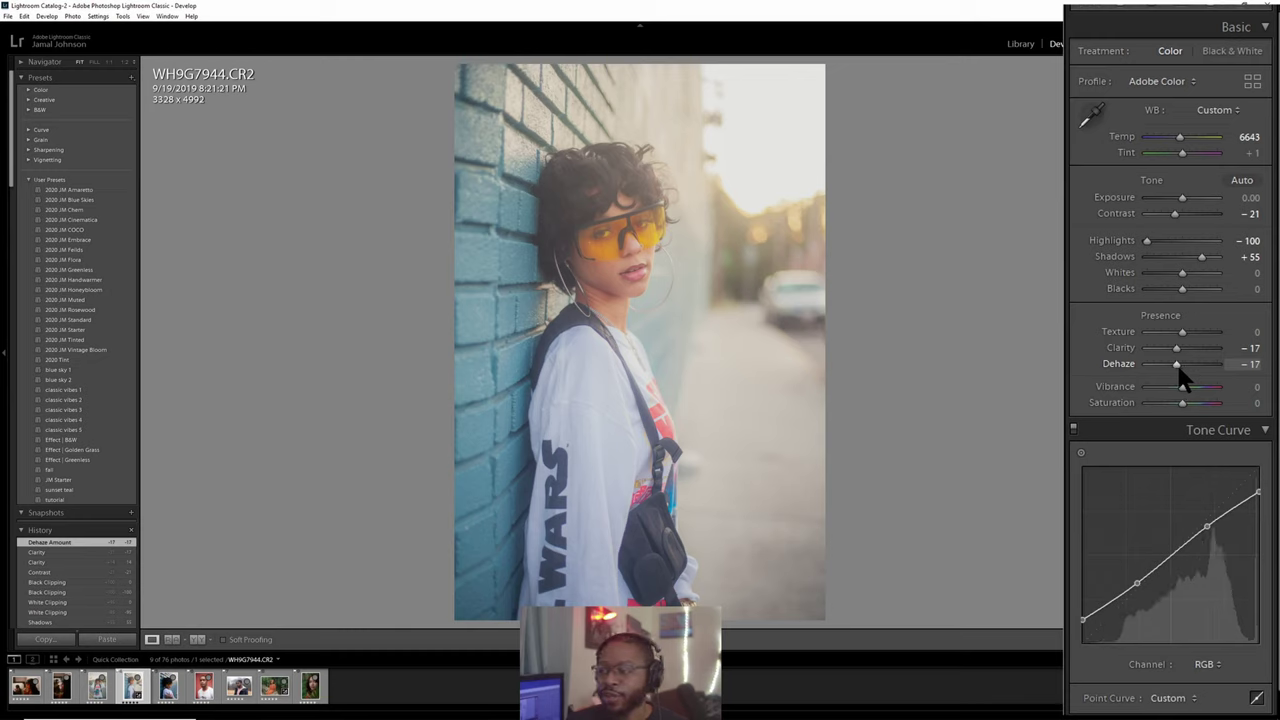
pyautogui.moveTo(1178, 366); pyautogui.dragTo(1184, 366)
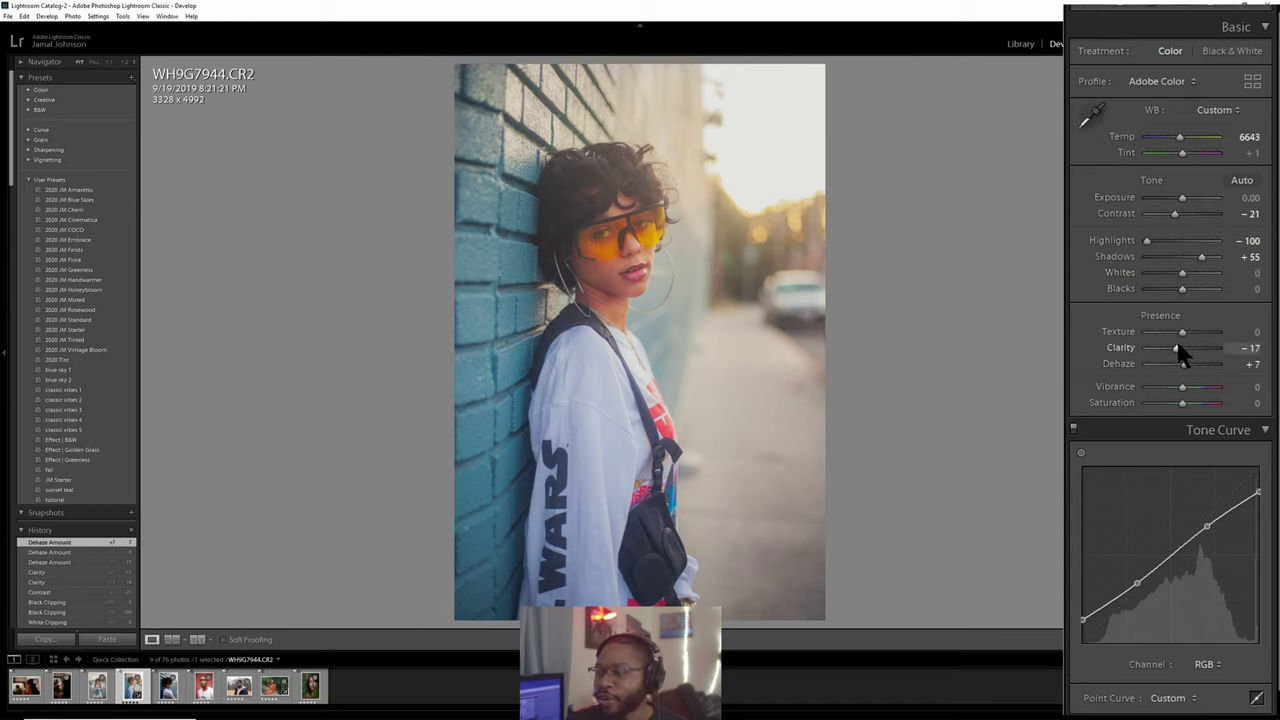
pyautogui.moveTo(1177, 348); pyautogui.dragTo(1176, 348)
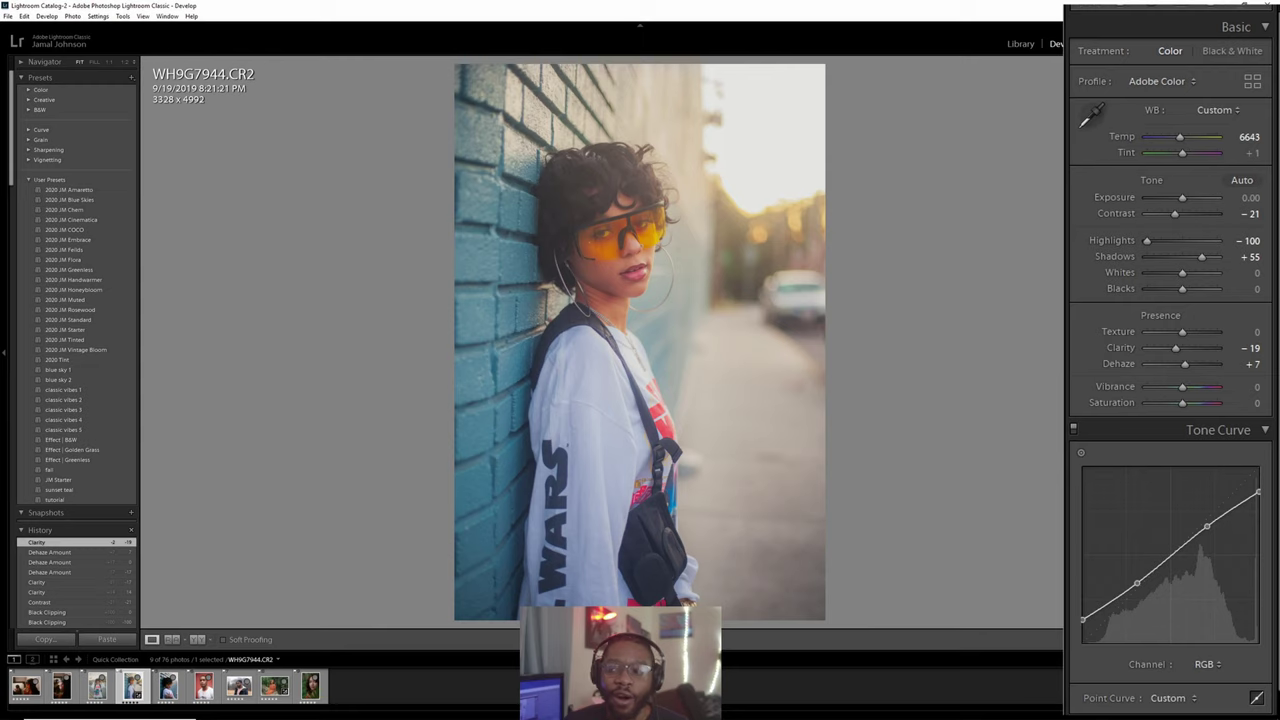
# Reset Clarity to 0, try it at +62, then settle it at -10.
pyautogui.doubleClick(1180, 348)
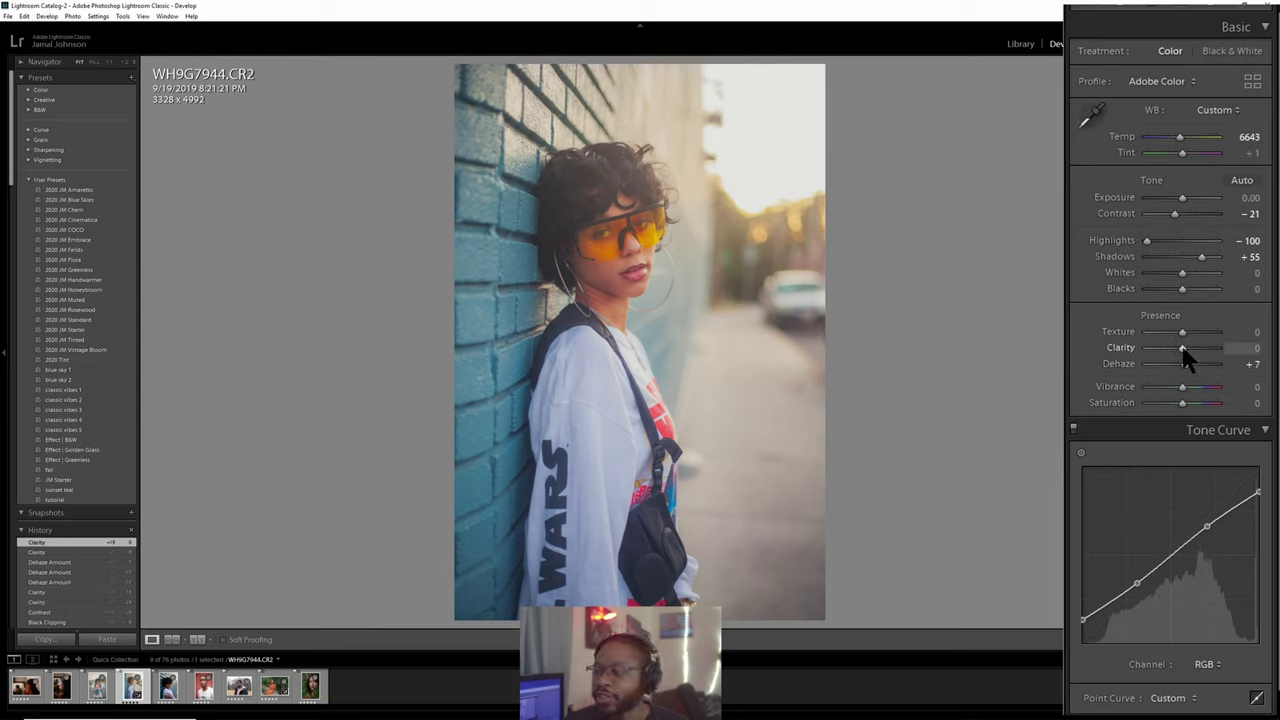
pyautogui.click(1204, 349)
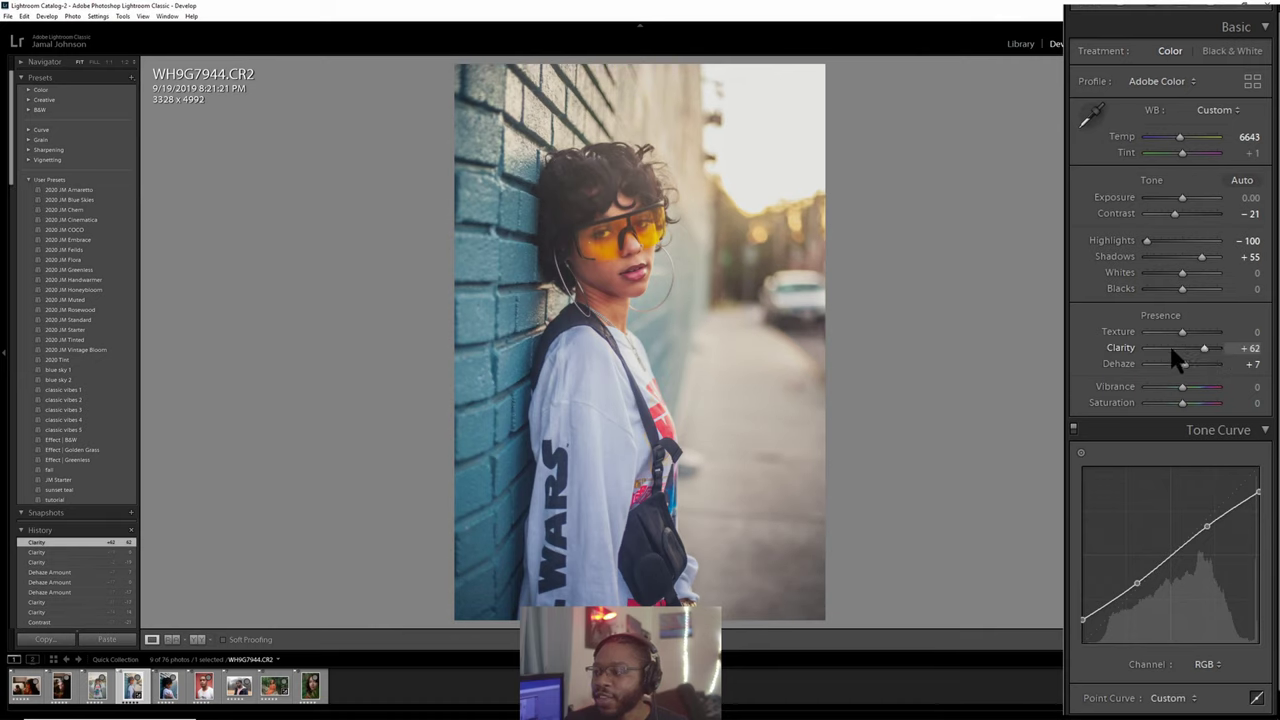
pyautogui.click(1178, 348)
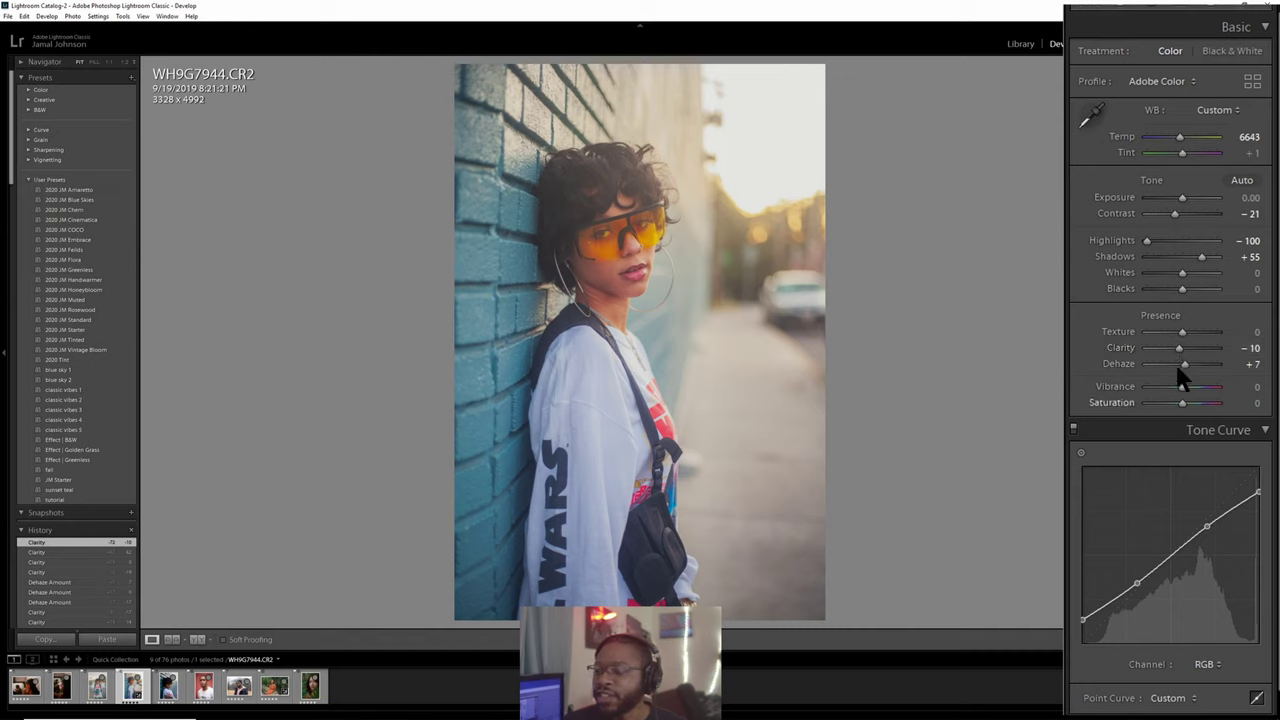
# Try Vibrance at -57 and -19, then reset it to 0.
pyautogui.moveTo(1184, 388)
pyautogui.mouseDown()
pyautogui.moveTo(1114, 394)
pyautogui.moveTo(1162, 390)
pyautogui.mouseUp()
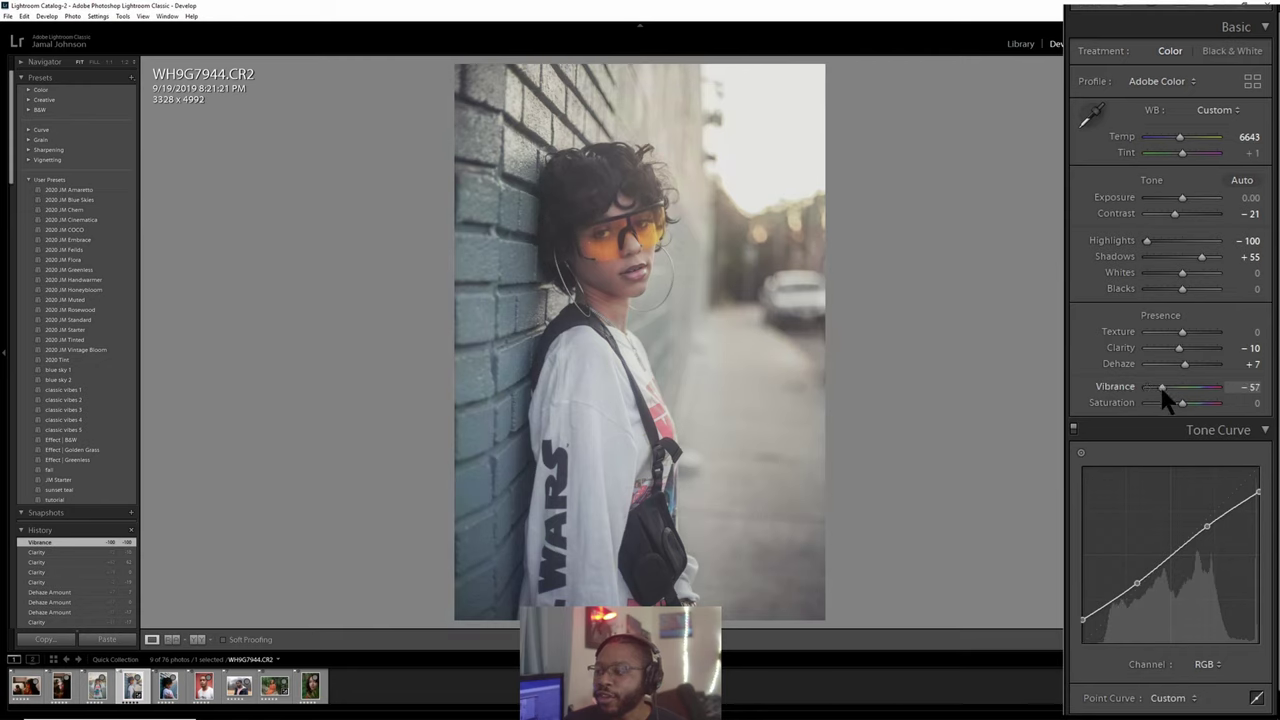
pyautogui.click(1176, 389)
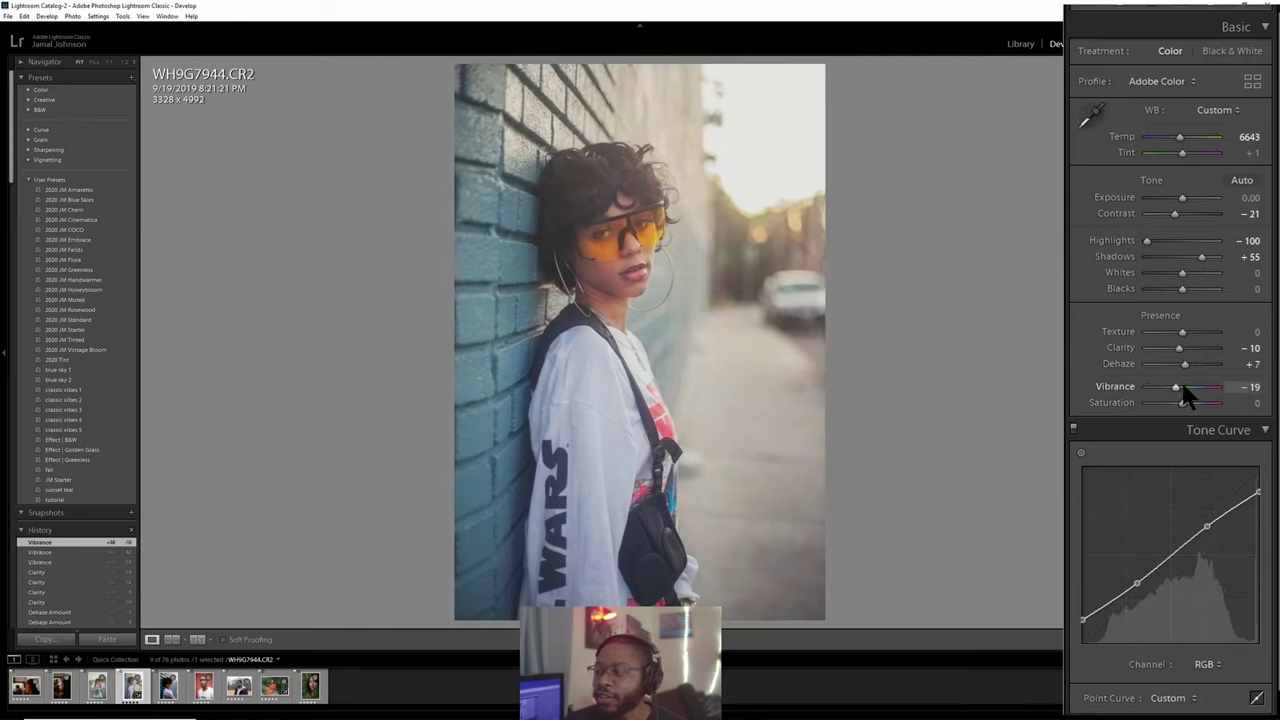
pyautogui.doubleClick(1178, 390)
# Try Saturation at -100 and Vibrance at -100 for comparison, resetting each to 0.
pyautogui.moveTo(1186, 403); pyautogui.dragTo(1066, 416)
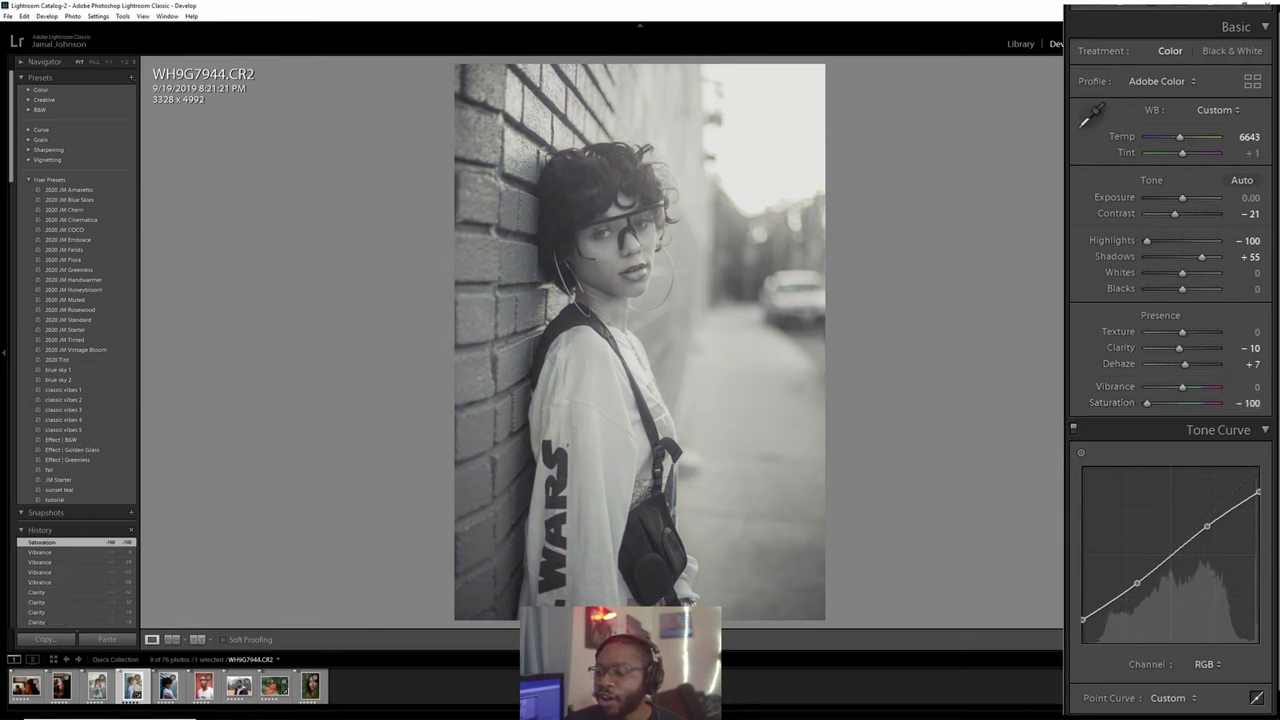
pyautogui.doubleClick(1150, 403)
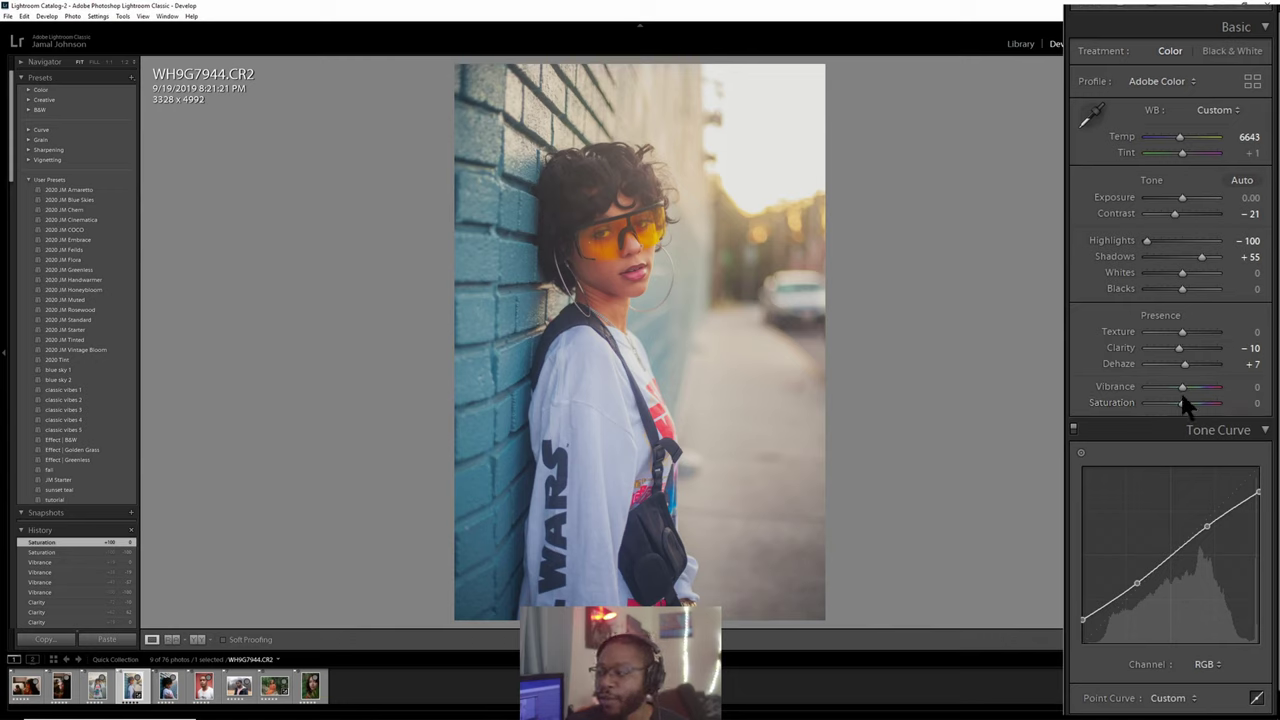
pyautogui.moveTo(1183, 403); pyautogui.dragTo(1147, 403)
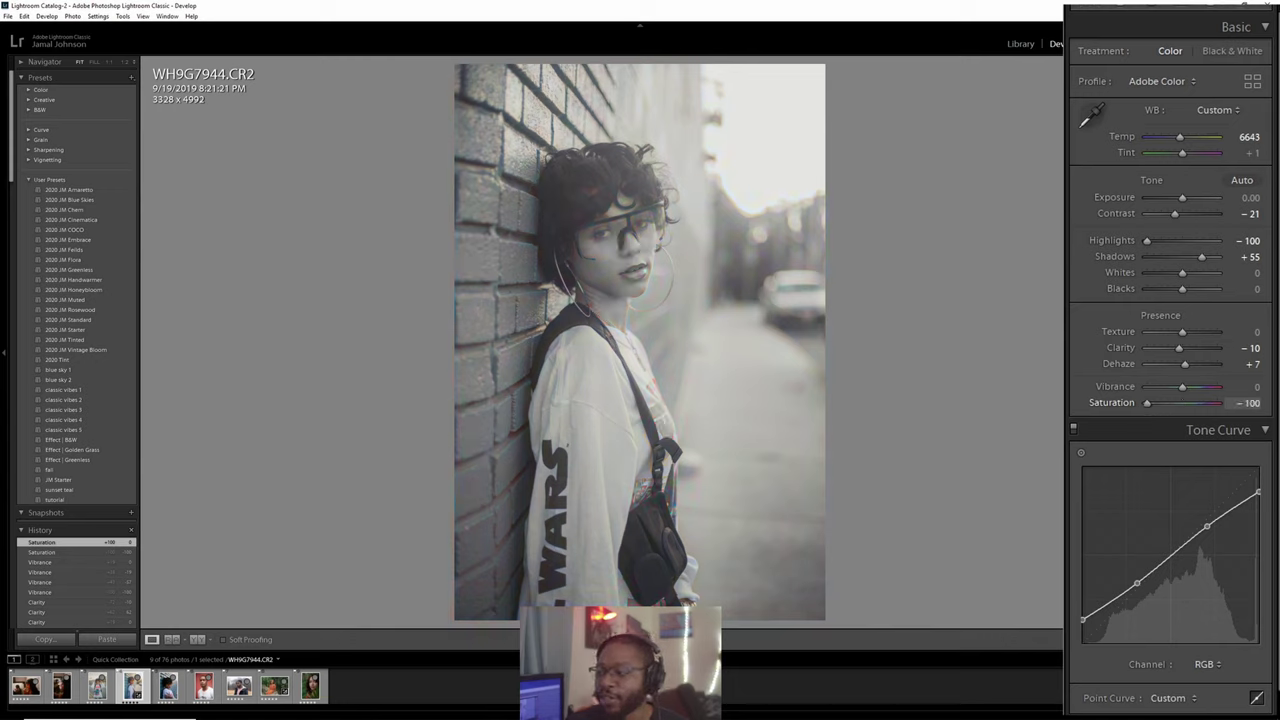
pyautogui.doubleClick(1146, 402)
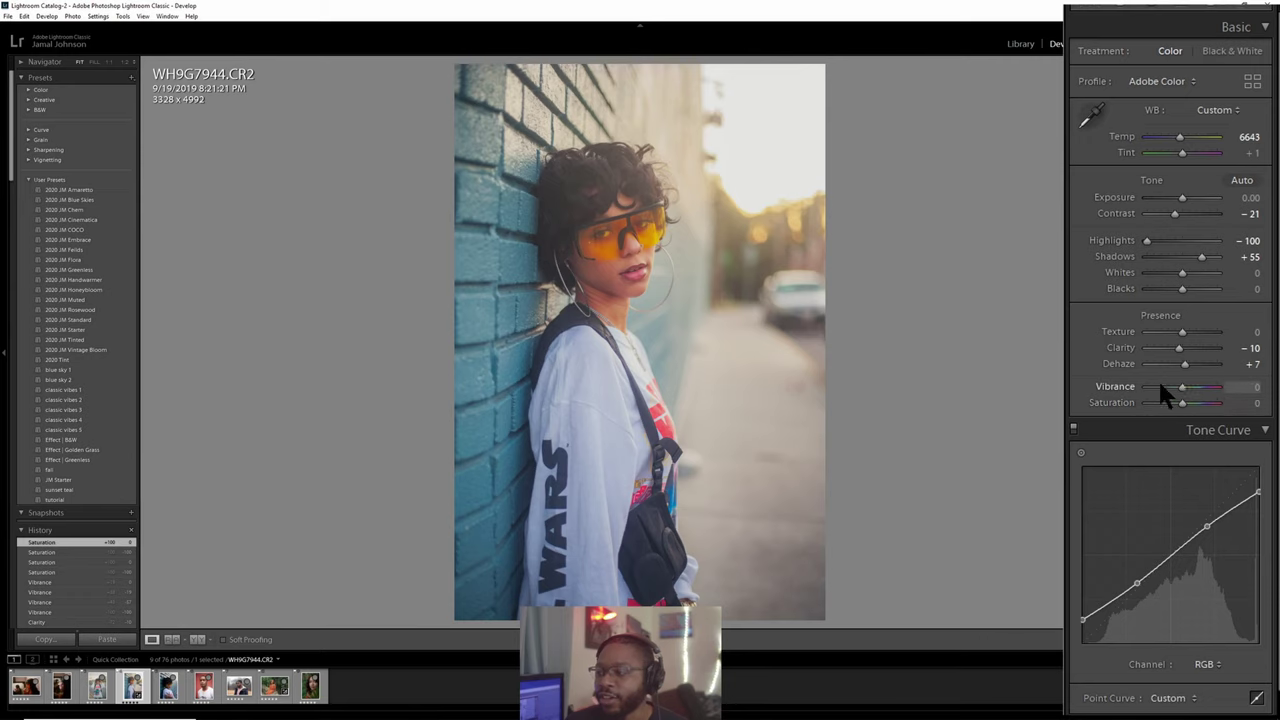
pyautogui.moveTo(1160, 386); pyautogui.dragTo(1075, 382)
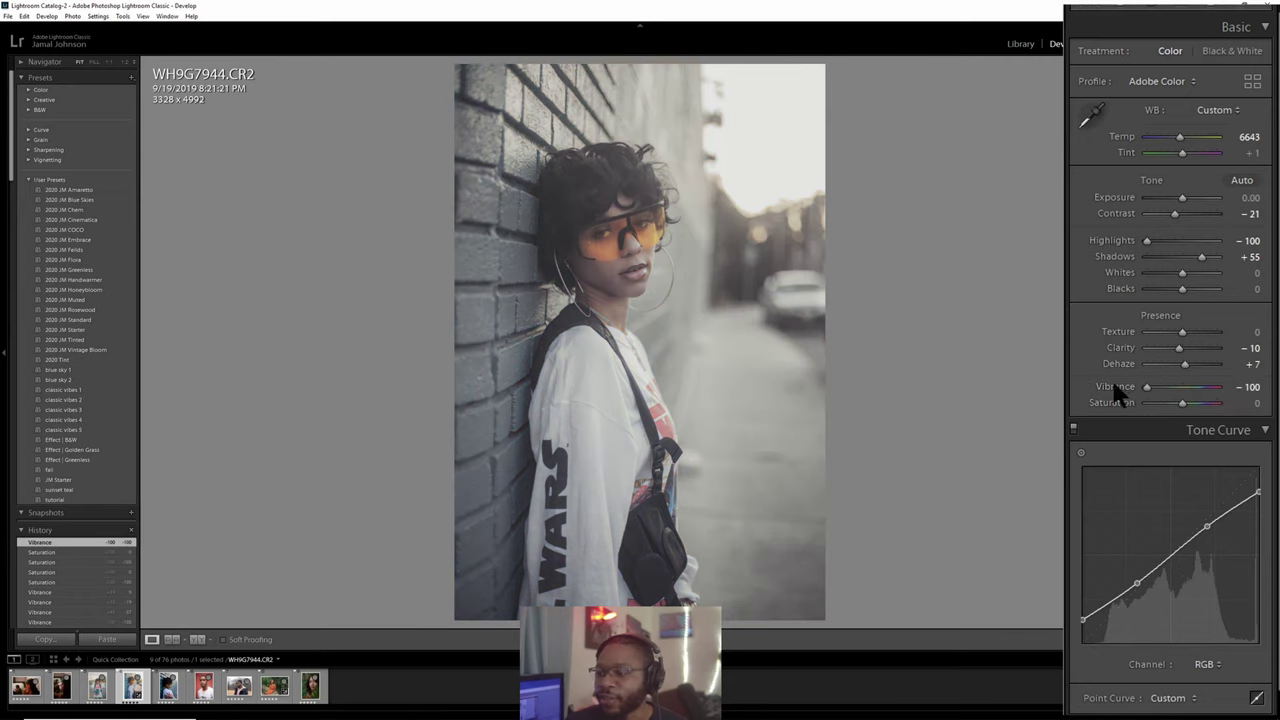
pyautogui.doubleClick(1146, 388)
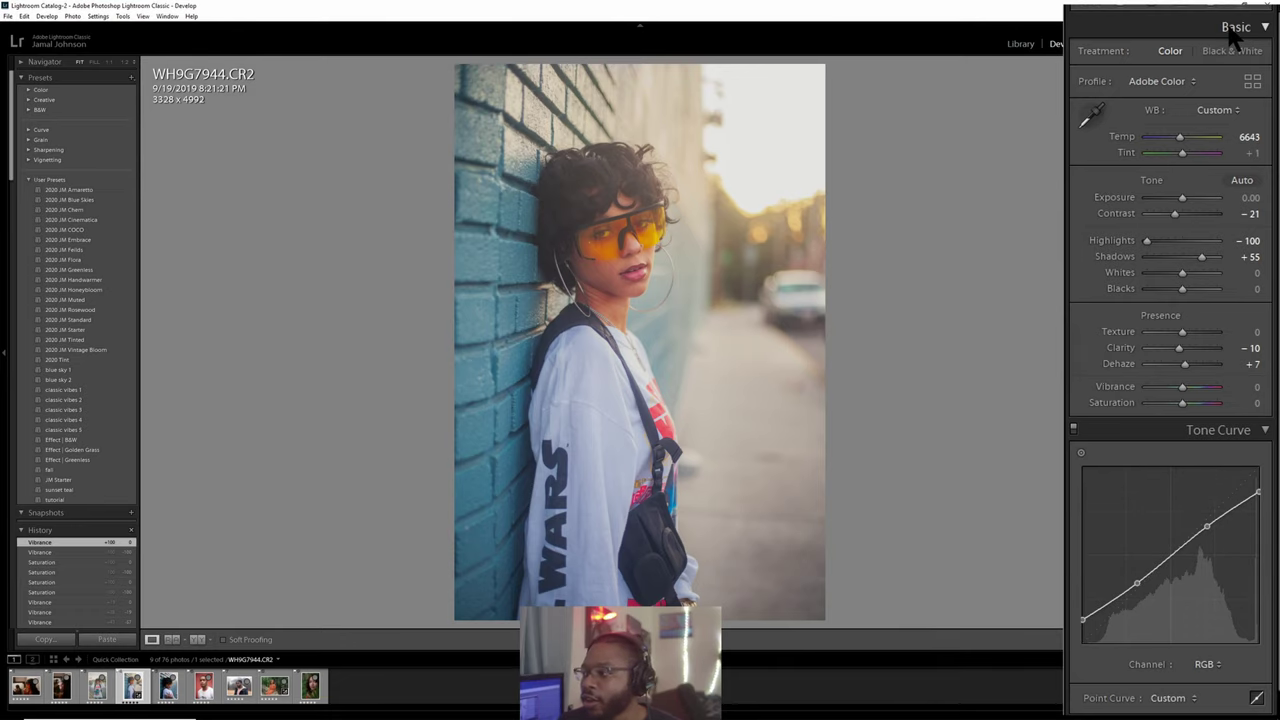
# Tint the Split Toning highlights warm yellow with Hue 47 and Saturation 35.
pyautogui.keyDown('ctrl'); pyautogui.click(1240, 175); pyautogui.keyUp('ctrl')
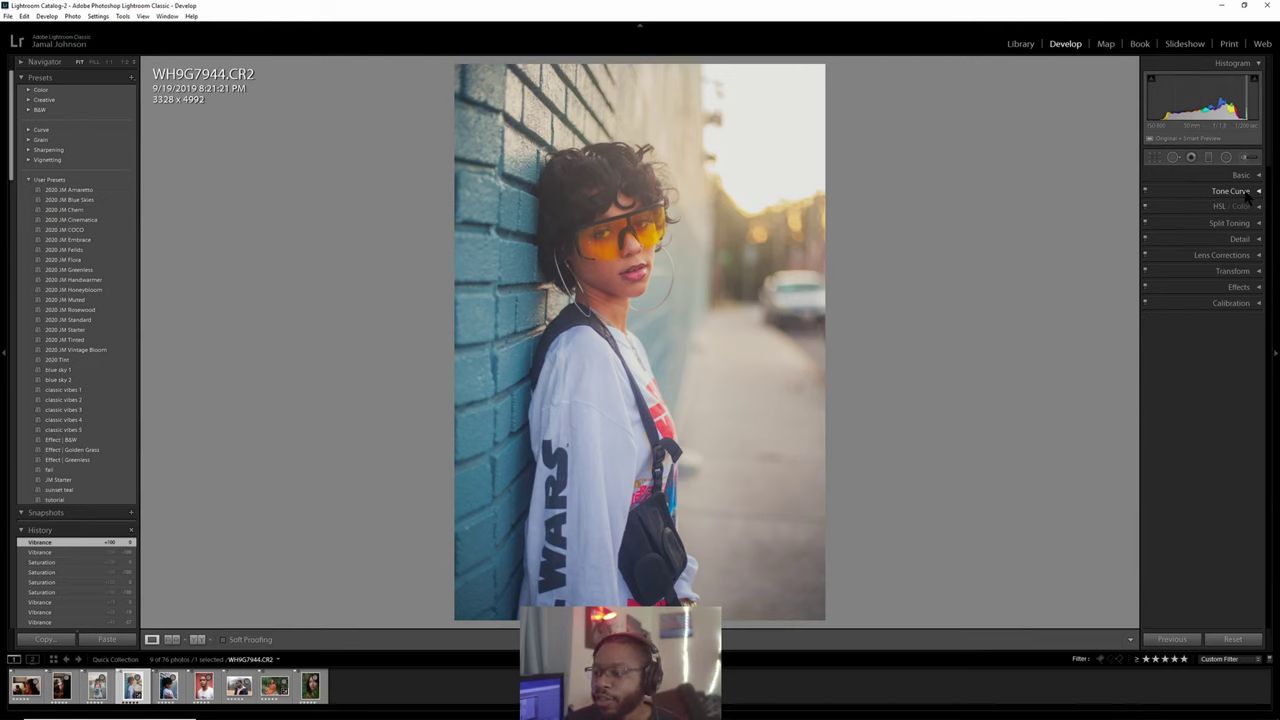
pyautogui.click(1248, 224)
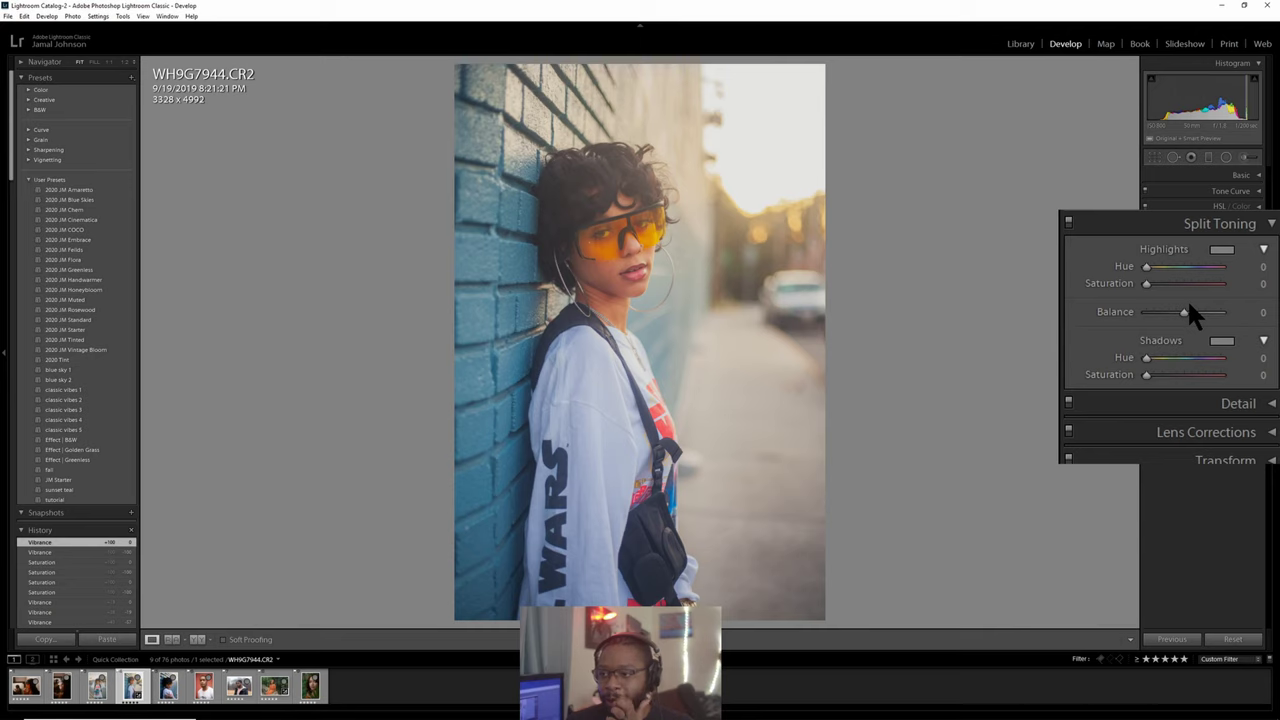
pyautogui.click(1220, 248)
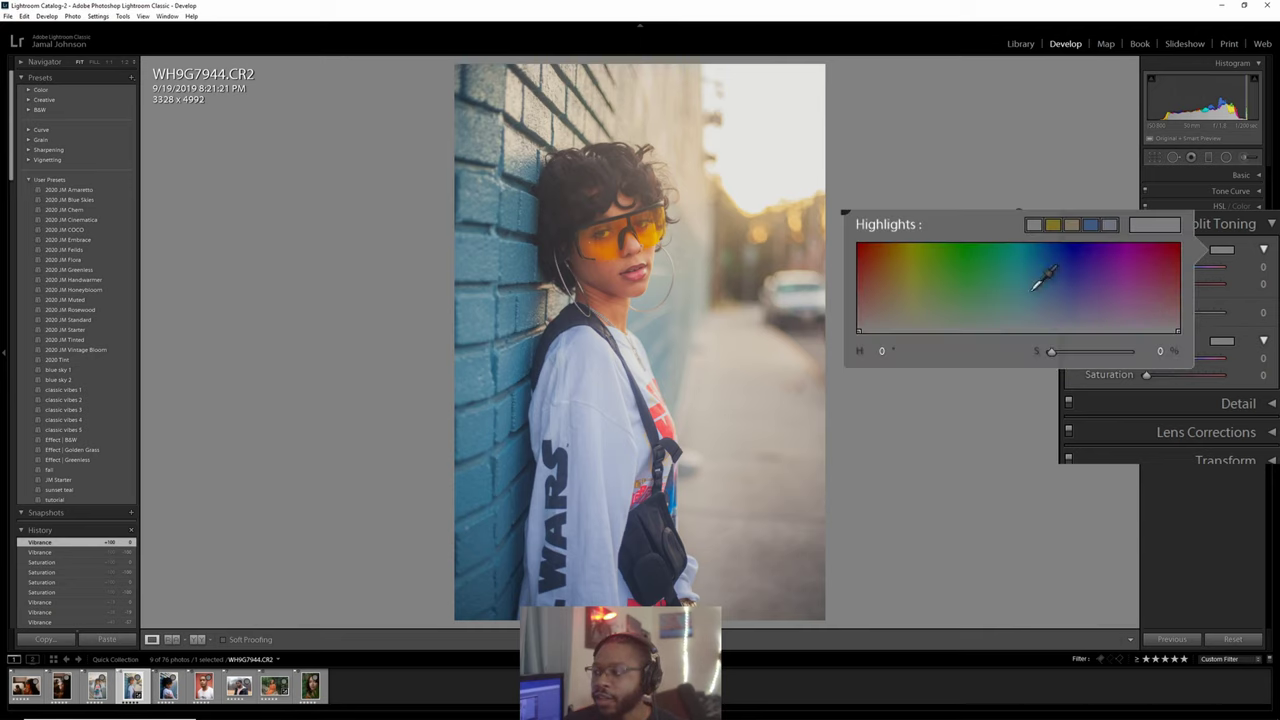
pyautogui.click(898, 310)
pyautogui.moveTo(898, 310); pyautogui.dragTo(899, 301)
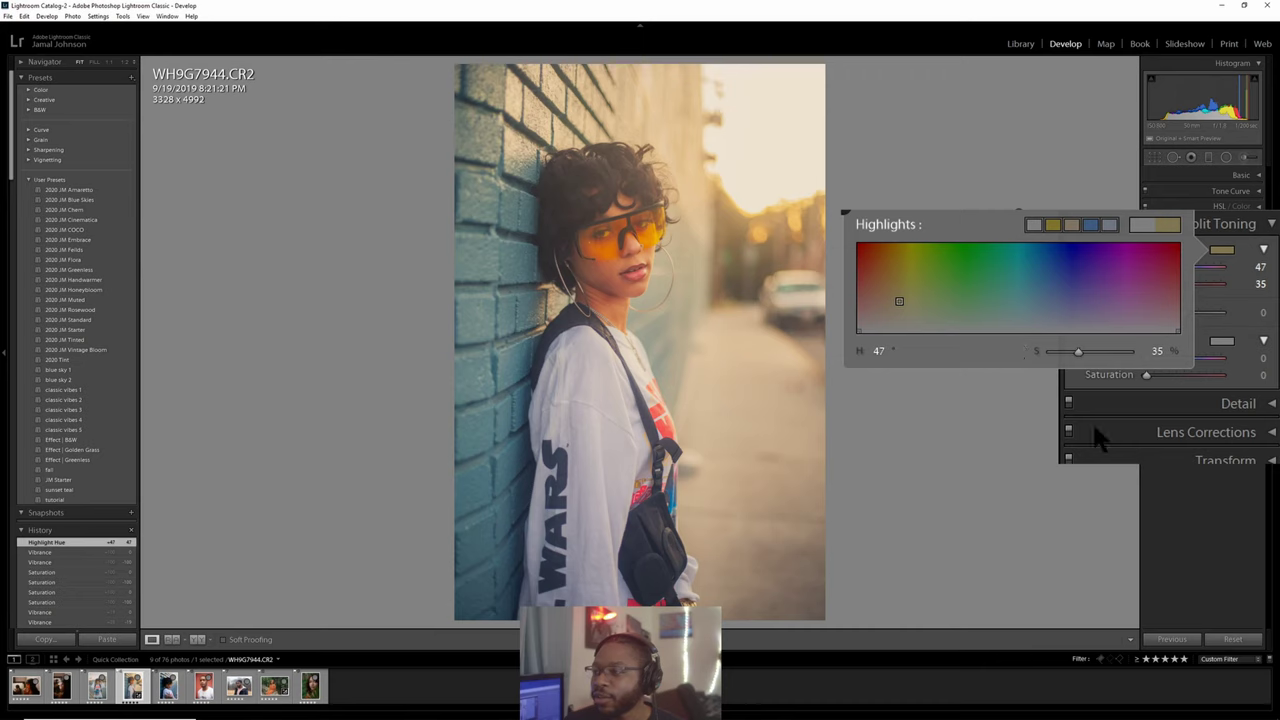
pyautogui.click(1171, 471)
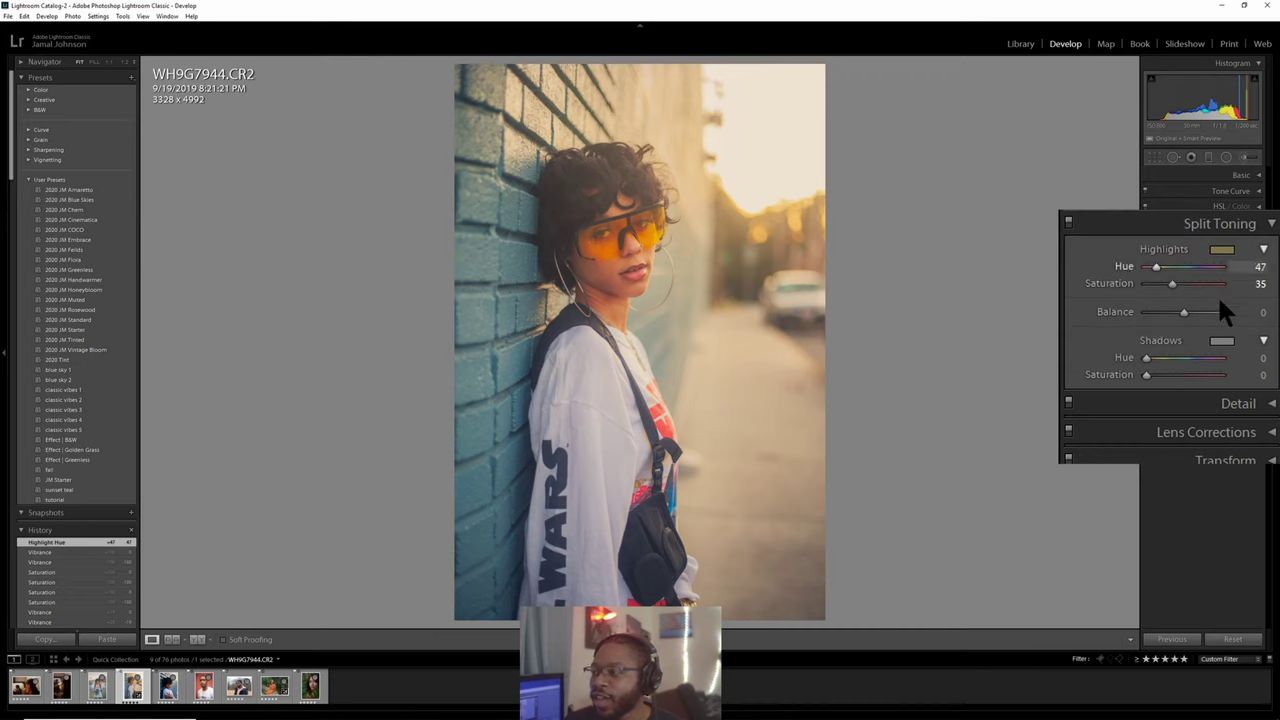
# Tint the Split Toning shadows teal blue with Hue 195 and Saturation 32.
pyautogui.click(1221, 341)
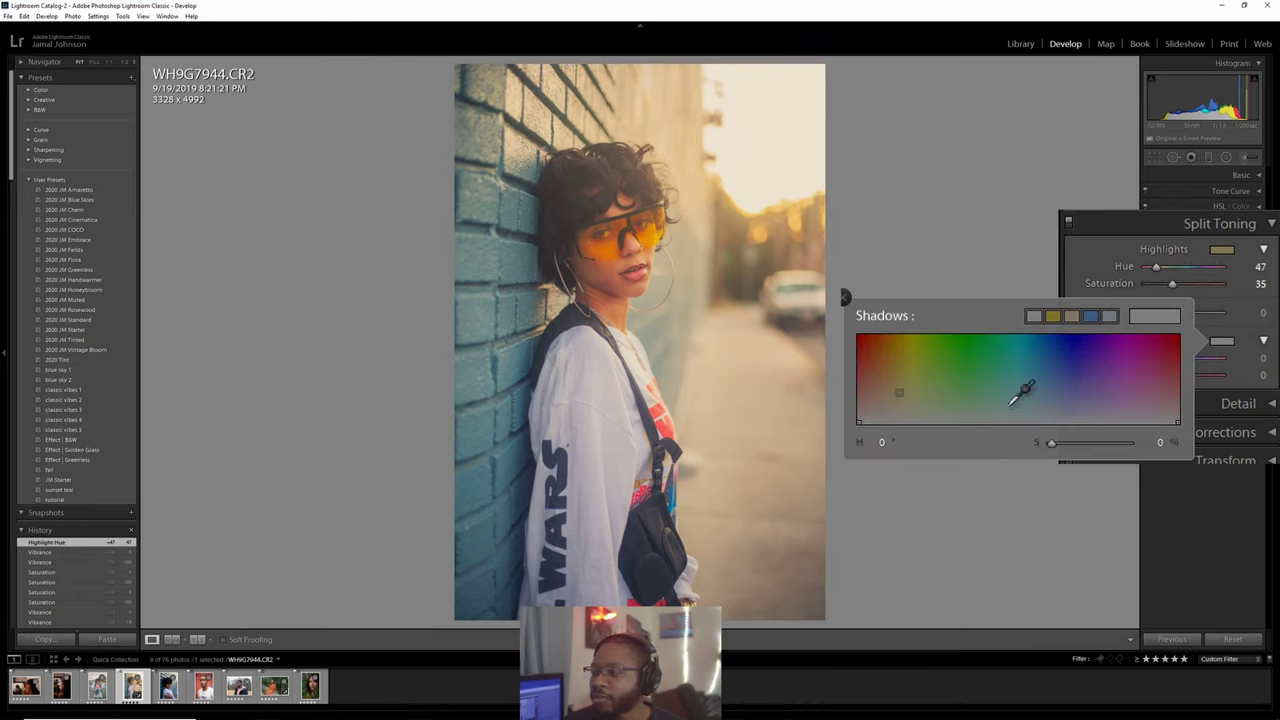
pyautogui.click(1028, 396)
pyautogui.moveTo(1028, 396); pyautogui.dragTo(1032, 394)
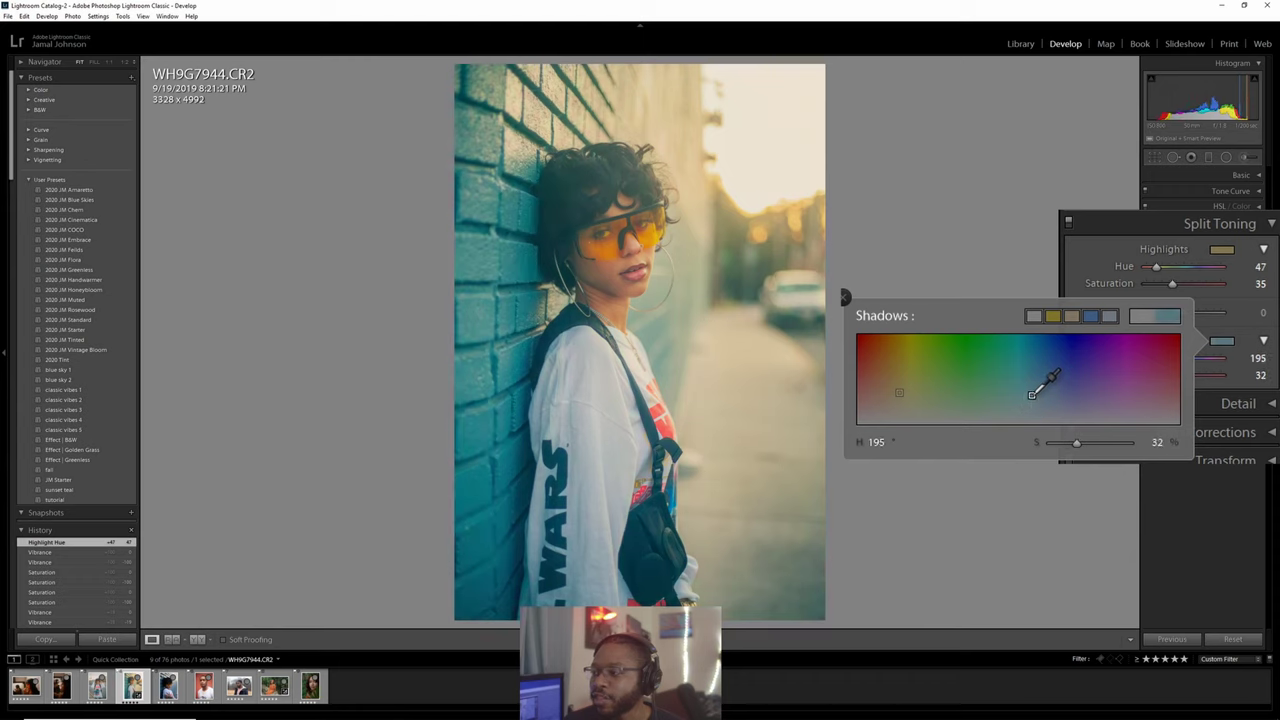
pyautogui.click(1080, 252)
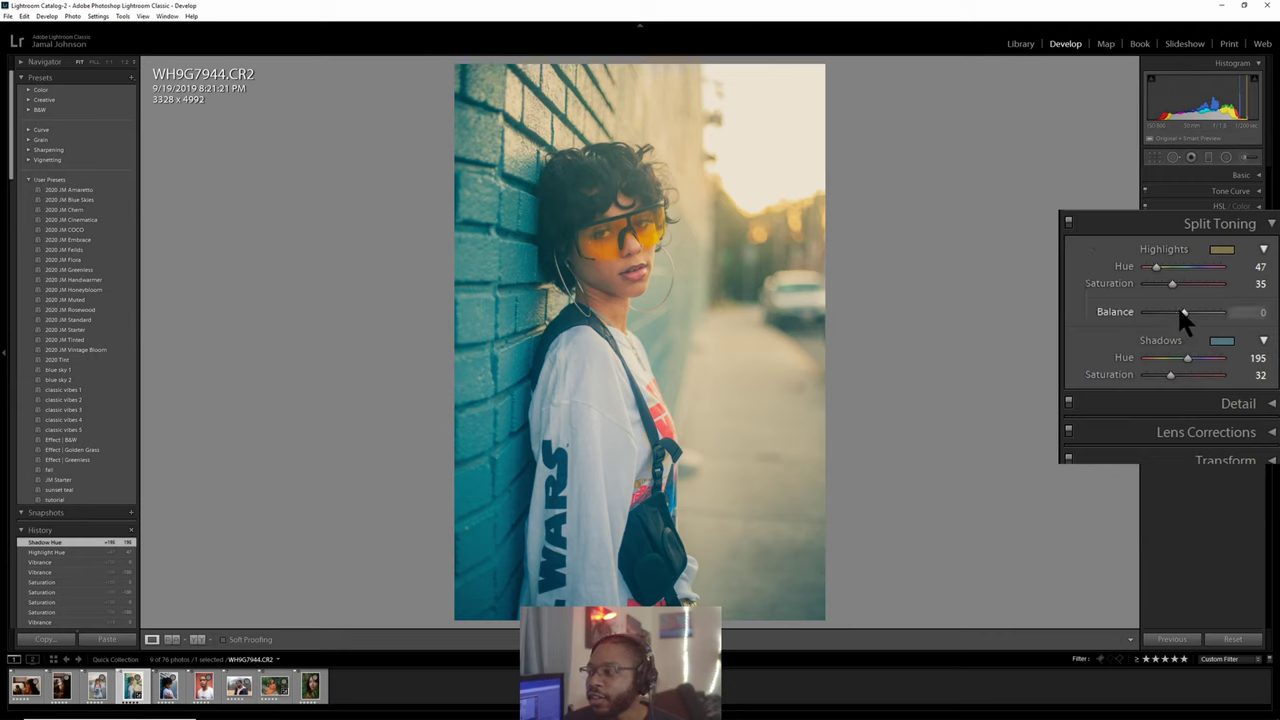
# Set the Split Toning Balance to +57 and reduce Saturation to 10 for highlights and 7 for shadows.
pyautogui.moveTo(1182, 308); pyautogui.dragTo(1151, 287)
pyautogui.moveTo(1170, 376); pyautogui.dragTo(1153, 388)
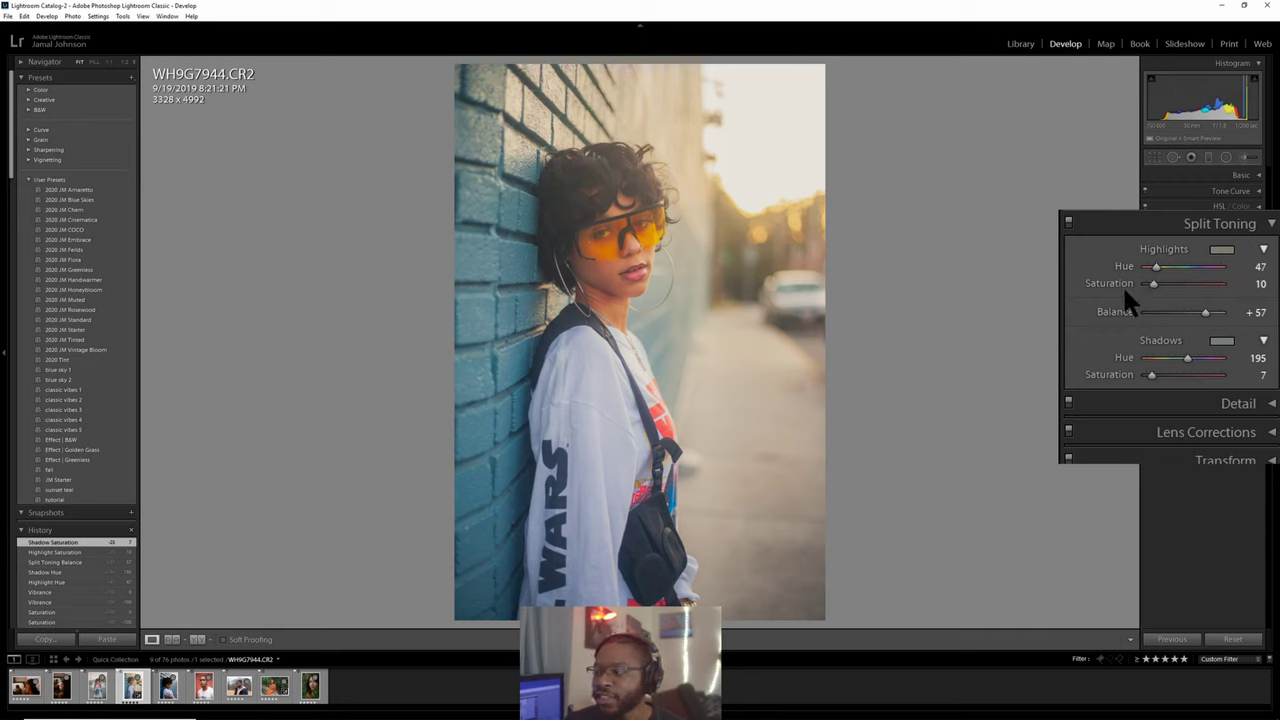
# Compare the photo with Split Toning switched off and on, leaving it enabled.
pyautogui.click(1069, 223)
pyautogui.click(1069, 223)
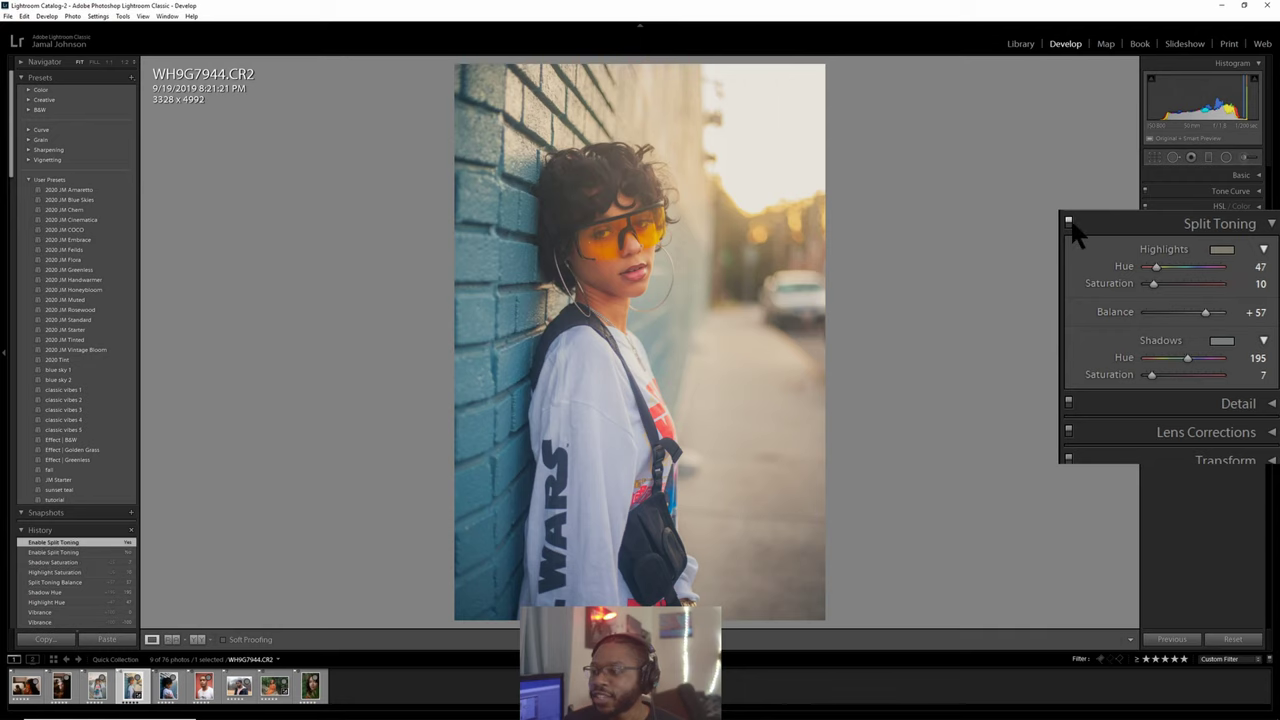
pyautogui.click(1069, 223)
pyautogui.click(1069, 223)
pyautogui.click(1069, 223)
pyautogui.click(1069, 223)
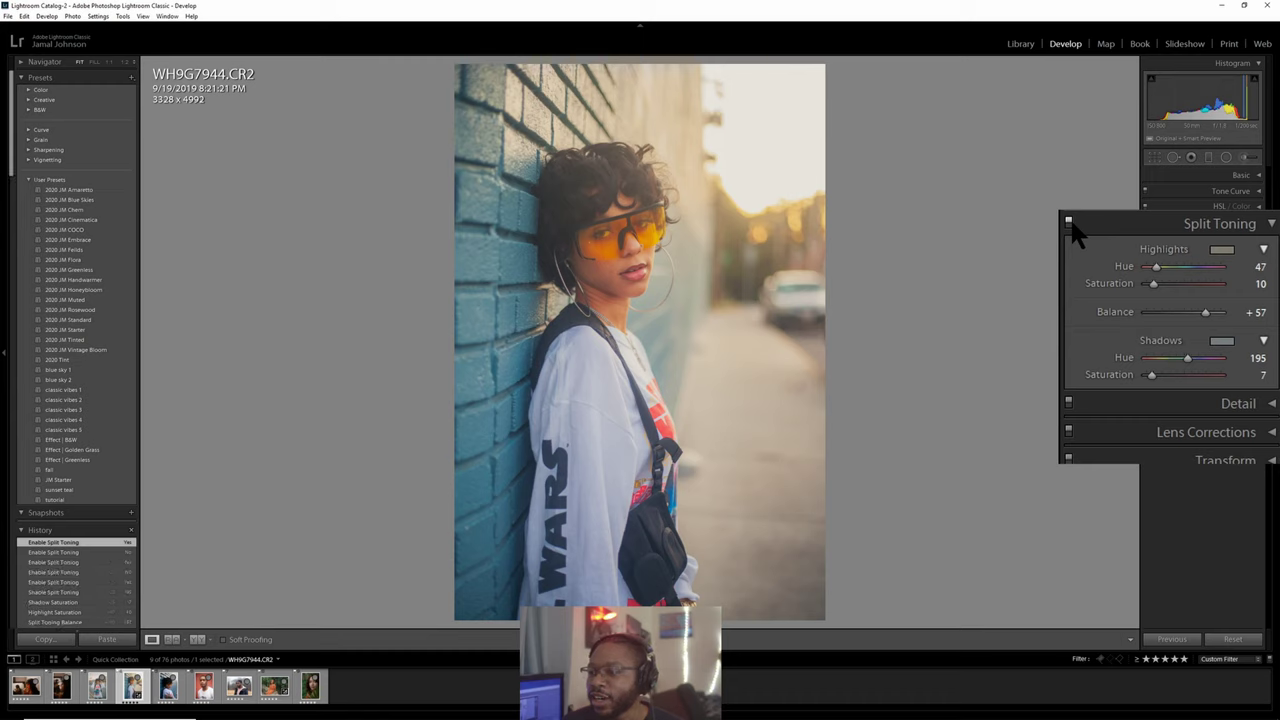
pyautogui.click(1069, 223)
pyautogui.click(1069, 223)
pyautogui.click(1069, 223)
pyautogui.click(1069, 223)
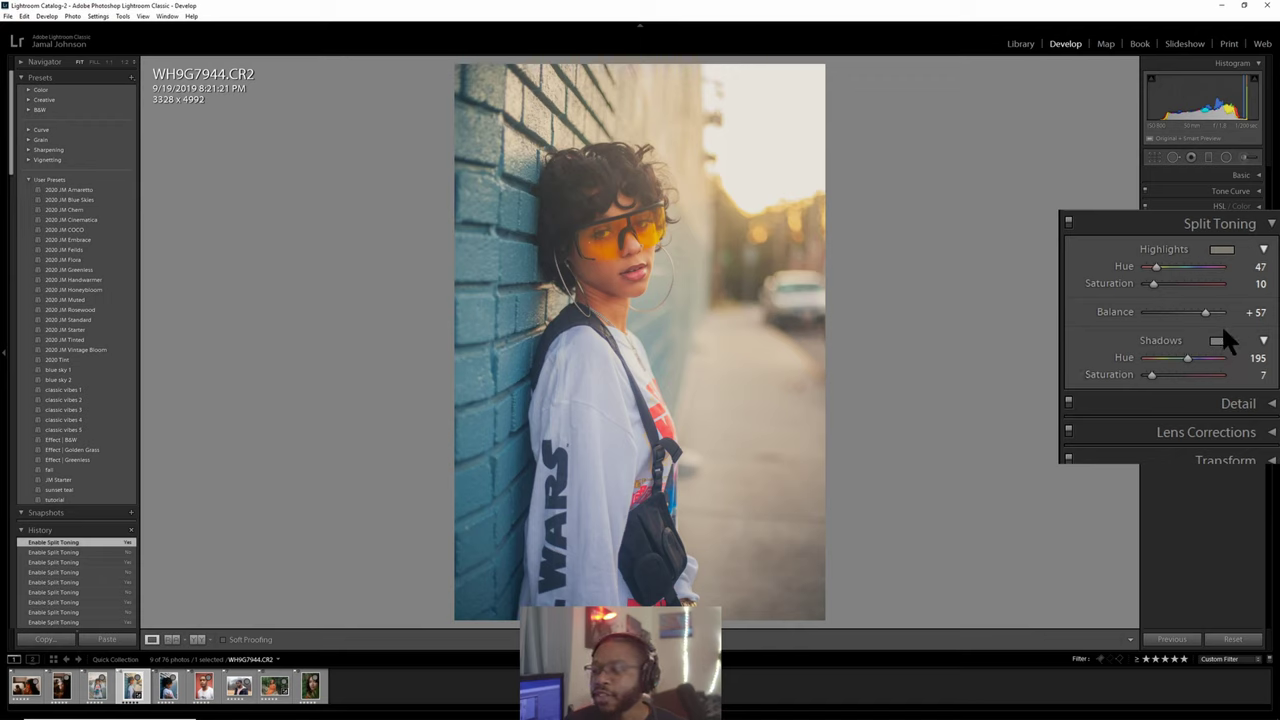
pyautogui.click(1248, 226)
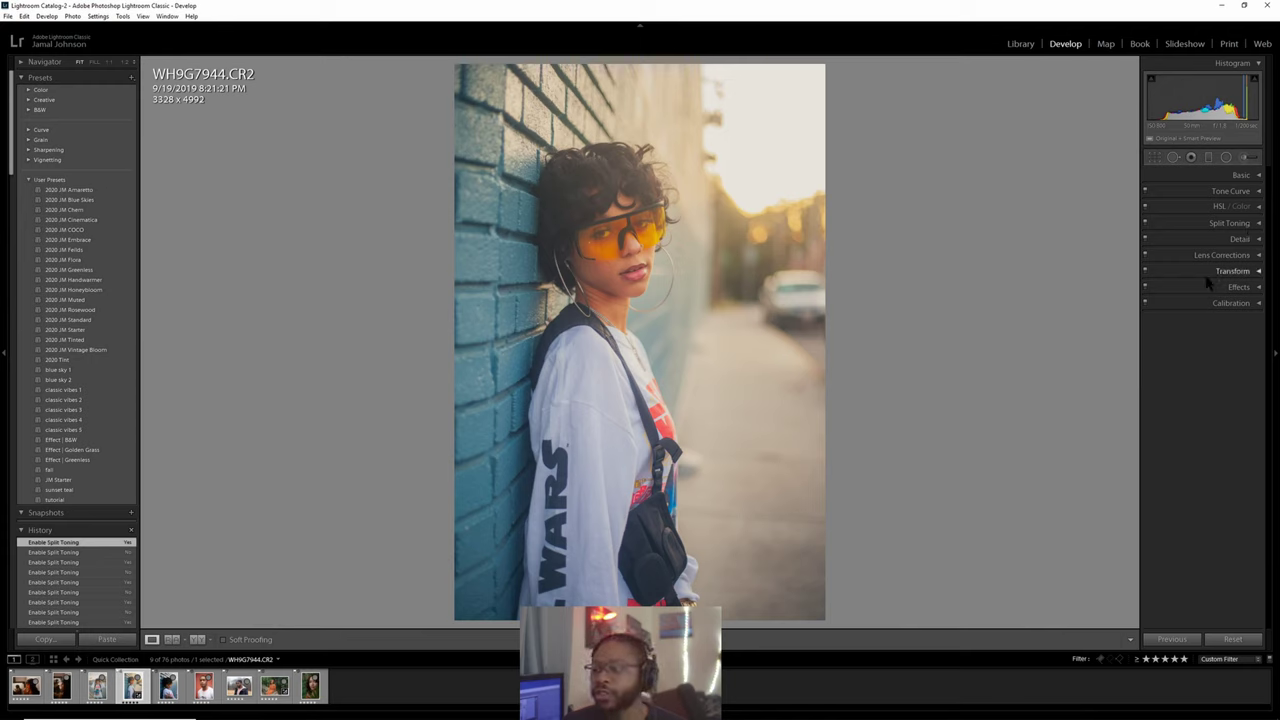
# Try the HSL Blue hue at -100, reset it, and set it to -16.
pyautogui.click(1247, 207)
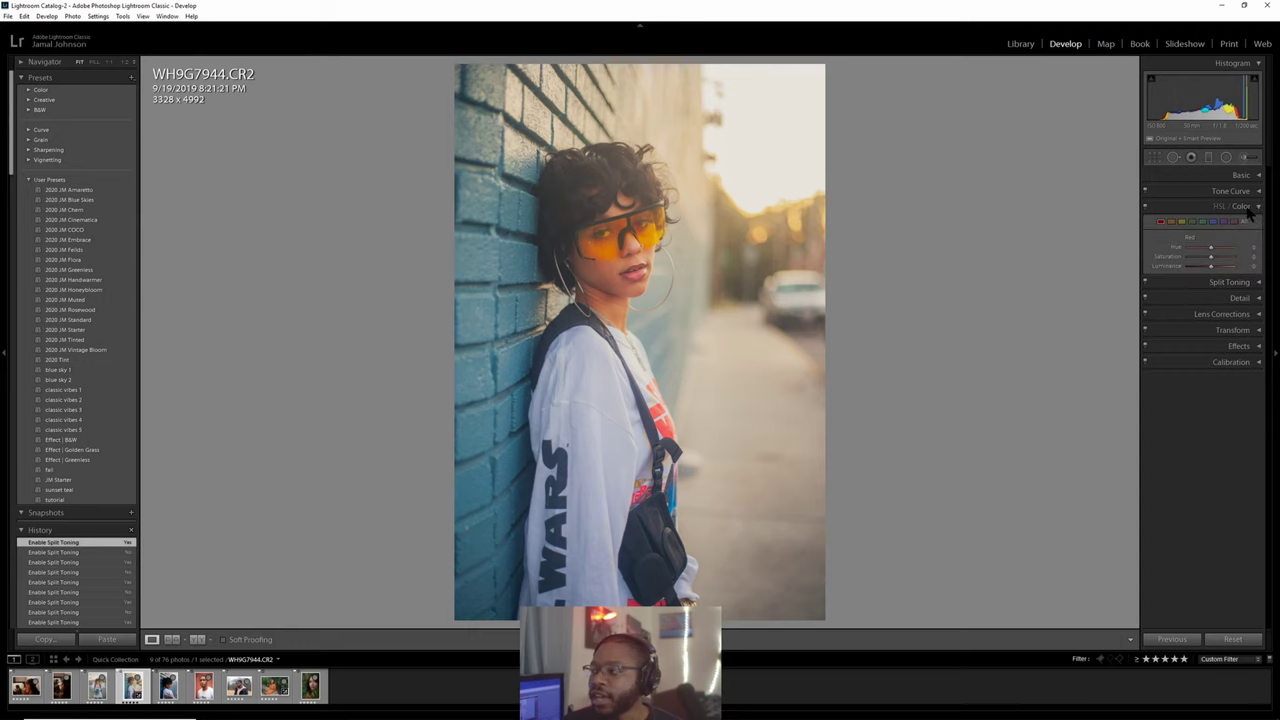
pyautogui.click(1219, 206)
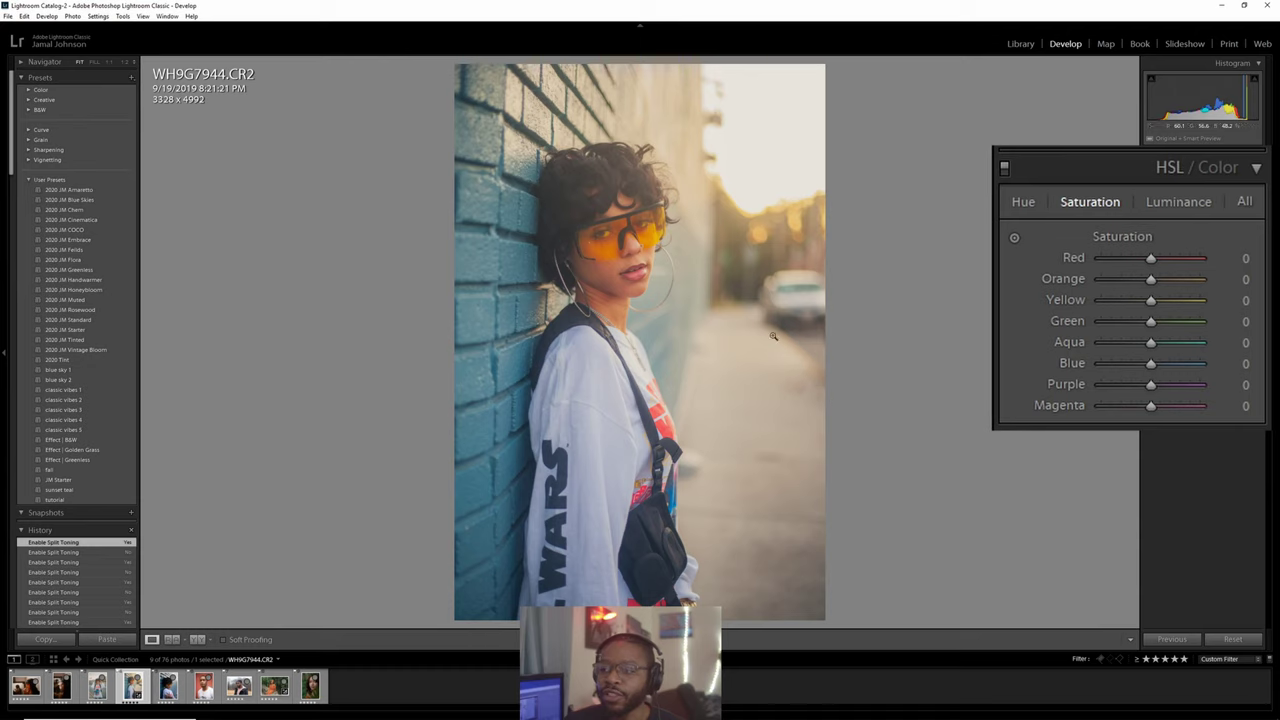
pyautogui.click(1023, 203)
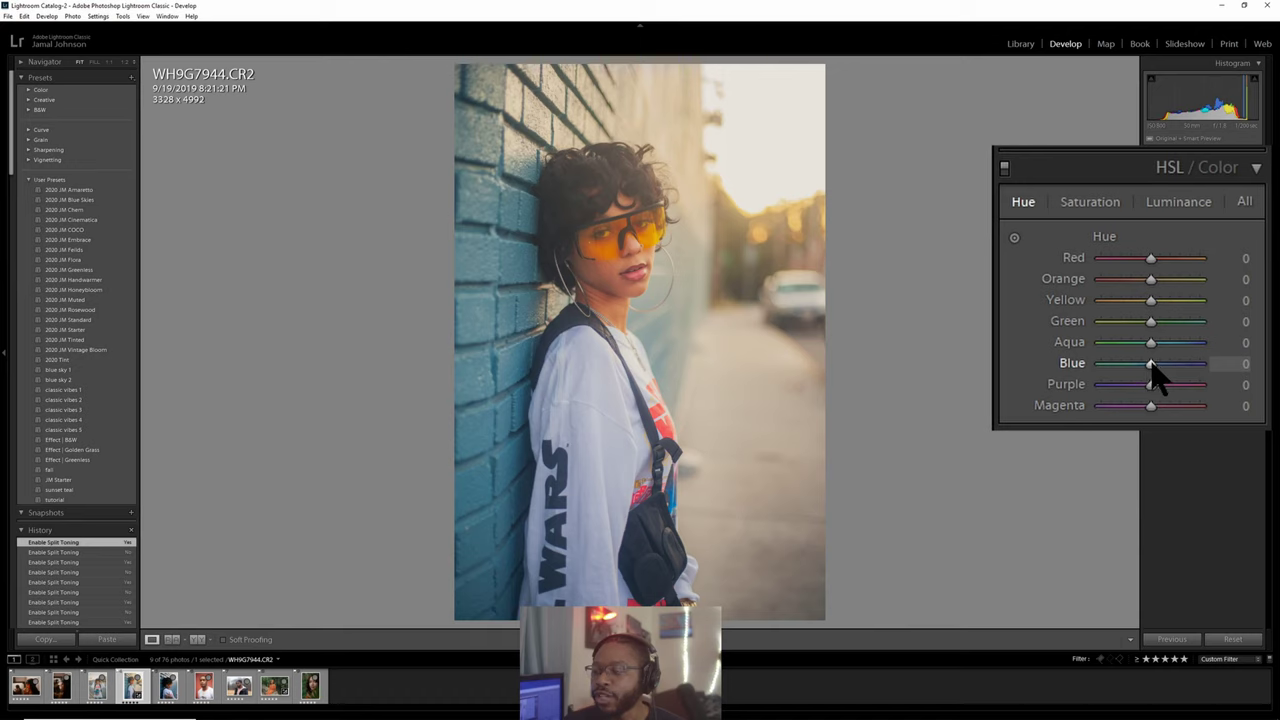
pyautogui.moveTo(1151, 365); pyautogui.dragTo(1041, 363)
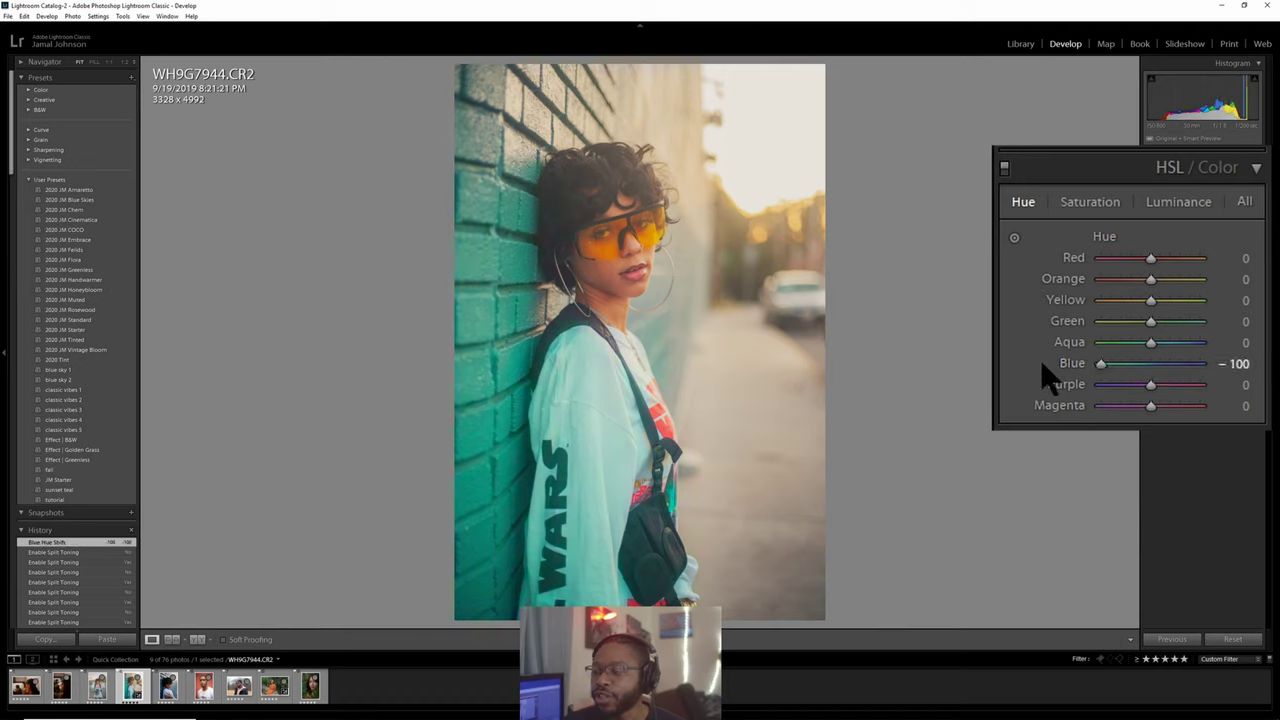
pyautogui.doubleClick(1101, 363)
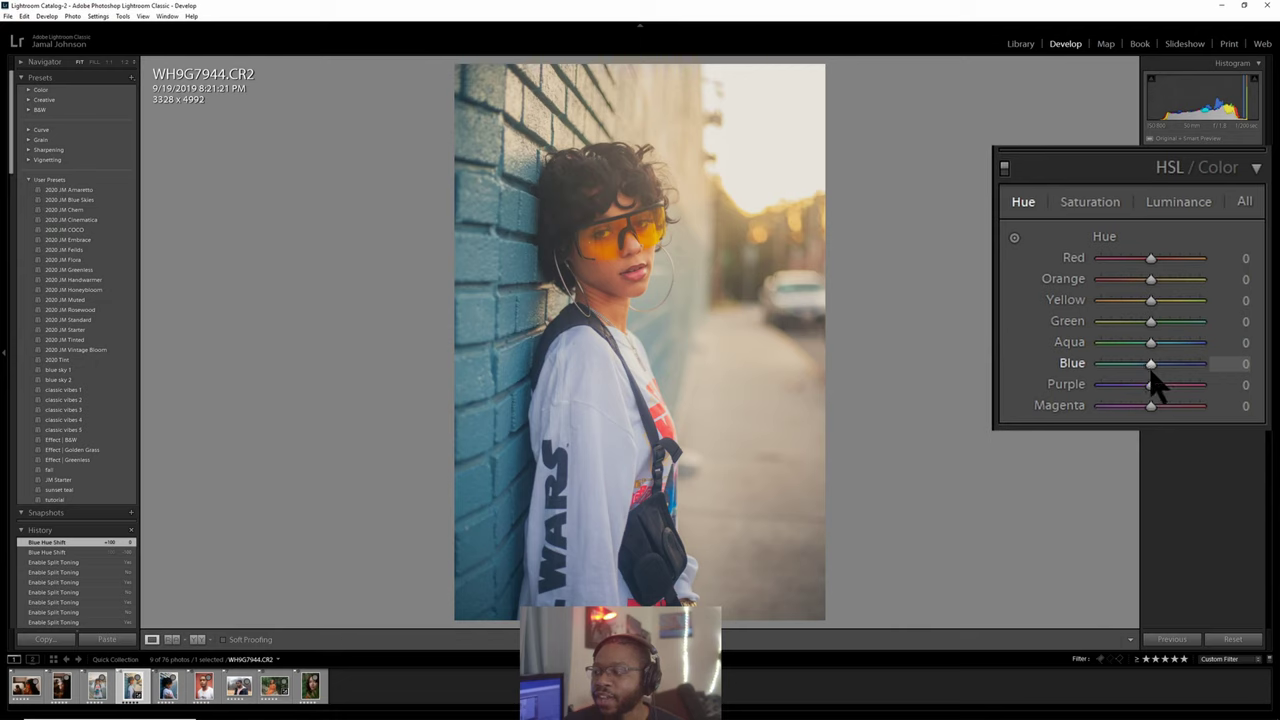
pyautogui.moveTo(1150, 371); pyautogui.dragTo(1144, 371)
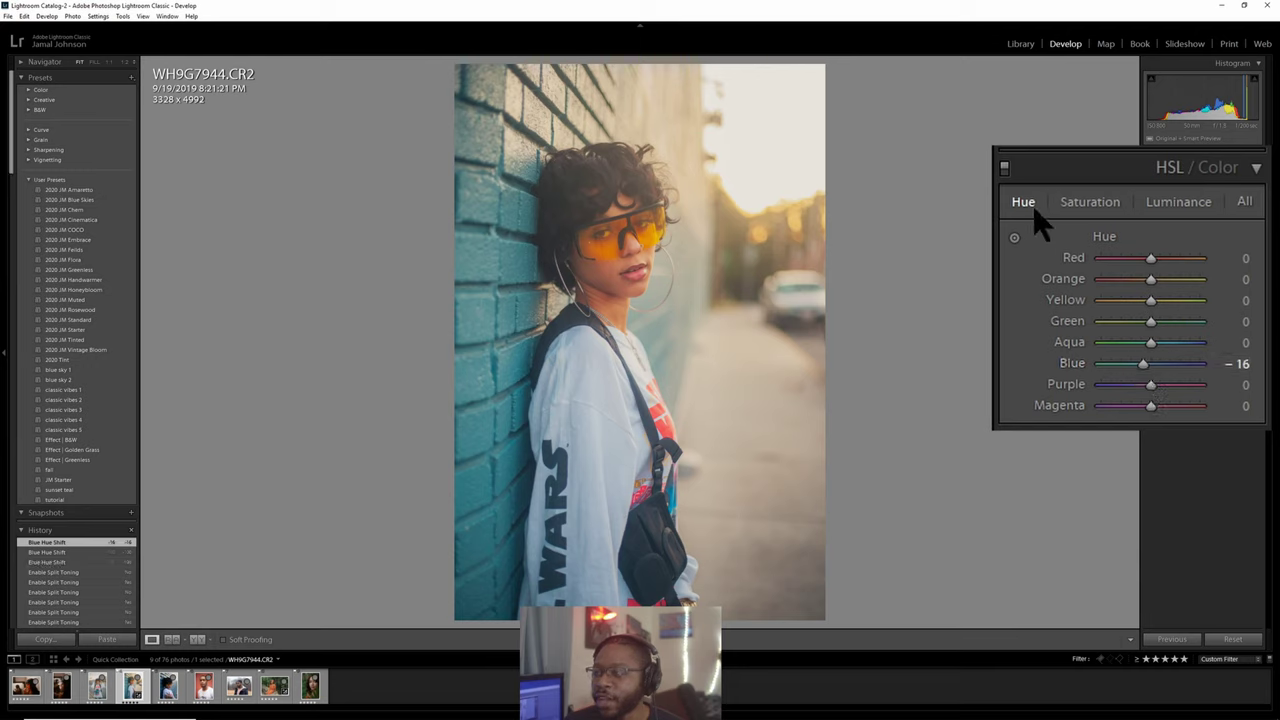
# Compare the photo with the HSL color adjustments switched off and on, leaving them enabled.
pyautogui.click(1004, 167)
pyautogui.click(1004, 167)
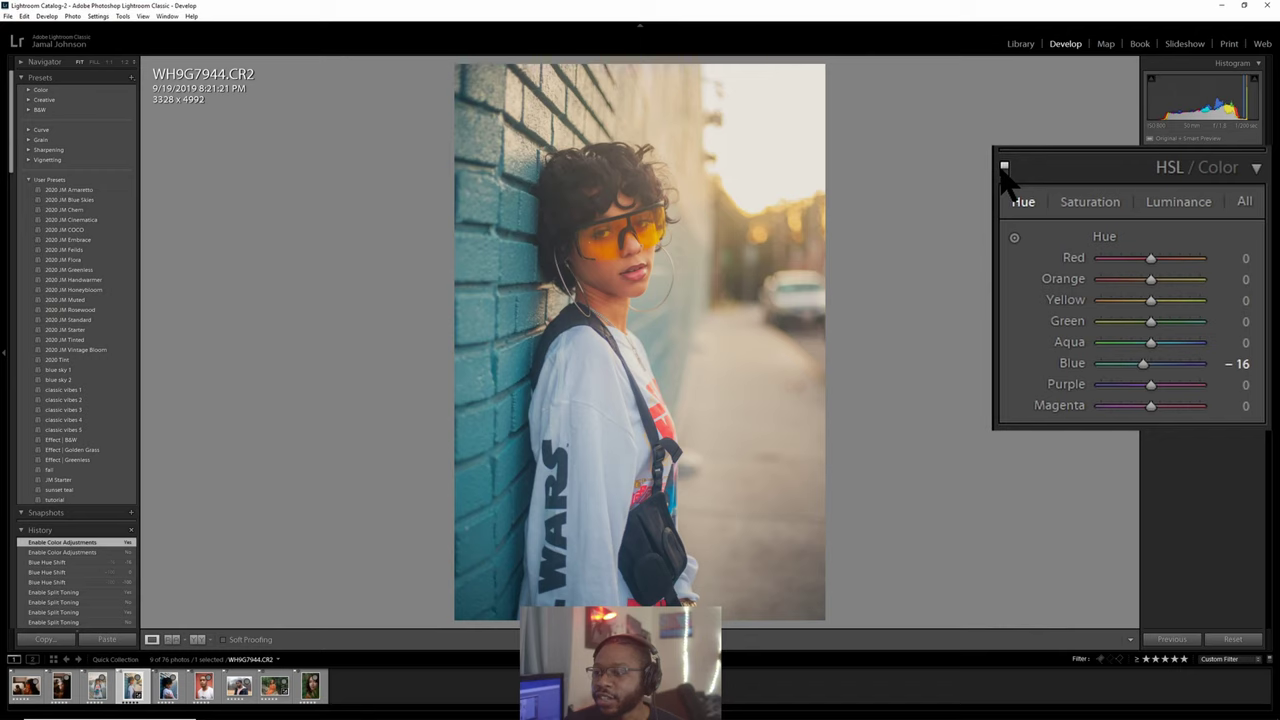
pyautogui.click(1004, 167)
pyautogui.click(1004, 167)
pyautogui.click(1004, 167)
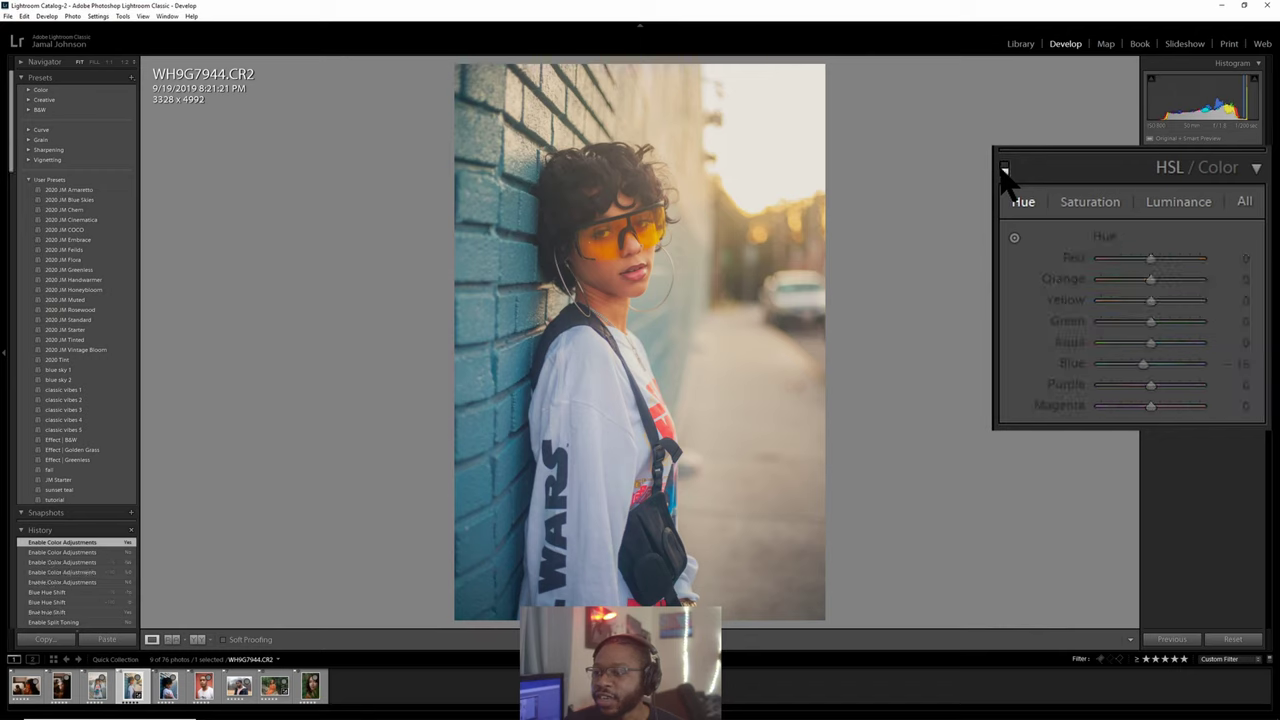
pyautogui.click(1004, 167)
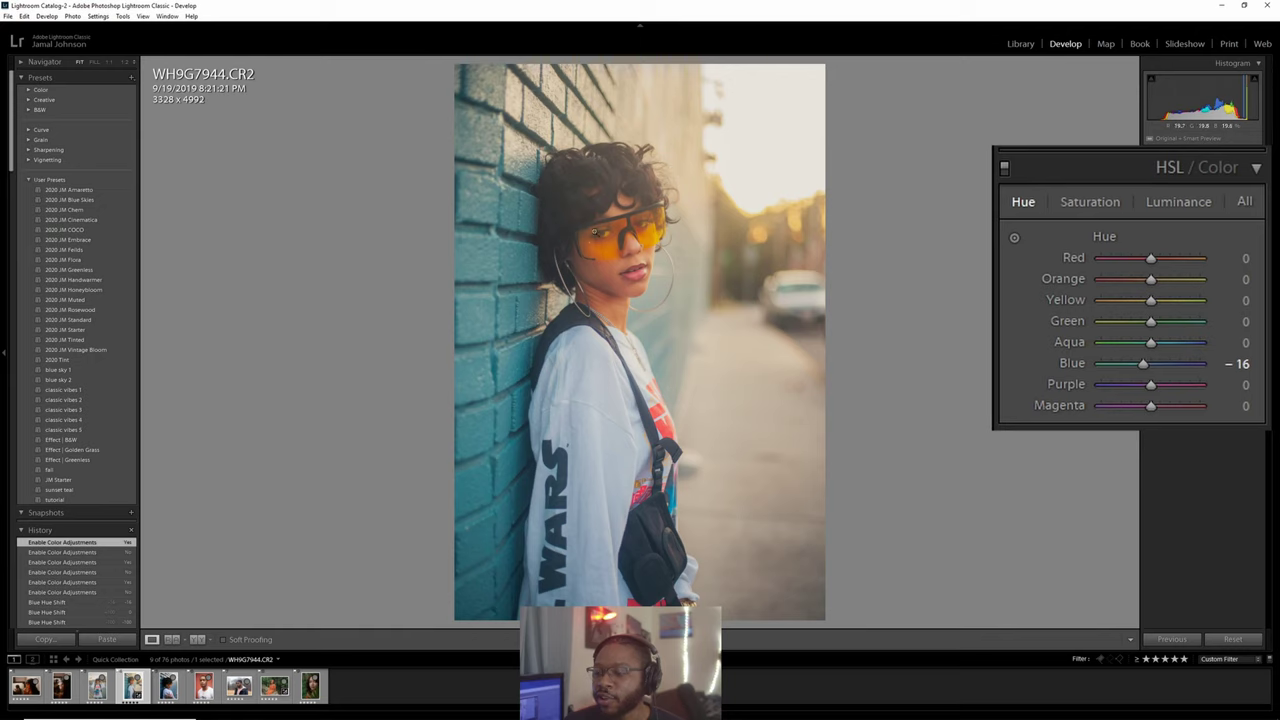
pyautogui.click(1003, 170)
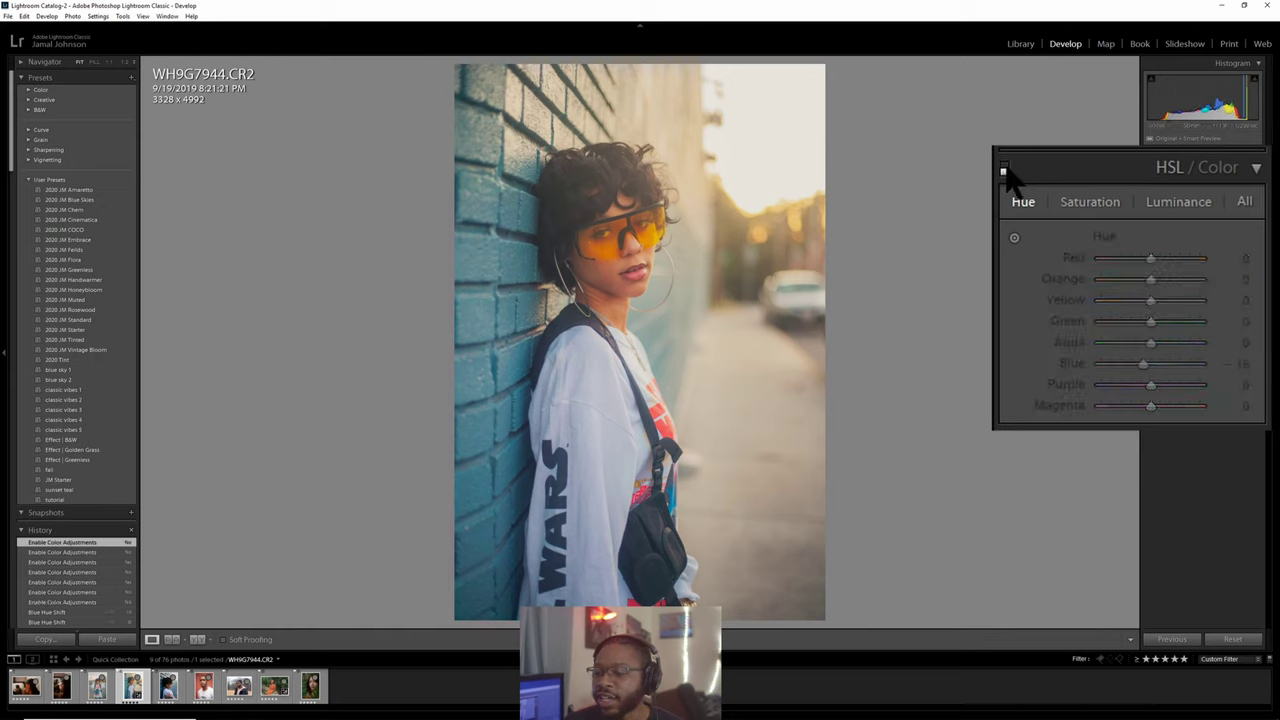
pyautogui.click(1004, 168)
pyautogui.click(1004, 167)
pyautogui.click(1004, 167)
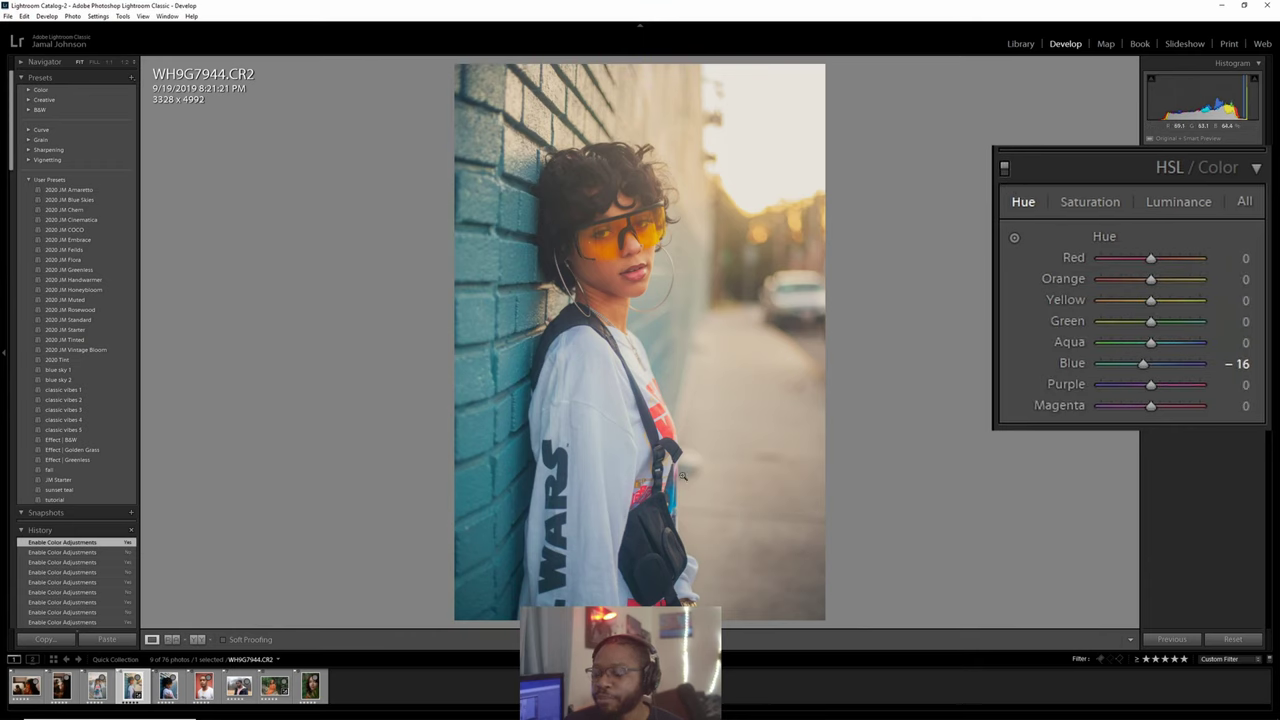
pyautogui.click(1005, 168)
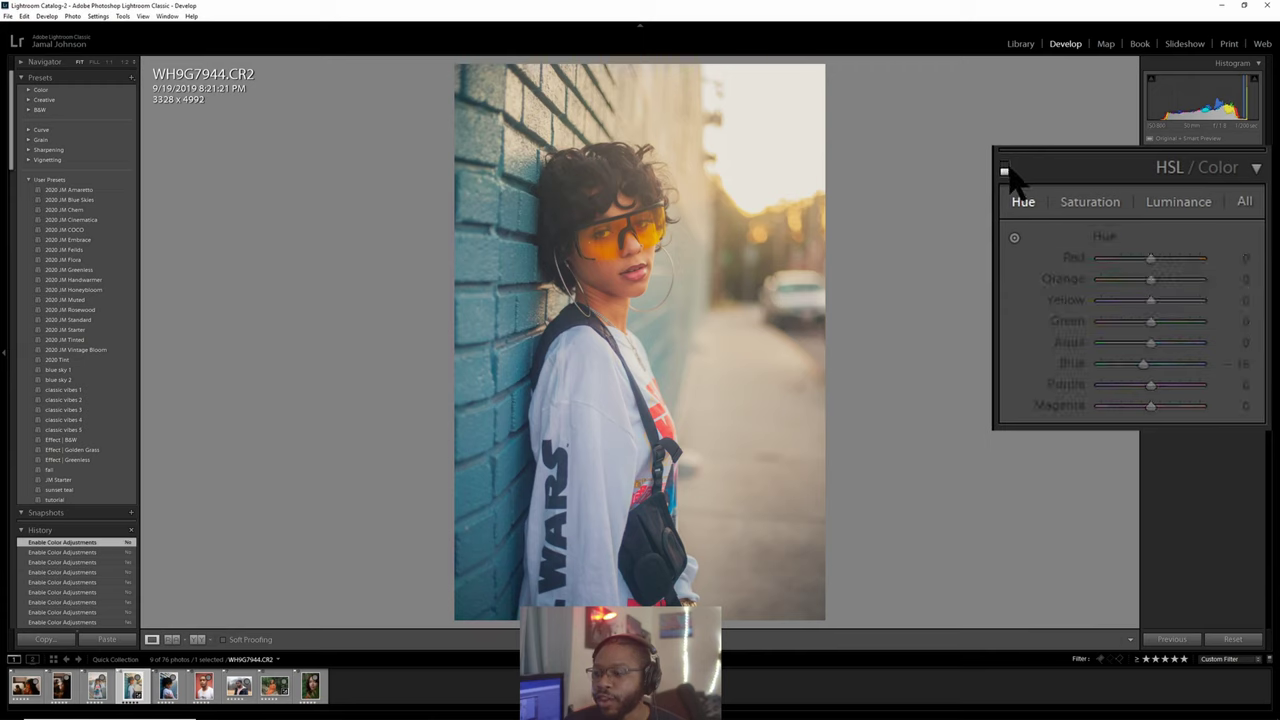
pyautogui.click(1005, 168)
pyautogui.click(1005, 168)
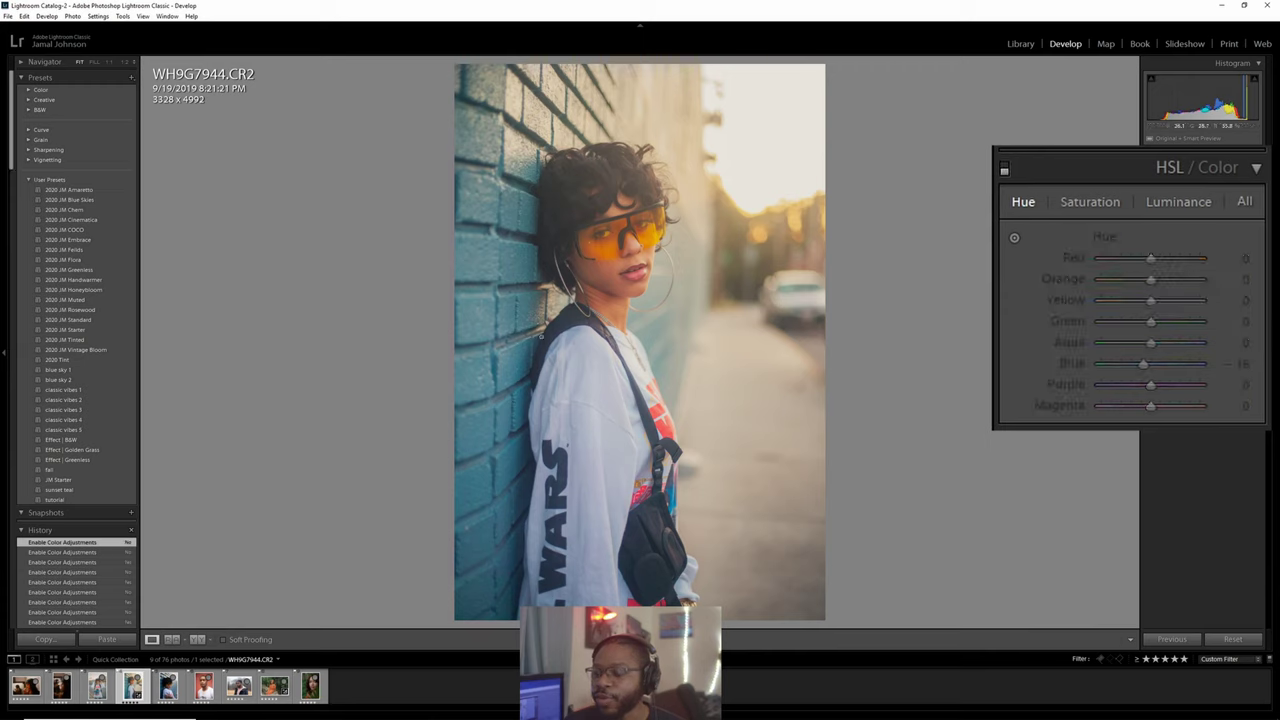
pyautogui.click(1005, 168)
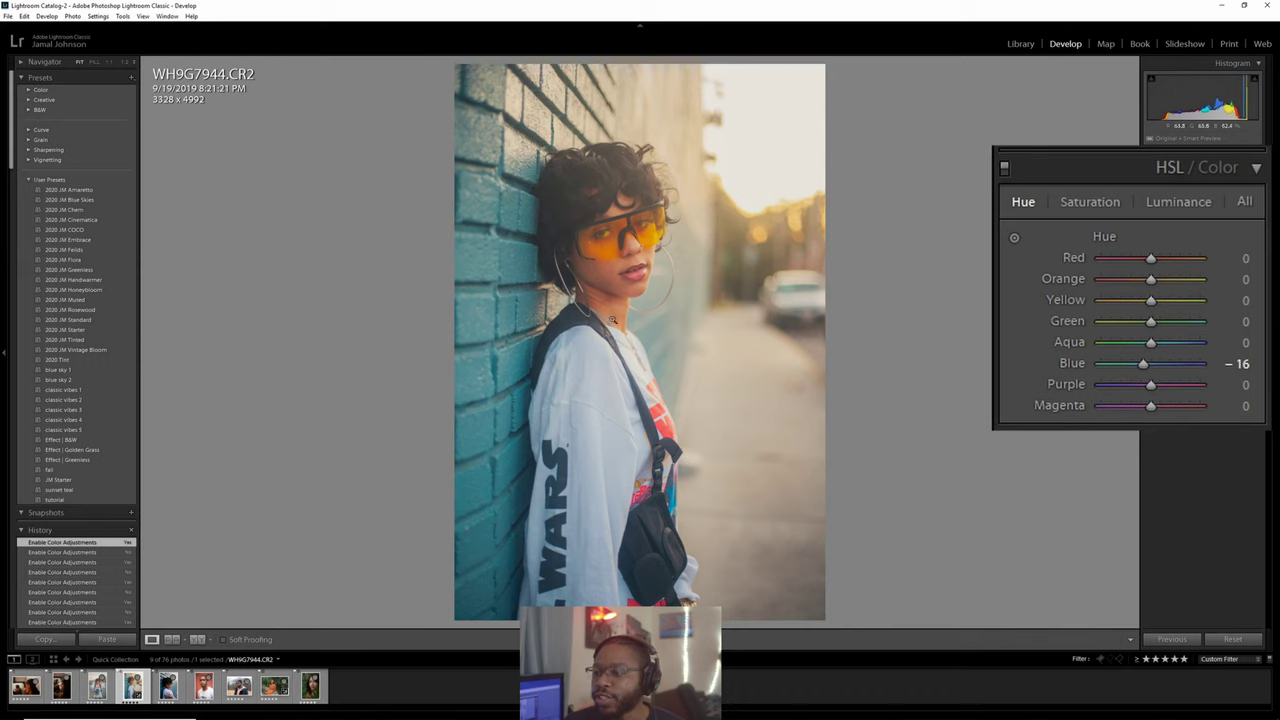
pyautogui.click(1006, 170)
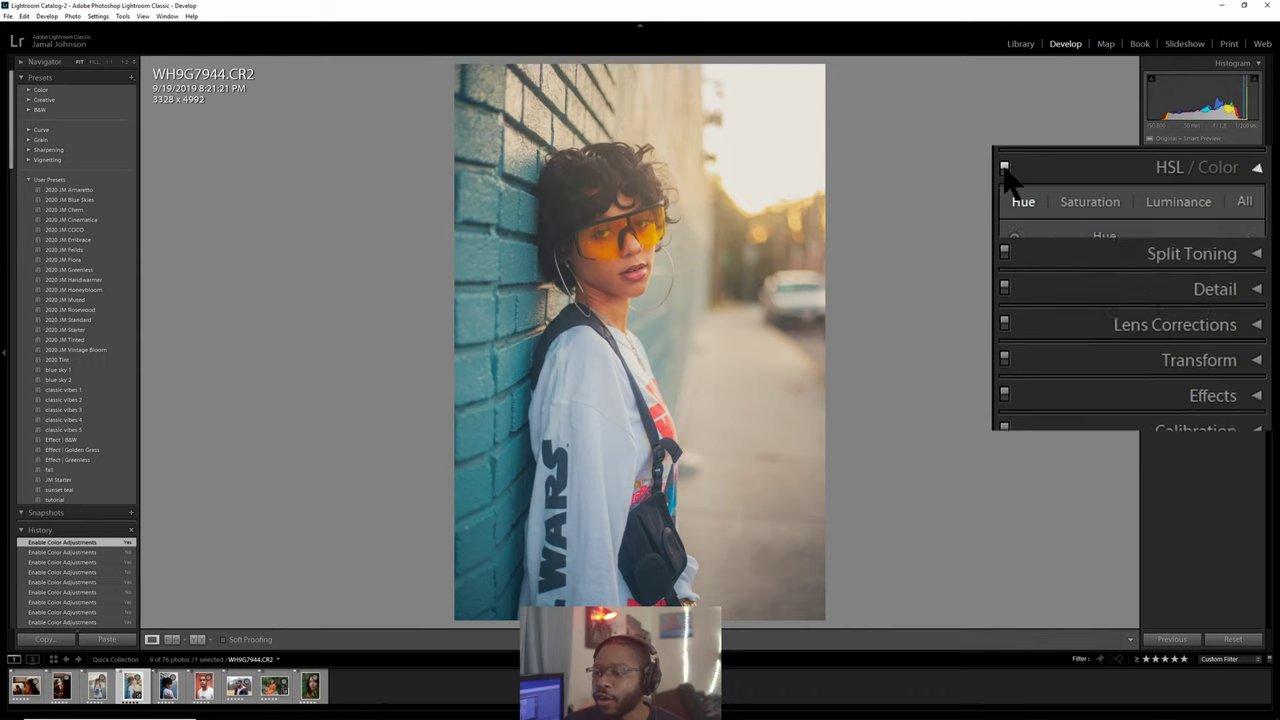
pyautogui.click(1051, 177)
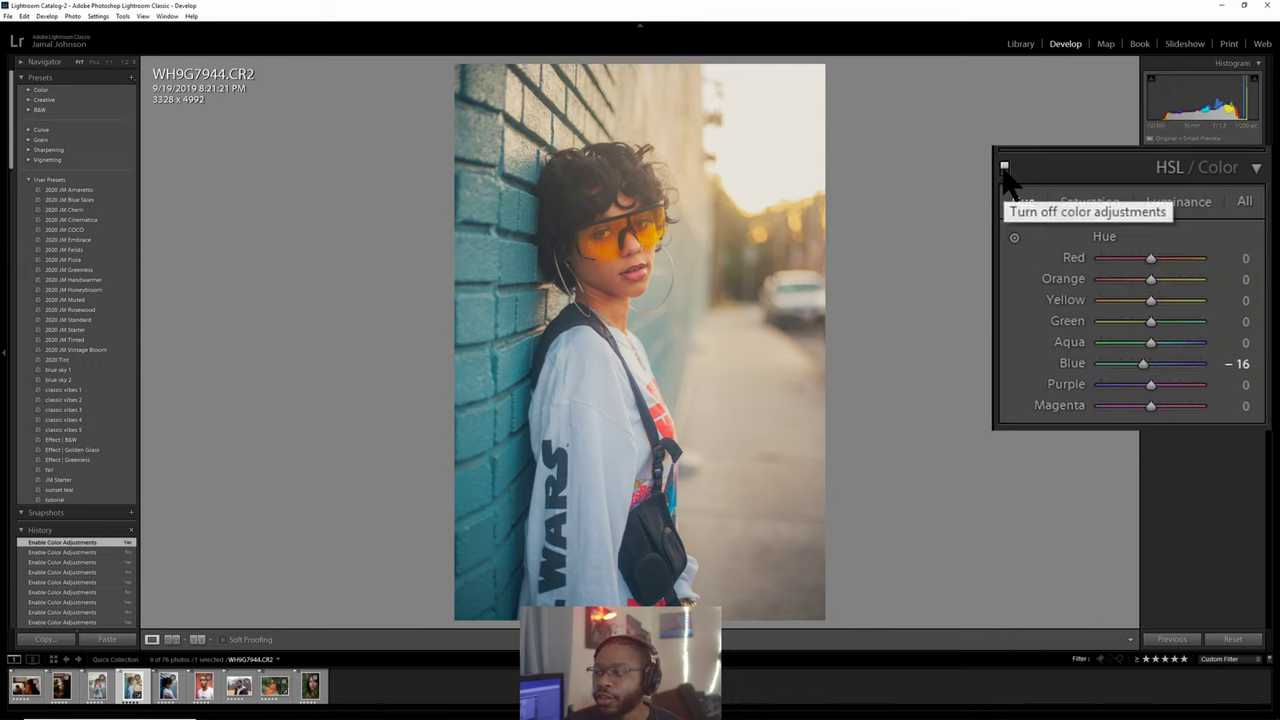
# Check the blue hue shift on the brick wall by toggling the HSL adjustments off and on, leaving them enabled.
pyautogui.click(1004, 167)
pyautogui.click(1004, 167)
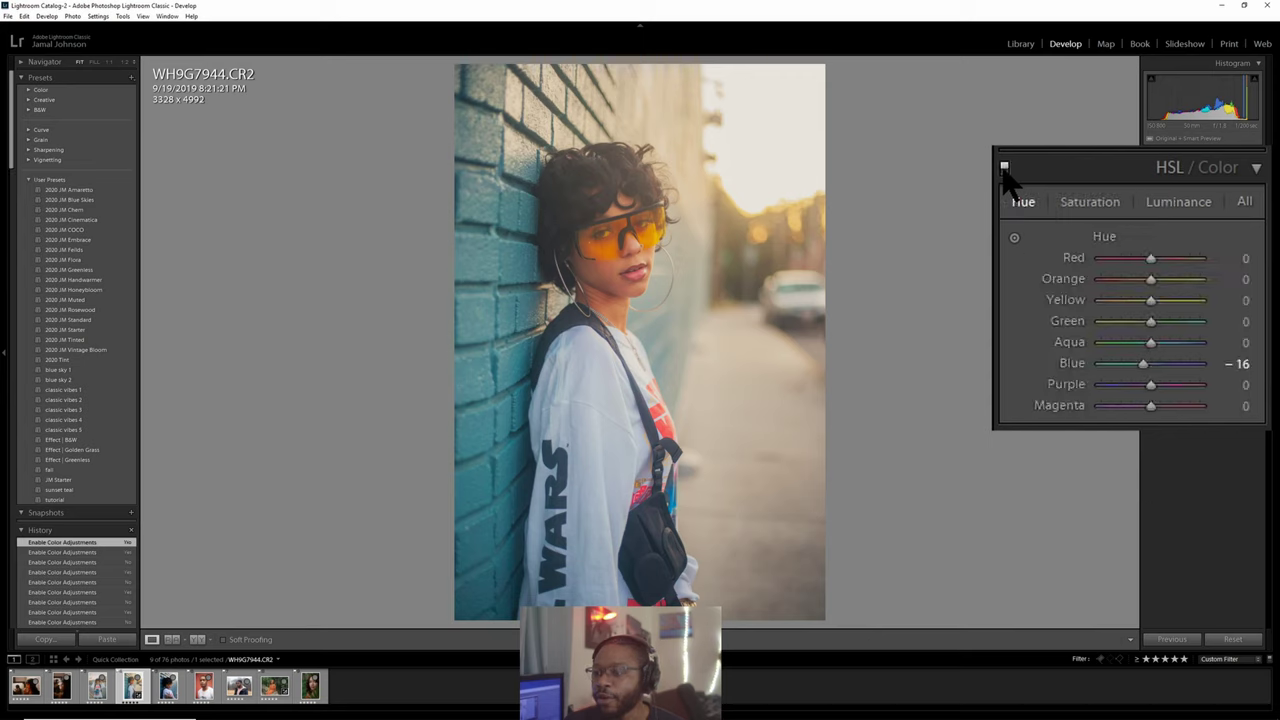
pyautogui.click(1004, 167)
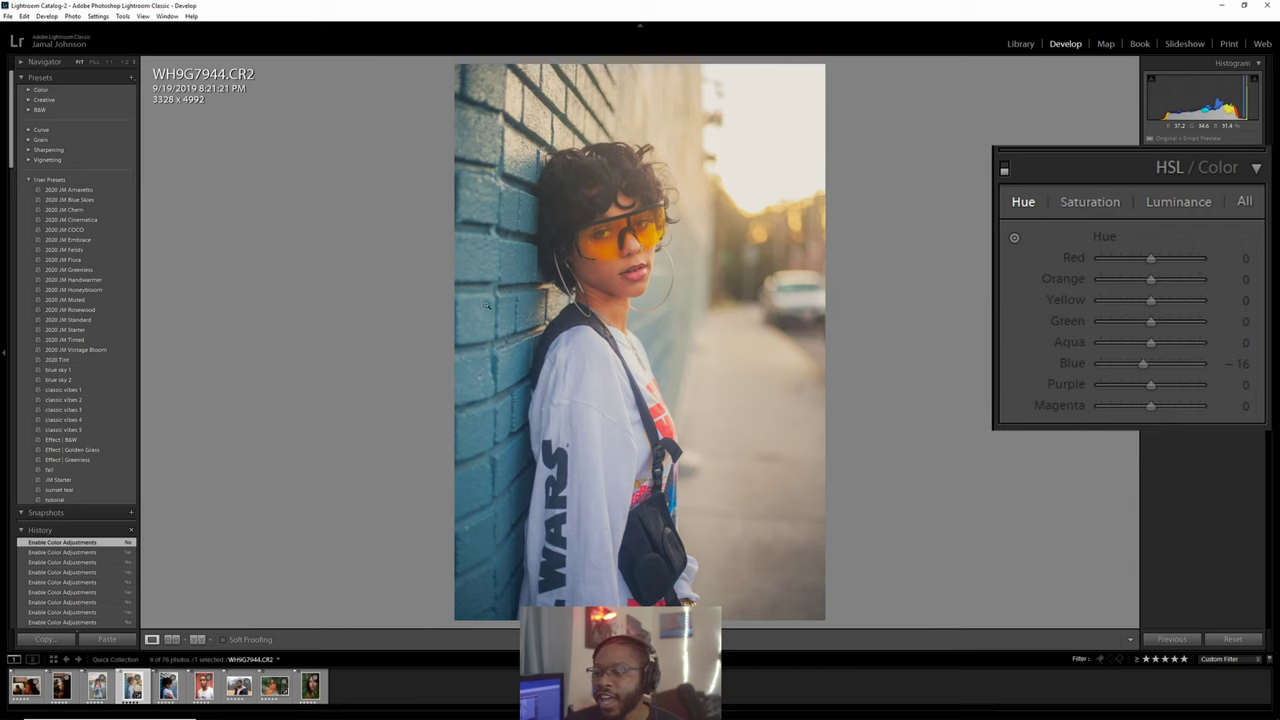
pyautogui.click(1004, 167)
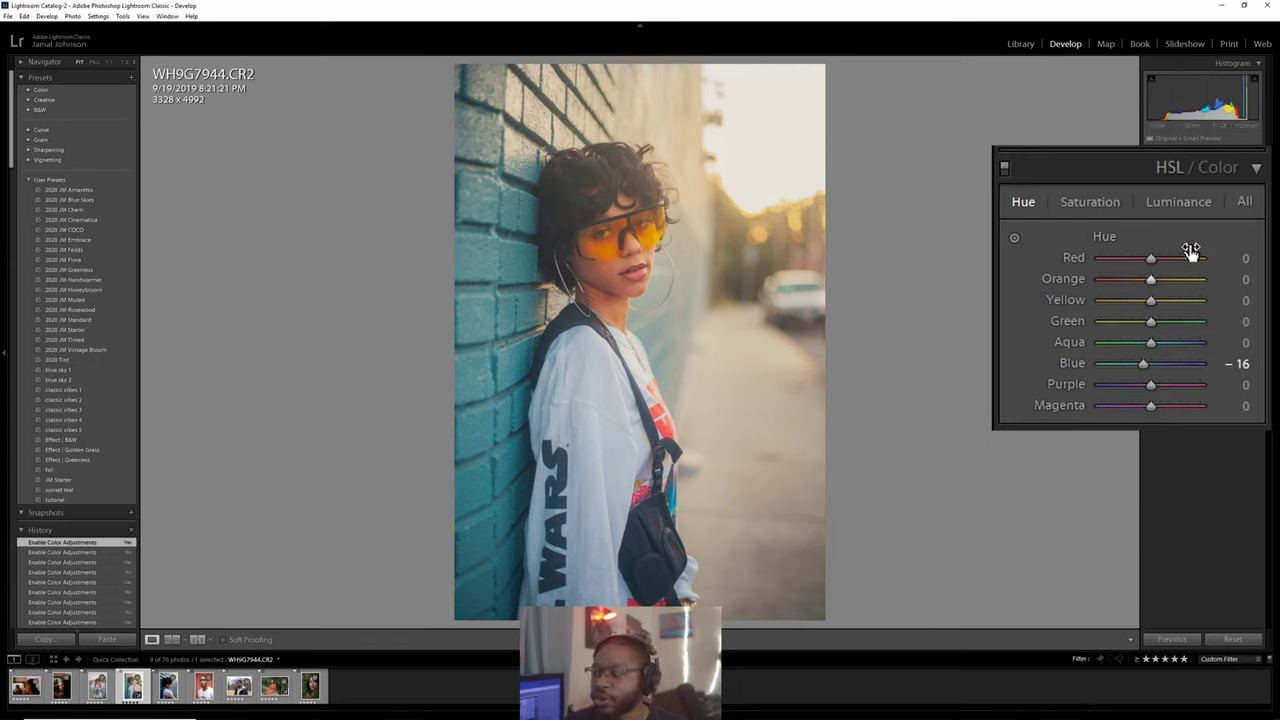
# Set the HSL Saturation to -18 for Aqua and -27 for Blue, and review the Hue values.
pyautogui.click(1092, 204)
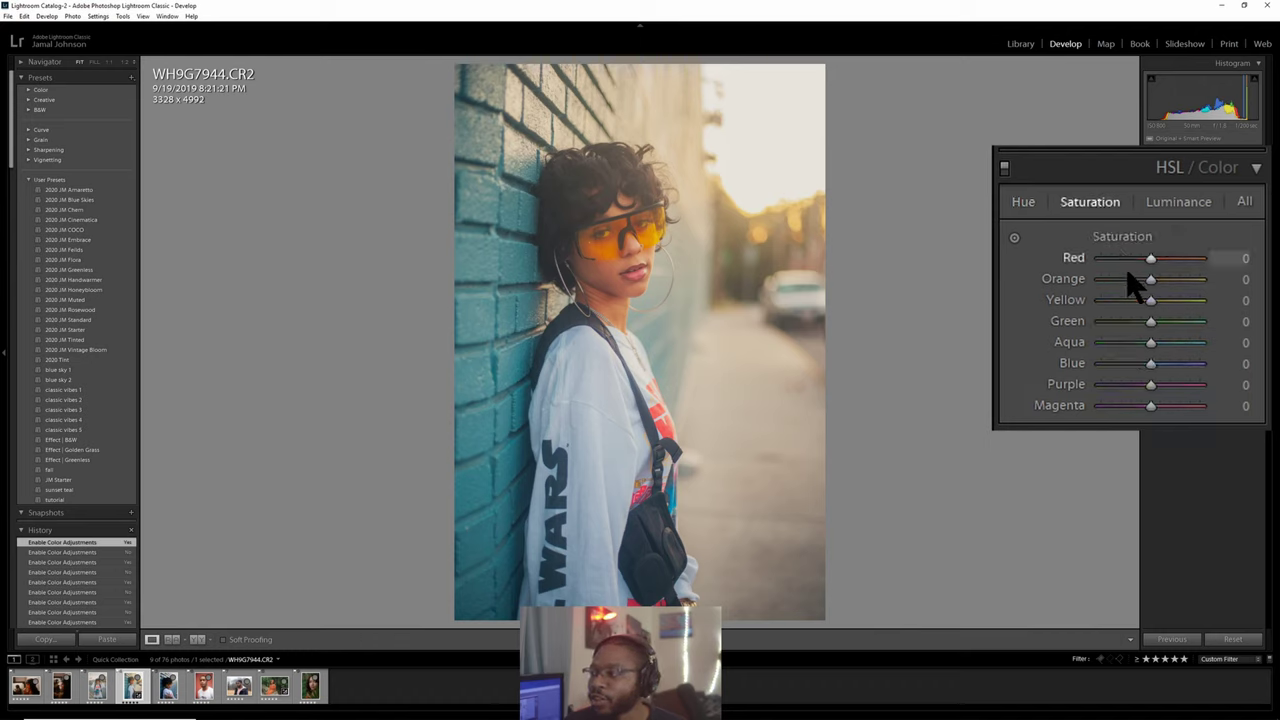
pyautogui.moveTo(1148, 367)
pyautogui.mouseDown()
pyautogui.moveTo(1132, 369)
pyautogui.moveTo(1140, 342)
pyautogui.moveTo(1125, 342)
pyautogui.moveTo(1137, 343)
pyautogui.moveTo(1137, 371)
pyautogui.moveTo(1146, 347)
pyautogui.moveTo(1139, 364)
pyautogui.mouseUp()
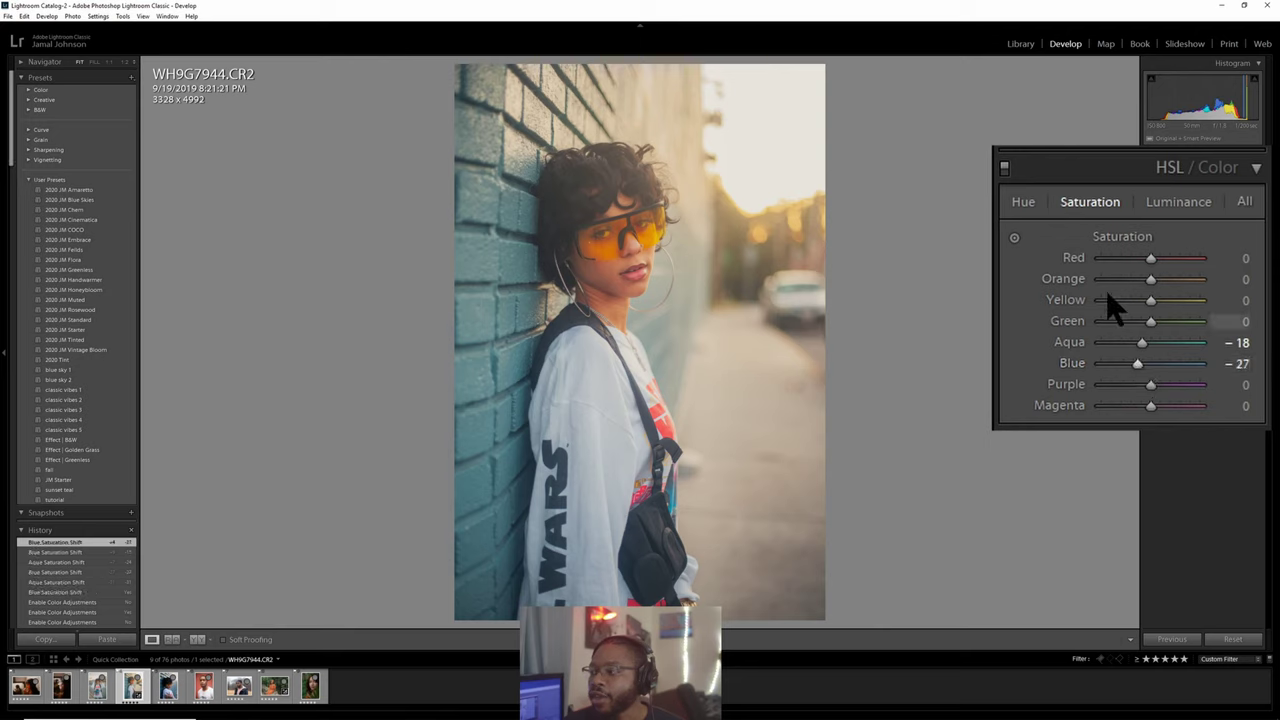
pyautogui.click(1024, 201)
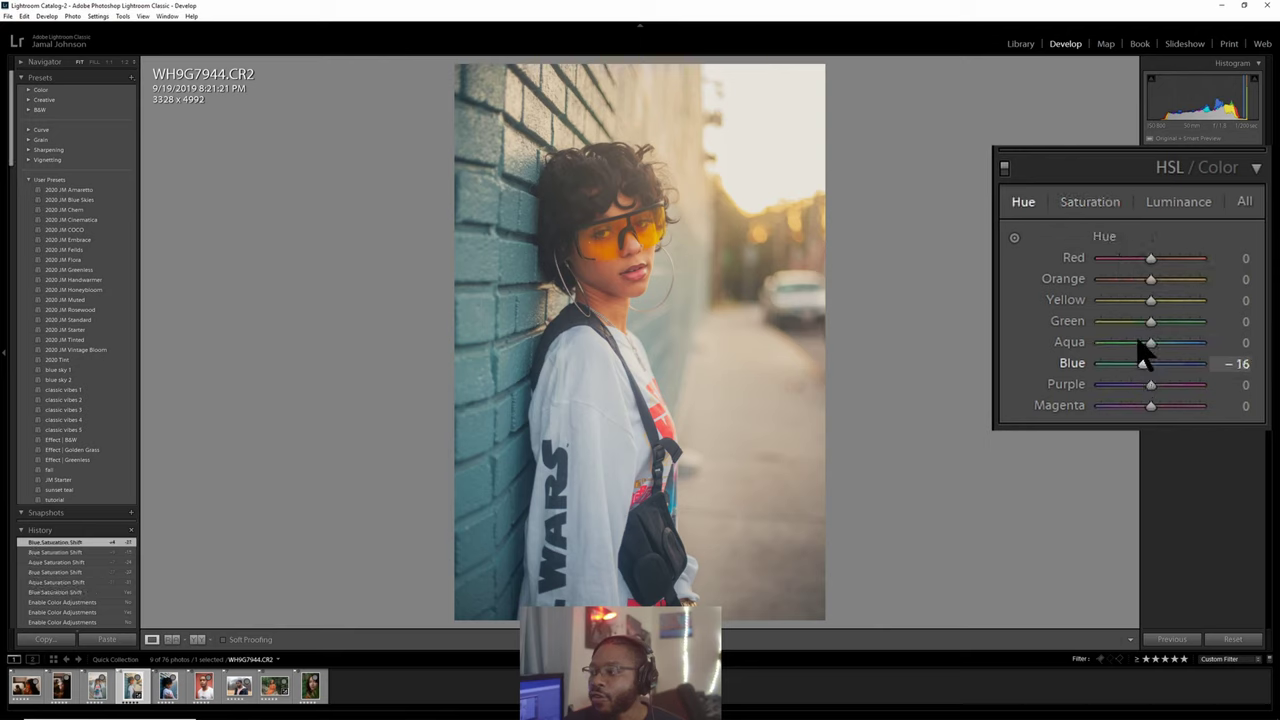
# Set the HSL Luminance to -9 for both Blue and Aqua.
pyautogui.click(1173, 201)
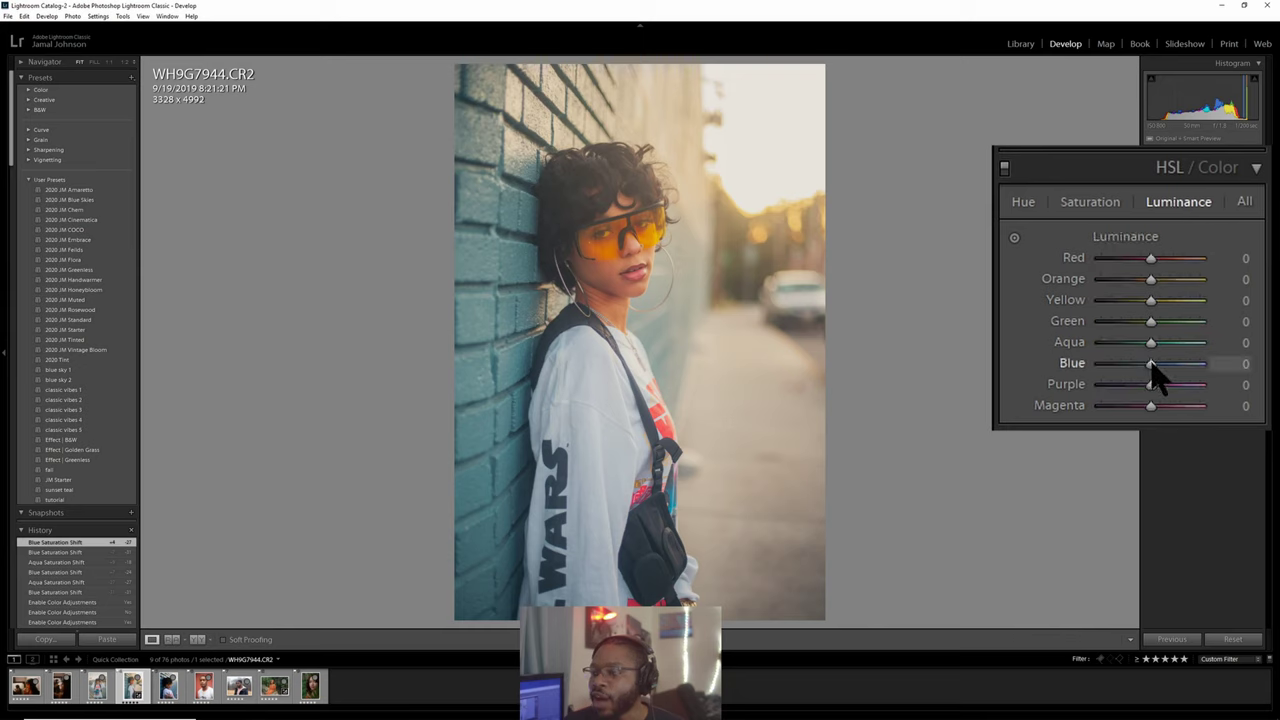
pyautogui.moveTo(1151, 365)
pyautogui.mouseDown()
pyautogui.moveTo(1126, 367)
pyautogui.moveTo(1149, 371)
pyautogui.moveTo(1149, 360)
pyautogui.mouseUp()
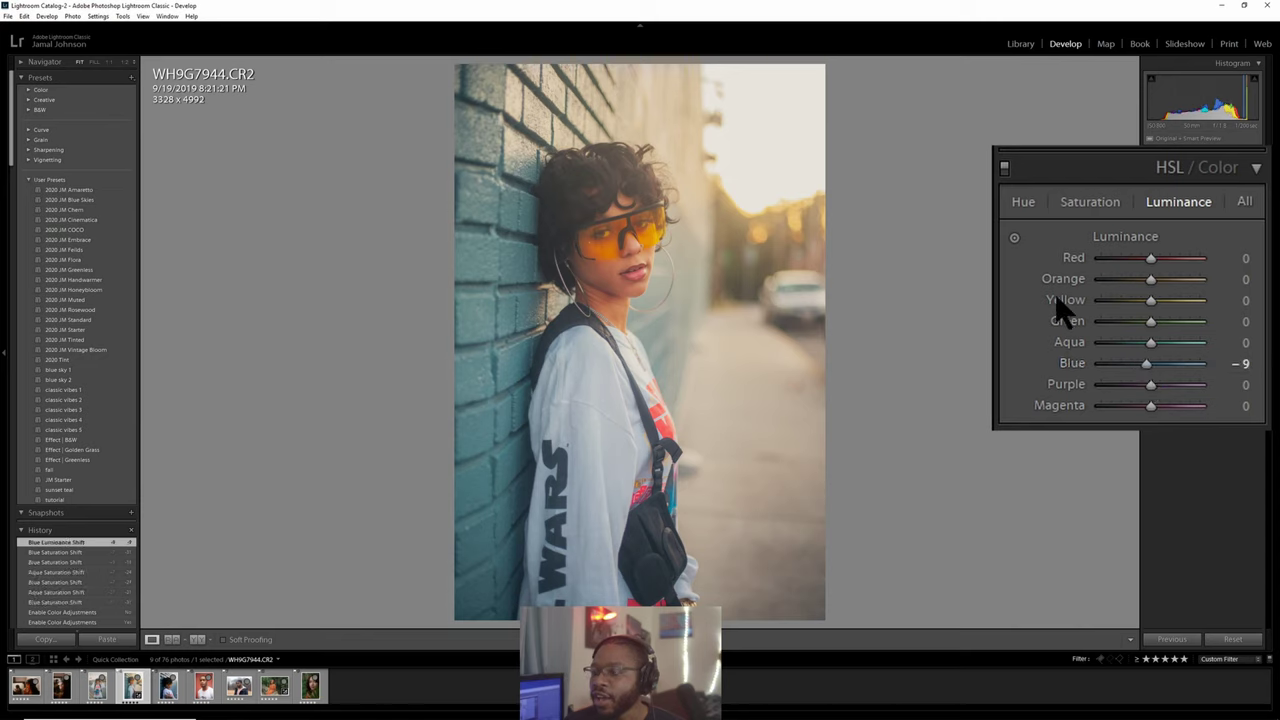
pyautogui.moveTo(1150, 344); pyautogui.dragTo(1146, 346)
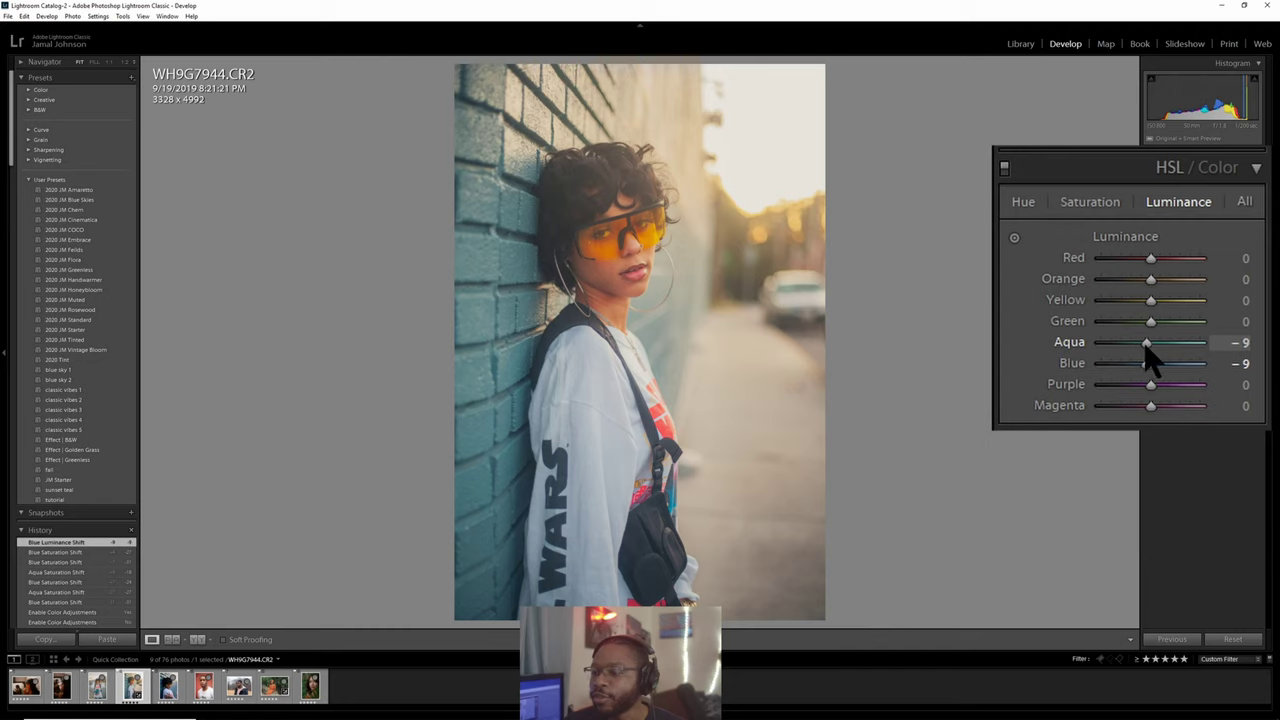
# Compare the photo with the combined HSL hue, saturation and luminance changes switched off and on, leaving them enabled.
pyautogui.click(1004, 169)
pyautogui.click(1004, 169)
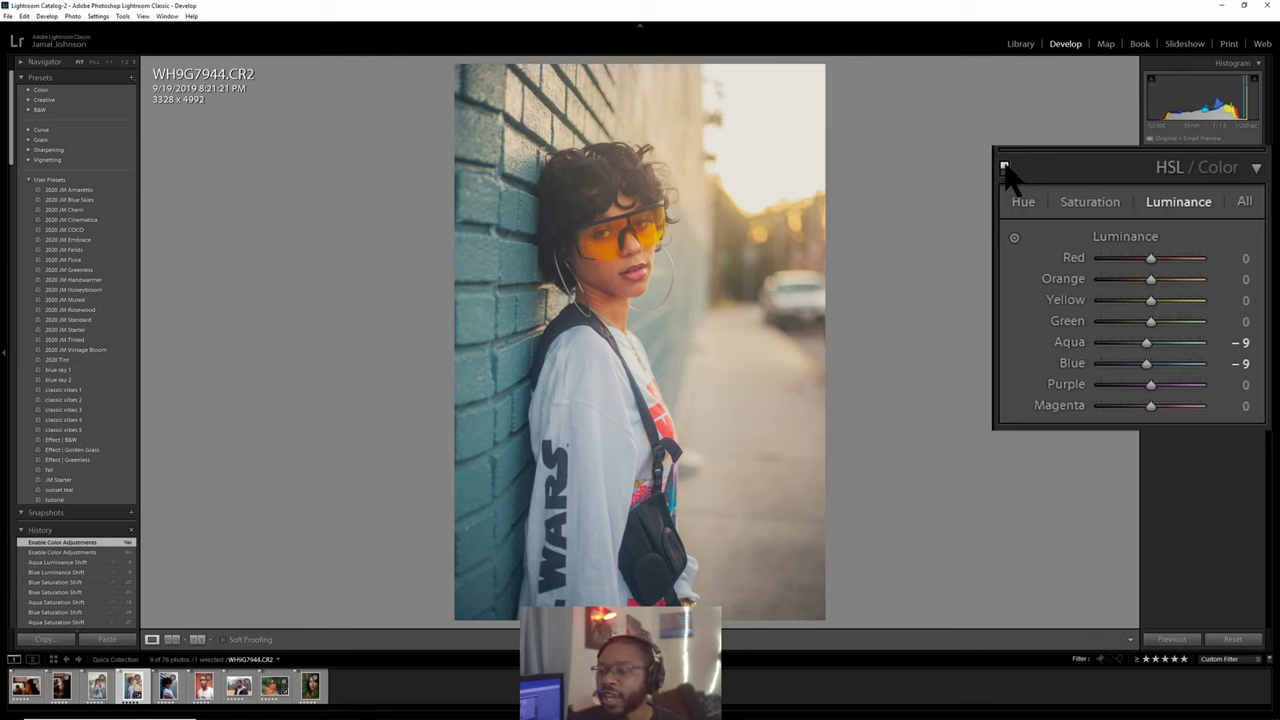
pyautogui.click(1004, 169)
pyautogui.click(1004, 169)
pyautogui.click(1004, 169)
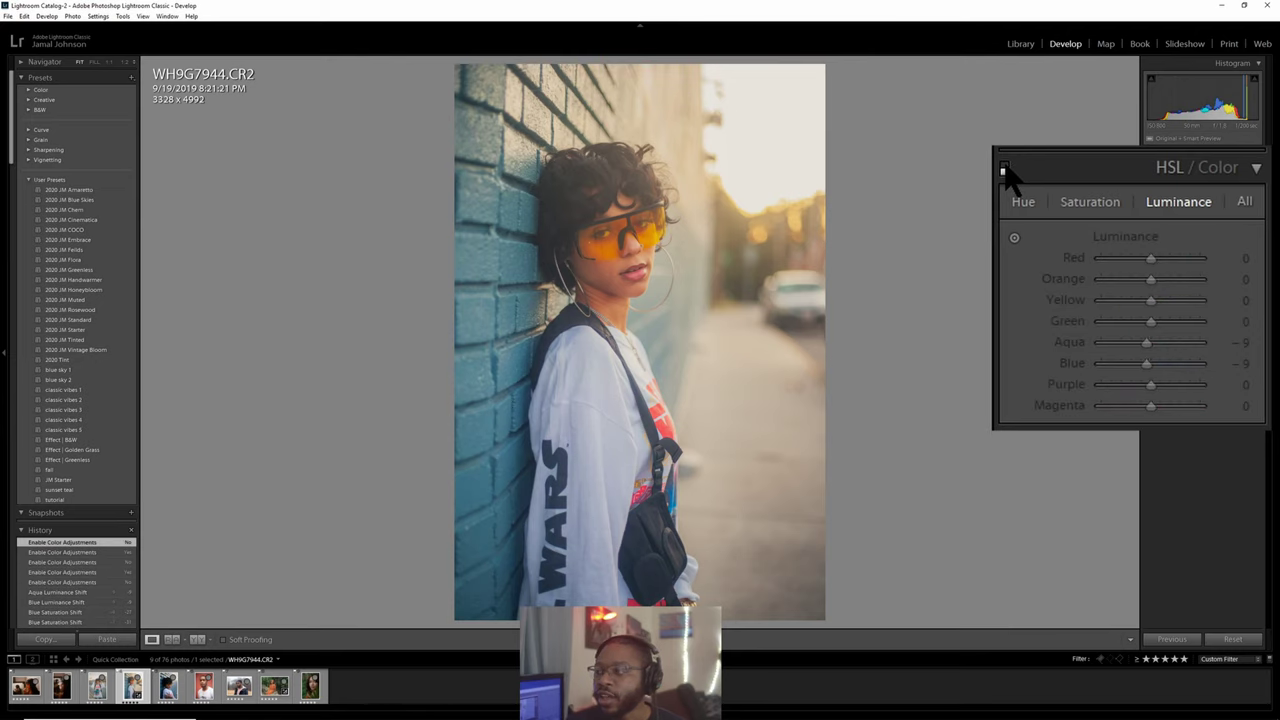
pyautogui.click(1004, 169)
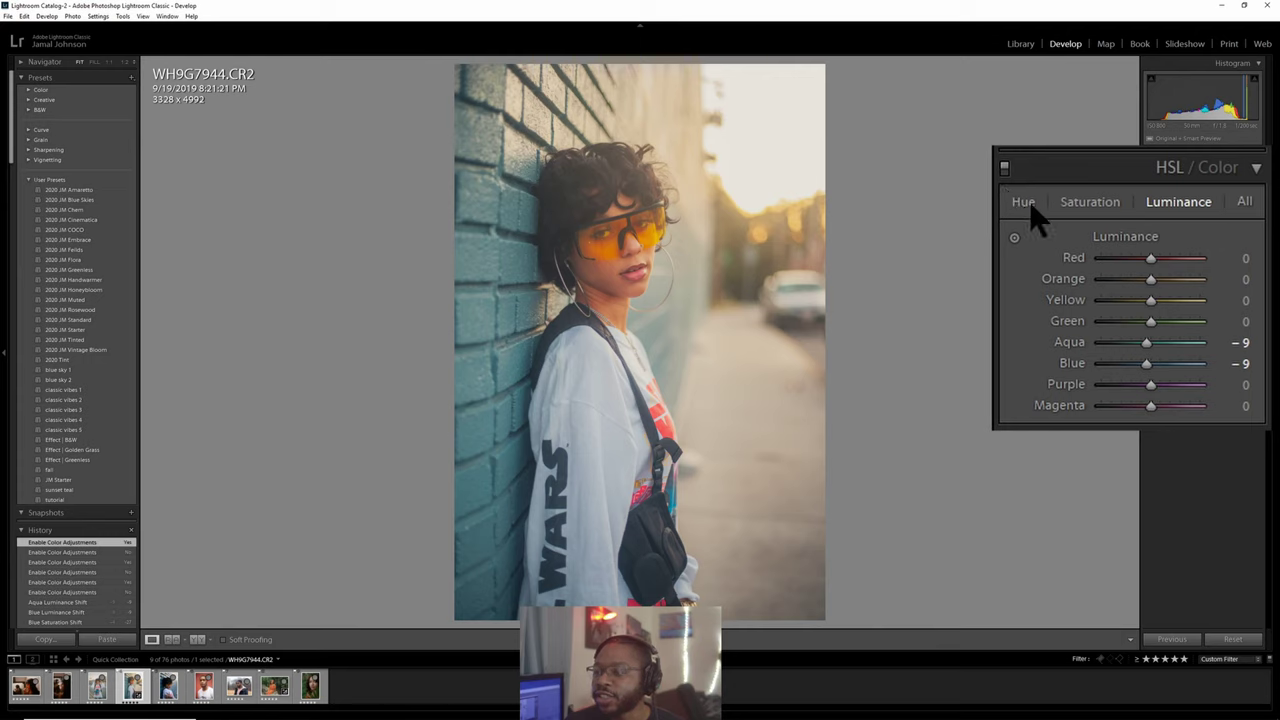
pyautogui.click(1005, 170)
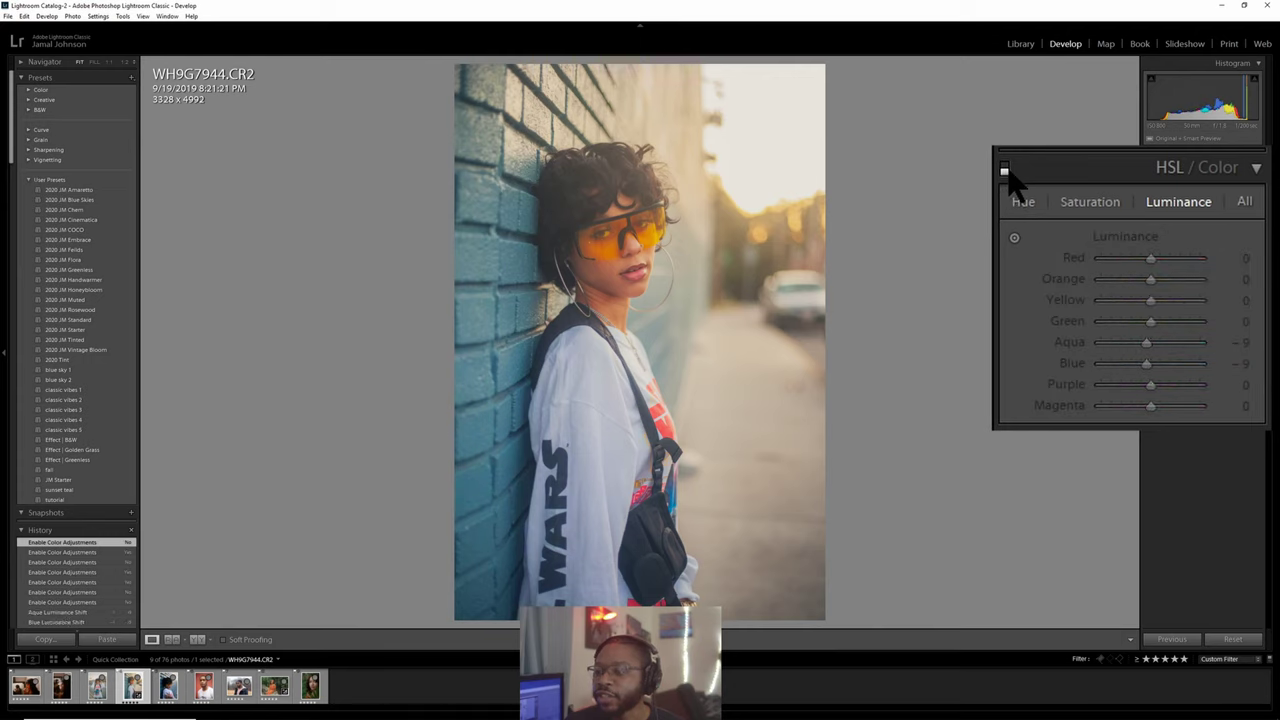
pyautogui.doubleClick(1005, 170)
pyautogui.click(1005, 170)
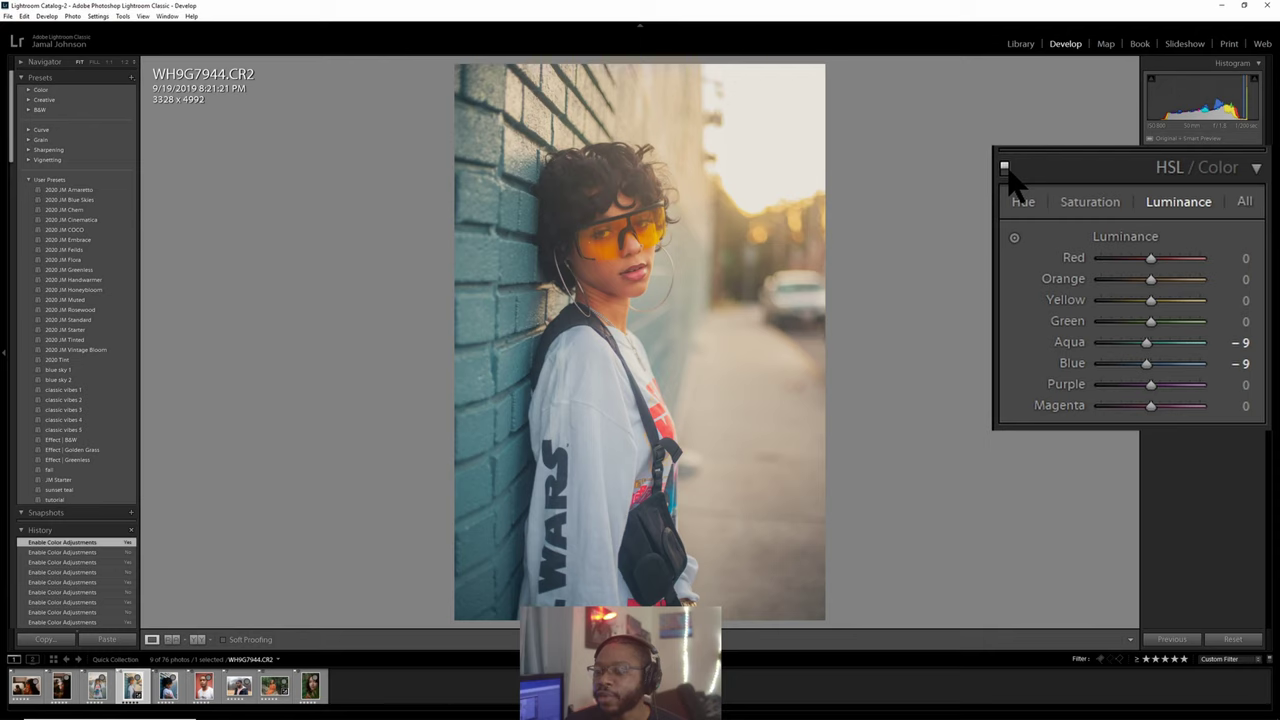
pyautogui.click(1005, 170)
pyautogui.click(1005, 170)
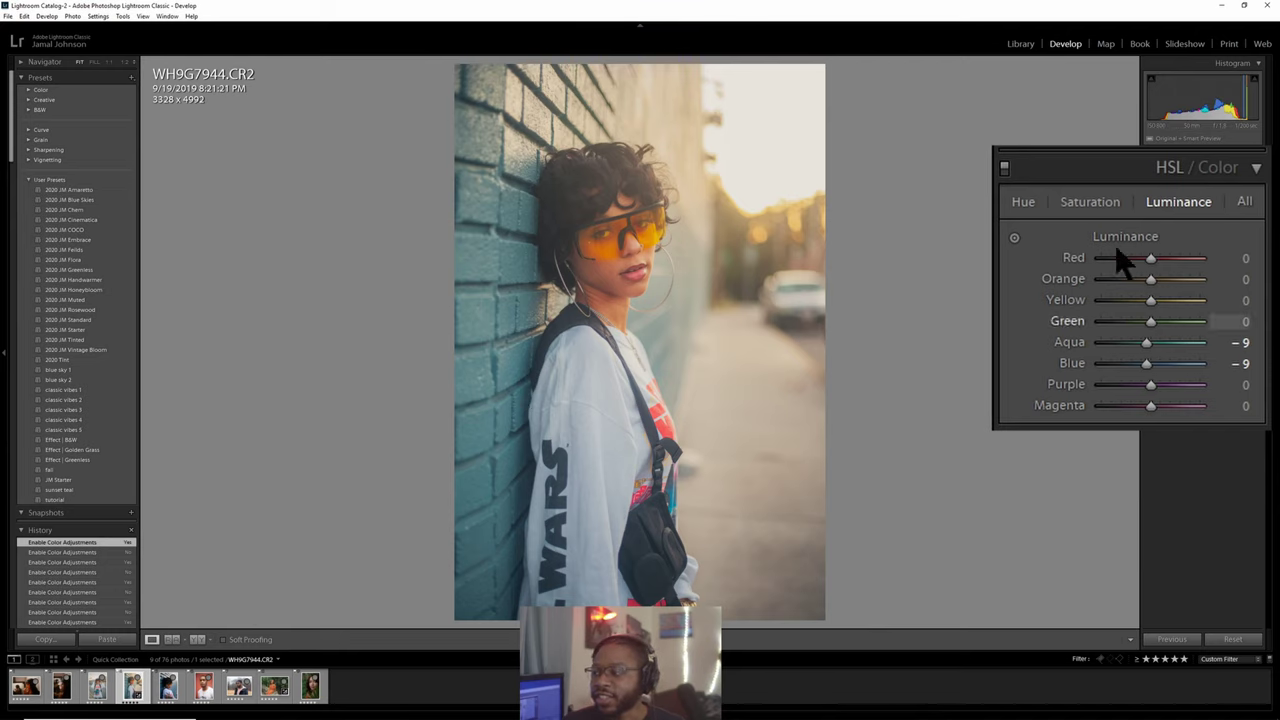
pyautogui.click(1004, 168)
pyautogui.click(1004, 168)
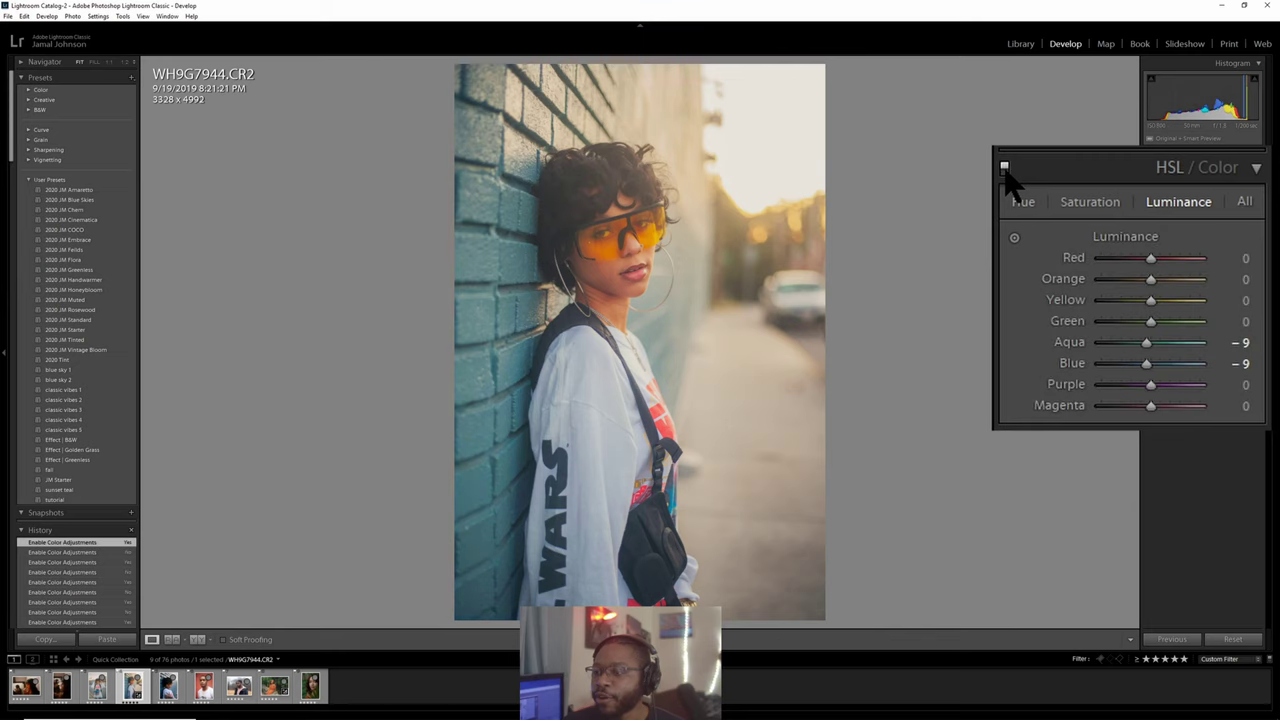
pyautogui.click(1004, 168)
pyautogui.click(1004, 168)
pyautogui.click(1004, 168)
pyautogui.click(1004, 168)
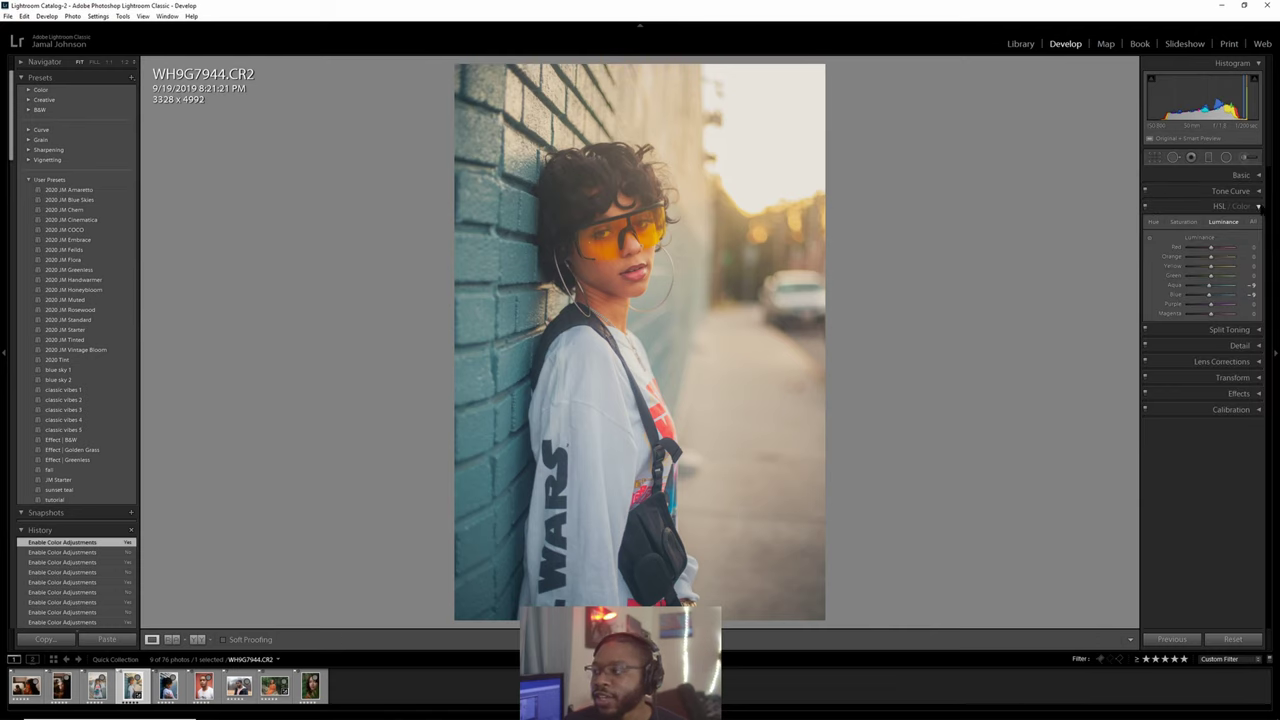
# Add film grain in Effects with Amount 29 and Roughness 56.
pyautogui.click(1250, 206)
pyautogui.click(1257, 206)
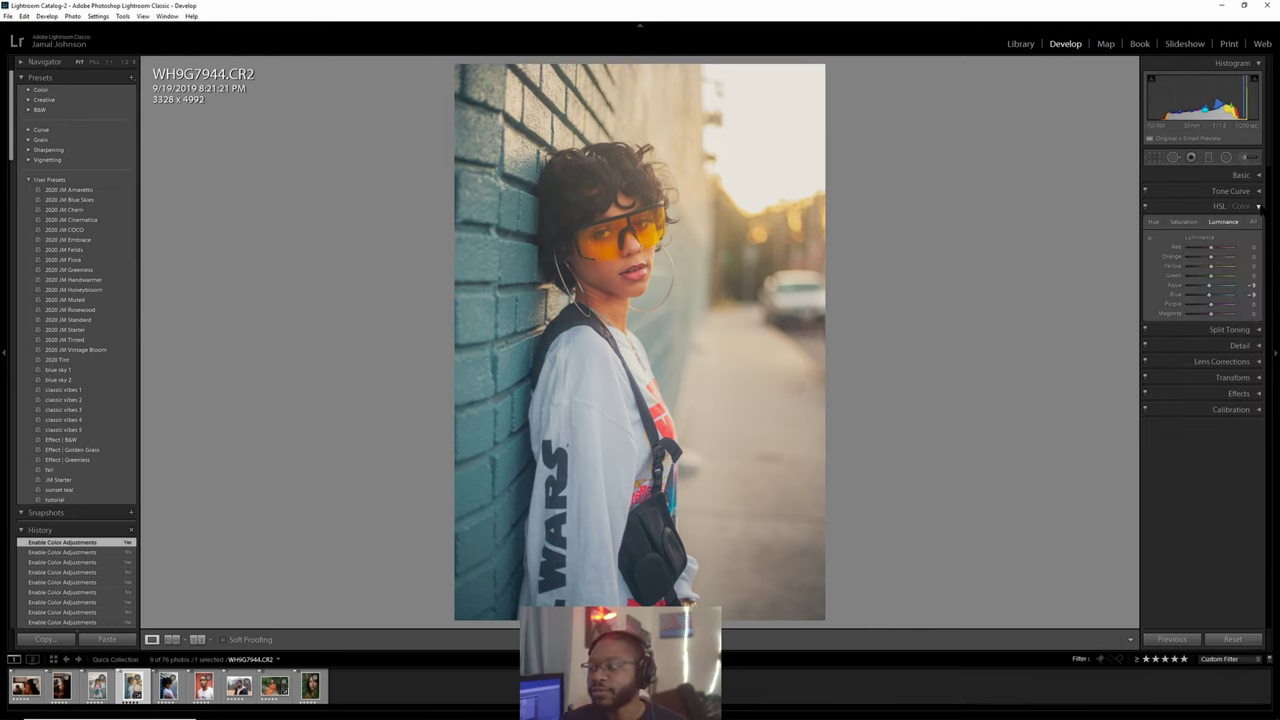
pyautogui.click(1257, 206)
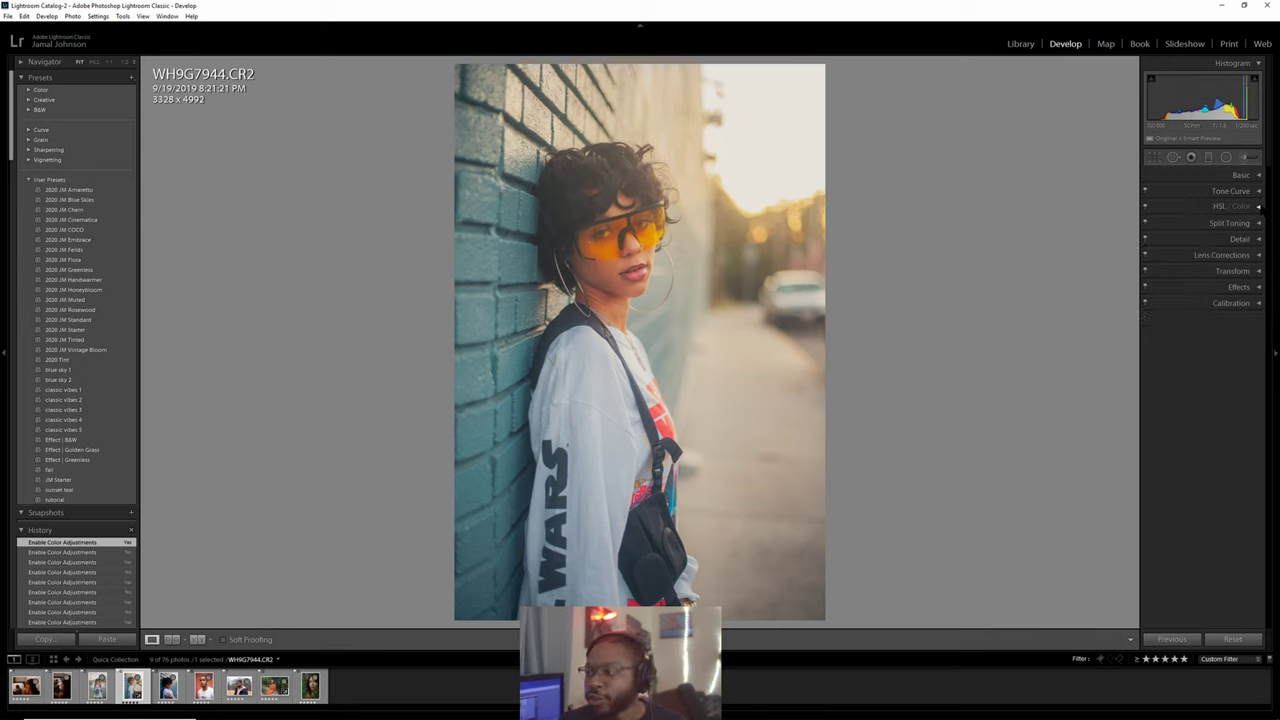
pyautogui.click(1253, 288)
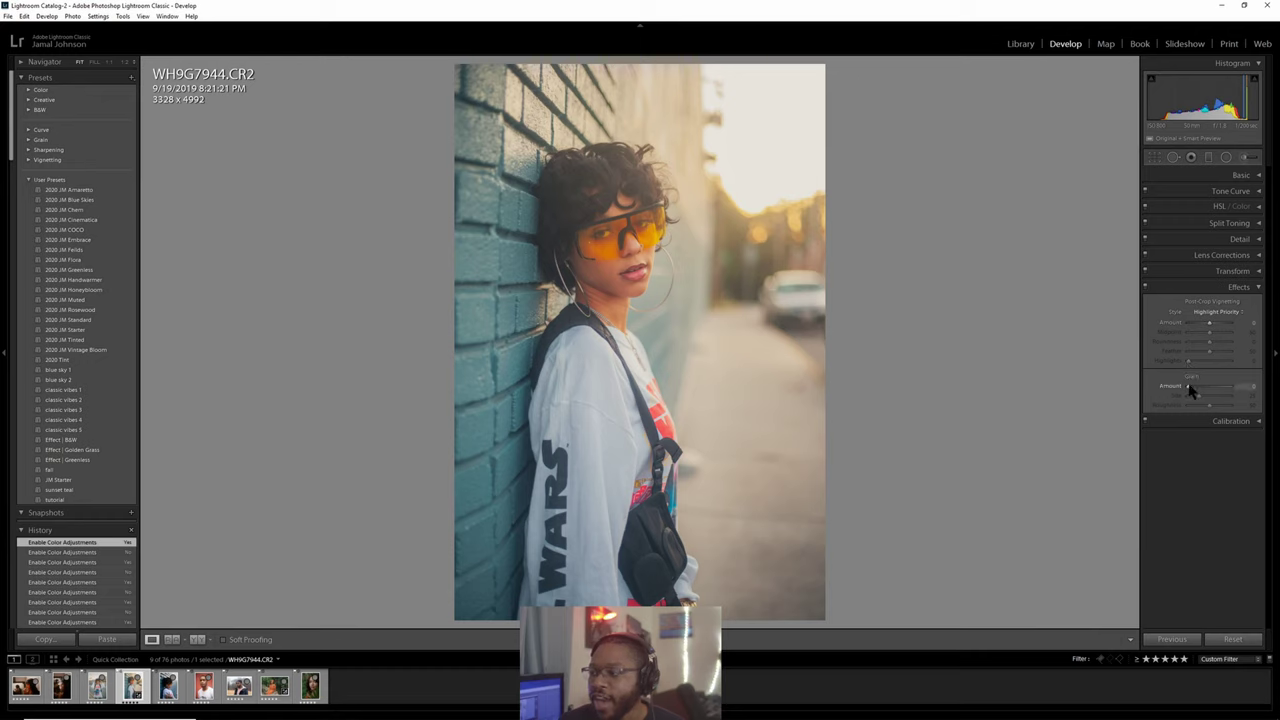
pyautogui.moveTo(1189, 386); pyautogui.dragTo(1204, 392)
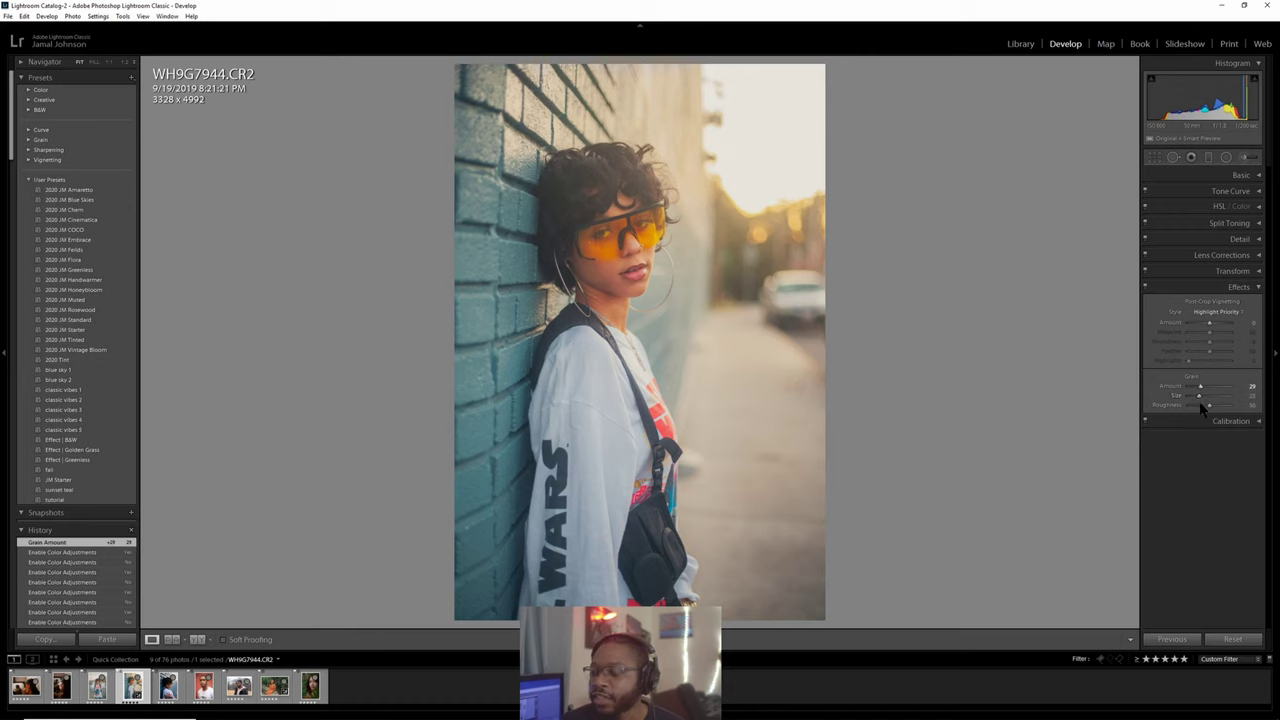
pyautogui.moveTo(1210, 408); pyautogui.dragTo(1212, 407)
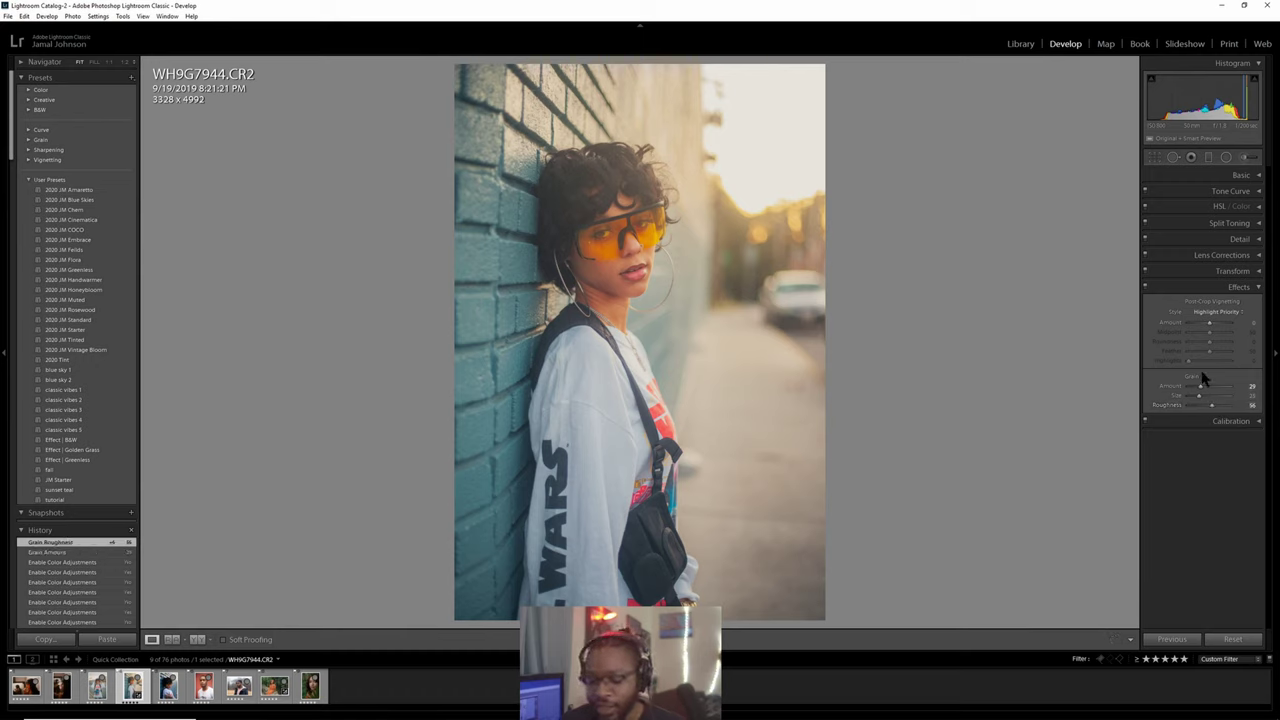
# Compare the photo with the grain Effects switched off and on, leaving them enabled.
pyautogui.press('\\')
pyautogui.press('\\')
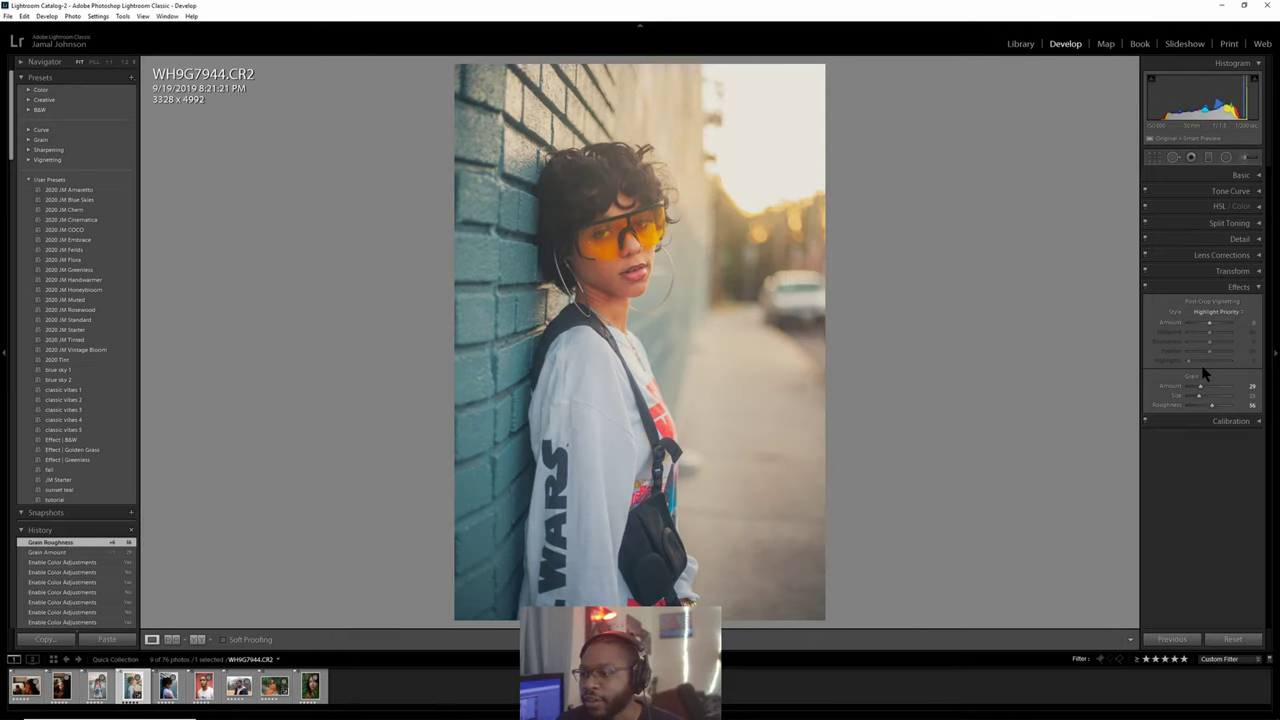
pyautogui.click(1146, 287)
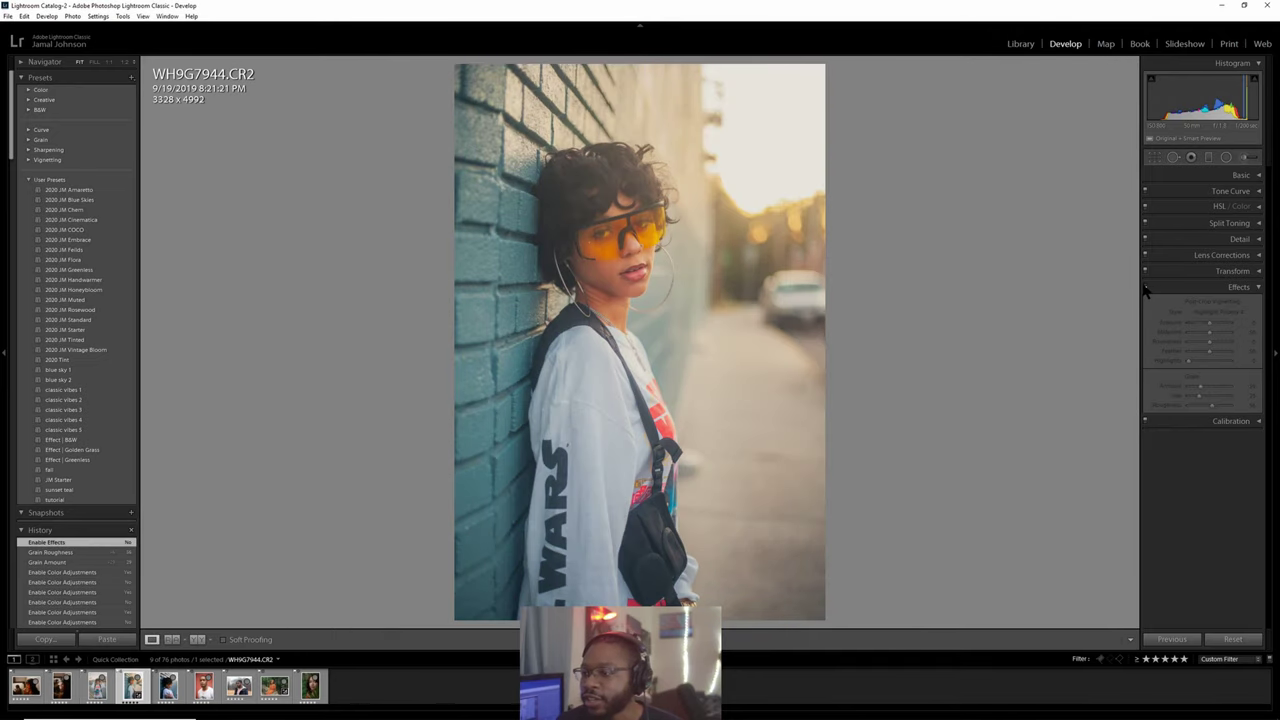
pyautogui.click(1146, 287)
pyautogui.click(1146, 287)
pyautogui.click(1146, 287)
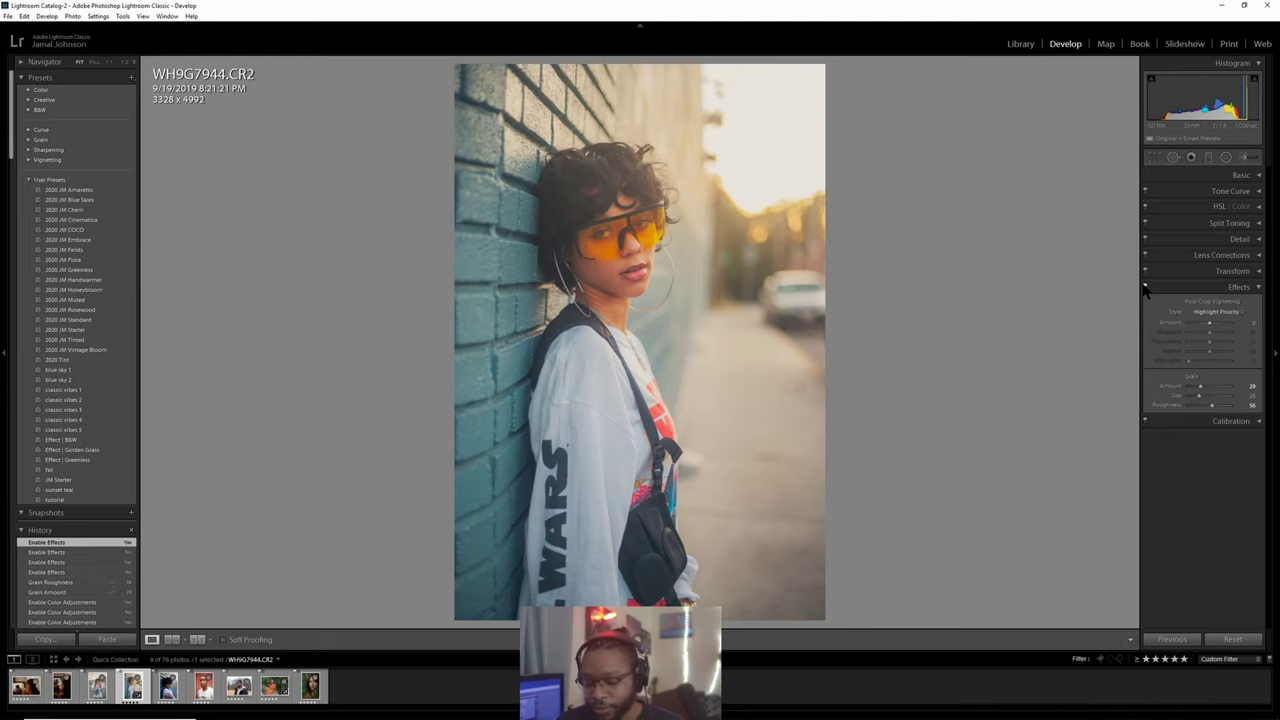
# Compare the graded portrait with its original Before view several times, ending on the edited version.
pyautogui.press('\\')
pyautogui.press('\\')
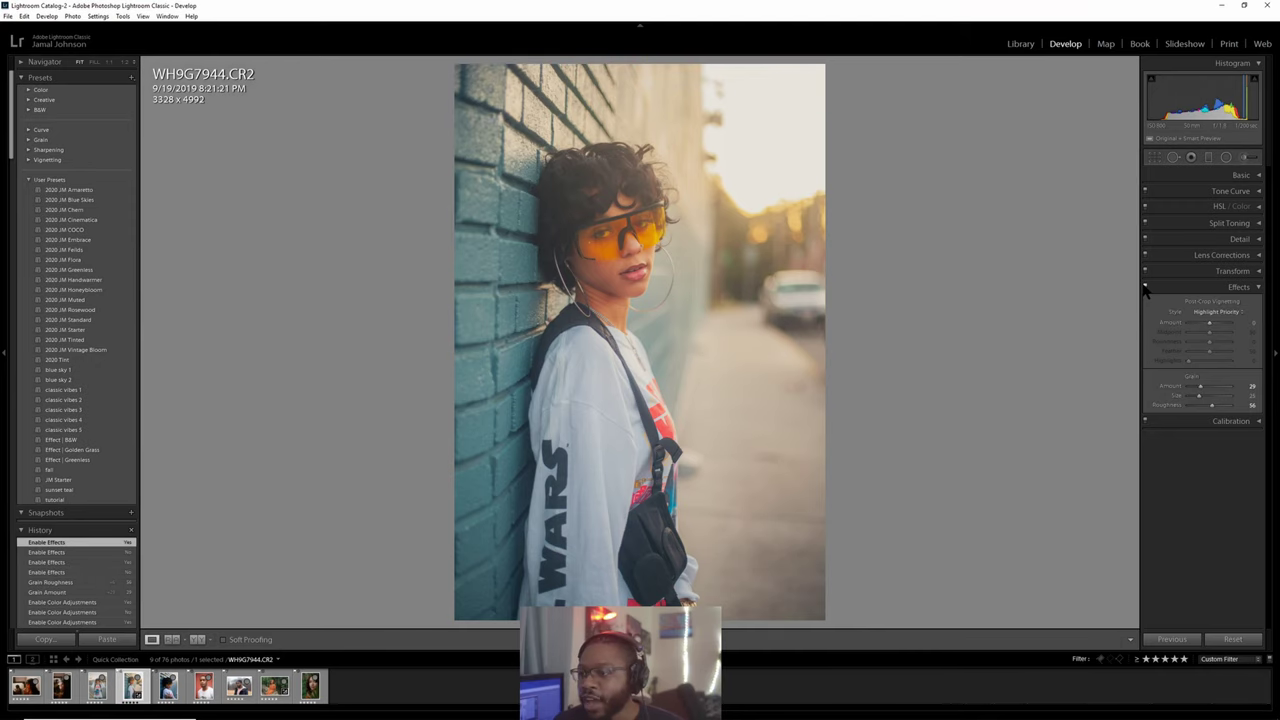
pyautogui.press('\\')
pyautogui.press('\\')
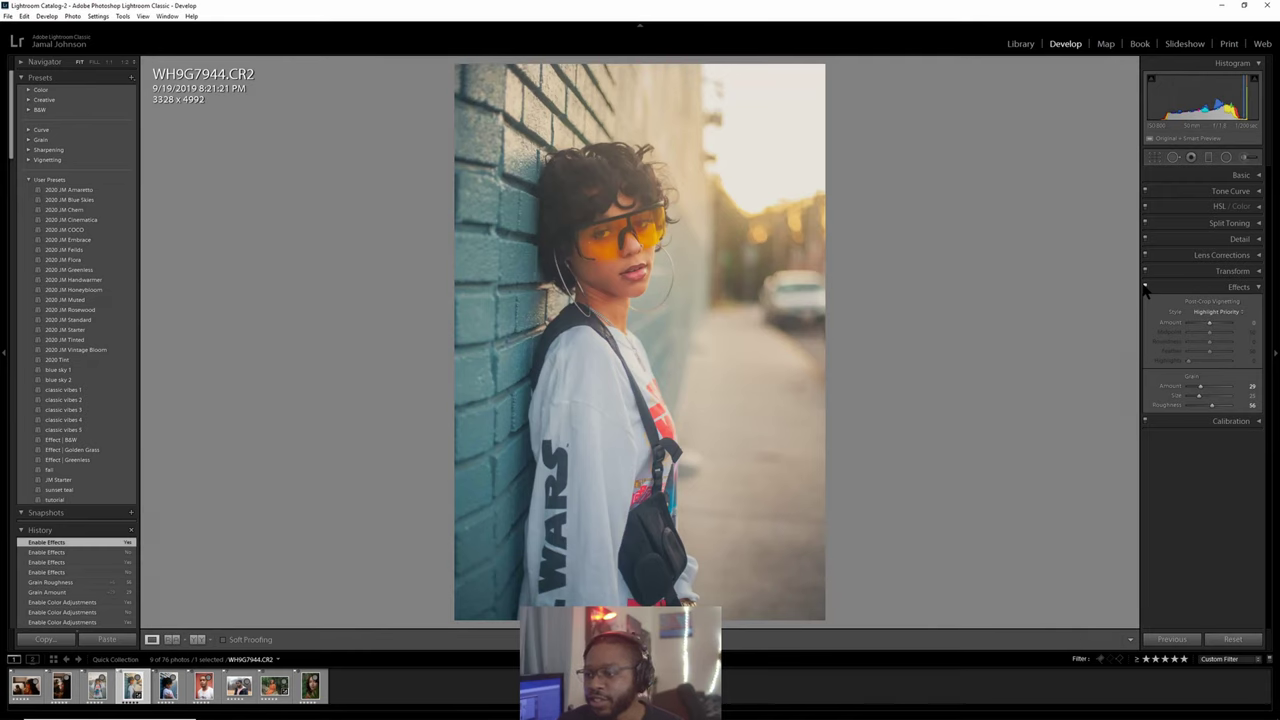
pyautogui.press('\\')
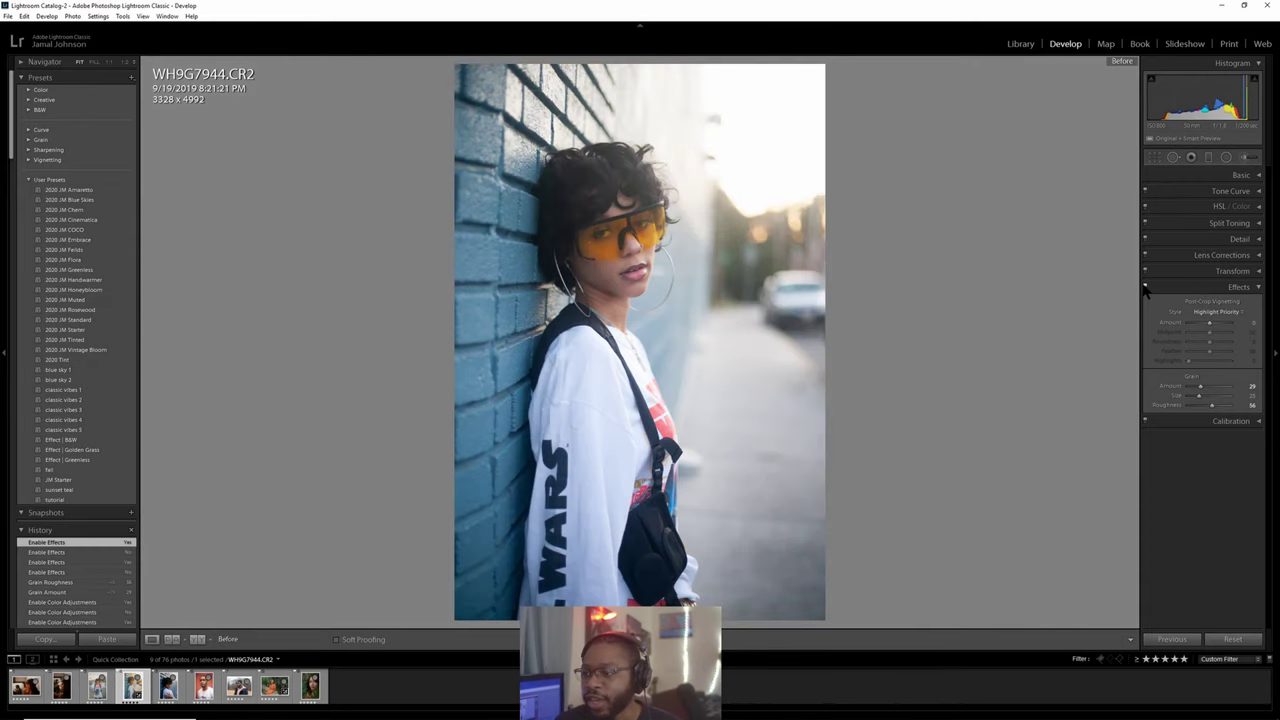
pyautogui.press('\\')
pyautogui.press('\\')
pyautogui.press('\\')
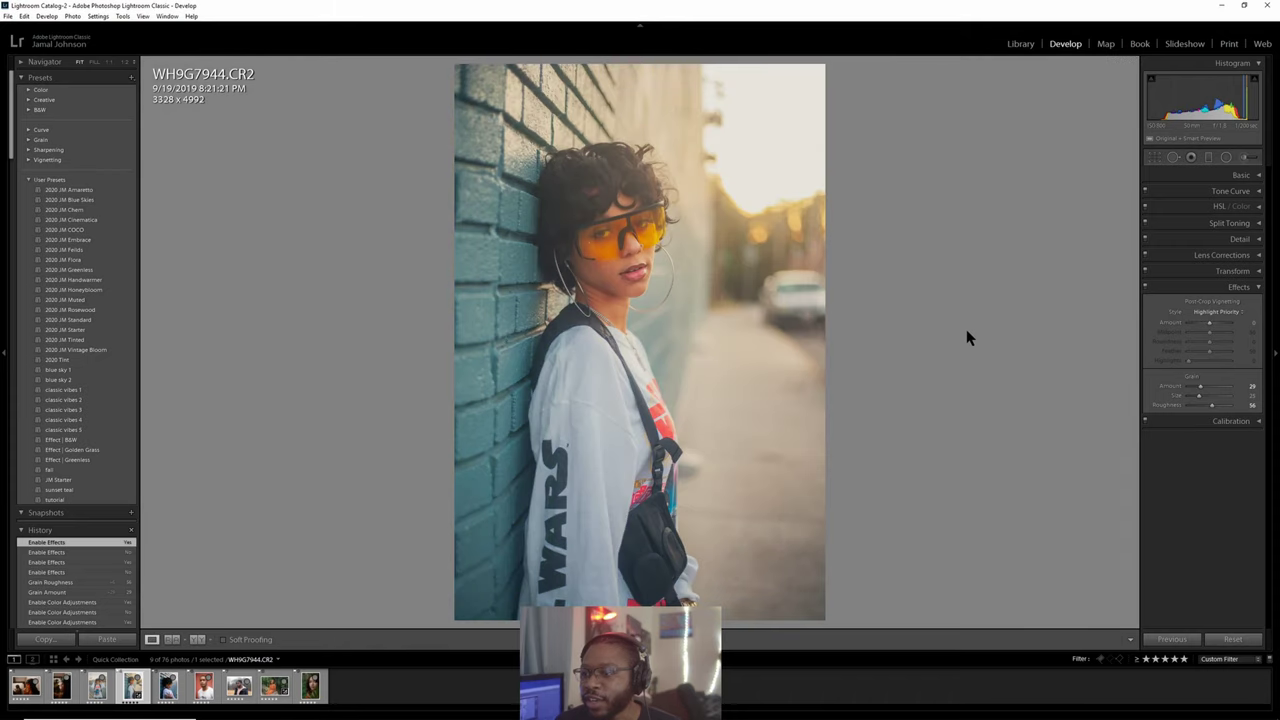
pyautogui.press('\\')
pyautogui.press('\\')
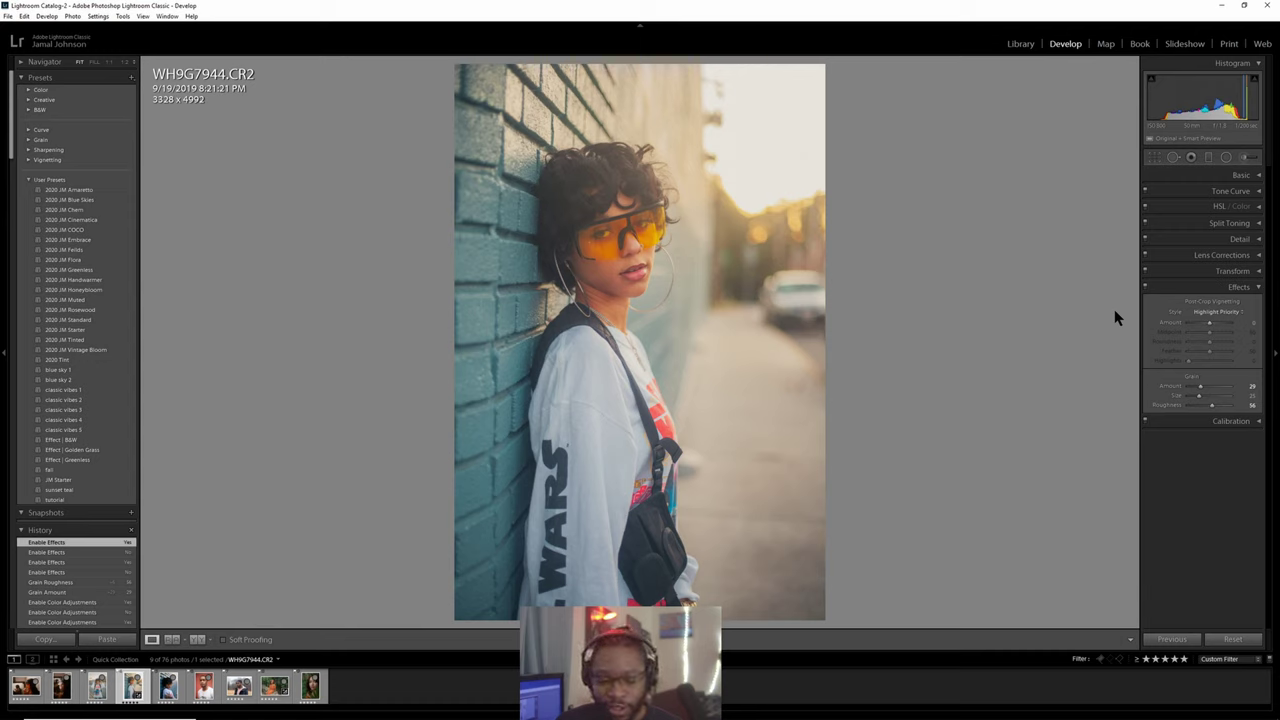
# Try Luminance noise reduction at 100 in the Detail settings and reset it to 0.
pyautogui.click(1240, 287)
pyautogui.click(1247, 240)
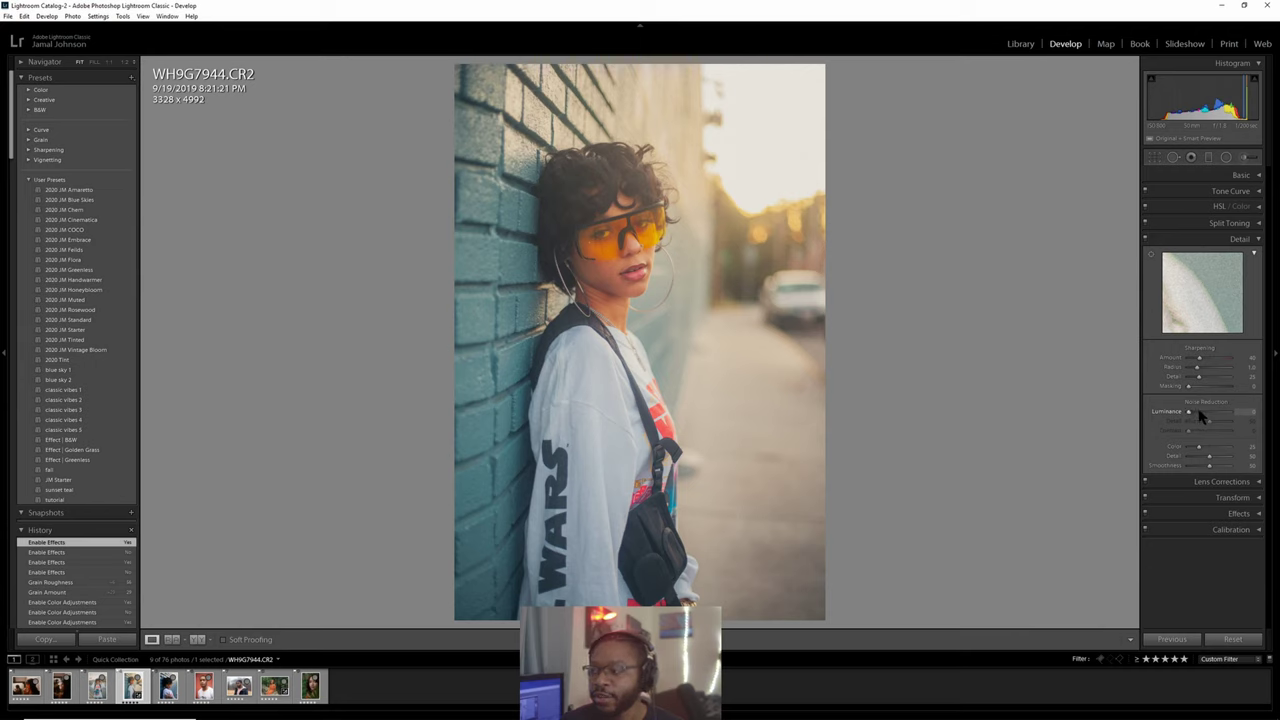
pyautogui.moveTo(1191, 417); pyautogui.dragTo(1262, 421)
pyautogui.doubleClick(1232, 416)
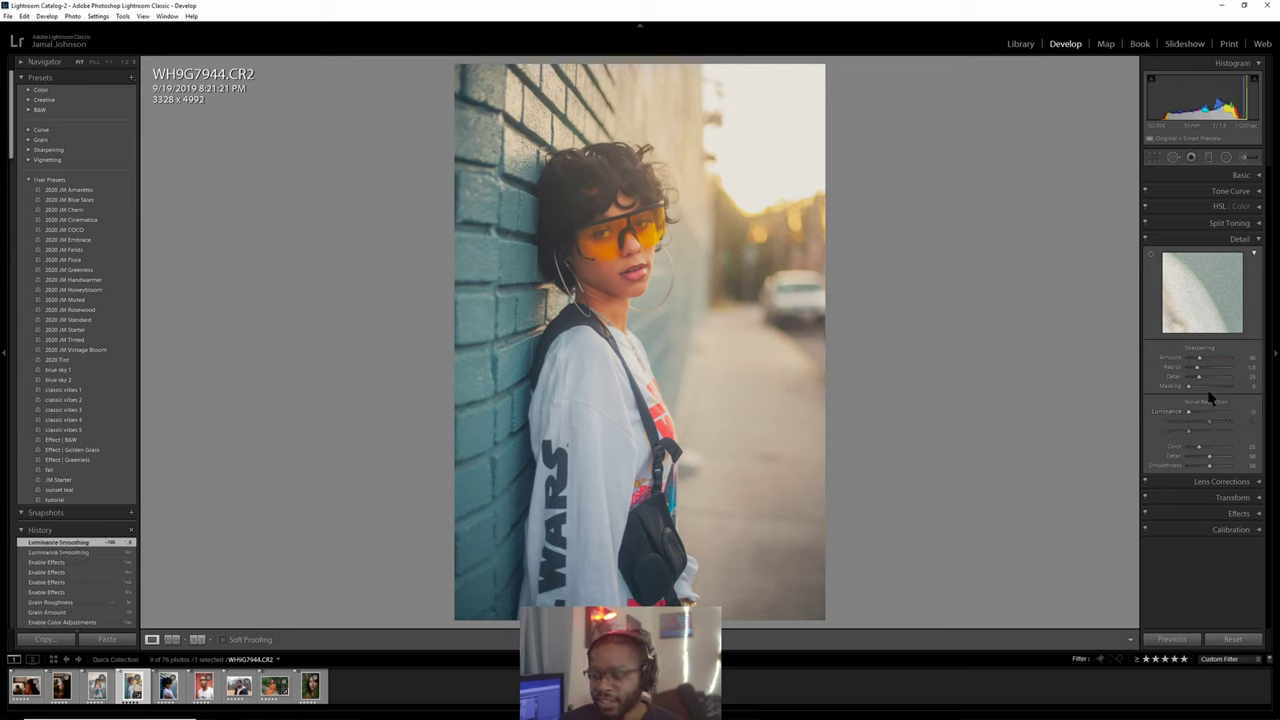
# Try Clarity at -100 in the Basic adjustments and set it back to -10.
pyautogui.click(1252, 178)
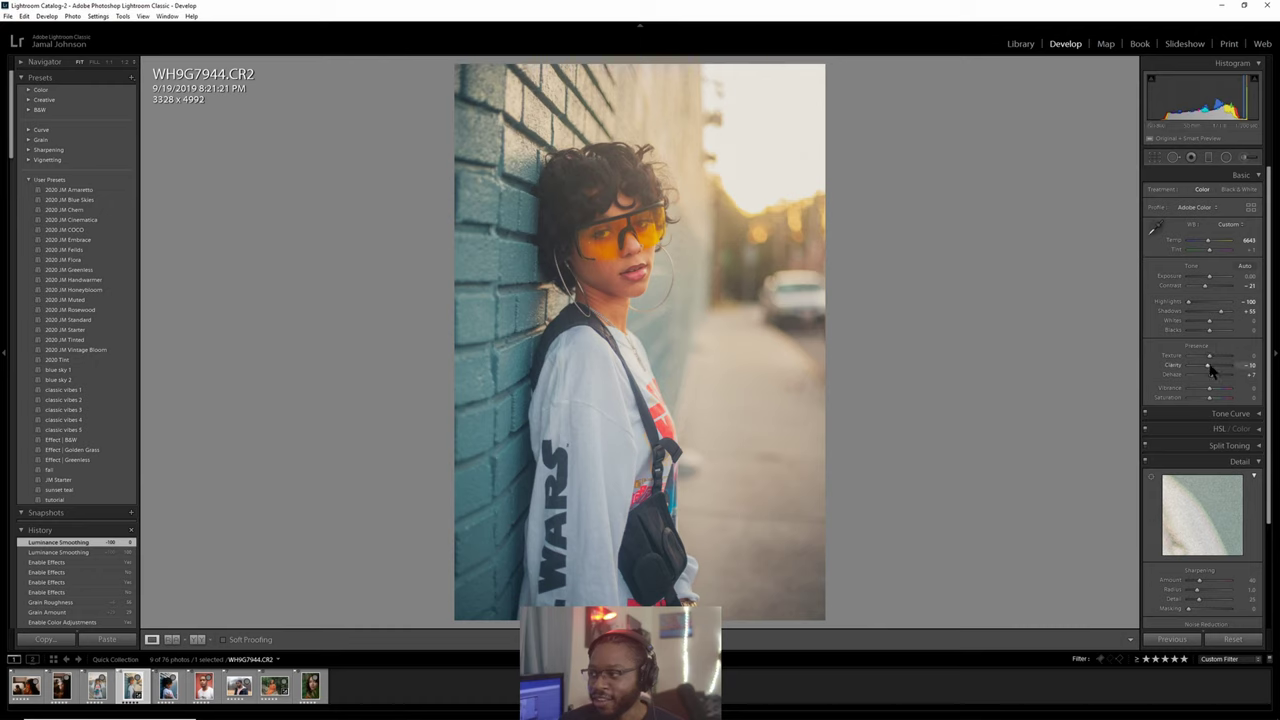
pyautogui.moveTo(1208, 372); pyautogui.dragTo(1182, 371)
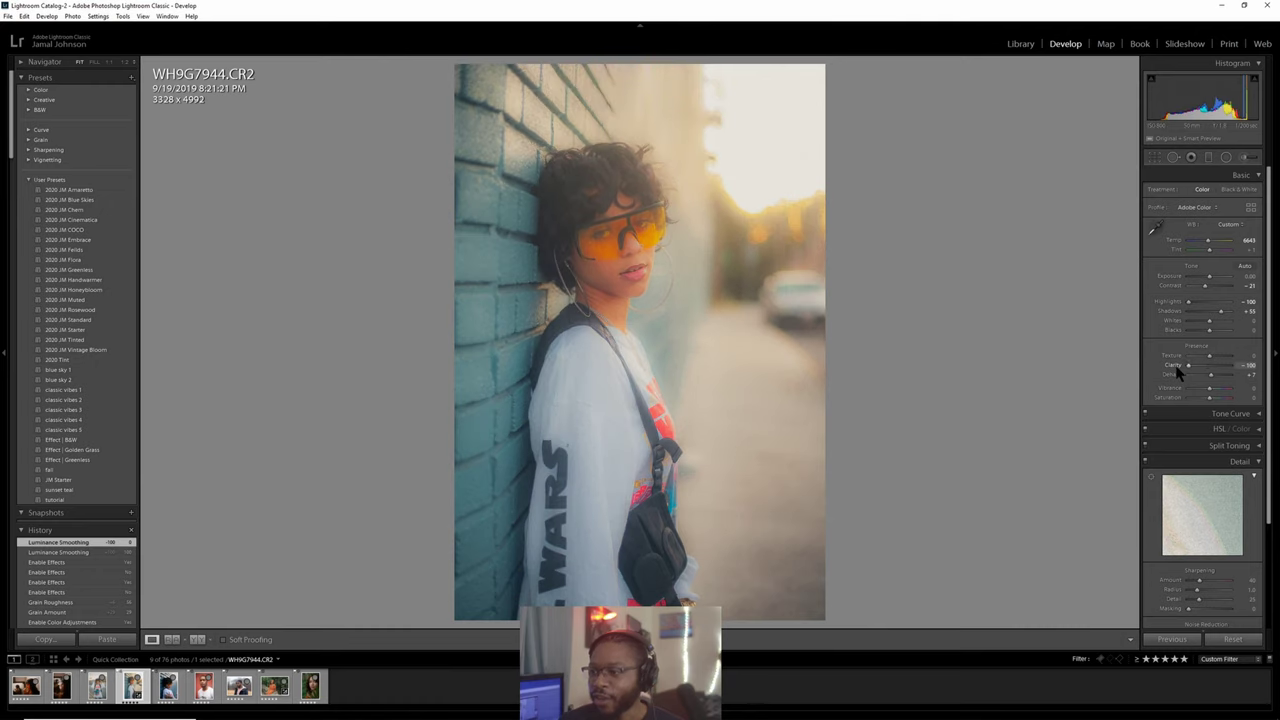
pyautogui.click(1247, 366)
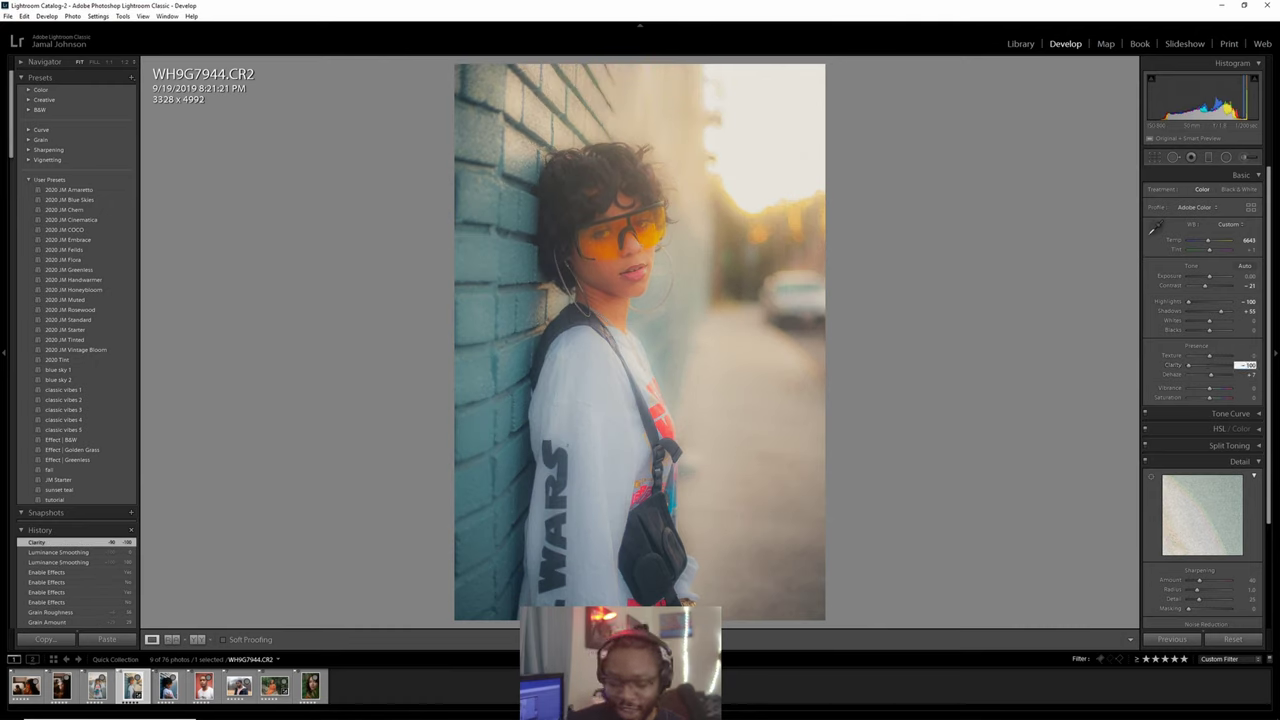
pyautogui.write('100')
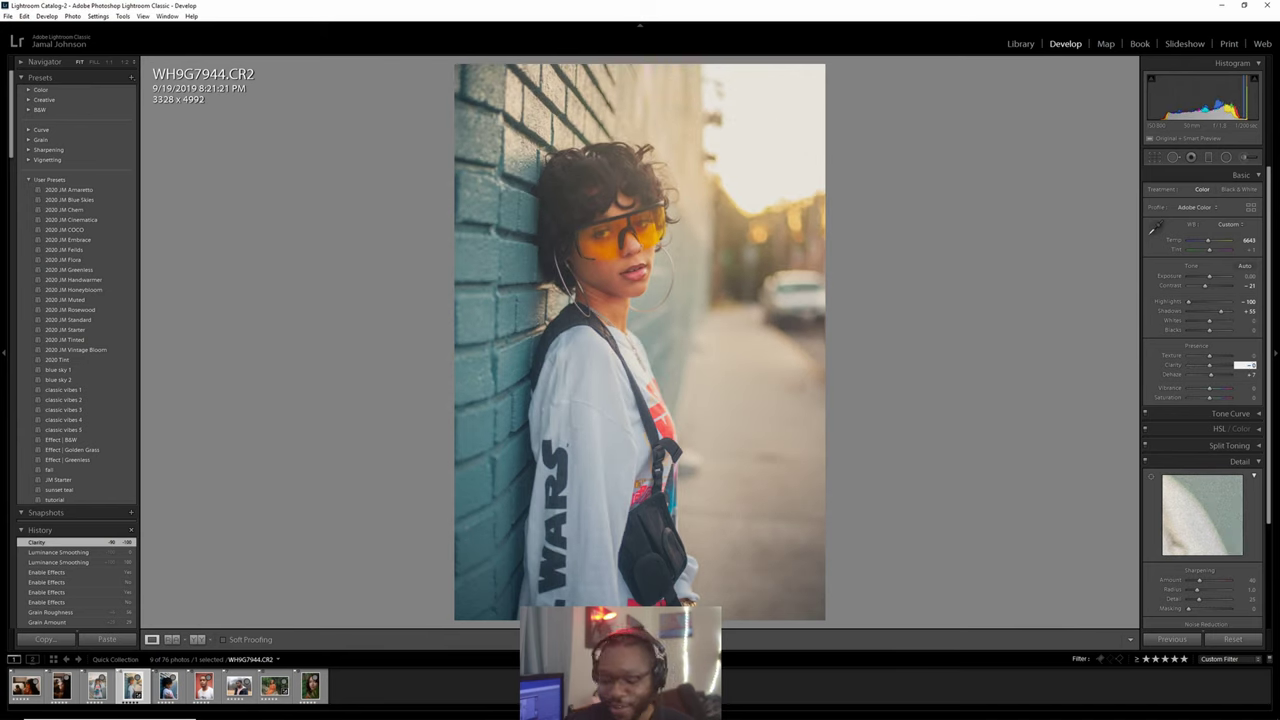
pyautogui.press('Return')
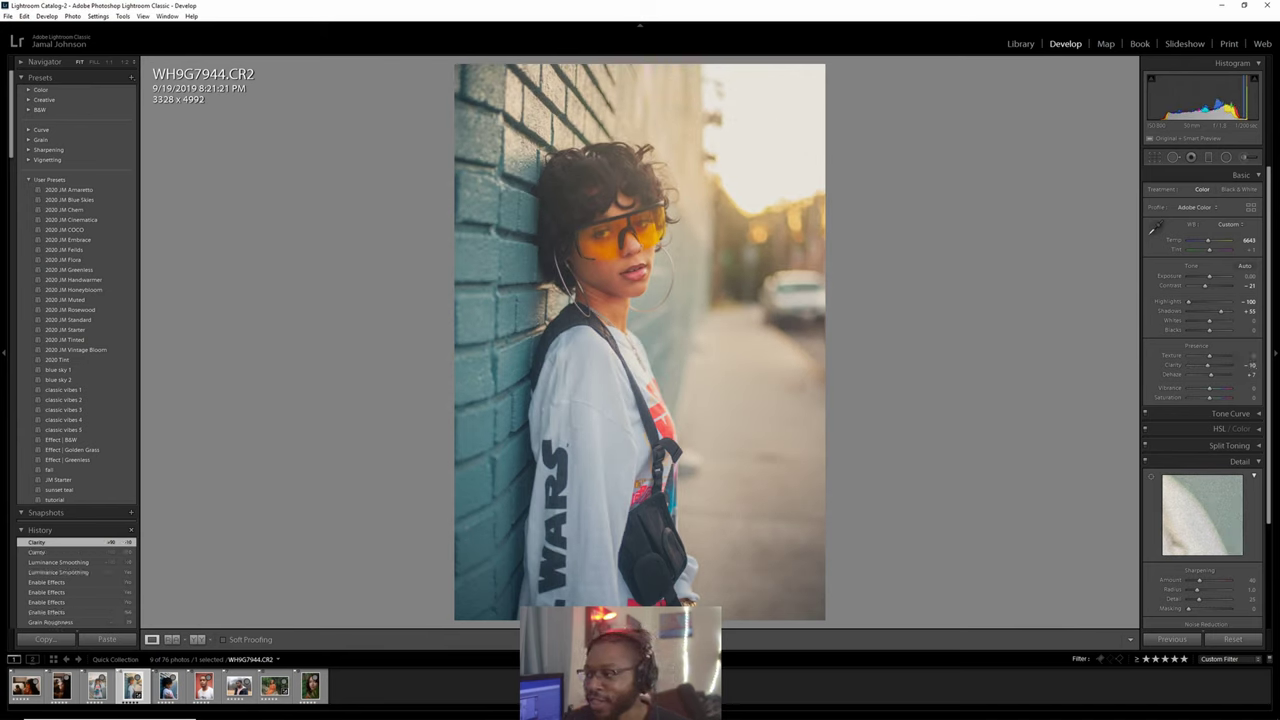
pyautogui.click(1250, 176)
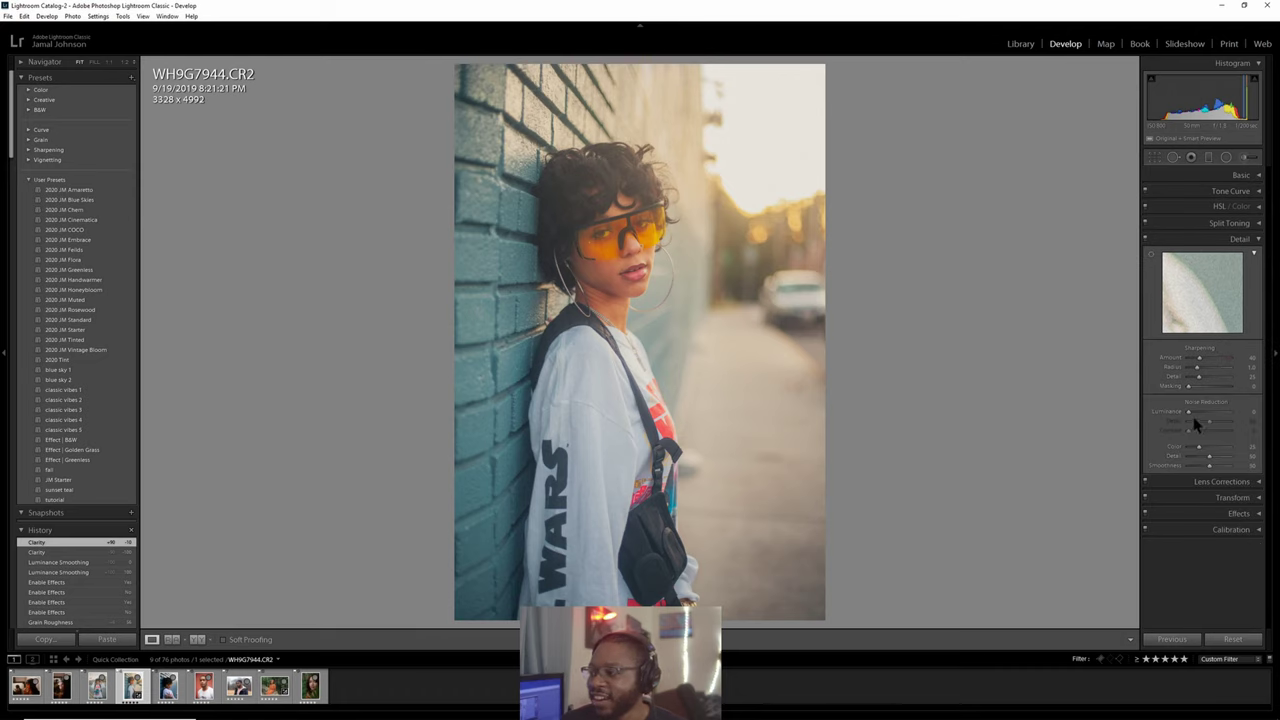
# Try Luminance noise reduction at 15 and Sharpening Amount at 100, returning them to 0 and 40.
pyautogui.moveTo(1190, 412)
pyautogui.mouseDown()
pyautogui.moveTo(1251, 415)
pyautogui.moveTo(1196, 418)
pyautogui.mouseUp()
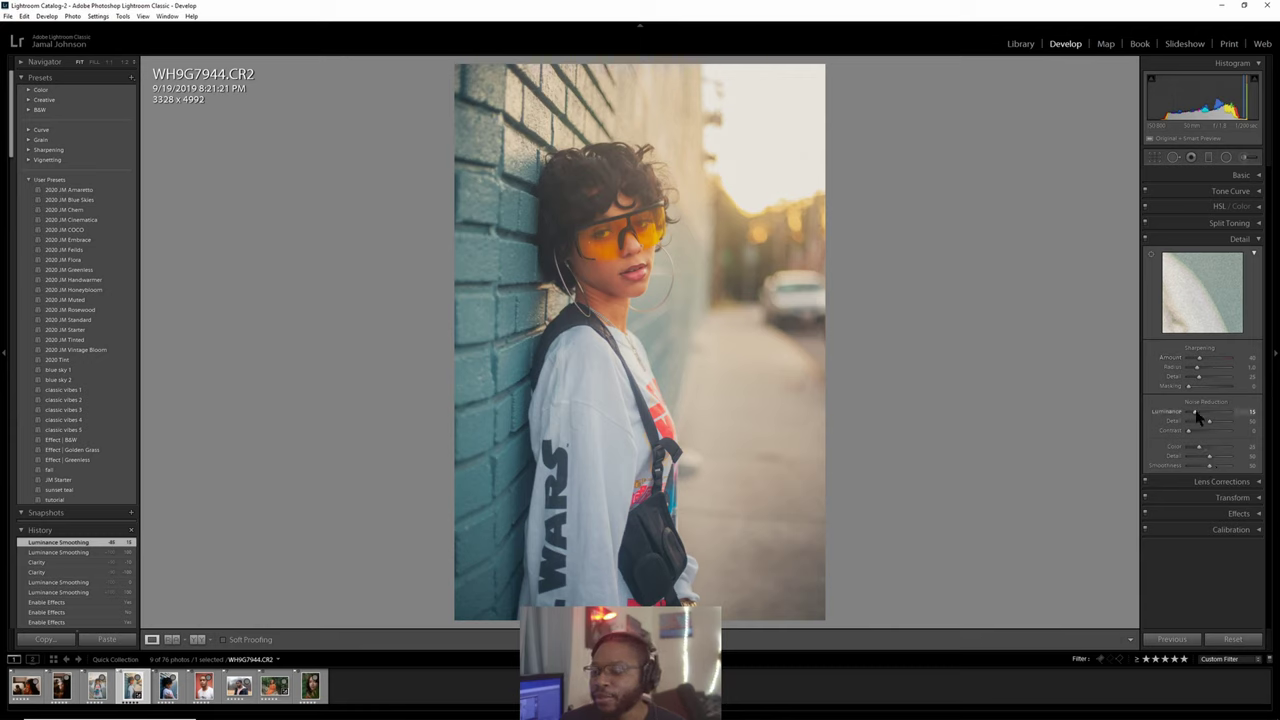
pyautogui.doubleClick(1160, 411)
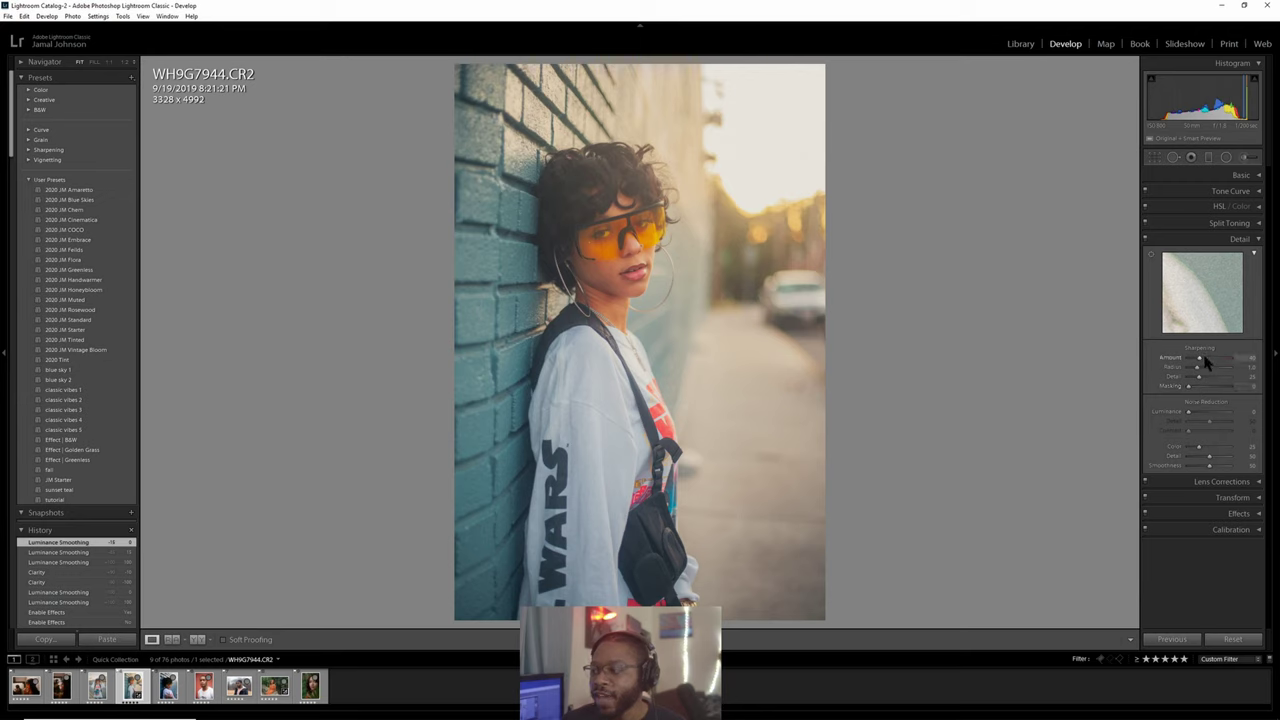
pyautogui.moveTo(1204, 361); pyautogui.dragTo(1217, 362)
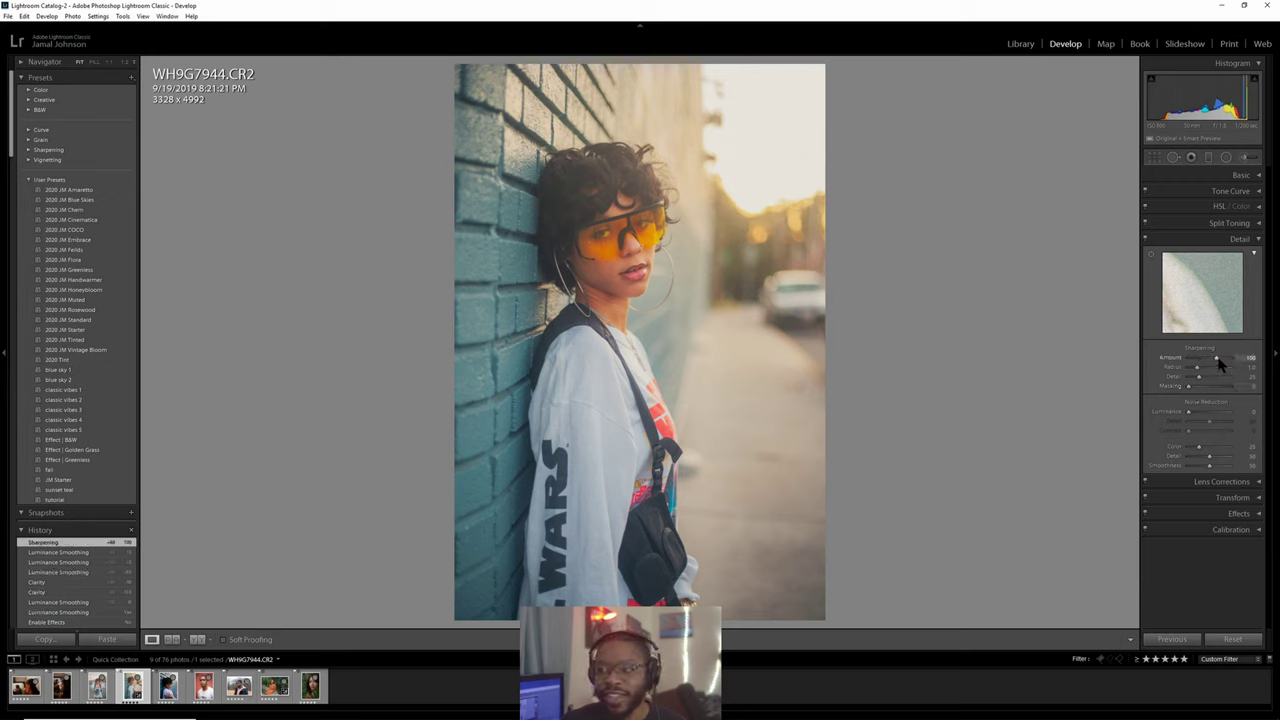
pyautogui.moveTo(1218, 362); pyautogui.dragTo(1200, 366)
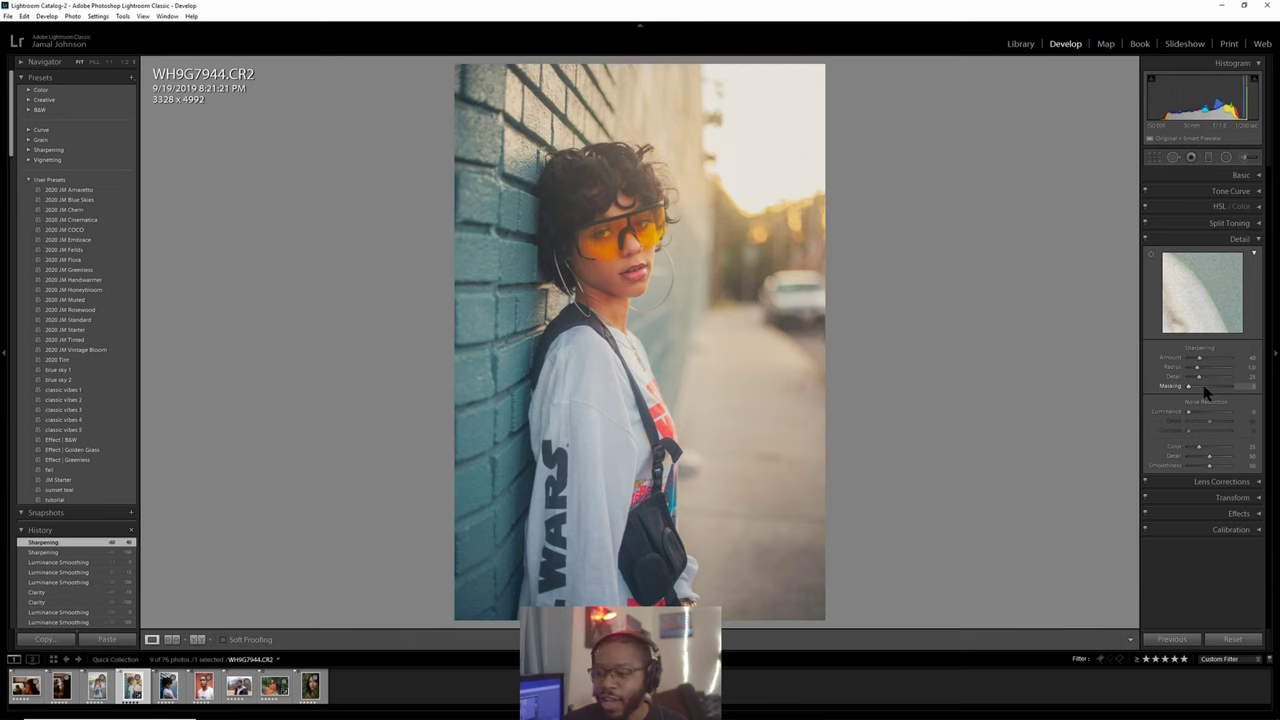
# Set the Sharpening Masking to 88 using the black-and-white edge mask preview.
pyautogui.press('alt')
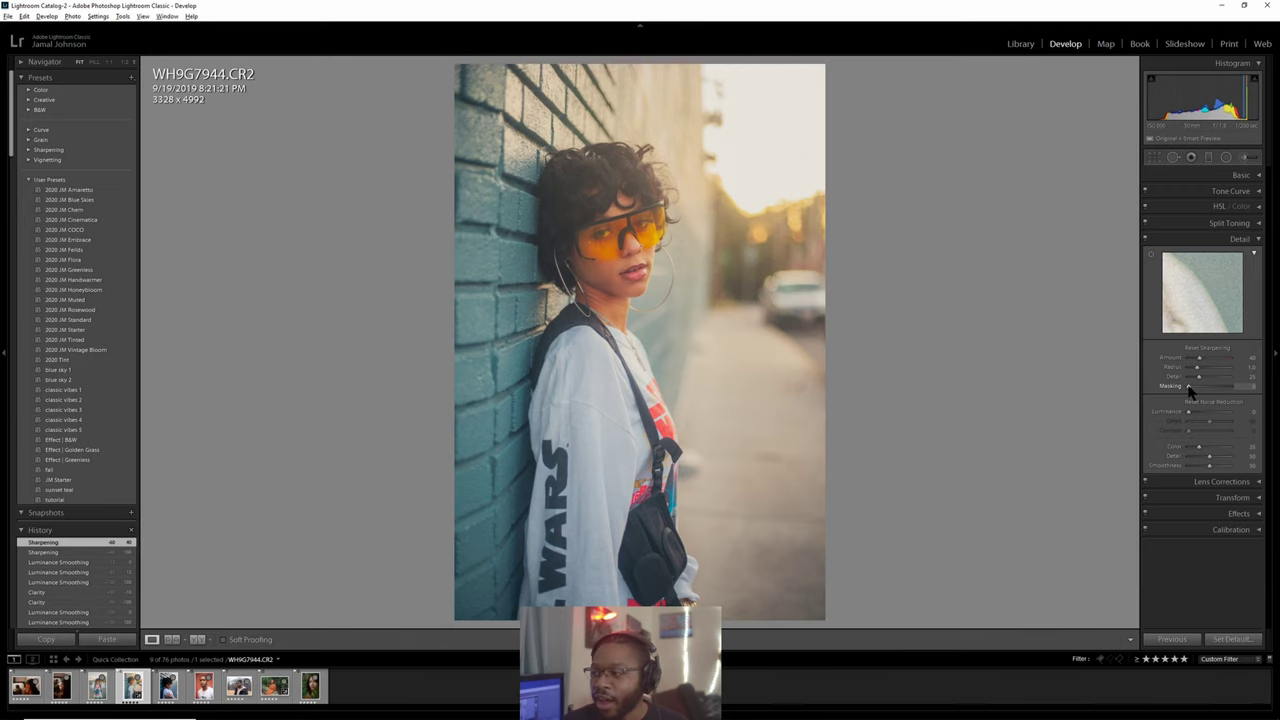
pyautogui.moveTo(1189, 390); pyautogui.dragTo(1227, 400)
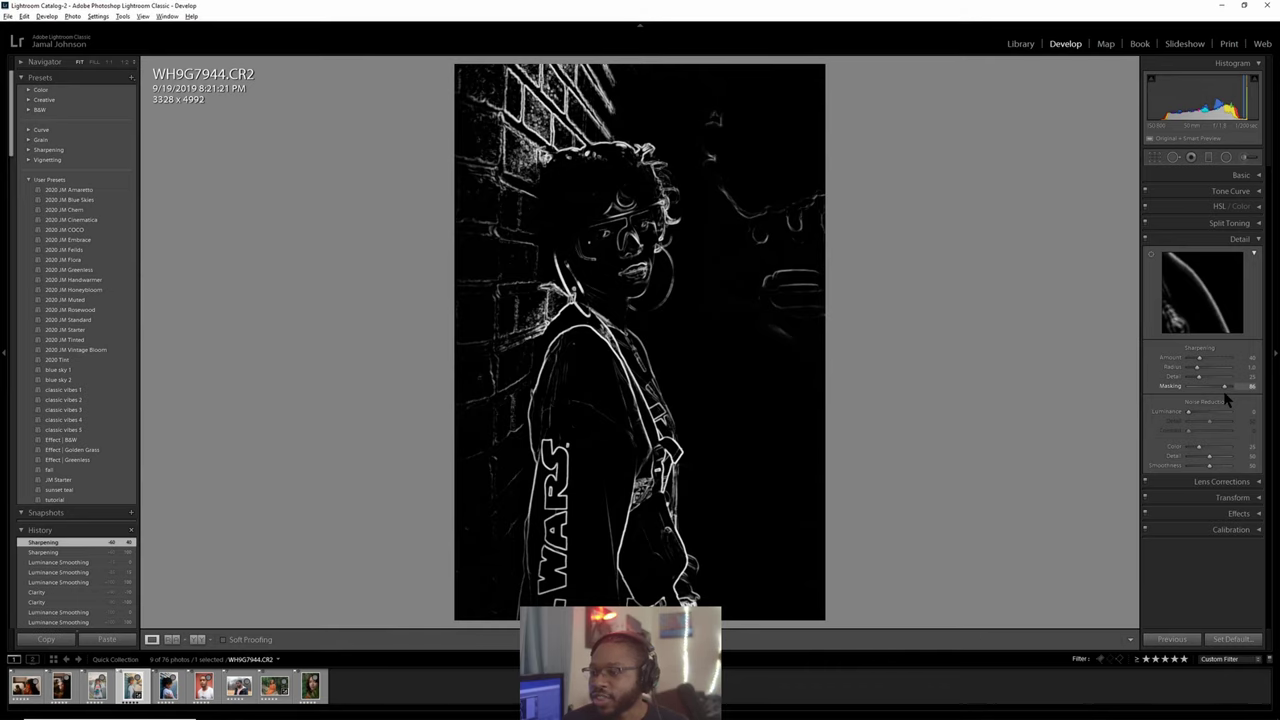
pyautogui.moveTo(1227, 400)
pyautogui.mouseDown()
pyautogui.moveTo(1167, 398)
pyautogui.moveTo(1228, 402)
pyautogui.mouseUp()
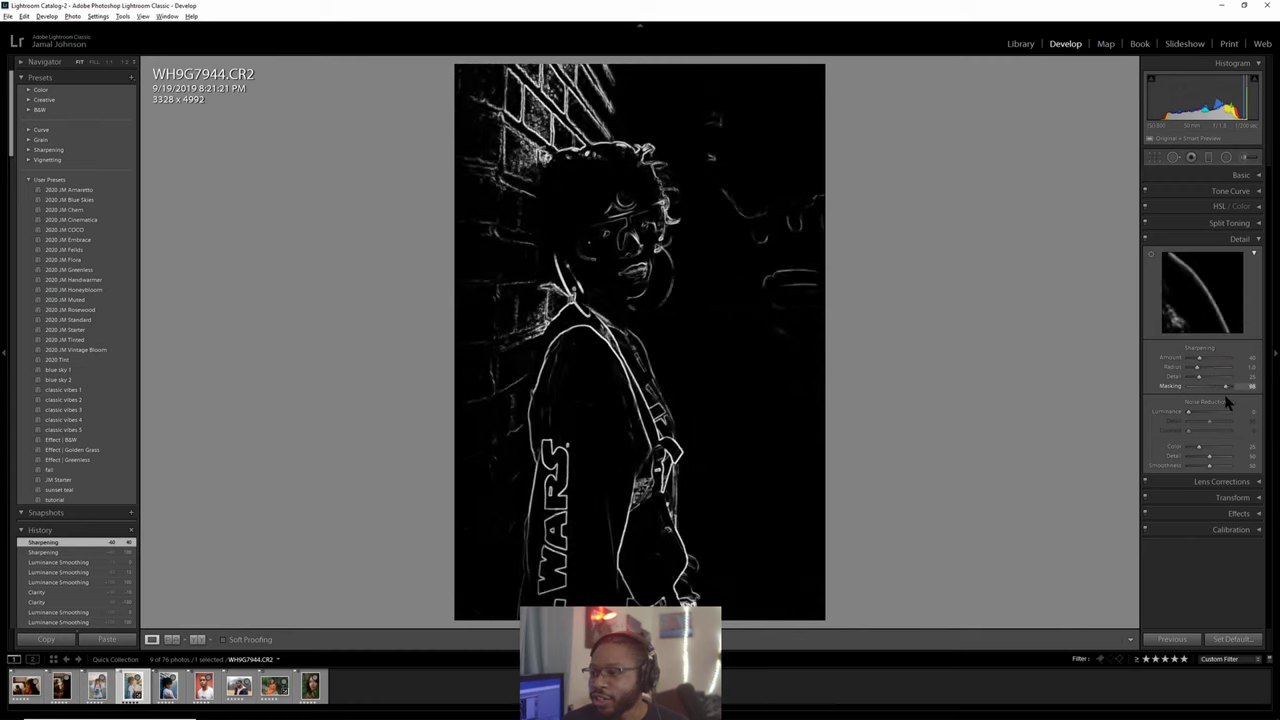
pyautogui.moveTo(1228, 402); pyautogui.dragTo(1228, 402)
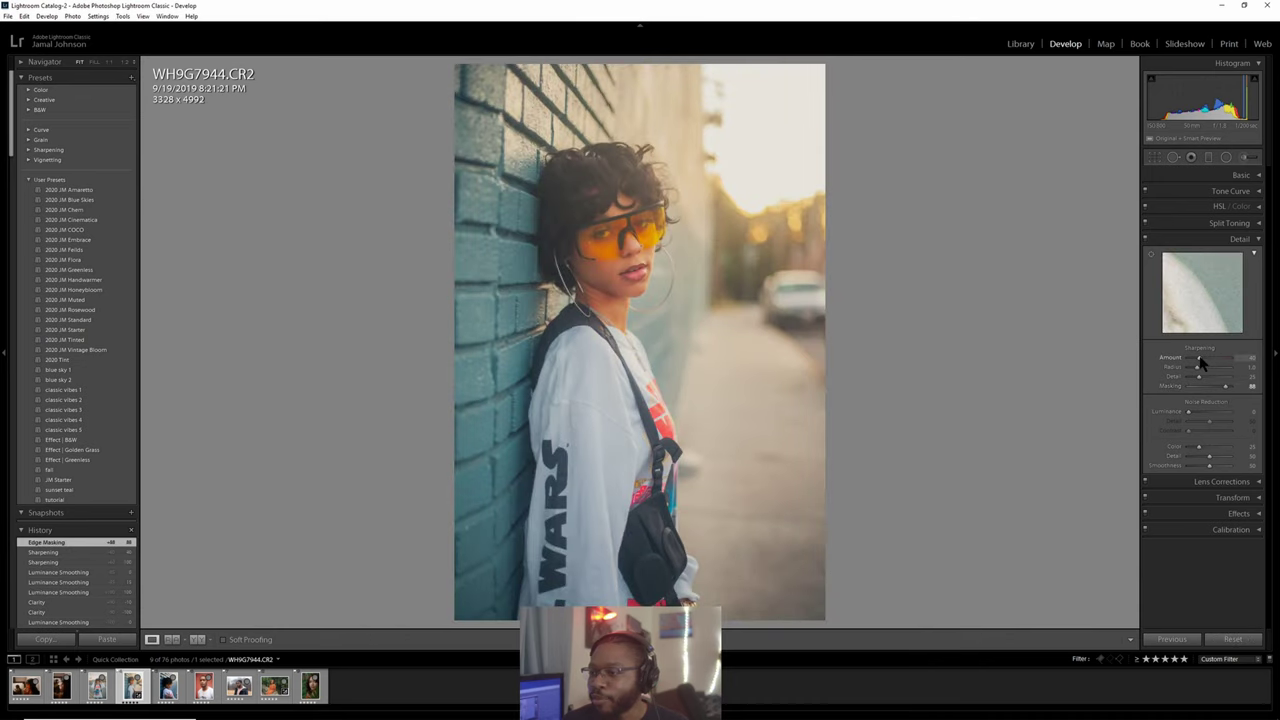
# Set the Sharpening Amount to 77 and Detail to 38, checking the face up close.
pyautogui.moveTo(1199, 357); pyautogui.dragTo(1205, 384)
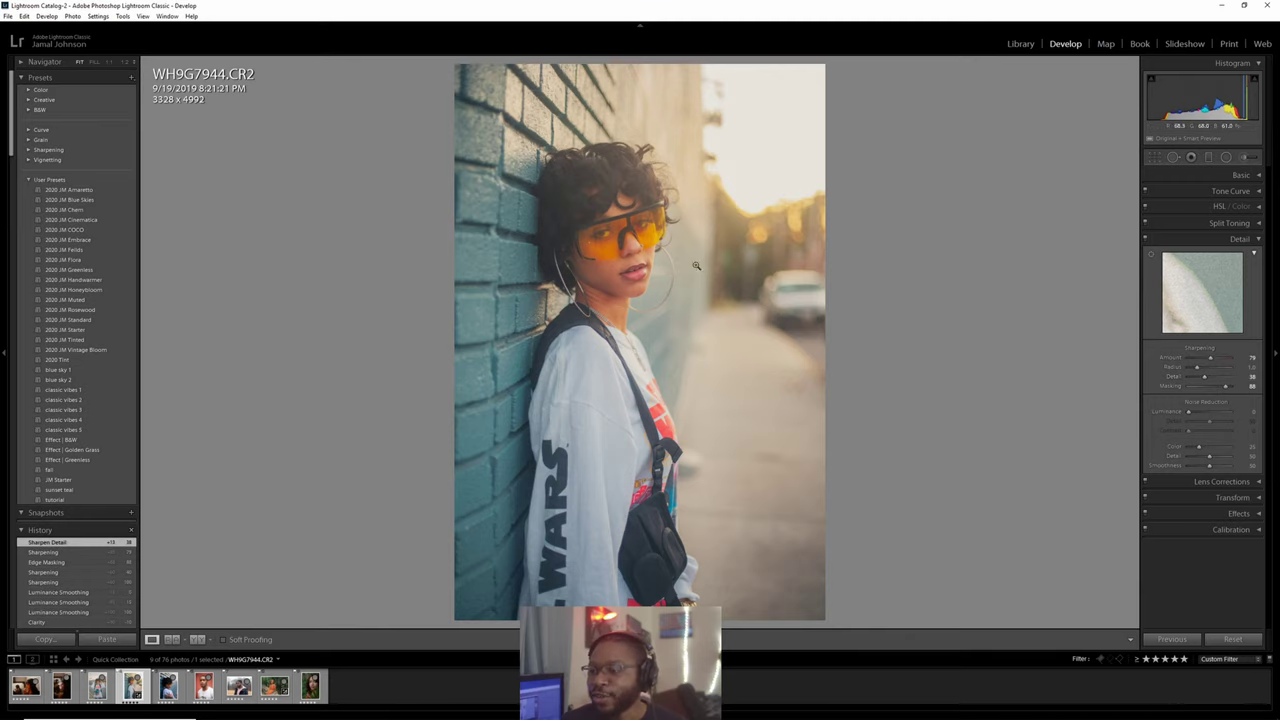
pyautogui.click(622, 254)
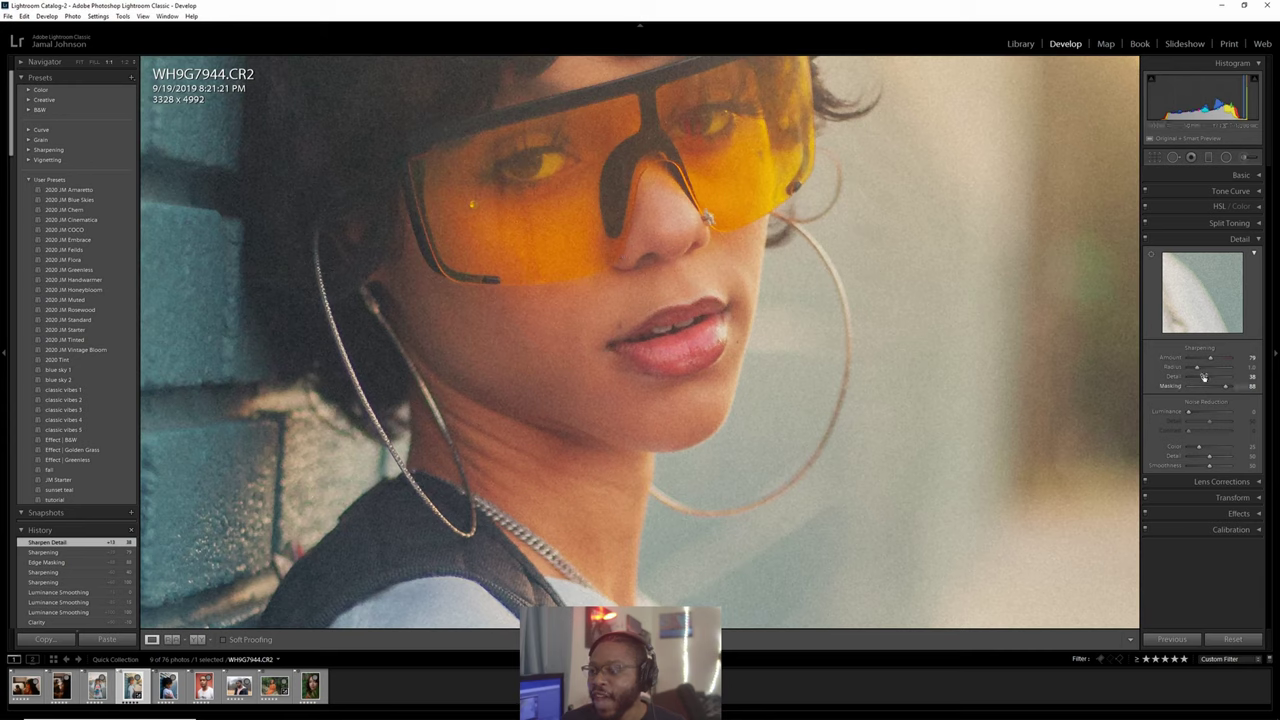
pyautogui.moveTo(1213, 360)
pyautogui.mouseDown()
pyautogui.moveTo(1168, 362)
pyautogui.moveTo(1209, 363)
pyautogui.mouseUp()
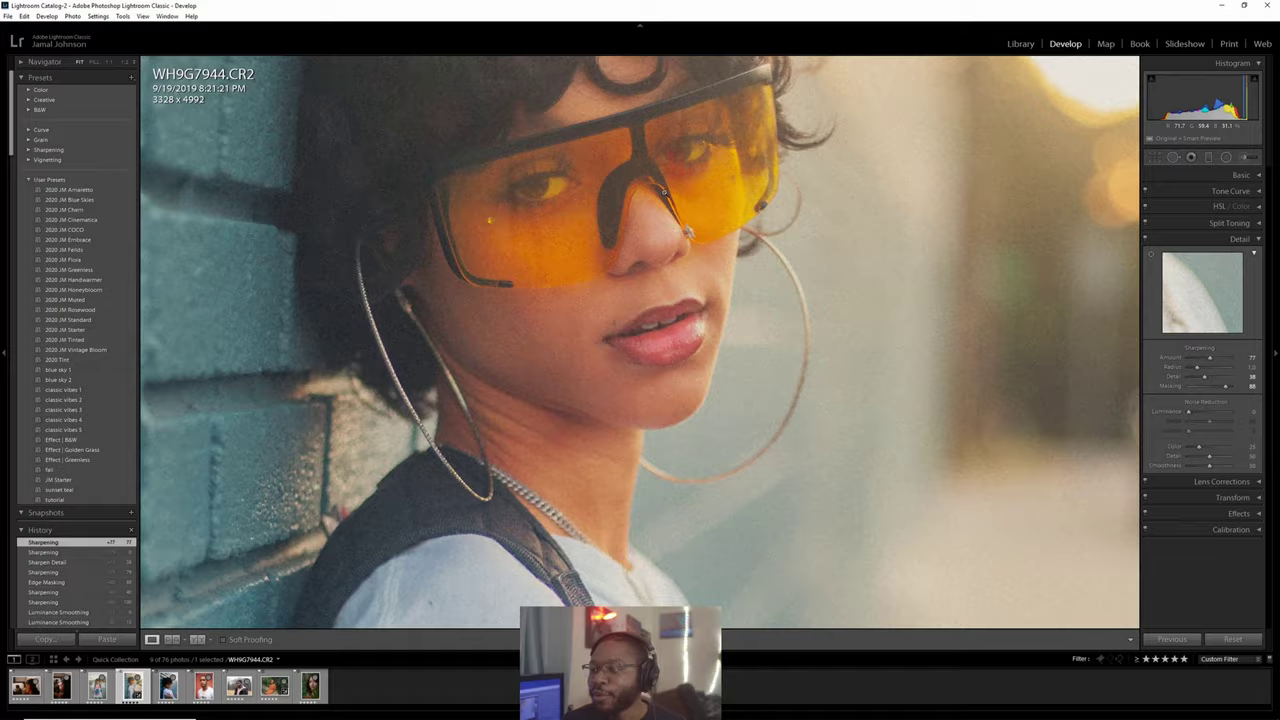
pyautogui.click(686, 232)
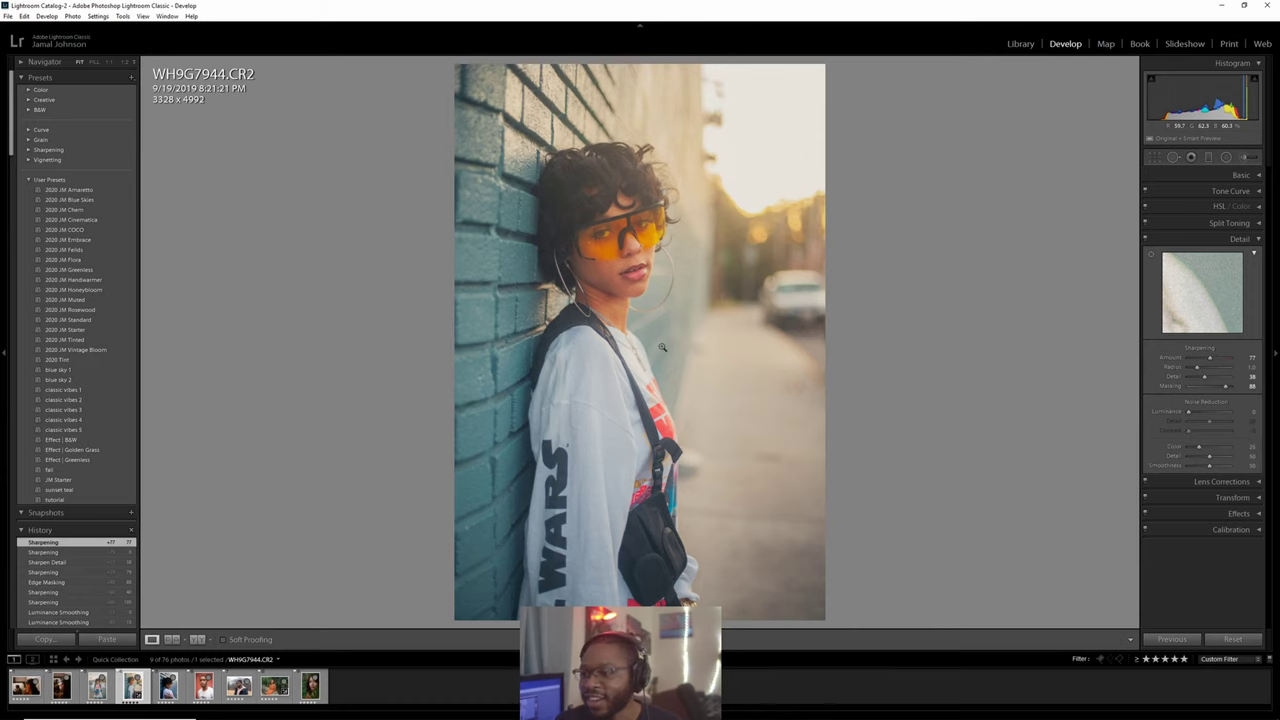
pyautogui.click(1252, 240)
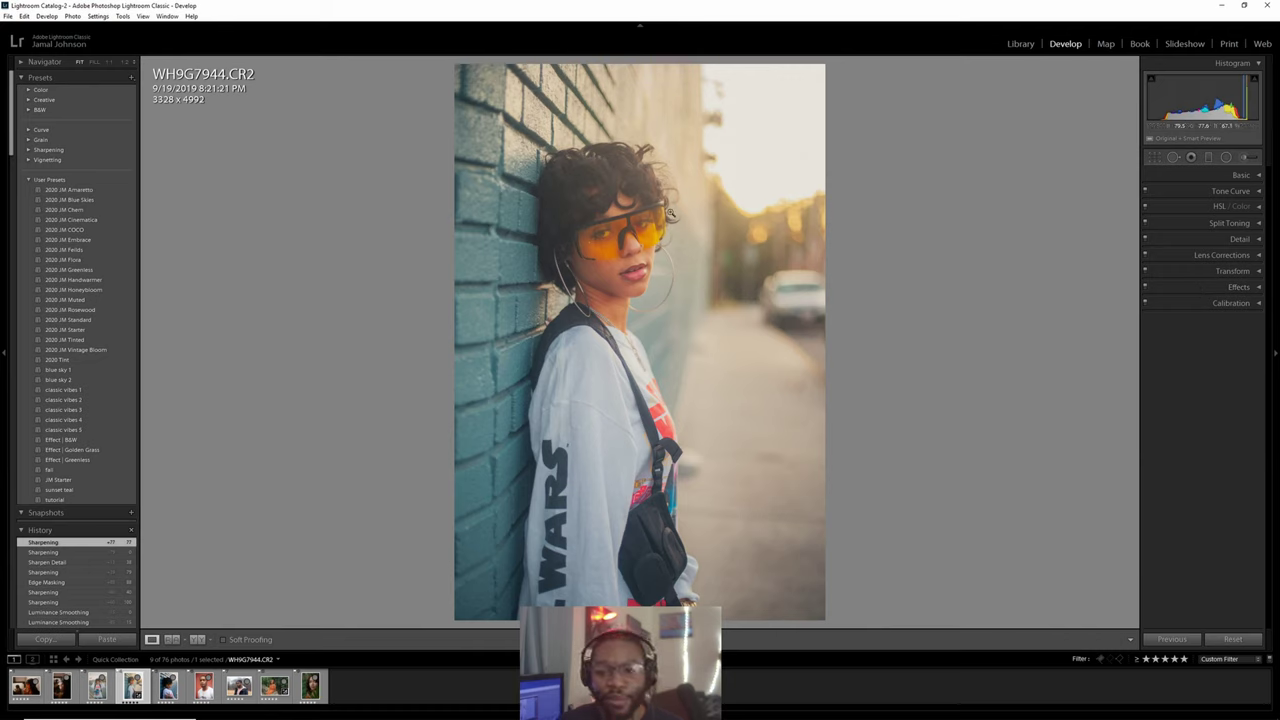
# Start a new develop preset named "sunset" in User Presets and clear all its included adjustment settings.
pyautogui.click(130, 78)
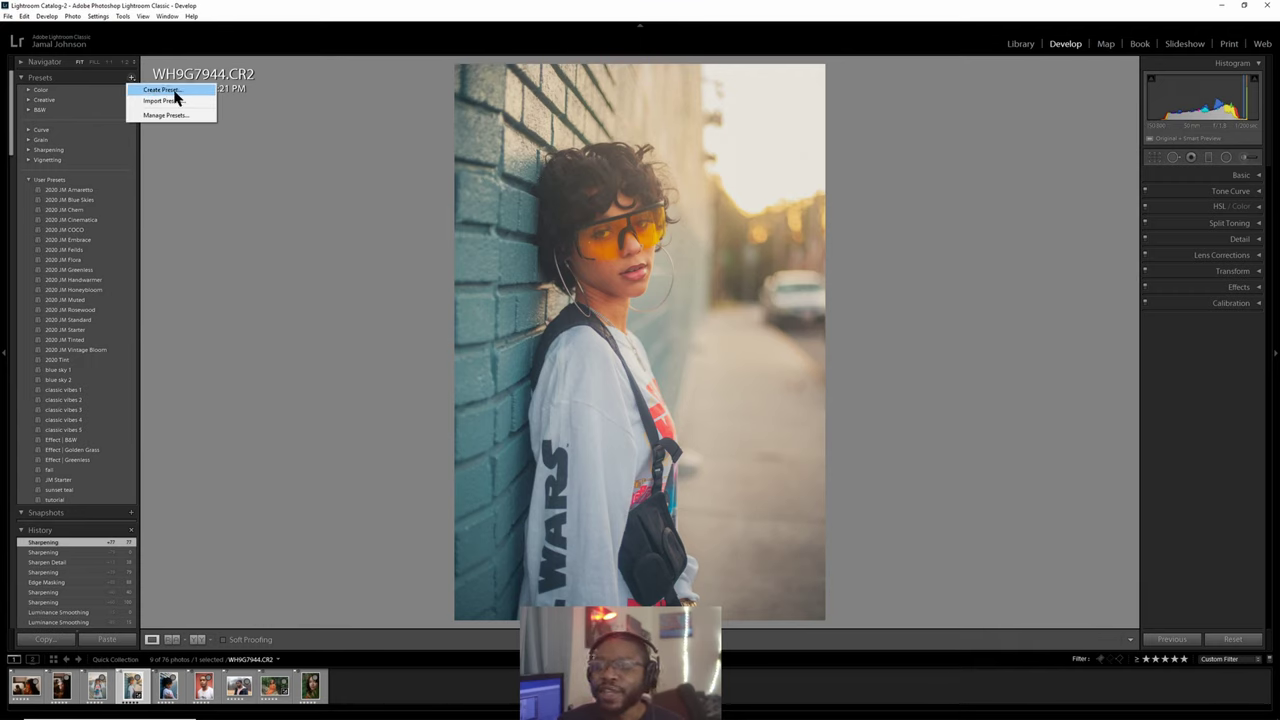
pyautogui.click(174, 91)
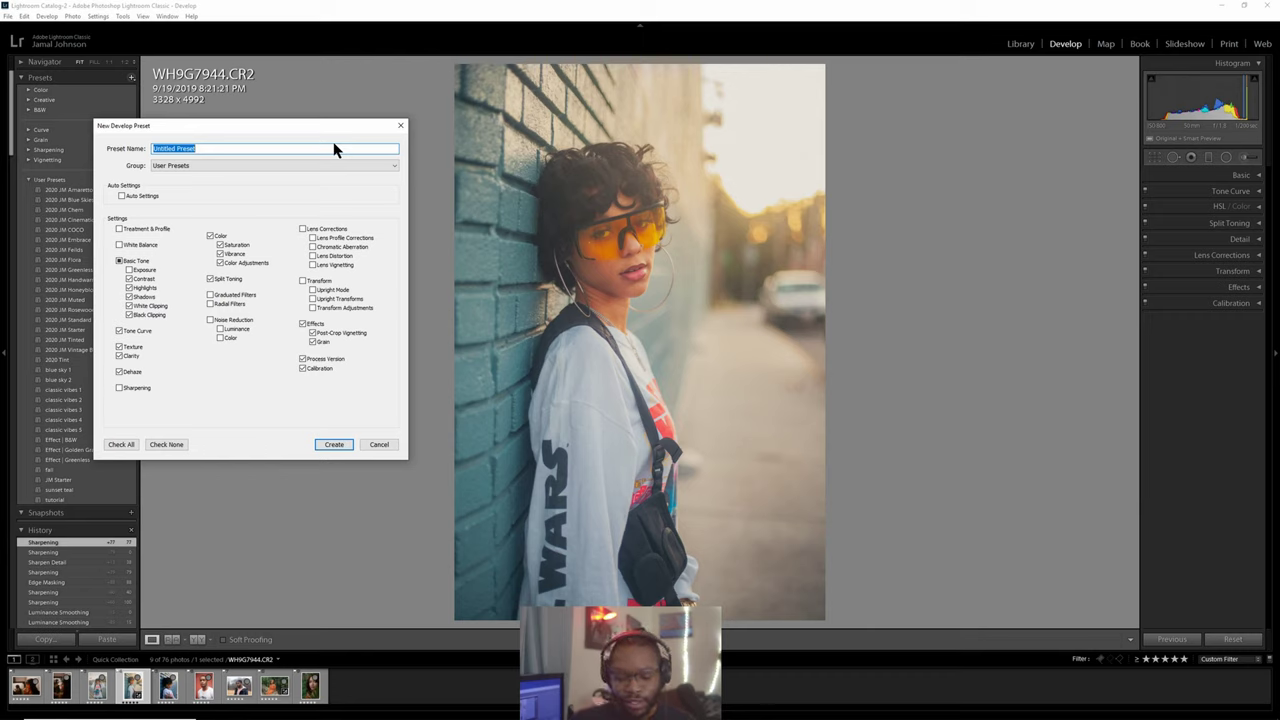
pyautogui.write('sense')
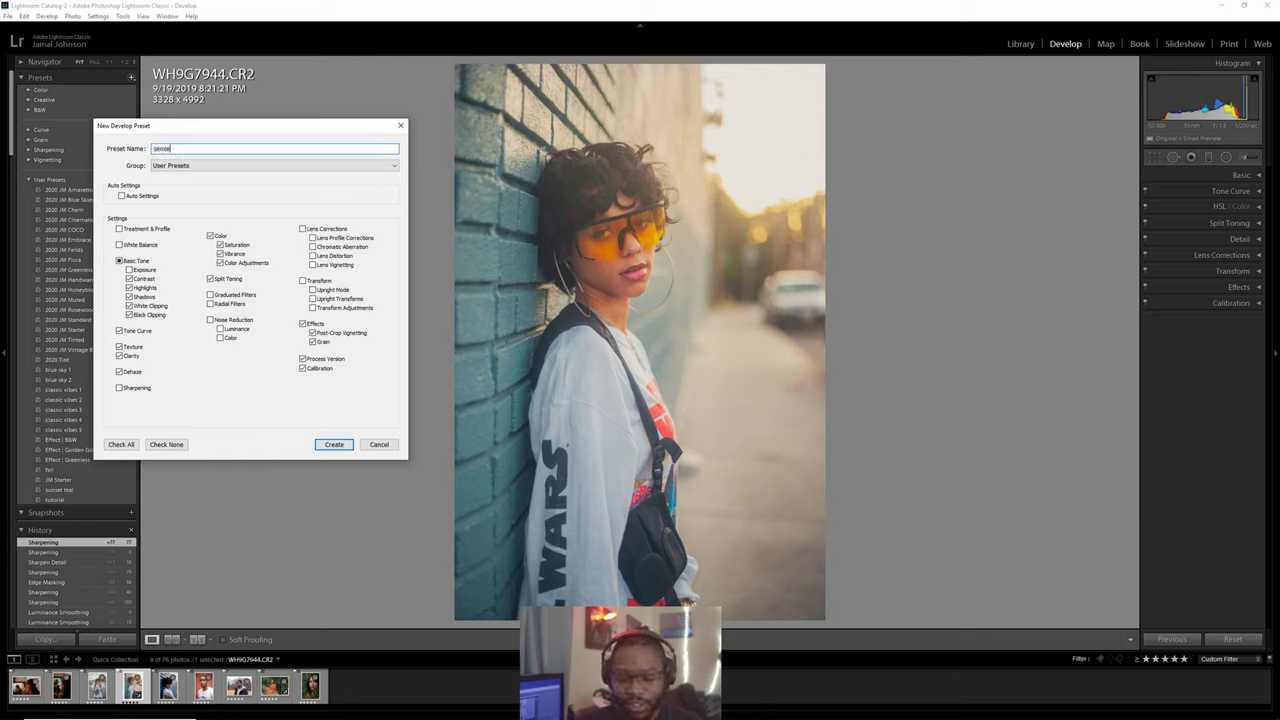
pyautogui.write('t')
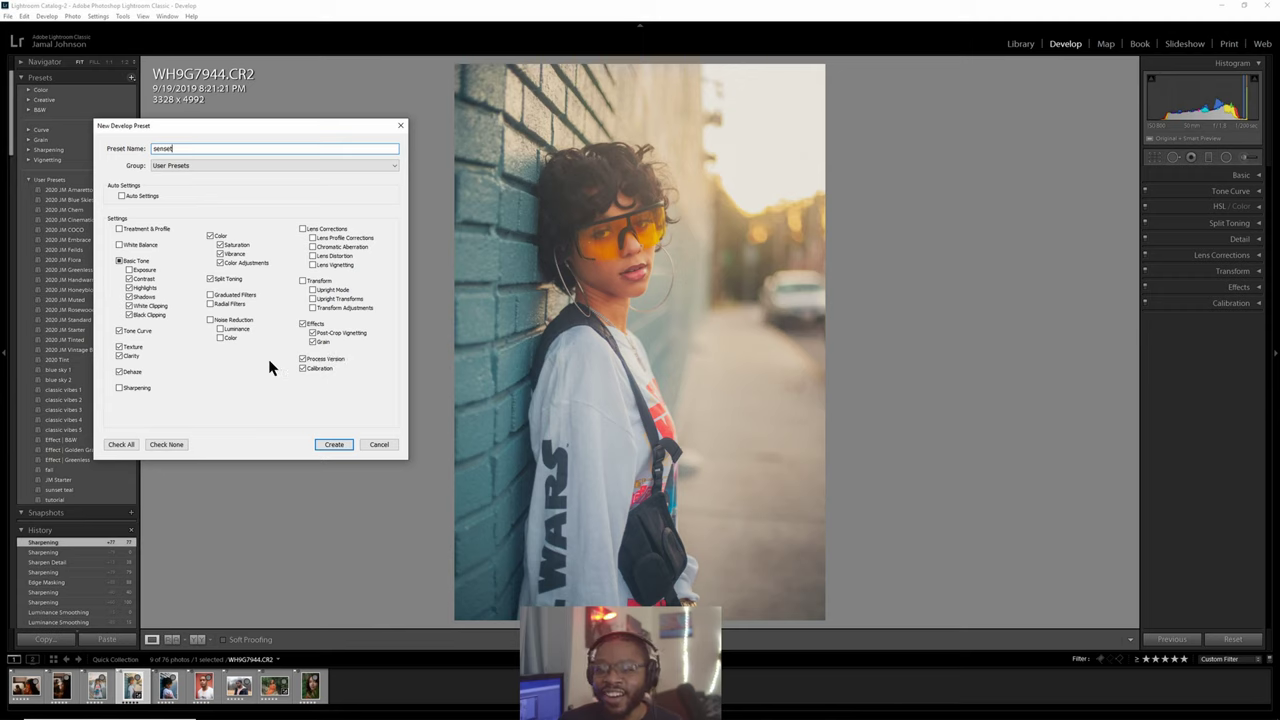
pyautogui.click(166, 444)
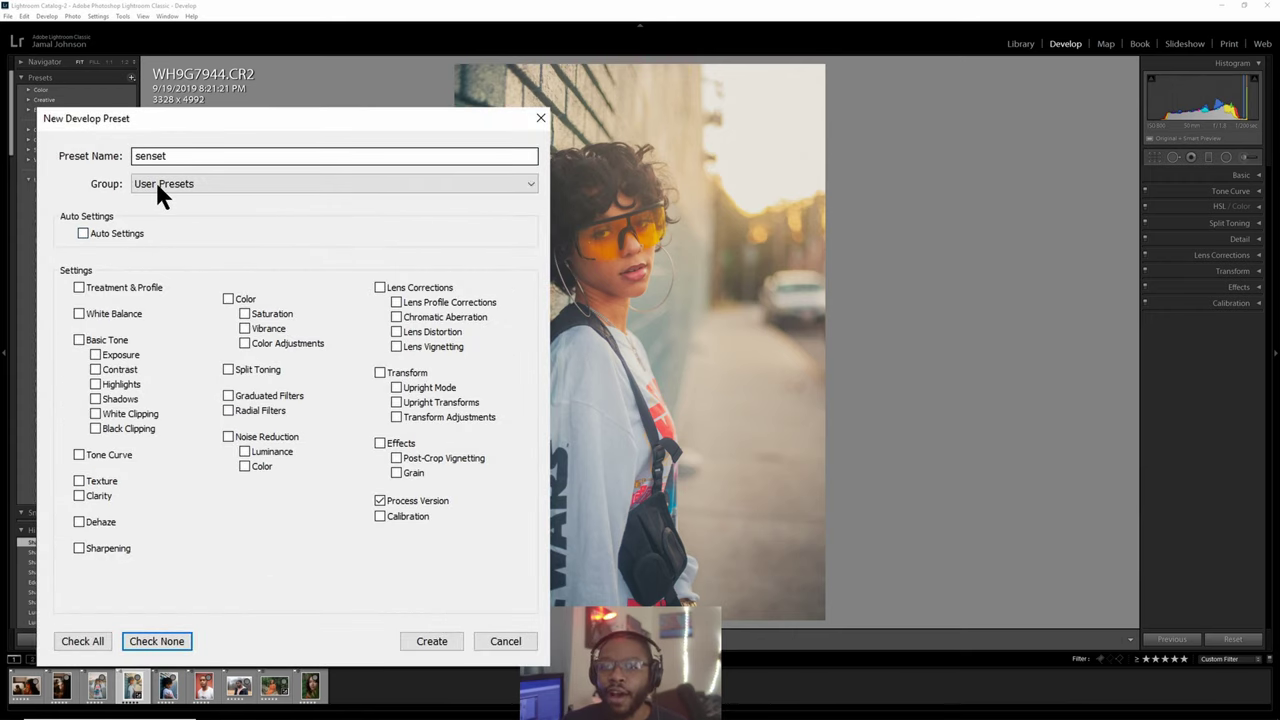
pyautogui.moveTo(171, 158); pyautogui.dragTo(134, 156)
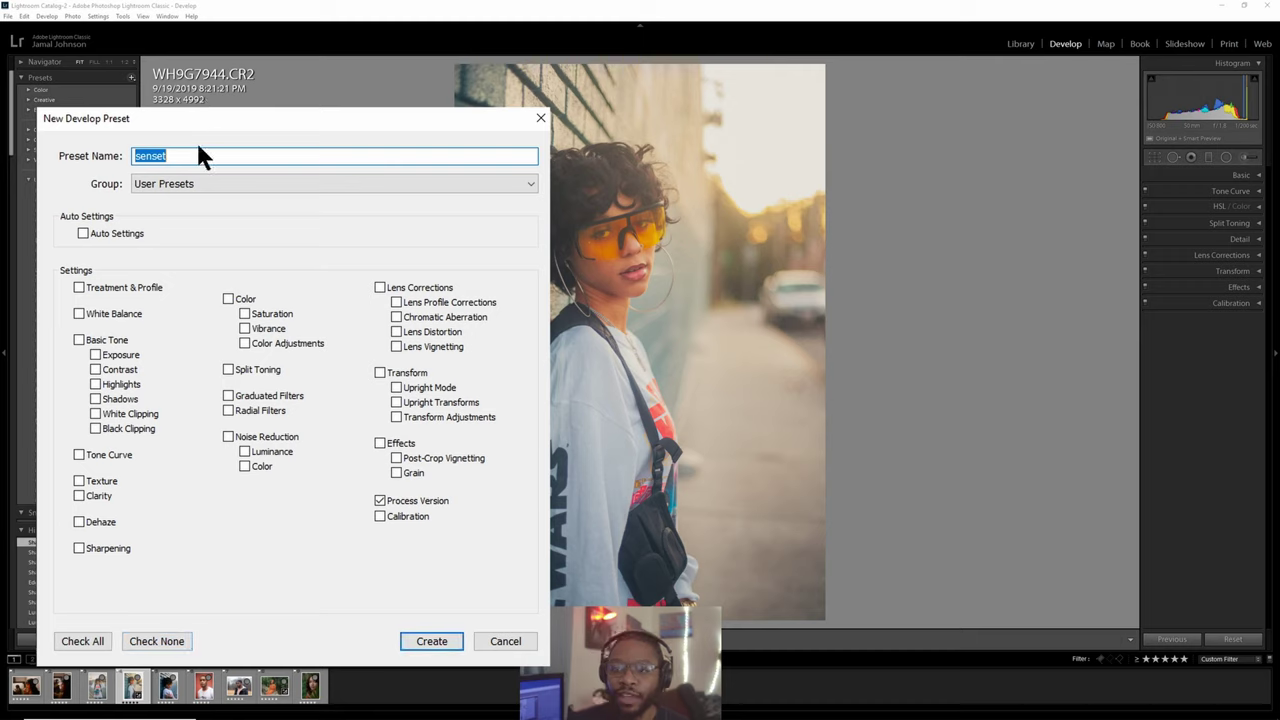
pyautogui.click(146, 156)
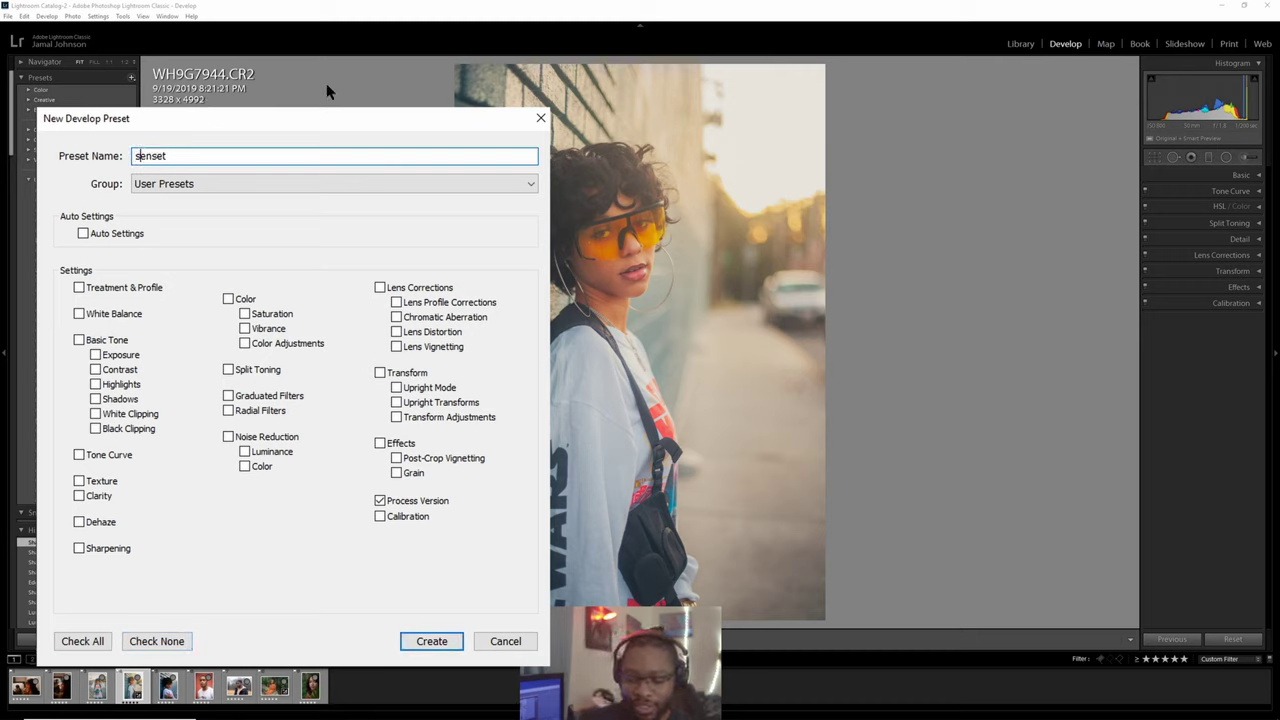
pyautogui.press('BackSpace')
pyautogui.write('u')
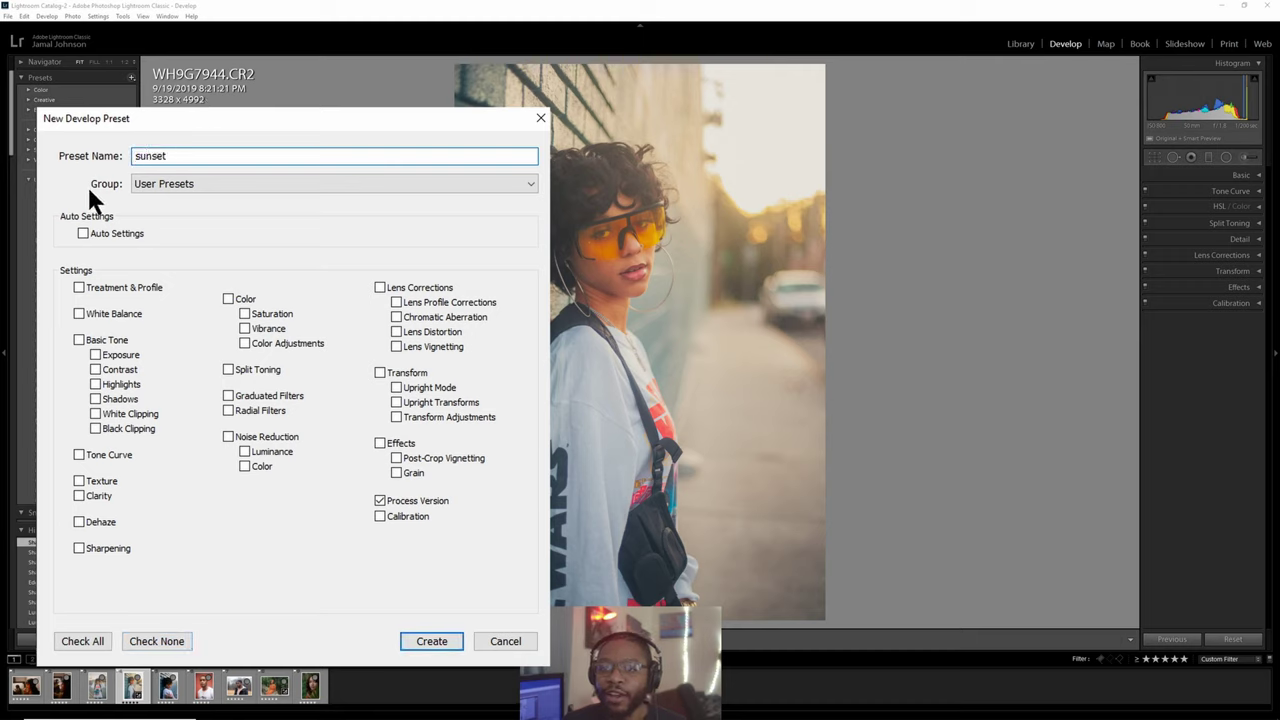
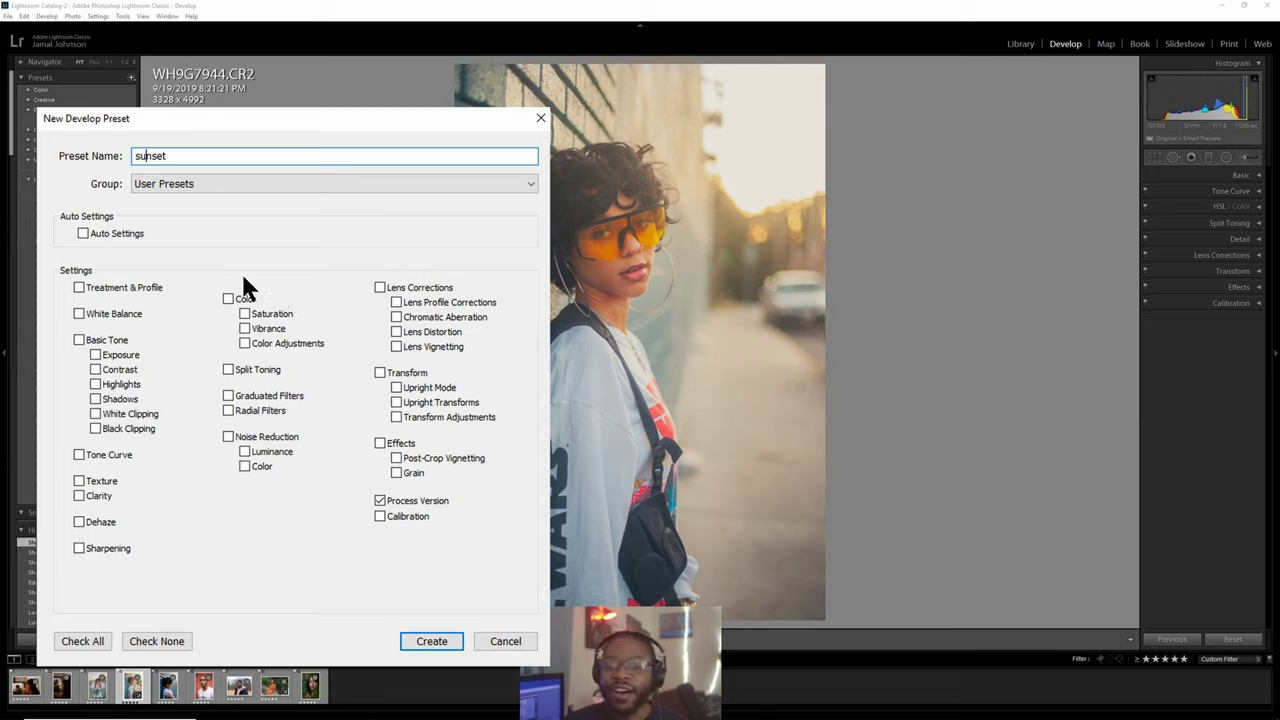
# Include Contrast, Highlights, Shadows, White Clipping, Black Clipping, Tone Curve, Texture, Clarity and Dehaze in the preset, leaving Exposure out.
pyautogui.click(122, 366)
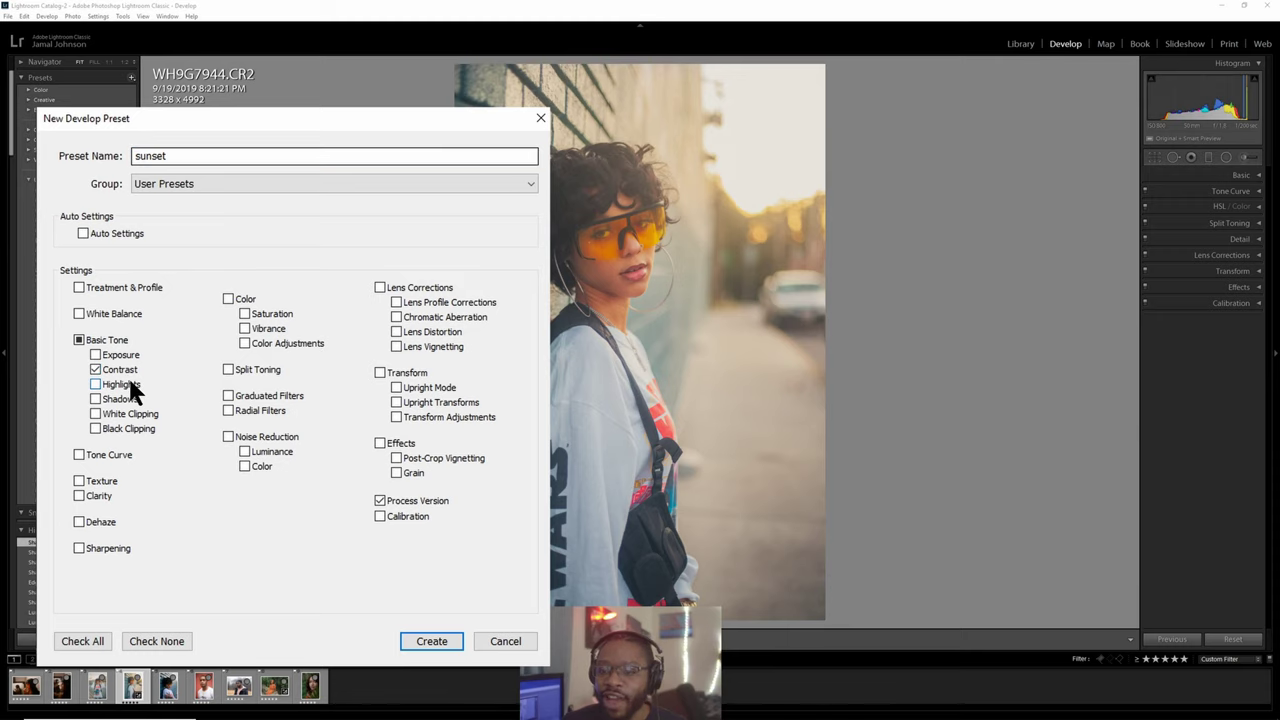
pyautogui.click(131, 409)
pyautogui.click(128, 426)
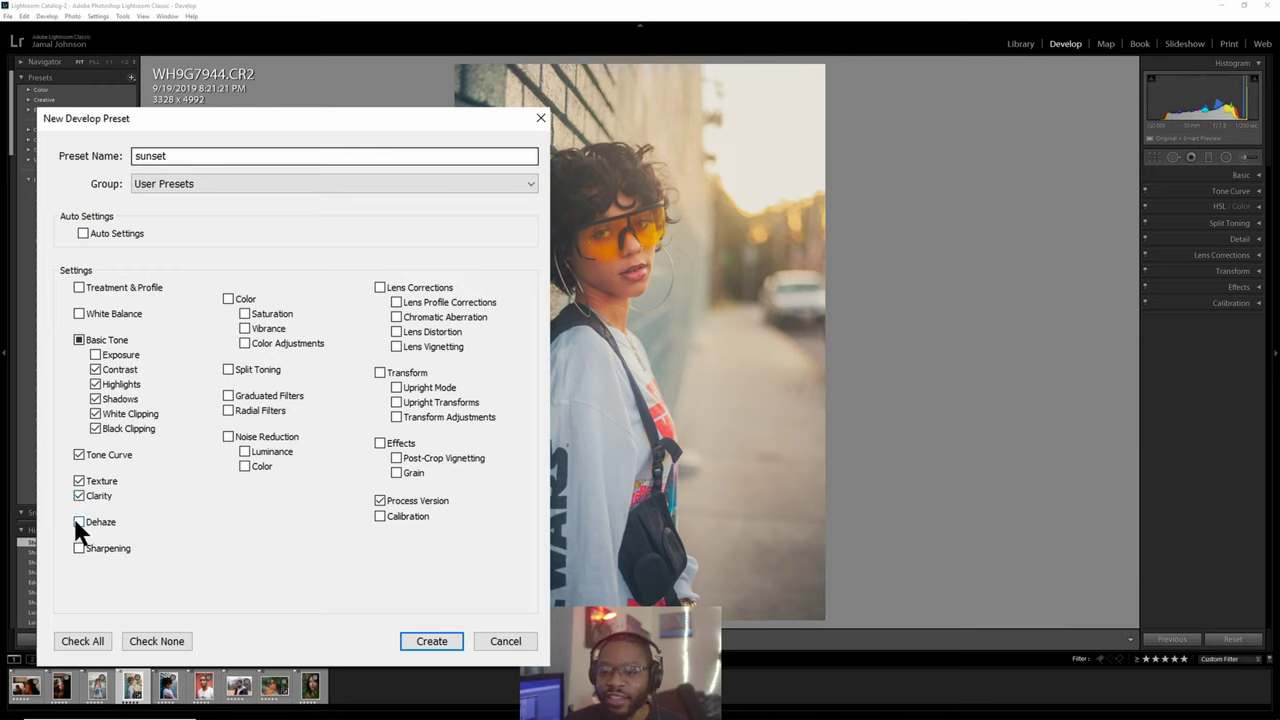
pyautogui.click(78, 522)
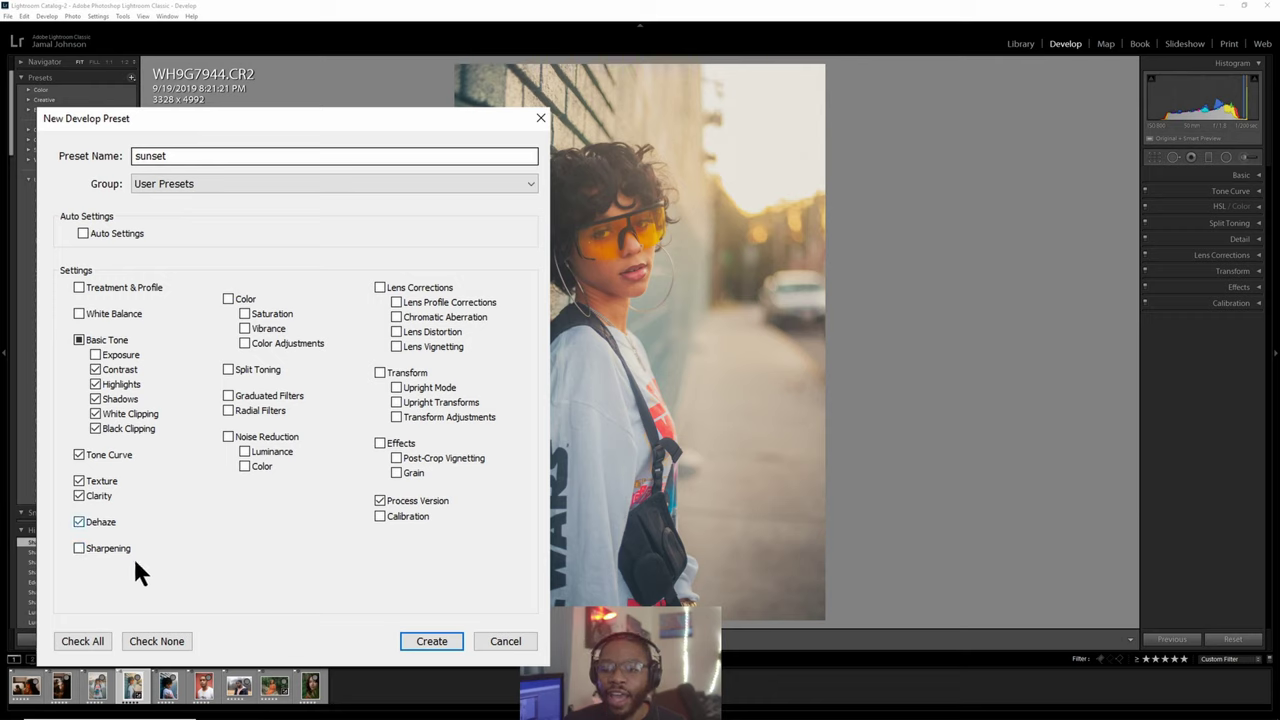
# Include all Color settings, Split Toning, Effects with vignetting and grain, and Calibration in the preset, and create it.
pyautogui.click(228, 299)
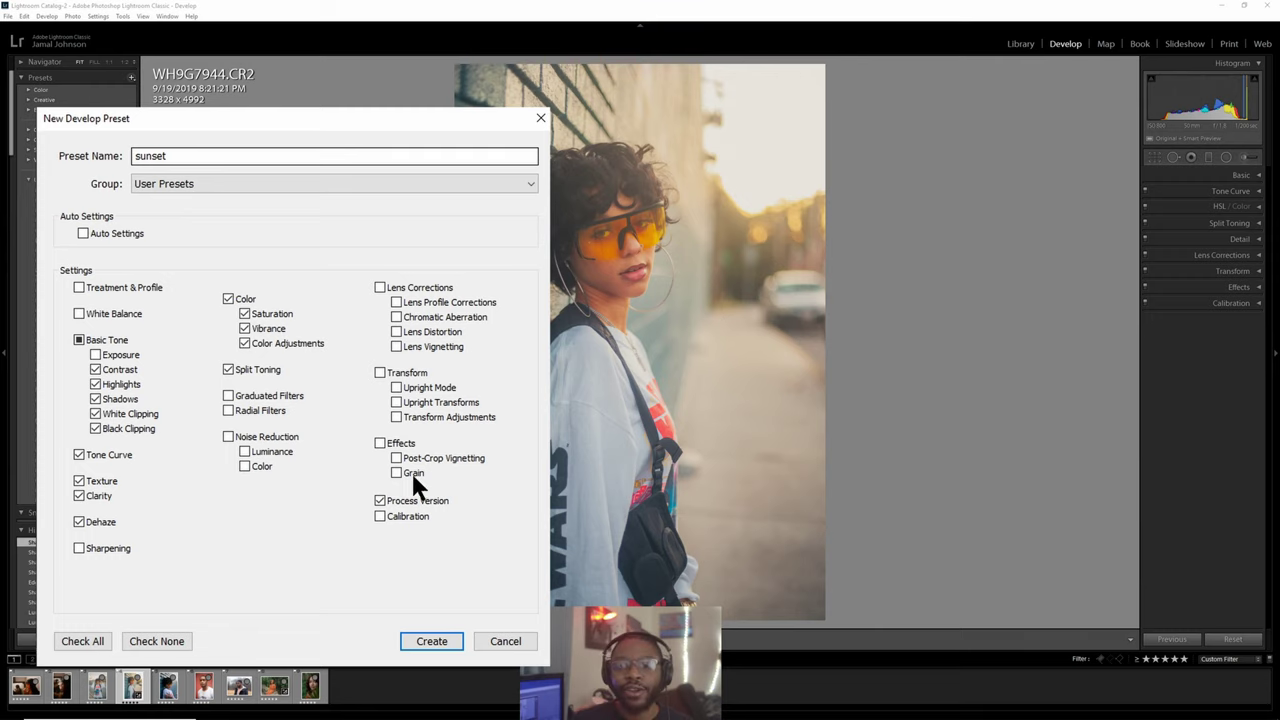
pyautogui.click(226, 369)
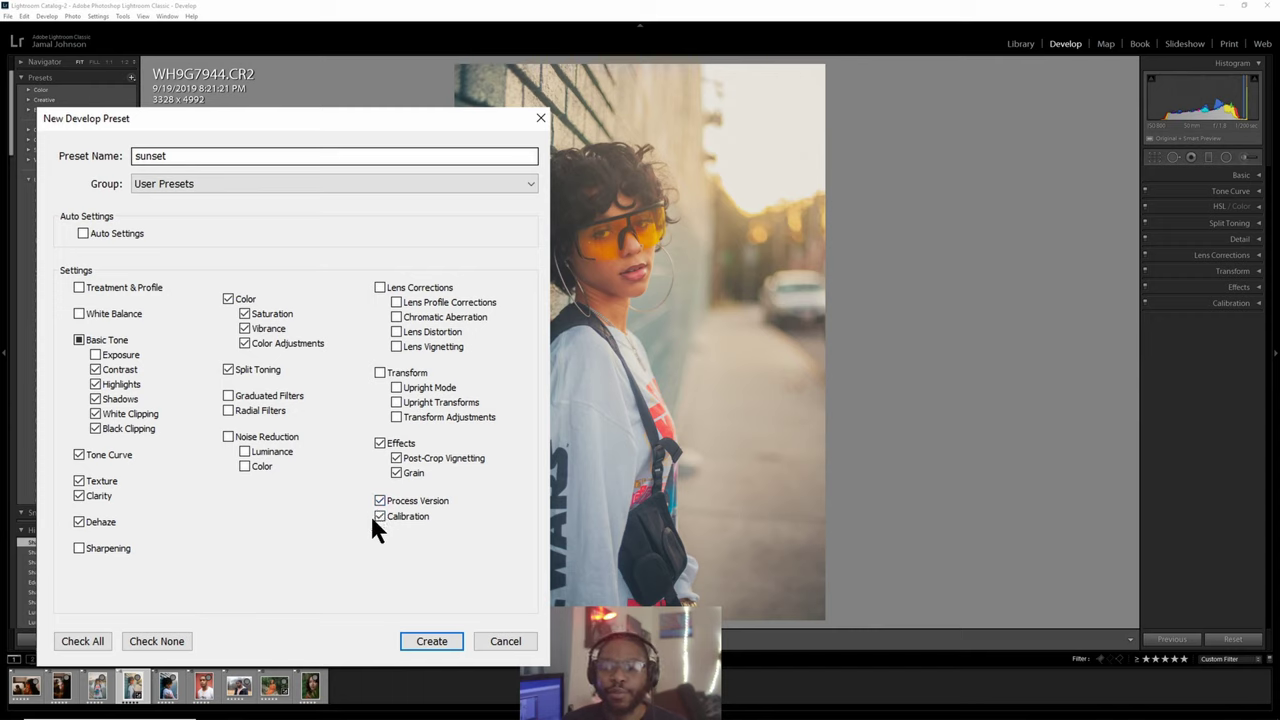
pyautogui.click(431, 641)
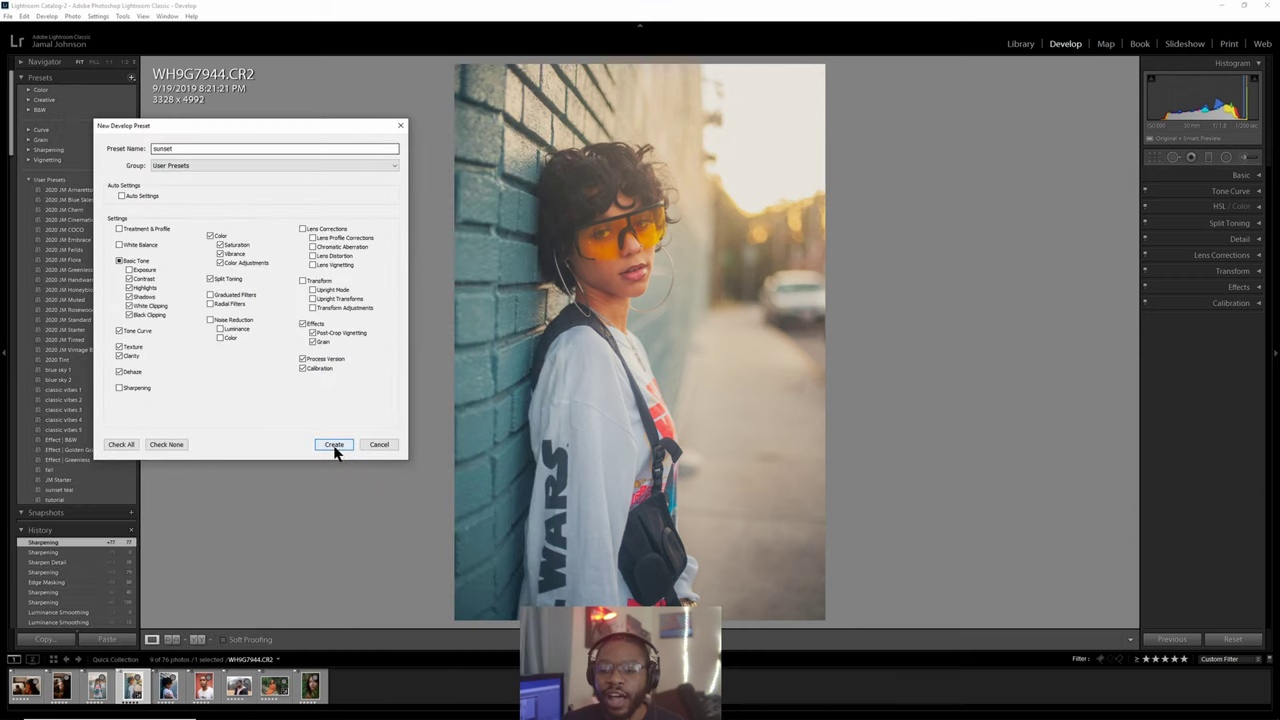
pyautogui.click(335, 448)
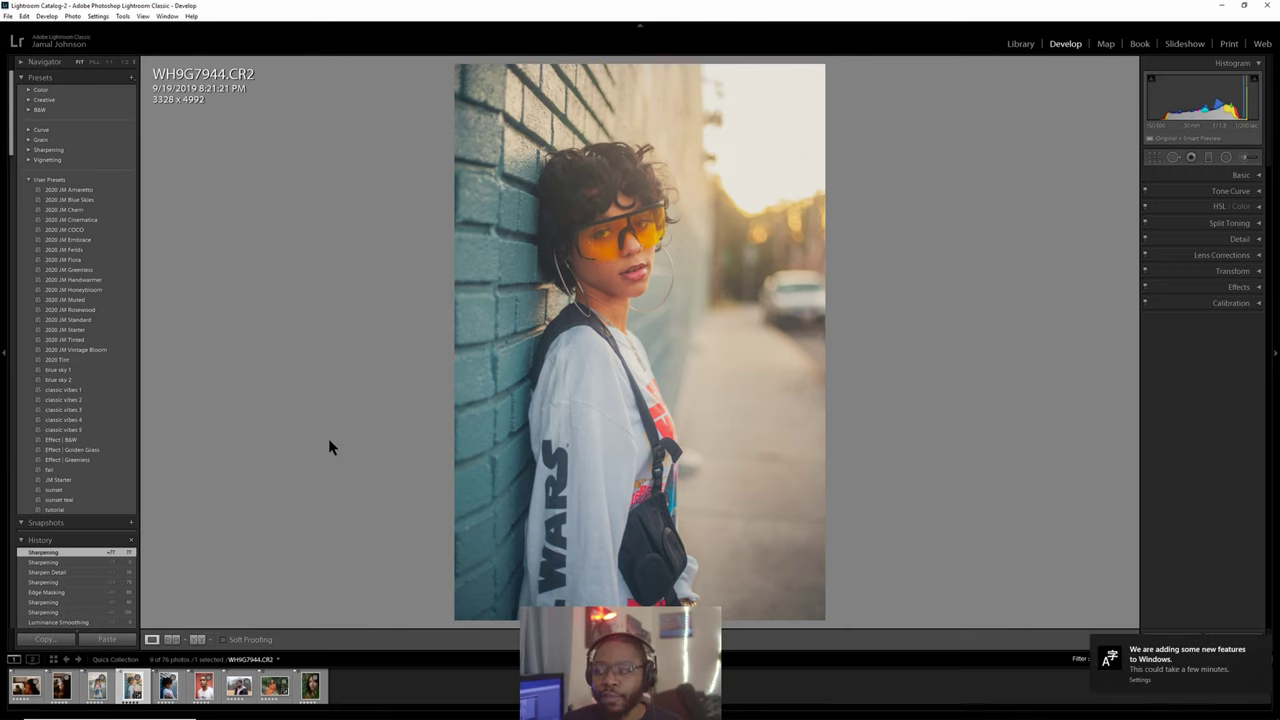
# Apply the "sunset" preset to WH9G7948.CR2, set its Exposure to +0.71, and compare the photo with its unedited version.
pyautogui.click(166, 690)
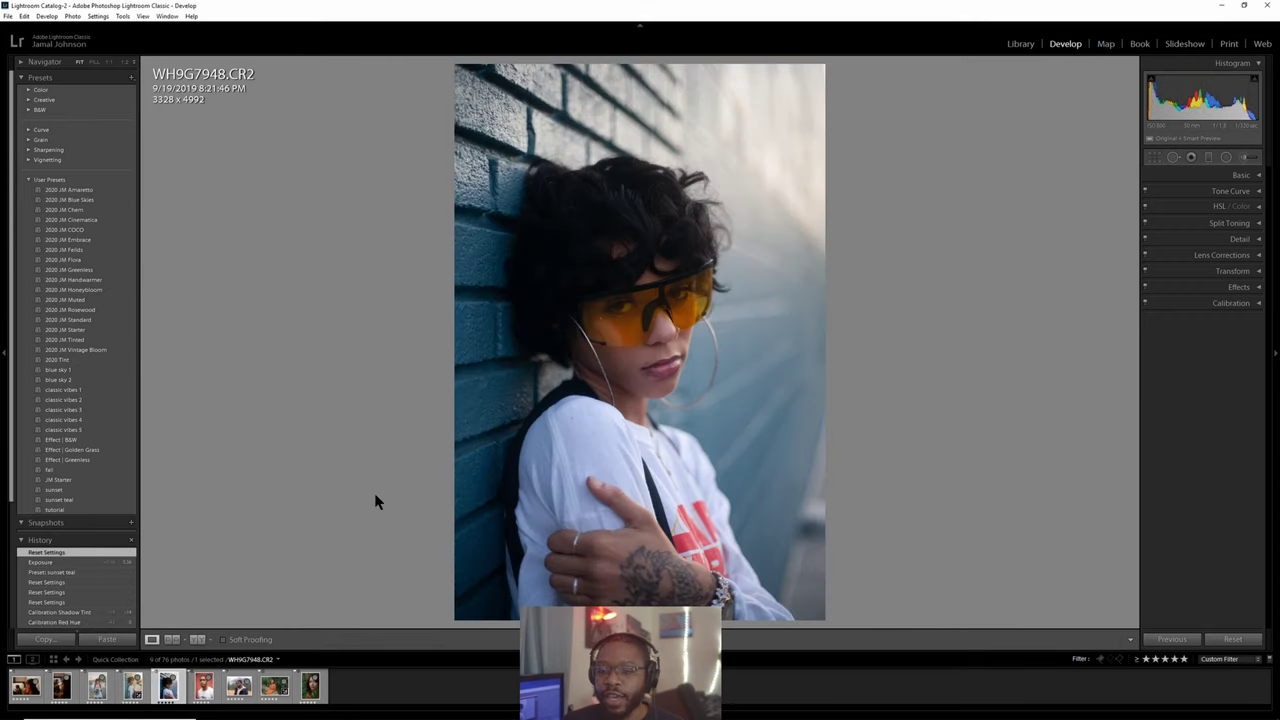
pyautogui.click(105, 487)
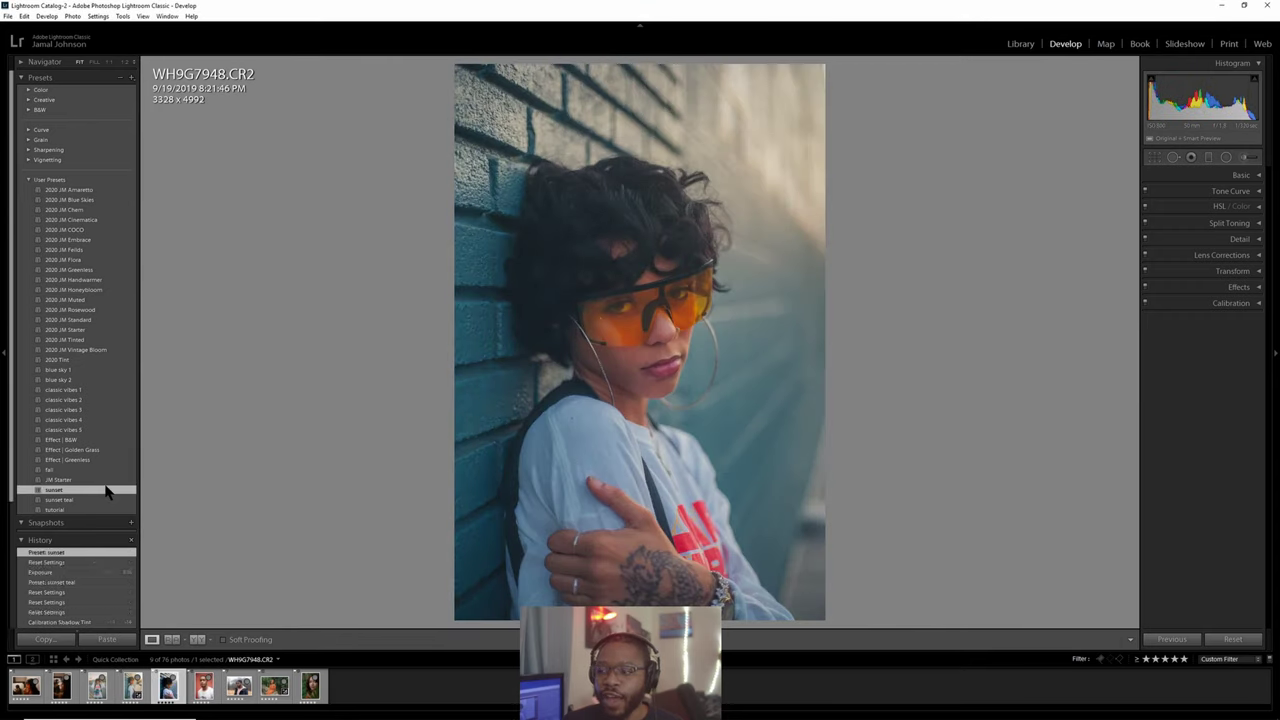
pyautogui.click(1240, 176)
pyautogui.moveTo(1210, 283); pyautogui.dragTo(1213, 283)
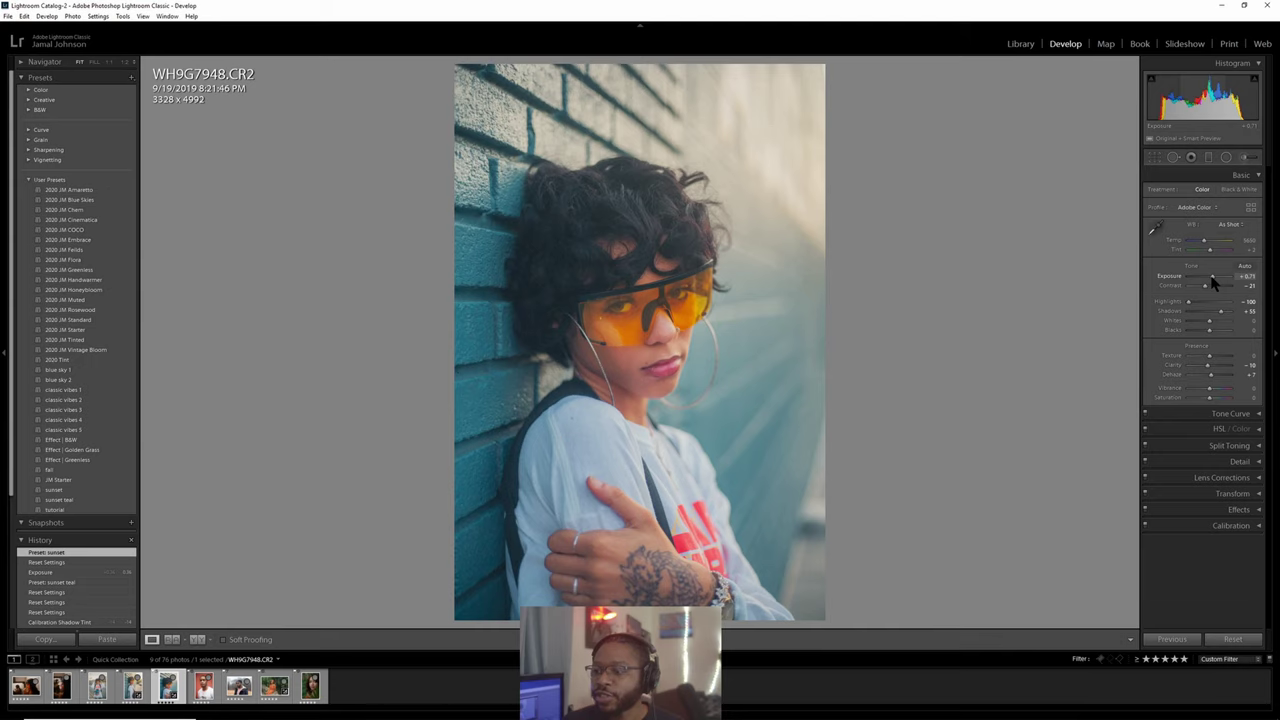
pyautogui.moveTo(1213, 284); pyautogui.dragTo(1213, 284)
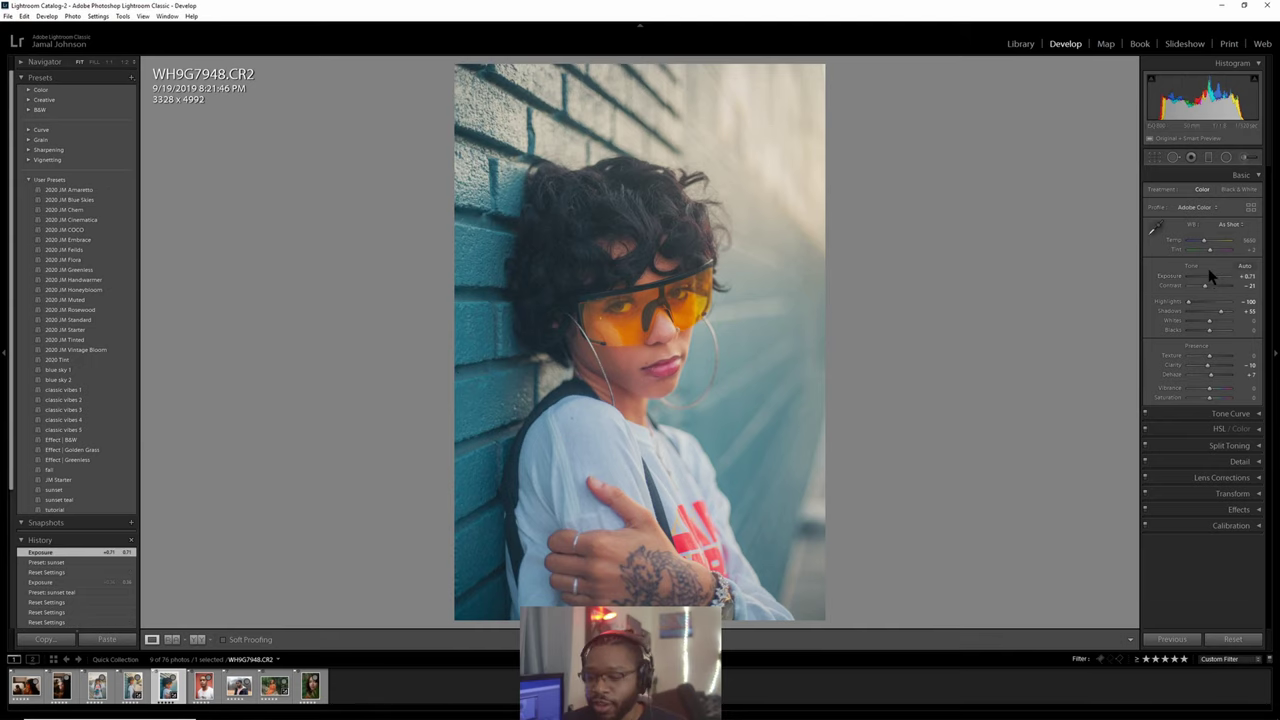
pyautogui.press('\\')
pyautogui.press('\\')
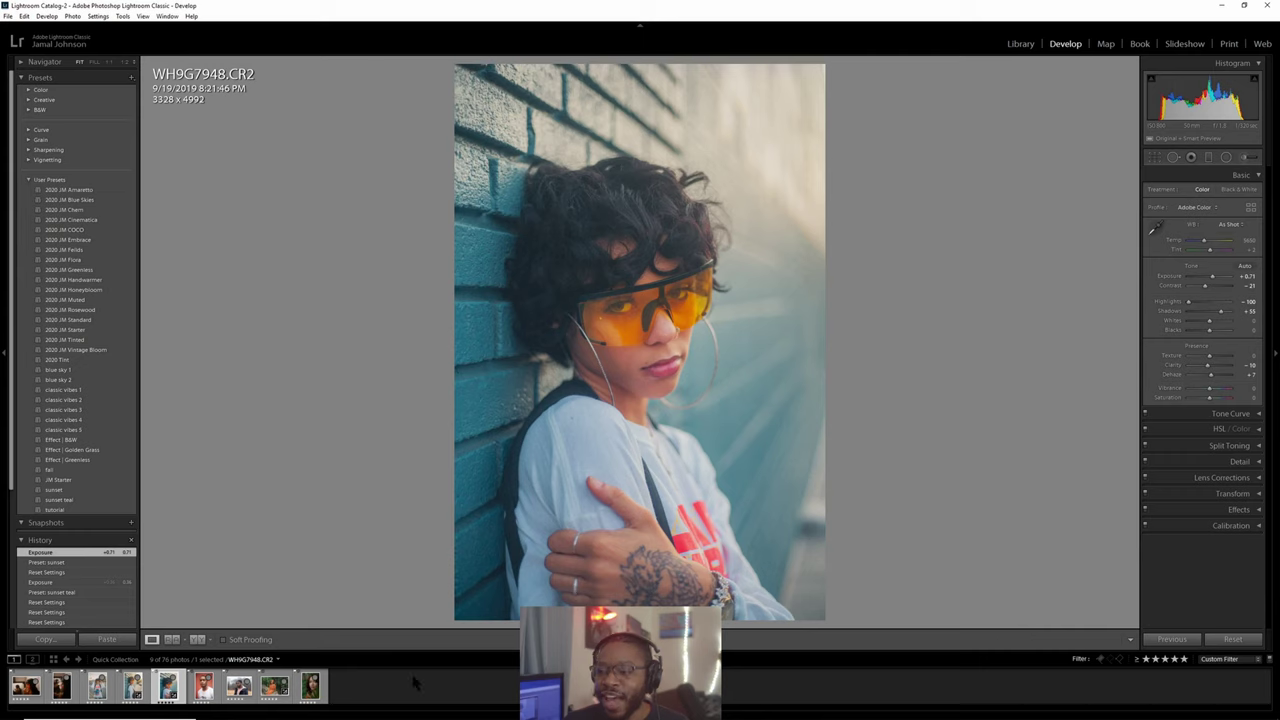
# Reset the develop settings of WH9G7905.CR2 and apply the "sunset" preset to it.
pyautogui.click(99, 689)
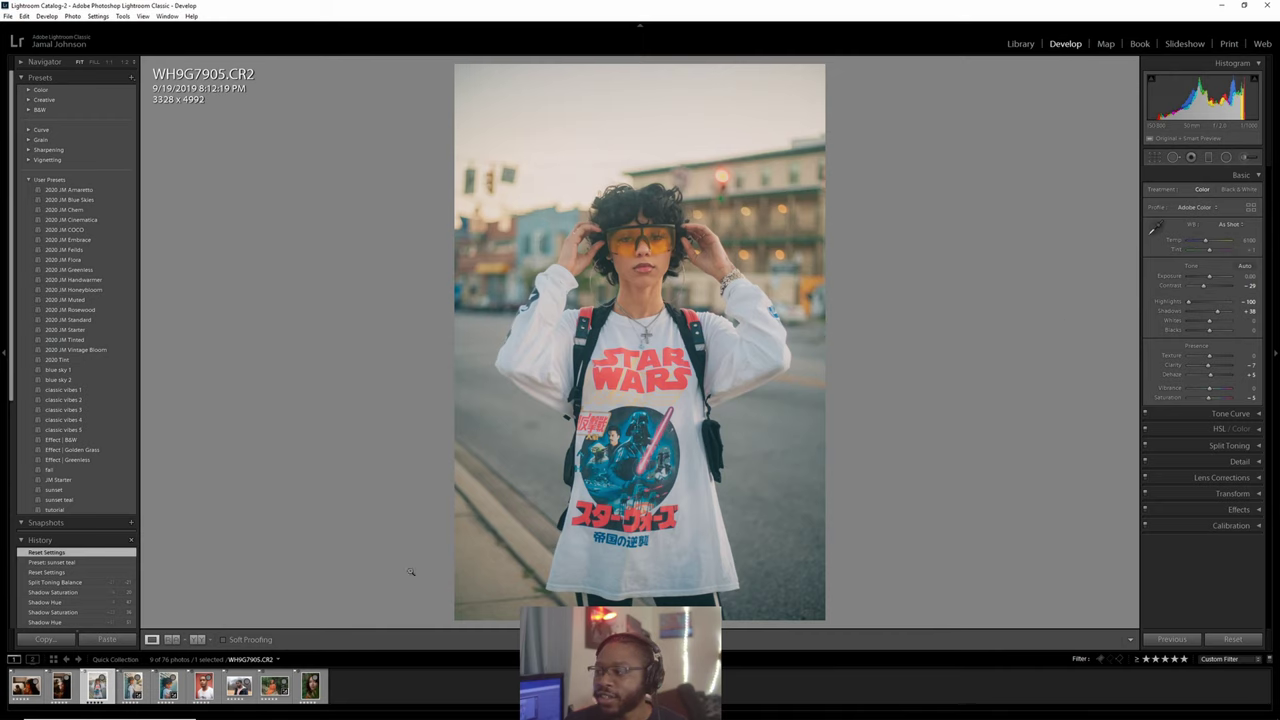
pyautogui.rightClick(104, 682)
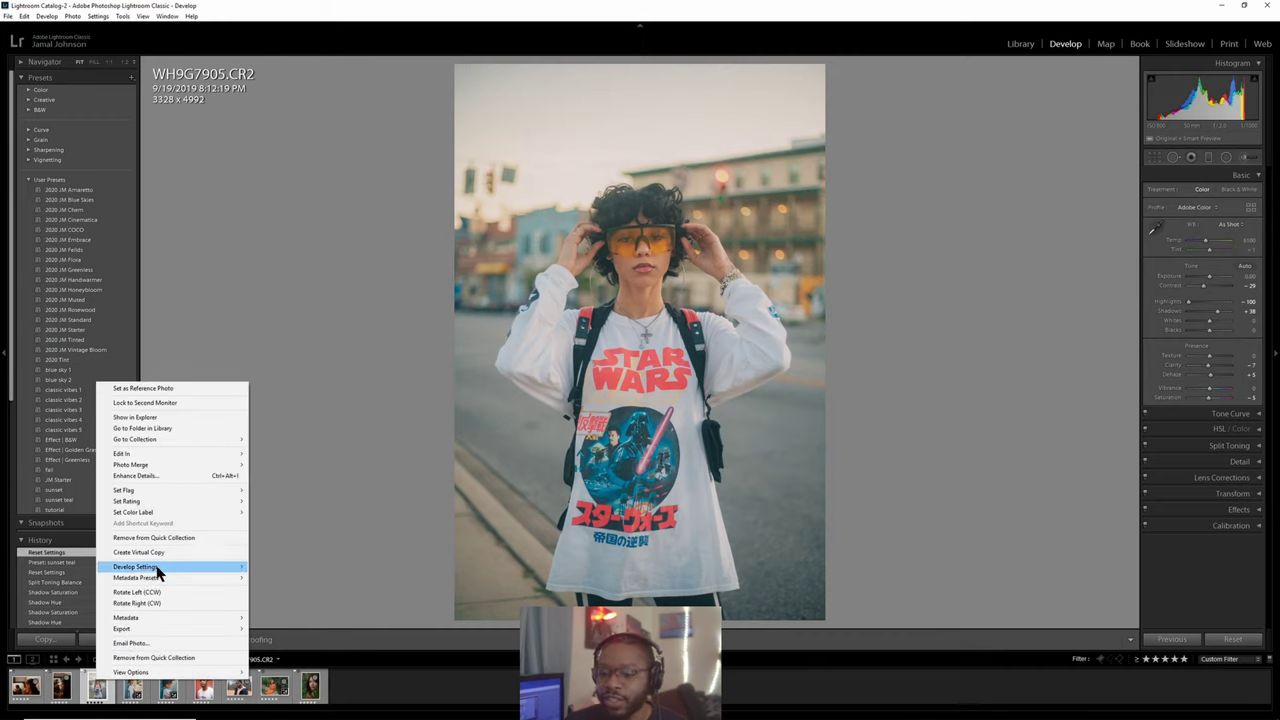
pyautogui.click(1228, 641)
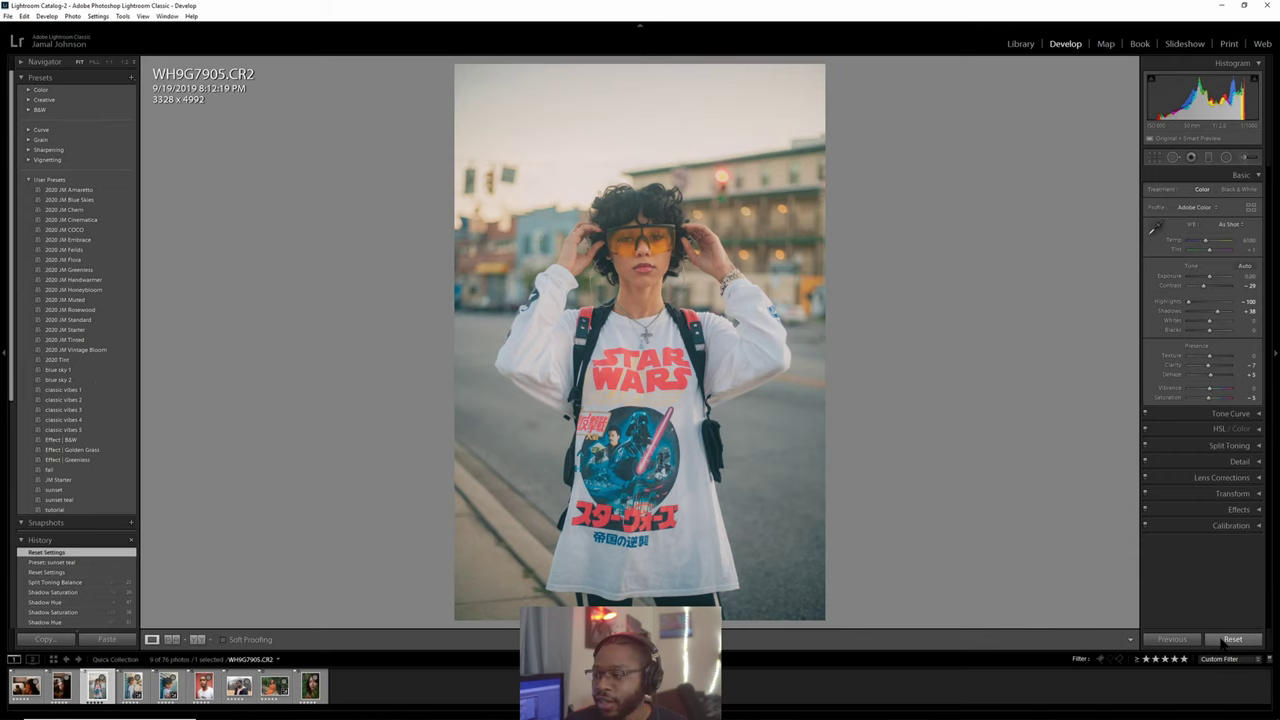
pyautogui.click(1233, 640)
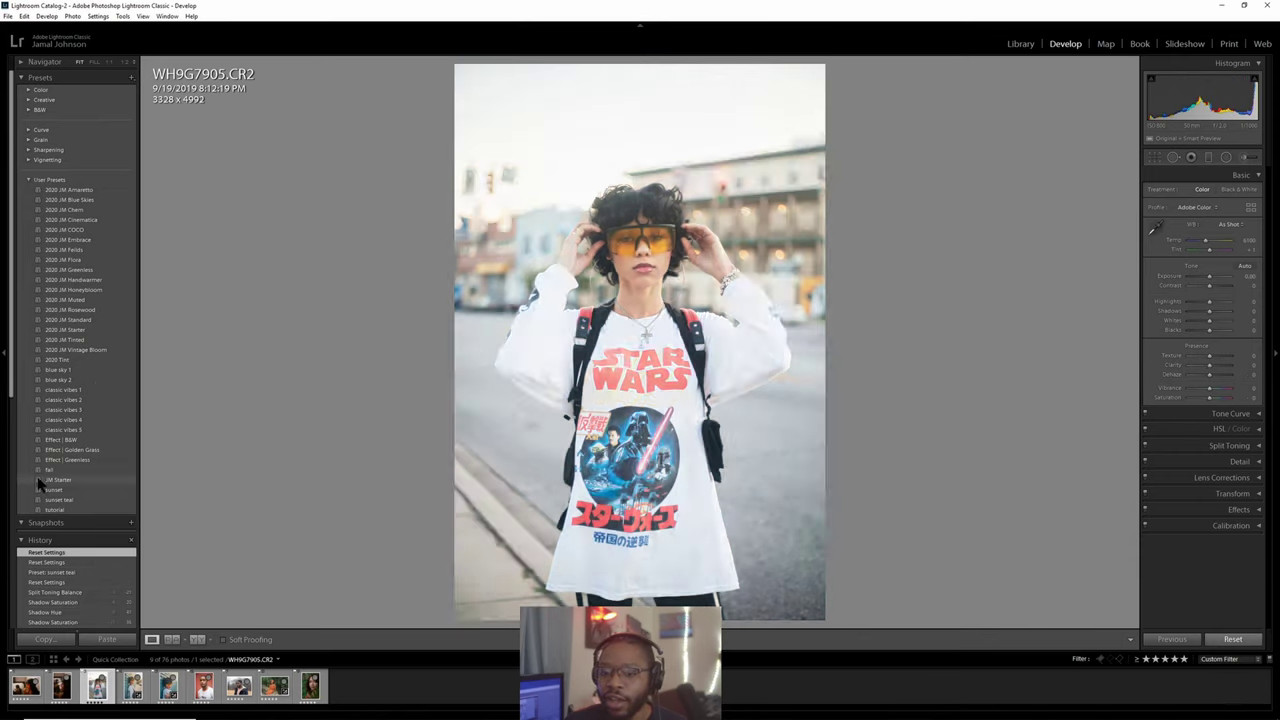
pyautogui.click(62, 490)
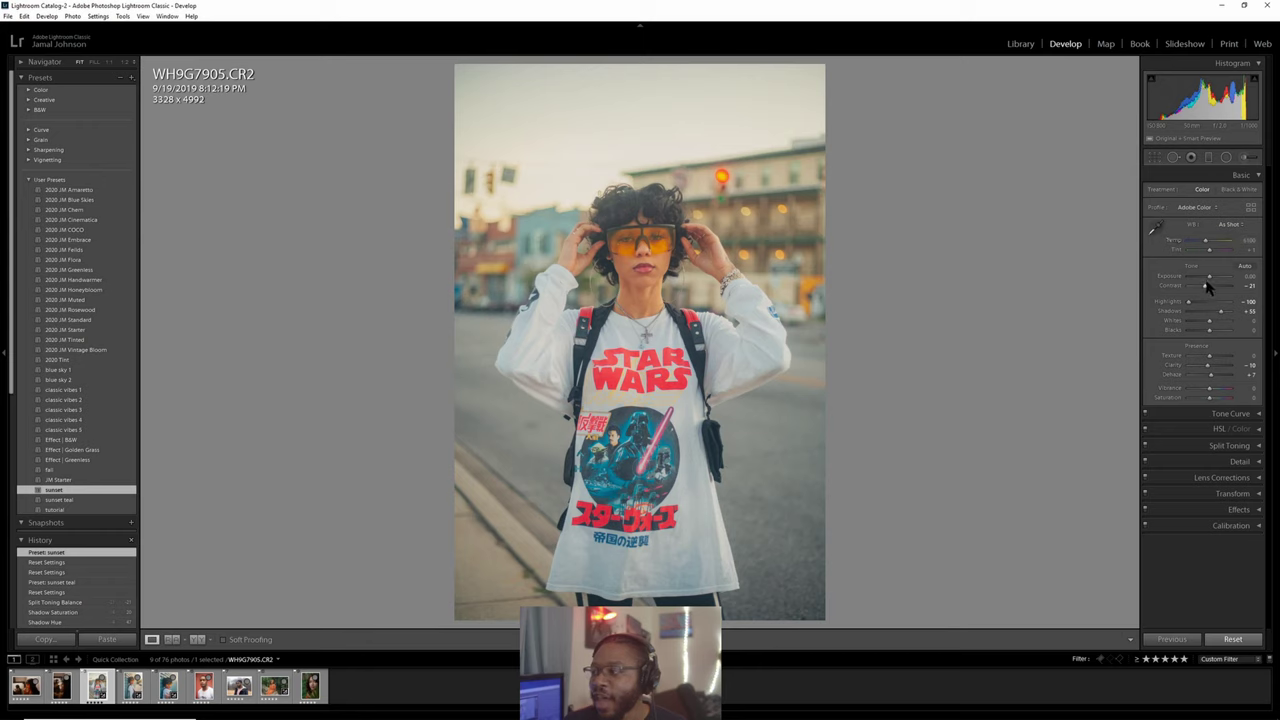
# Set the Contrast to +5 and update the "sunset" preset with the current settings.
pyautogui.moveTo(1207, 291); pyautogui.dragTo(1212, 293)
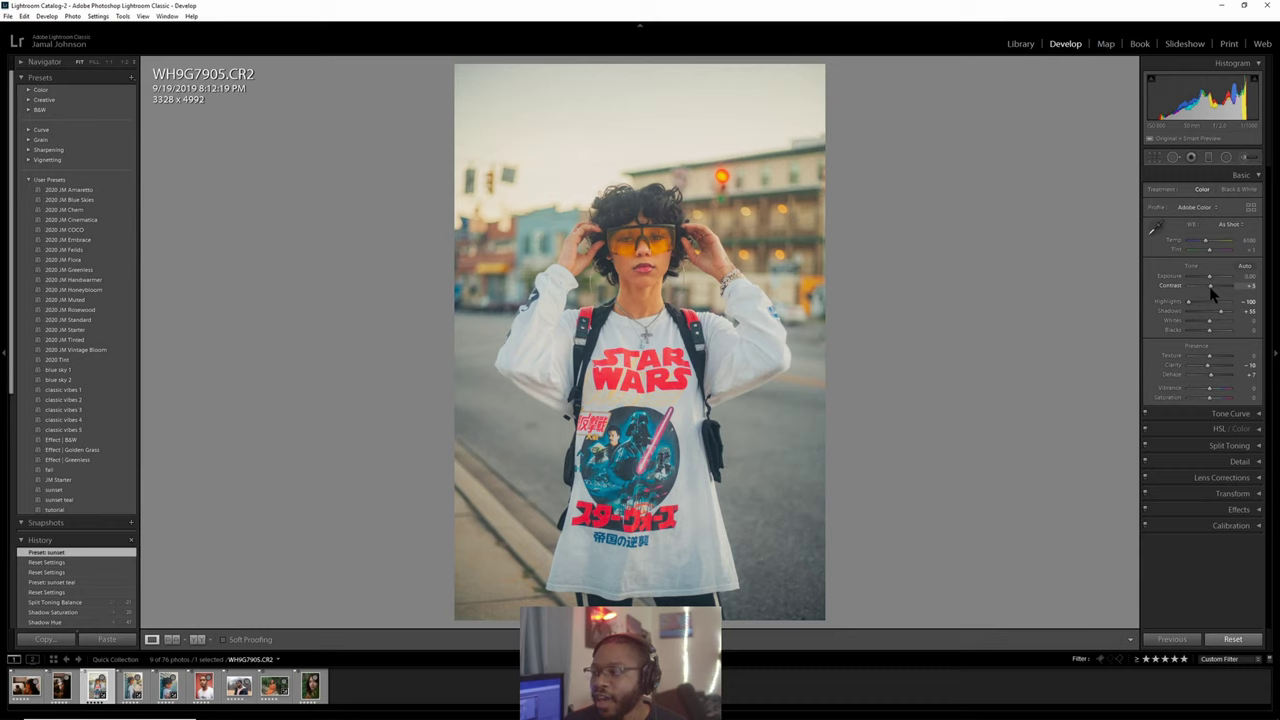
pyautogui.moveTo(1211, 291); pyautogui.dragTo(1211, 291)
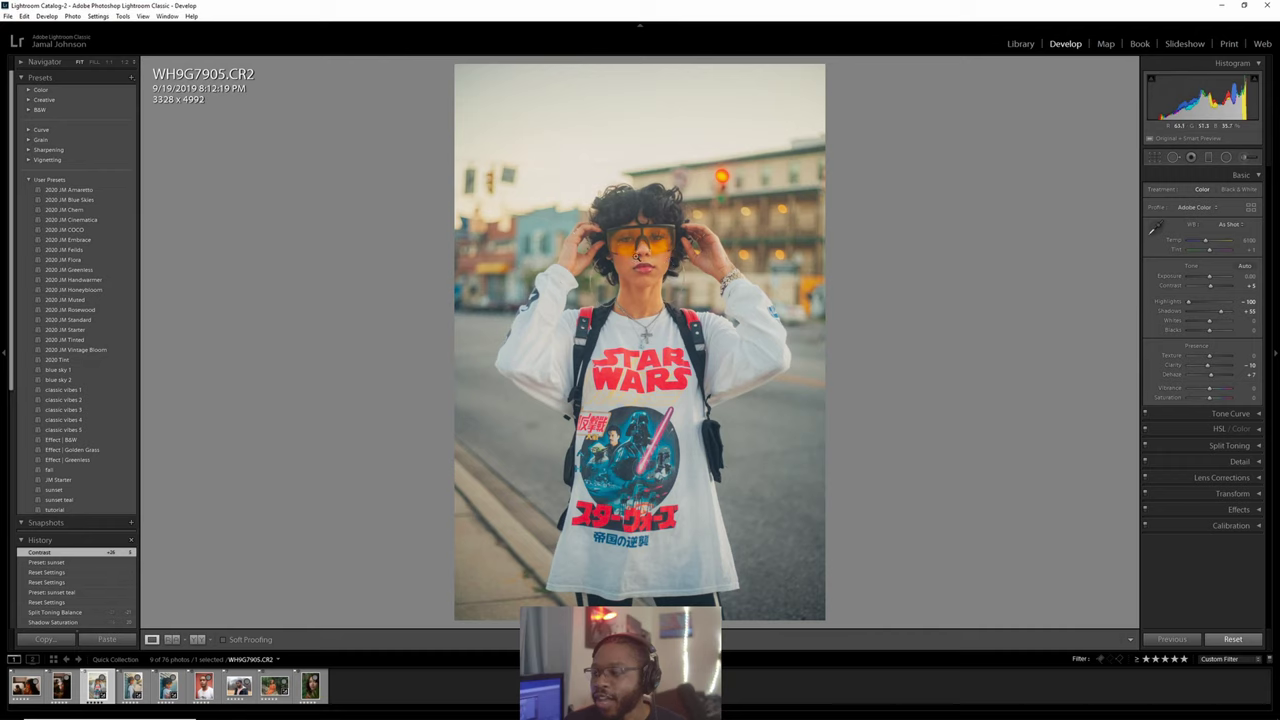
pyautogui.rightClick(55, 493)
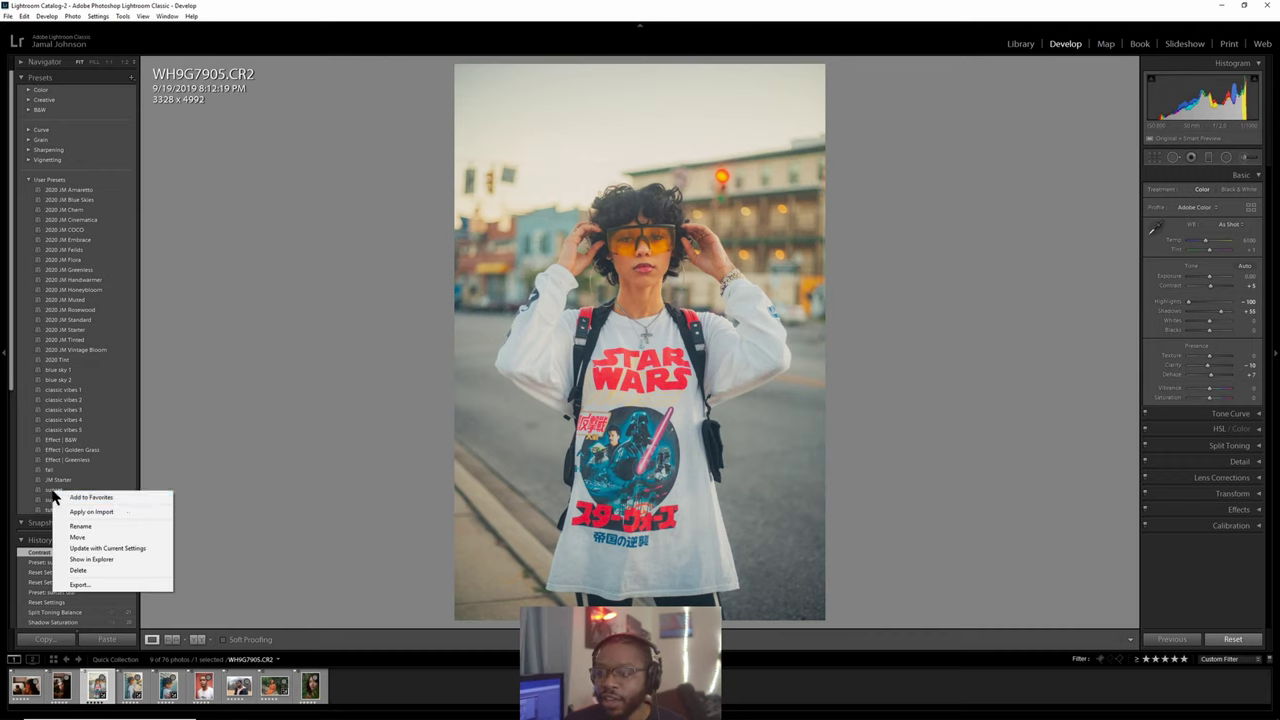
pyautogui.click(99, 549)
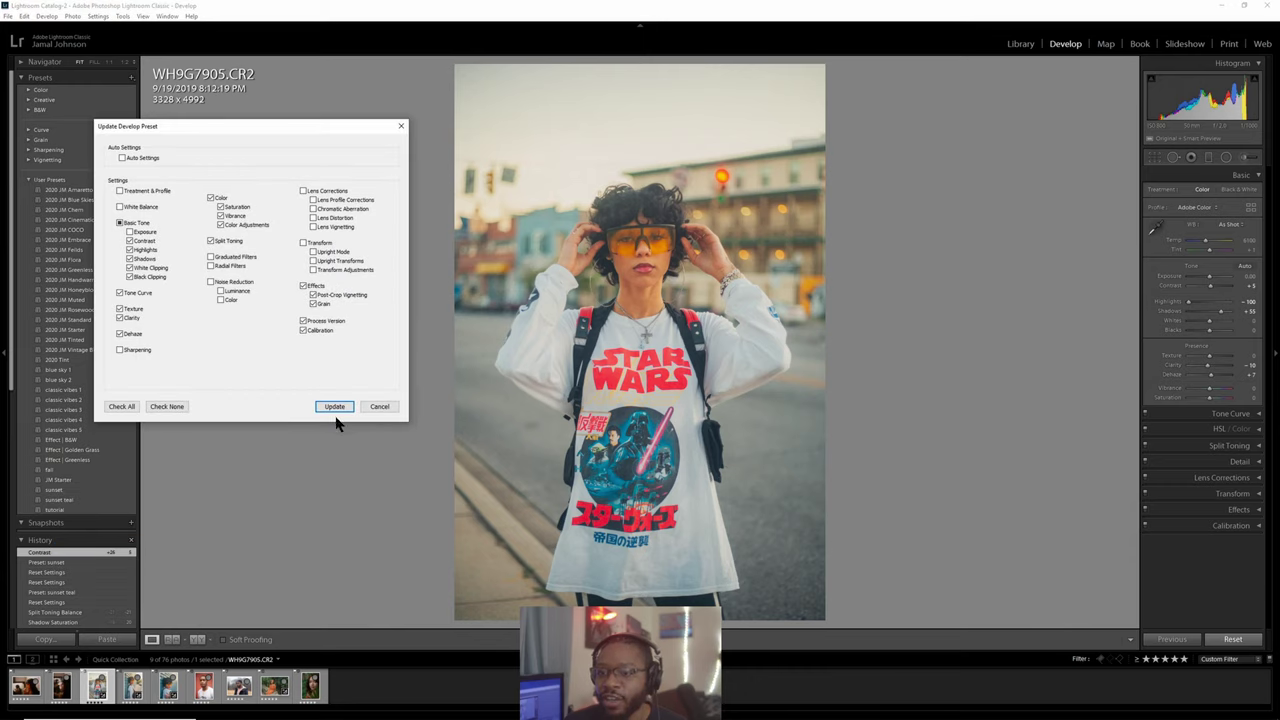
pyautogui.click(333, 407)
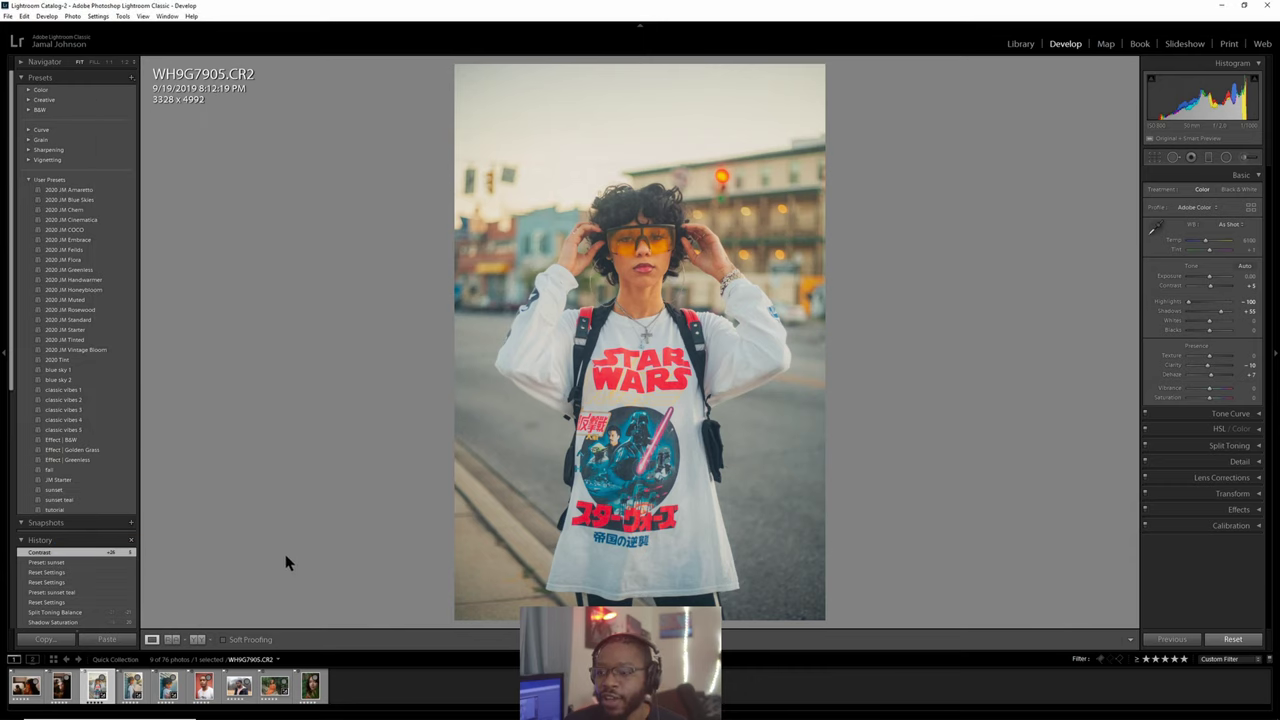
# Apply the updated "sunset" preset to WH9G7944.CR2 and compare the result with WH9G7905.CR2.
pyautogui.click(133, 685)
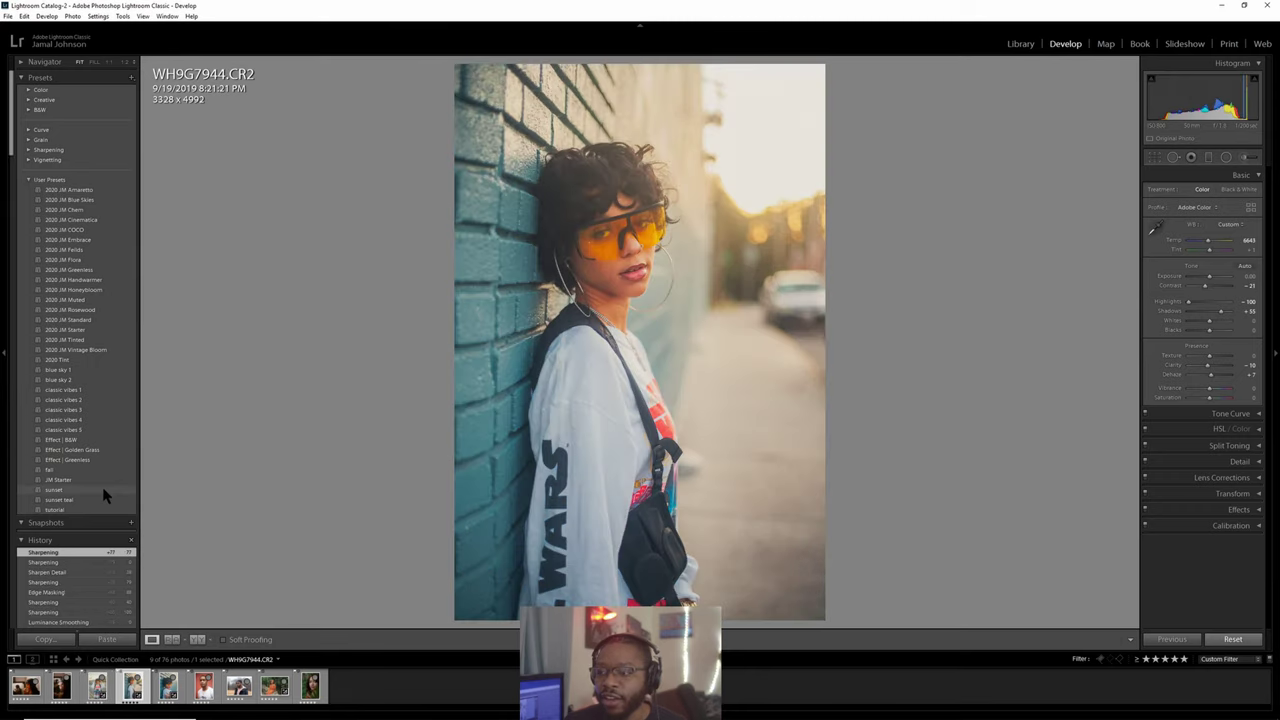
pyautogui.click(104, 490)
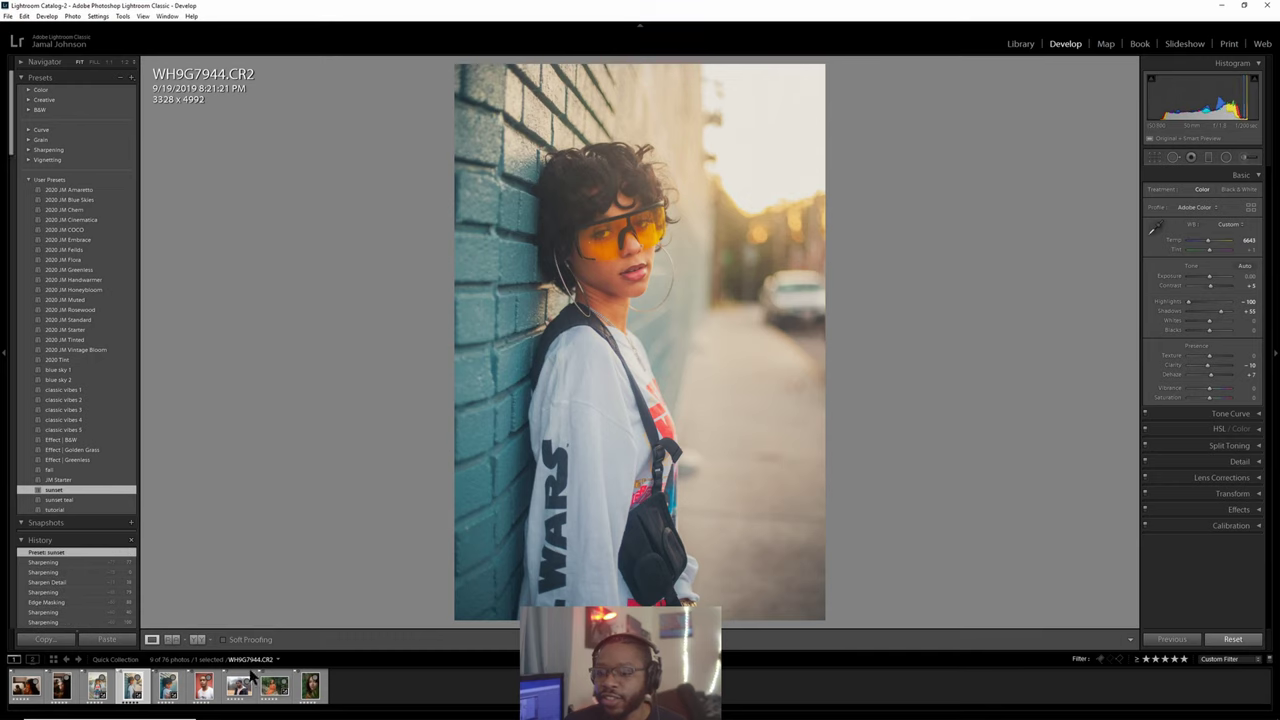
pyautogui.click(97, 688)
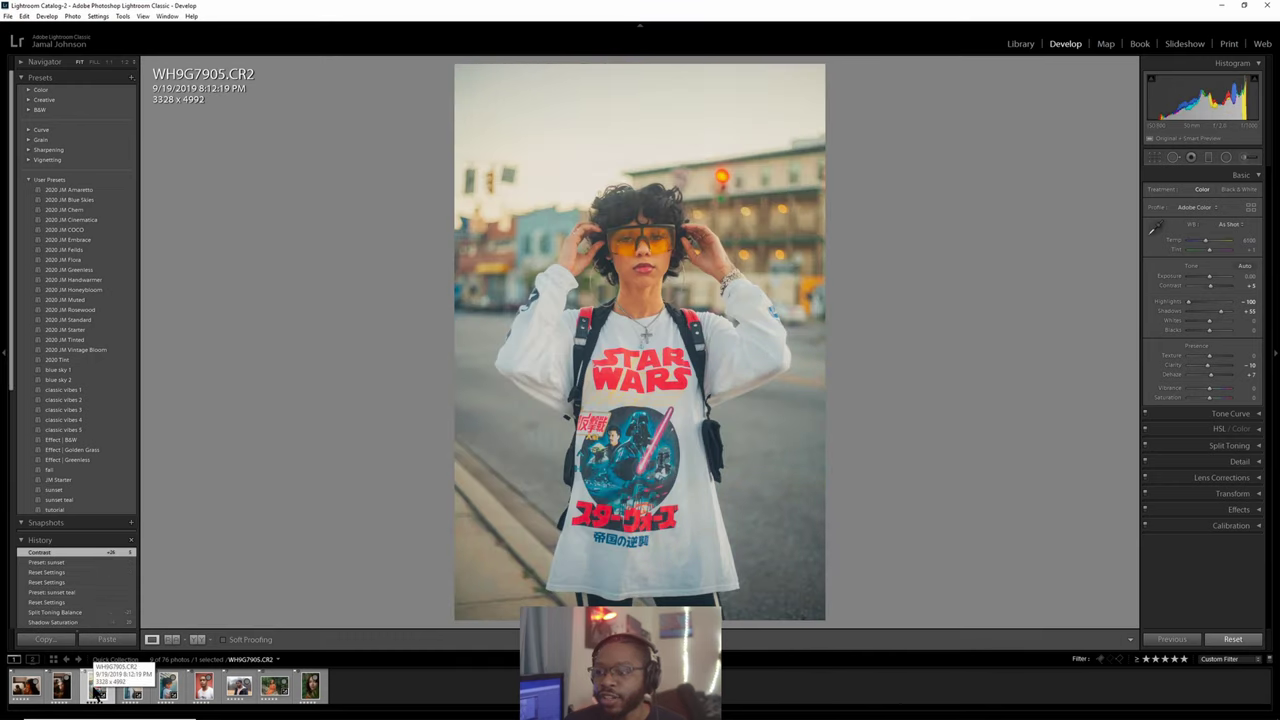
pyautogui.click(124, 695)
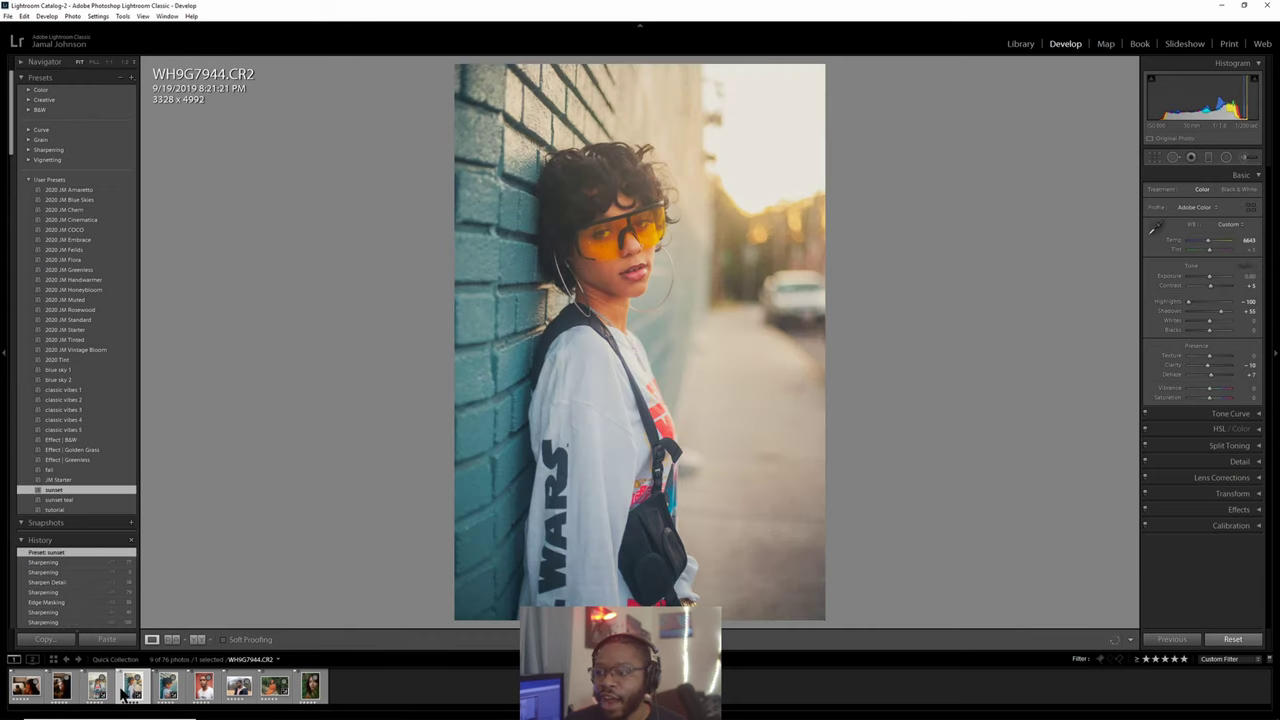
pyautogui.click(96, 694)
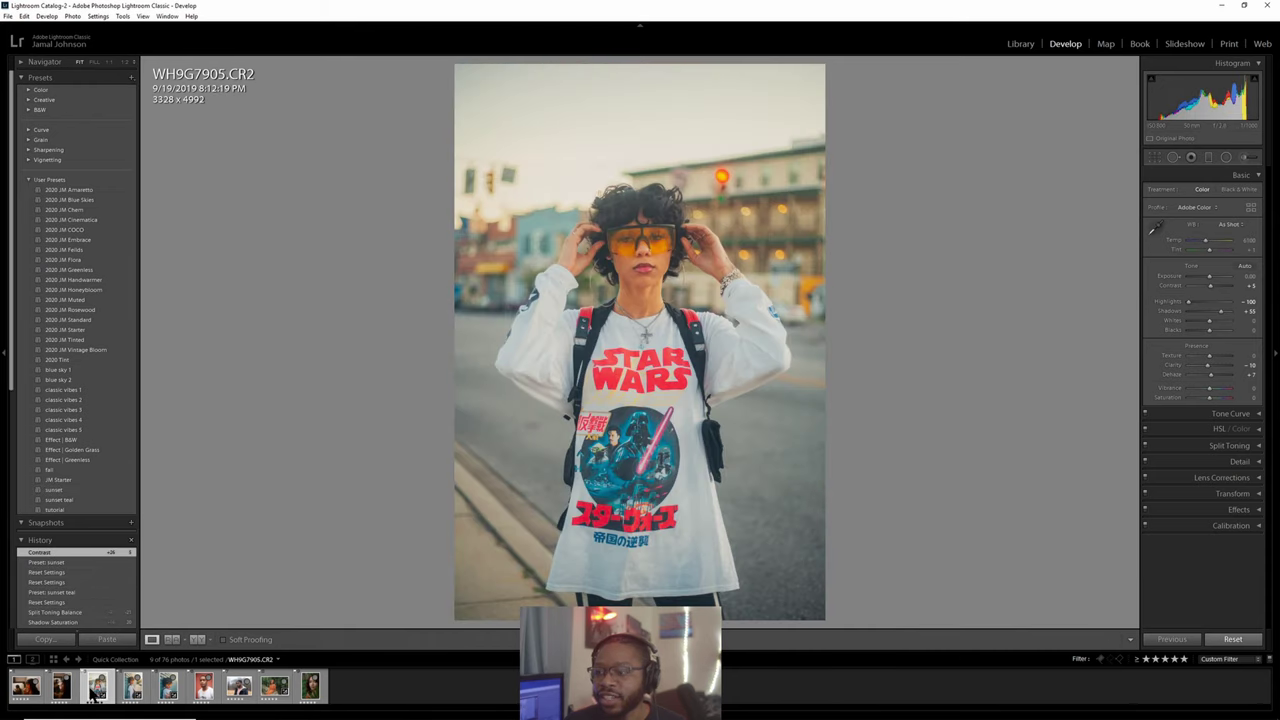
# Apply the "sunset" preset to the smoke portrait WH9G9606.CR2 and set its Exposure to +0.83.
pyautogui.click(61, 695)
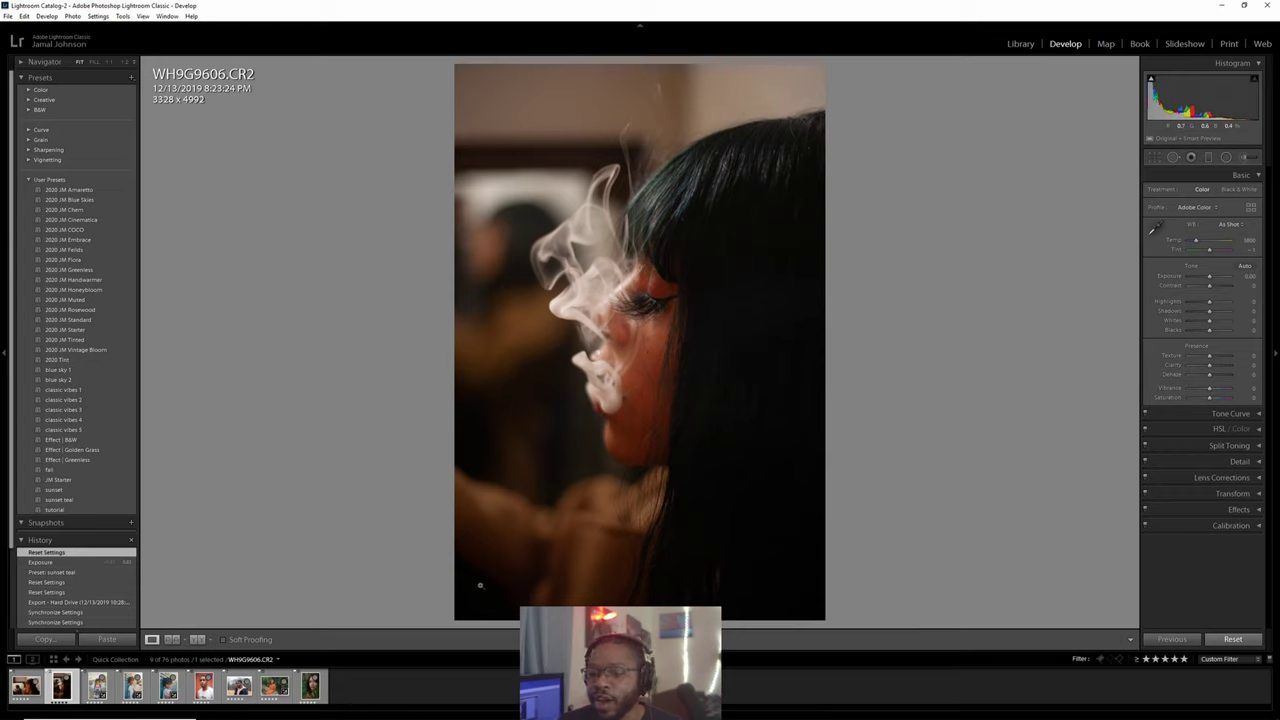
pyautogui.click(112, 491)
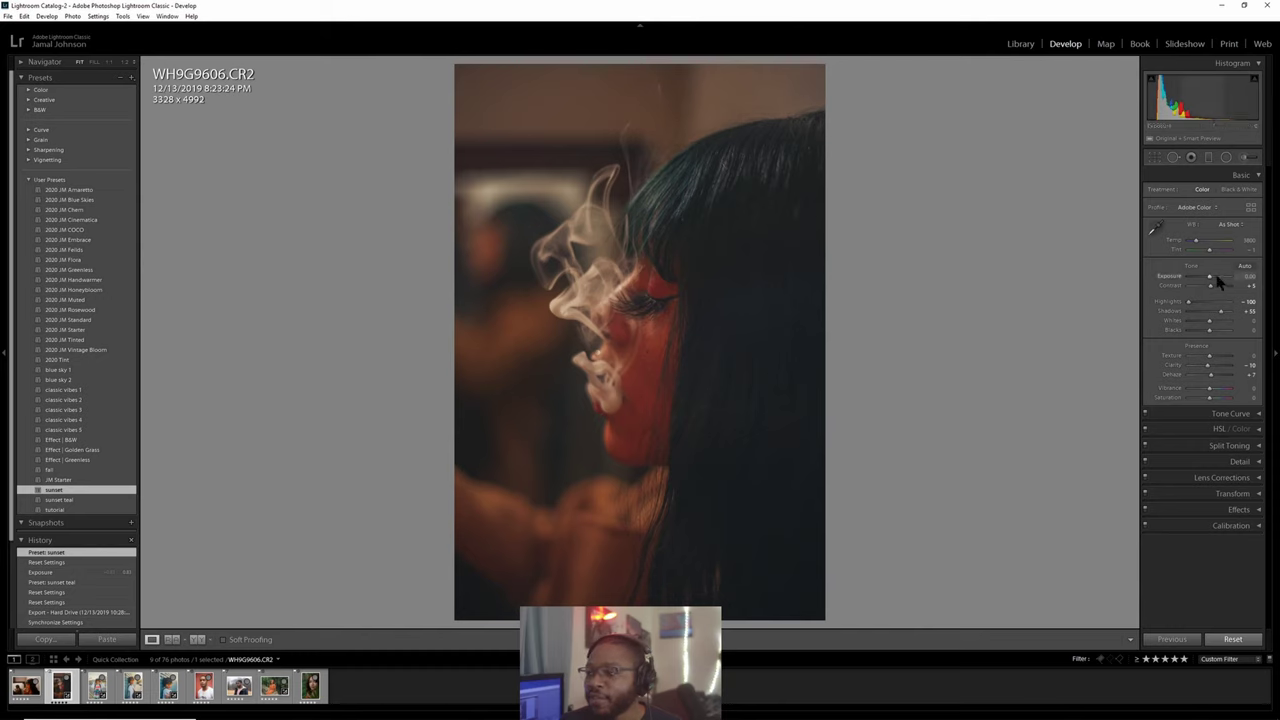
pyautogui.moveTo(1210, 282); pyautogui.dragTo(1211, 283)
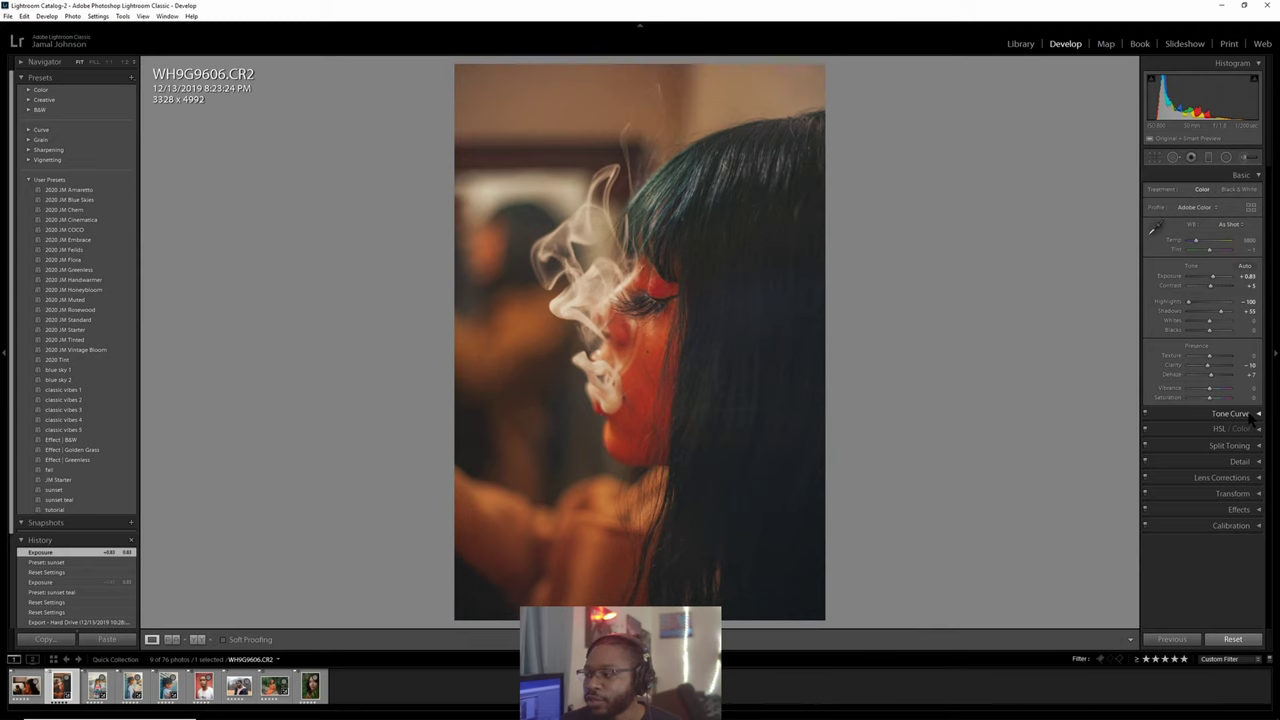
# Lower the Red Primary Saturation in the Calibration settings to +10, undoing the further reduction to 0.
pyautogui.click(1248, 429)
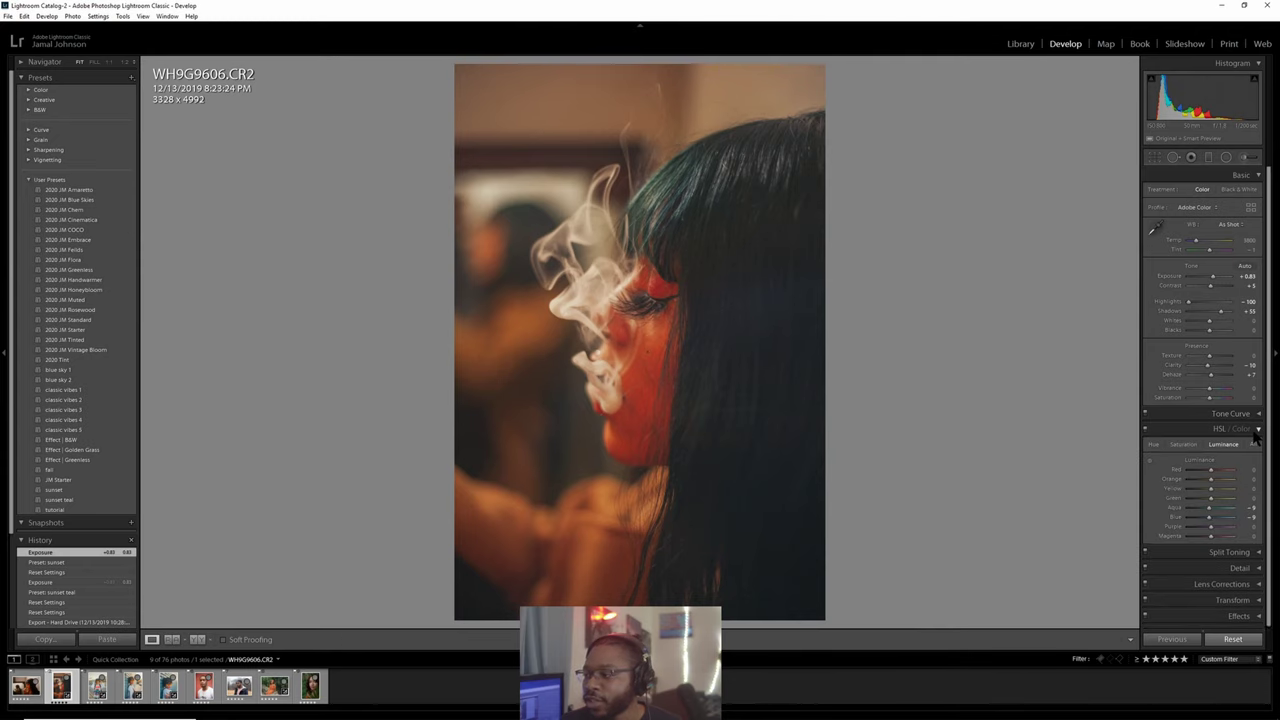
pyautogui.scroll(-1, 1229, 517)
pyautogui.click(1232, 617)
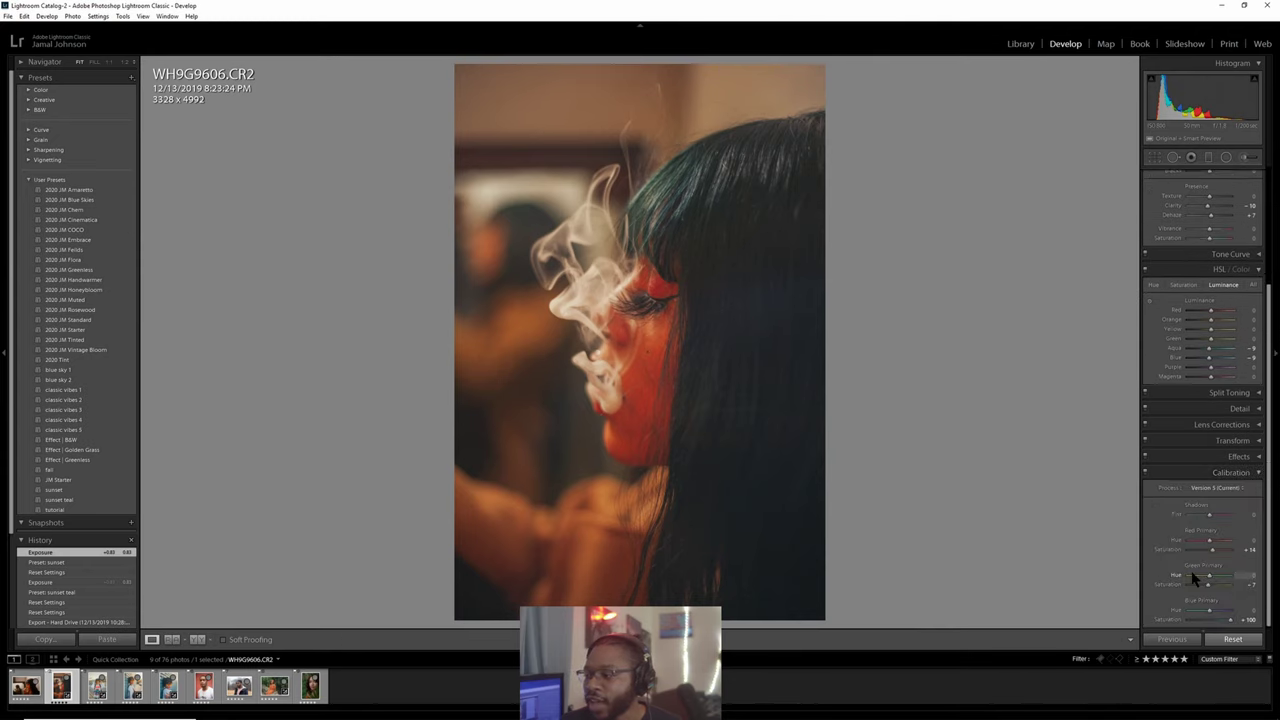
pyautogui.scroll(-3, 1194, 578)
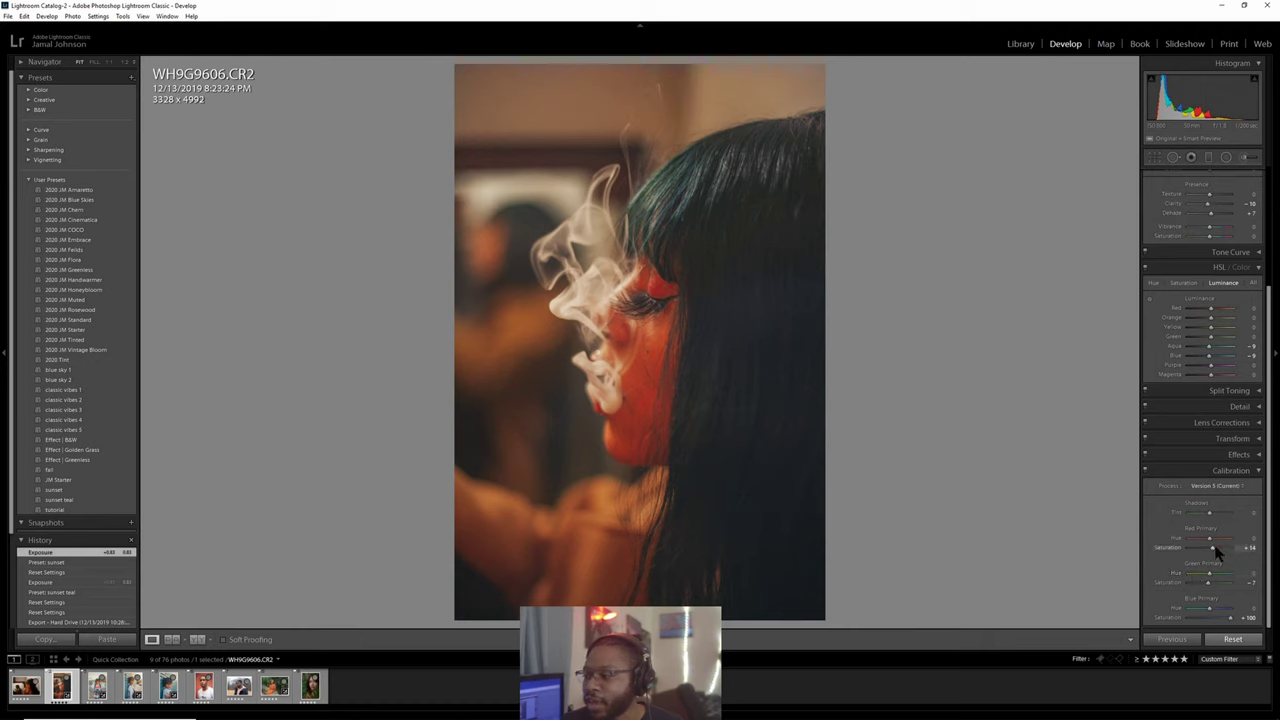
pyautogui.moveTo(1210, 553); pyautogui.dragTo(1207, 553)
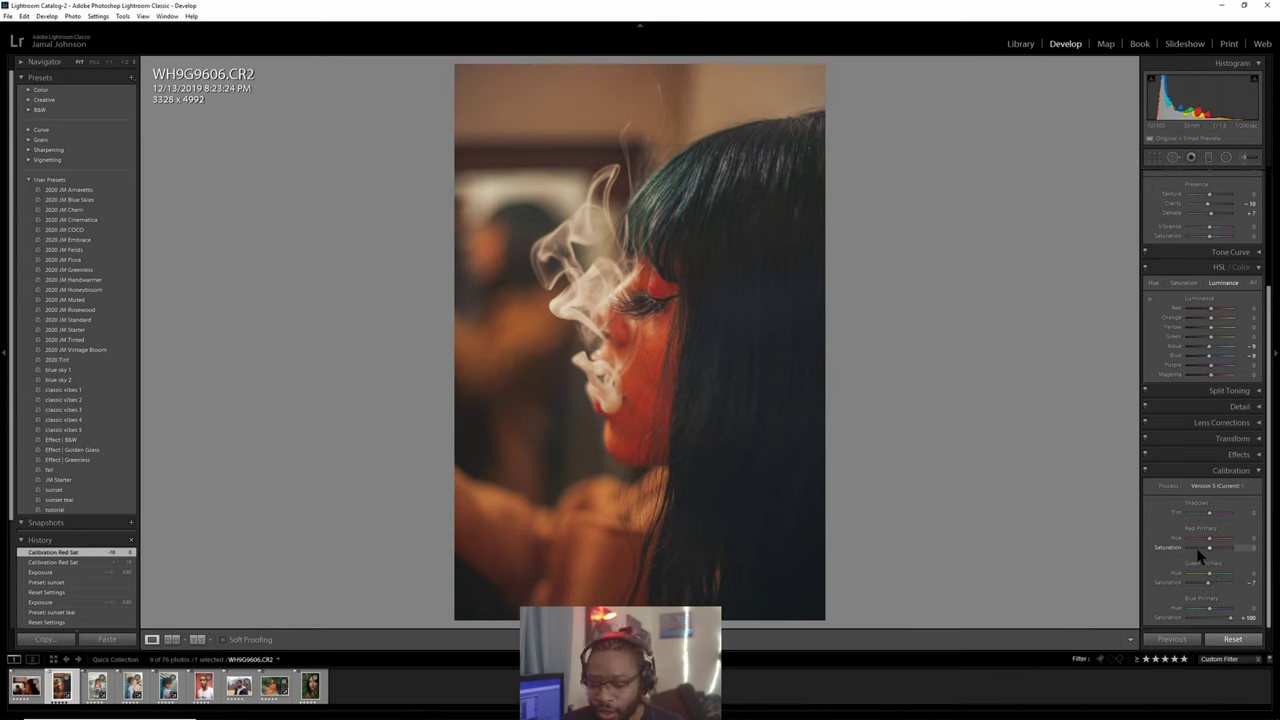
pyautogui.hotkey('ctrl', 'z')
# Try a Green Primary Saturation of 0 and an Orange HSL Saturation of -22, reverting each one.
pyautogui.moveTo(1210, 584); pyautogui.dragTo(1211, 588)
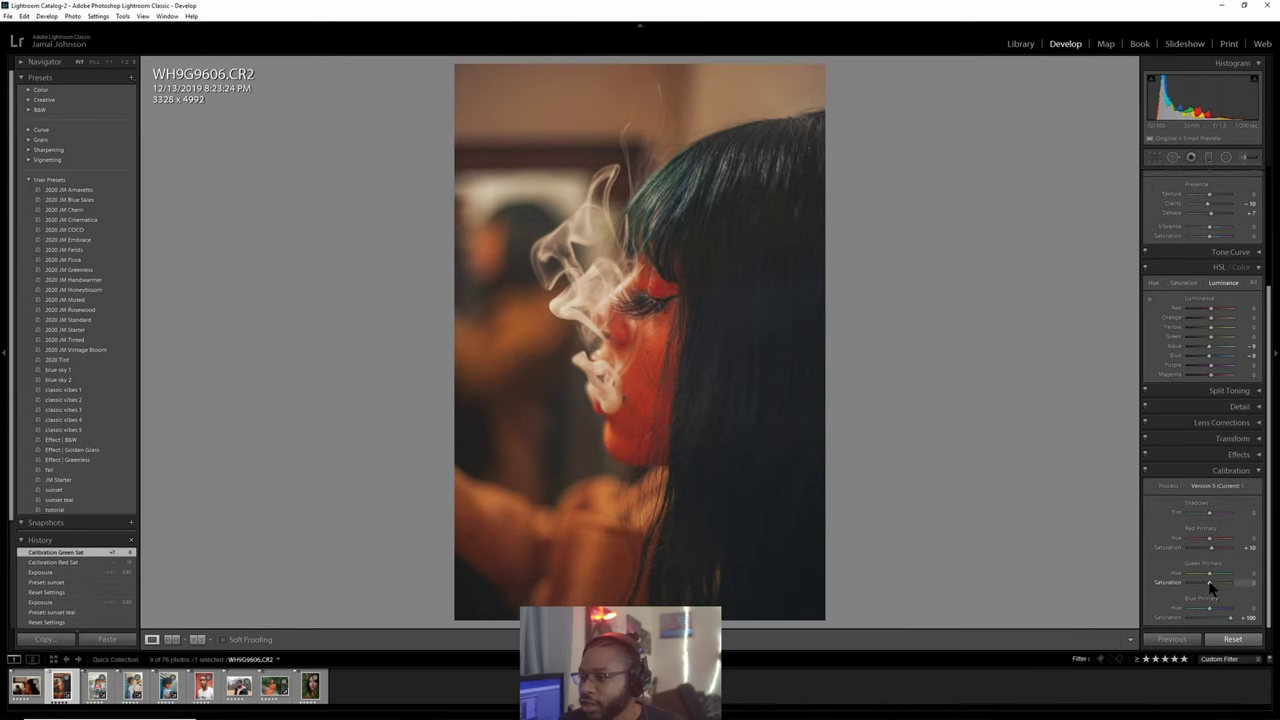
pyautogui.hotkey('ctrl', 'z')
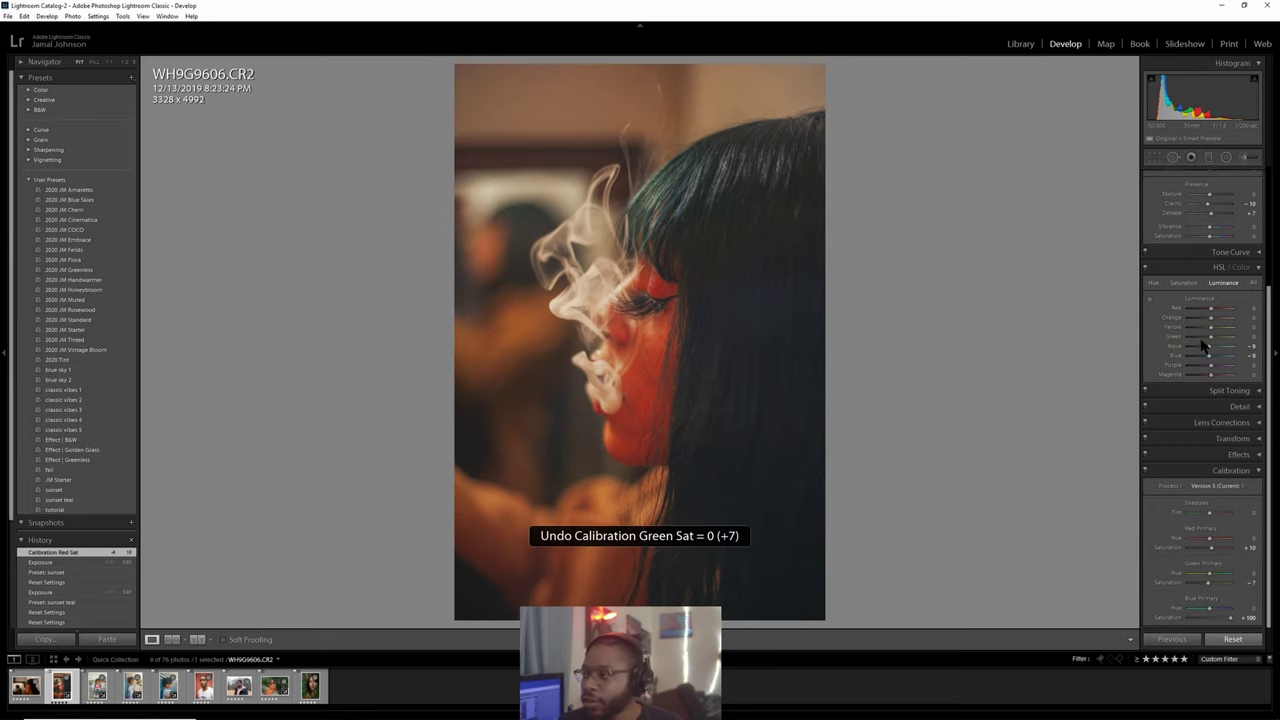
pyautogui.click(1190, 284)
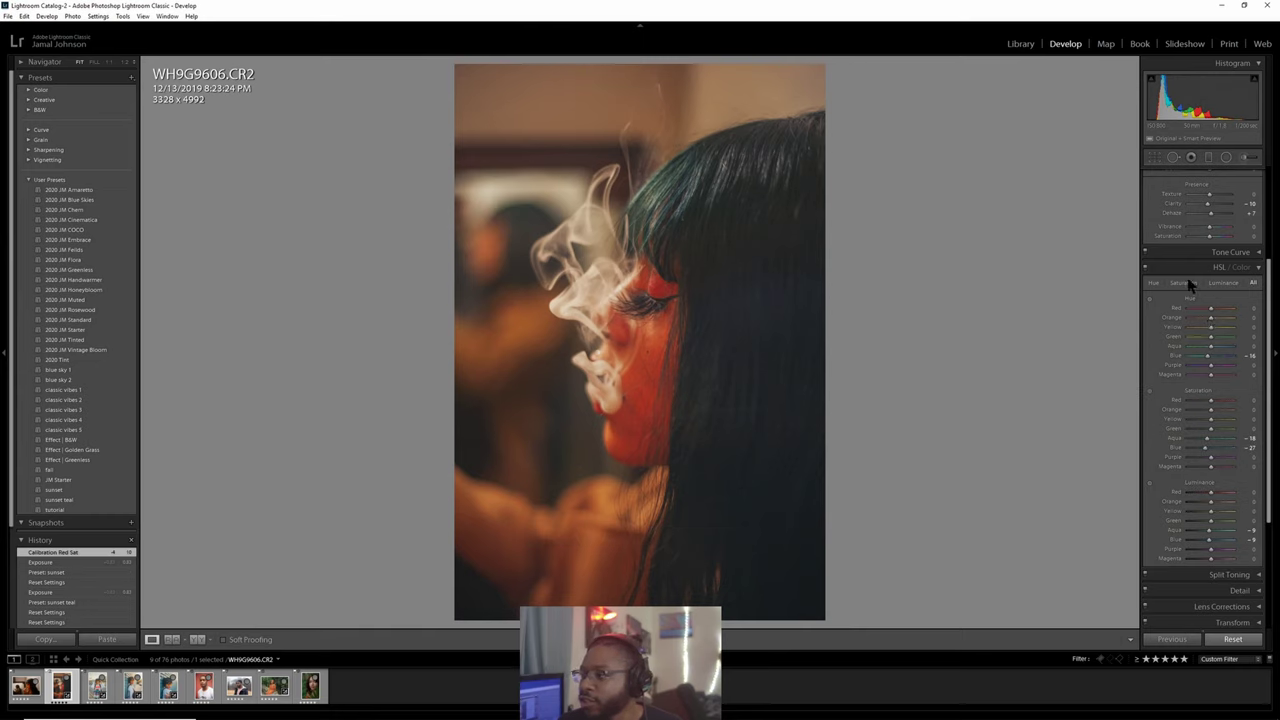
pyautogui.click(1186, 283)
pyautogui.moveTo(1210, 318); pyautogui.dragTo(1202, 319)
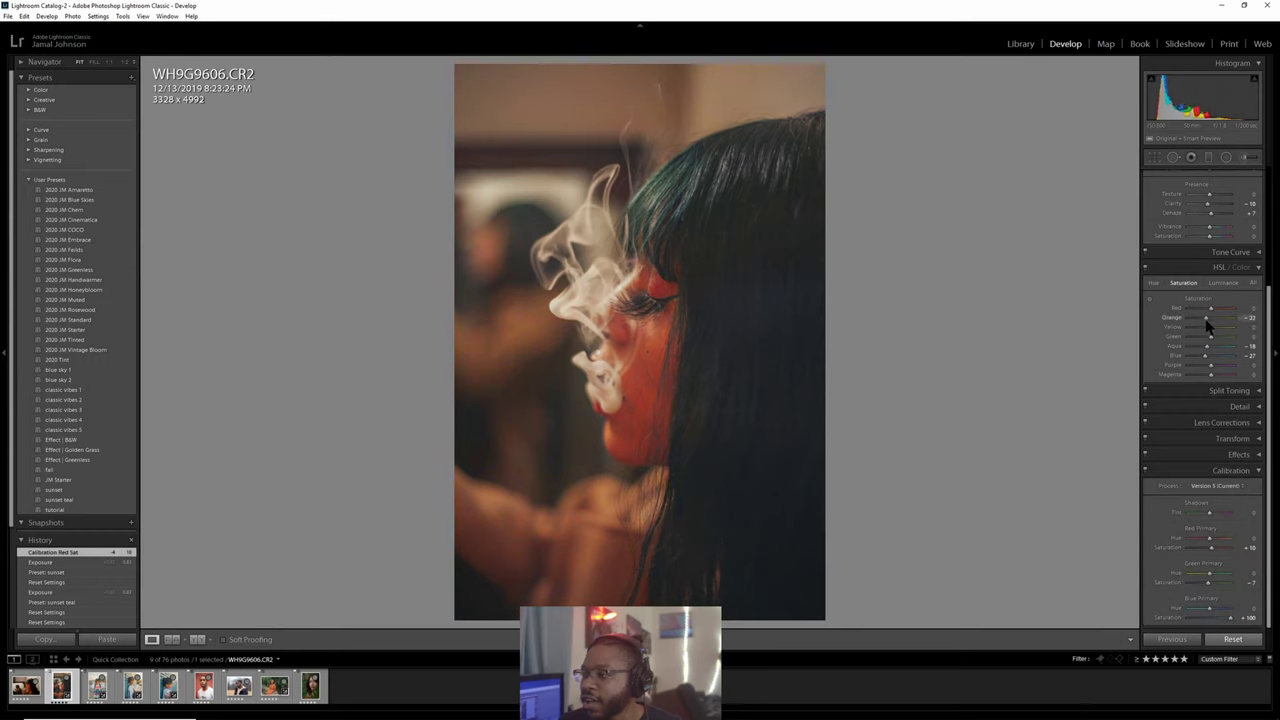
pyautogui.doubleClick(1210, 323)
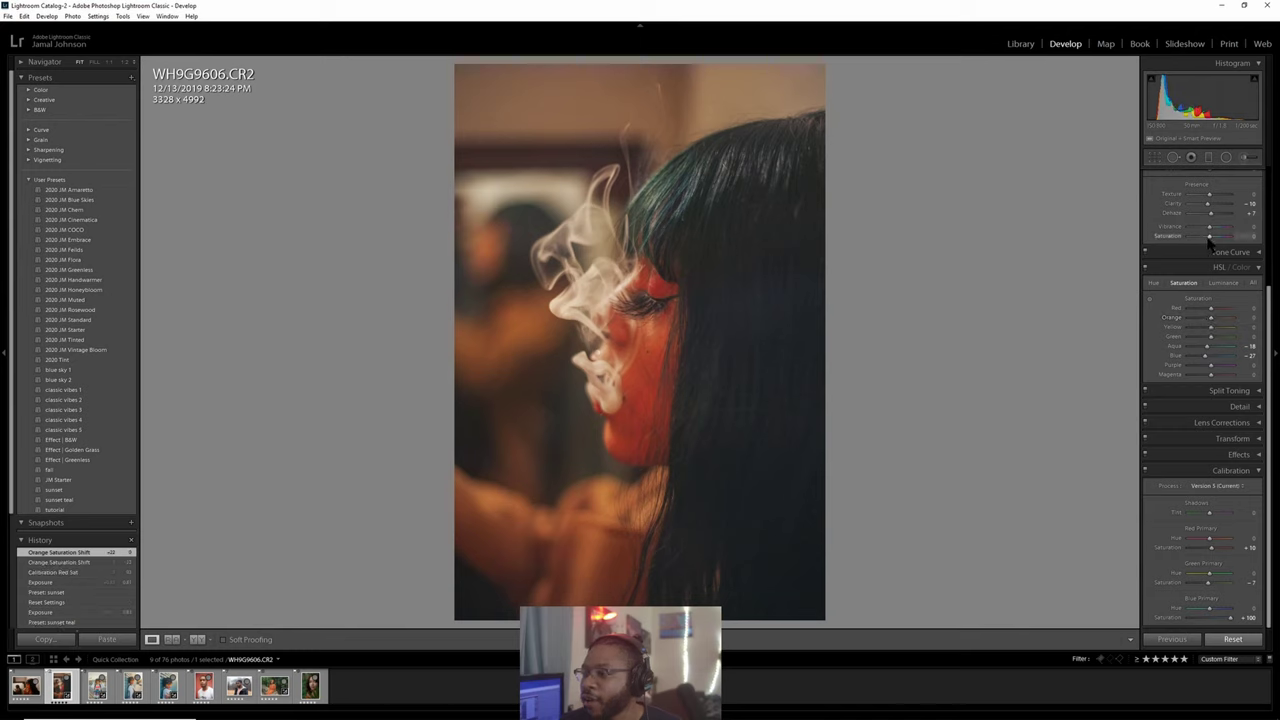
# Set the smoke portrait's overall Saturation to -10 in the Presence settings.
pyautogui.moveTo(1209, 237); pyautogui.dragTo(1209, 244)
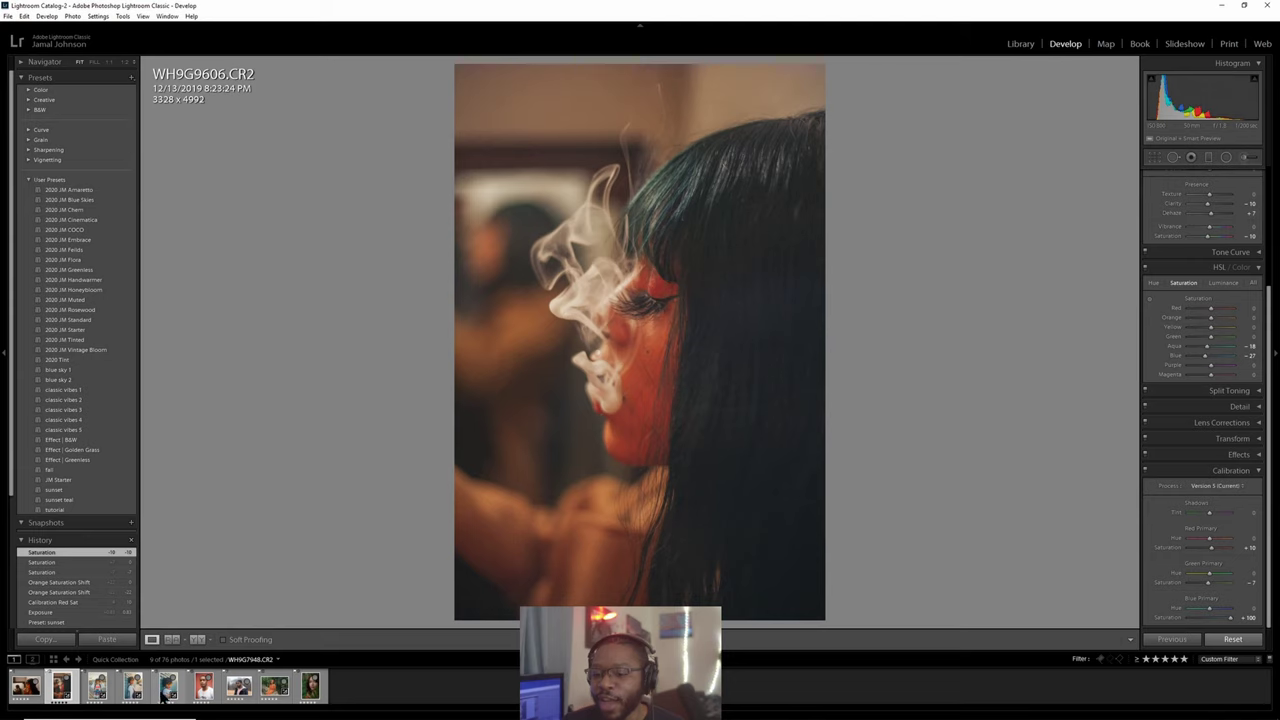
# Apply the "sunset" preset to the outdoor portrait P1085706.RW2.
pyautogui.click(236, 690)
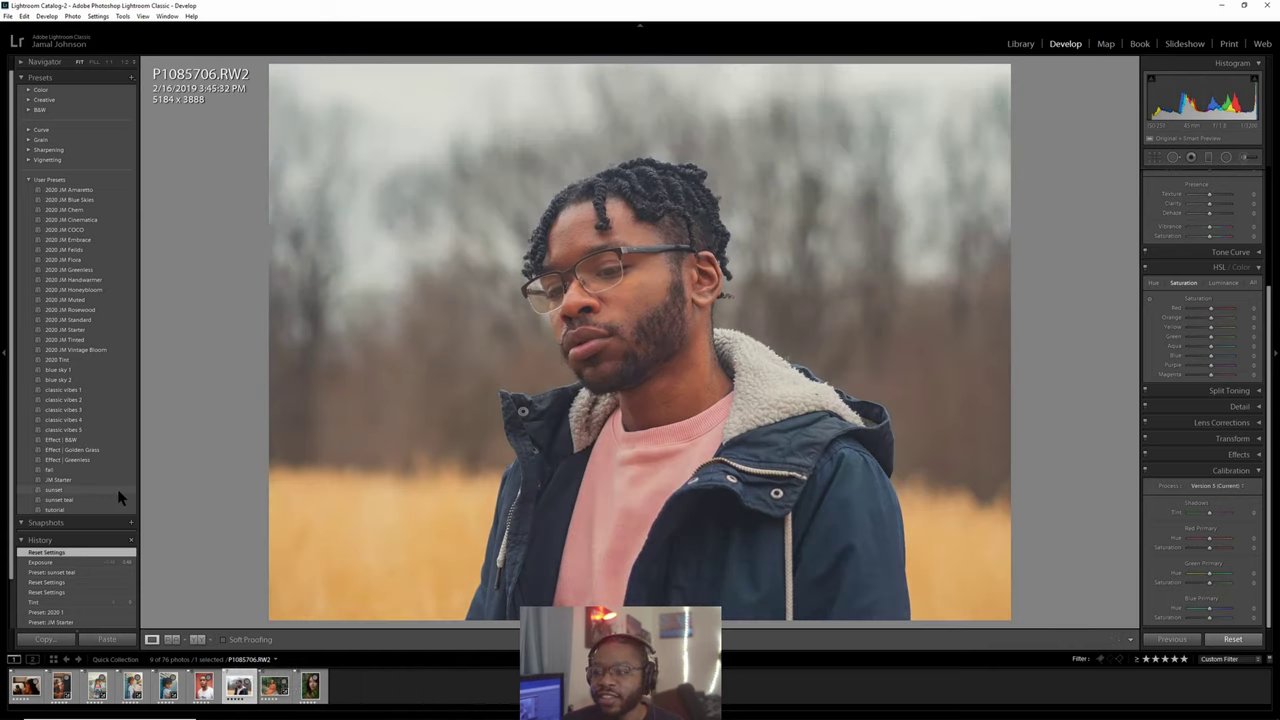
pyautogui.click(117, 490)
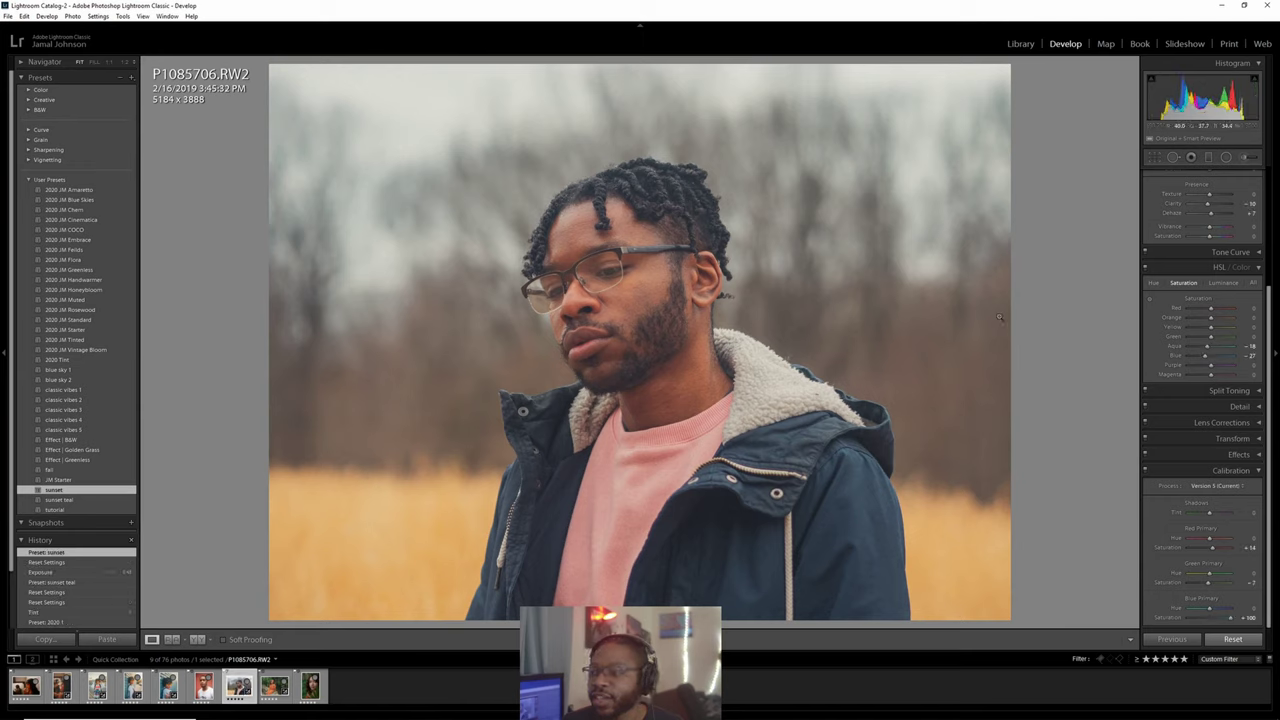
# Raise the outdoor portrait's Exposure to +0.36 and set its overall Saturation to -10.
pyautogui.scroll(4, 1150, 215)
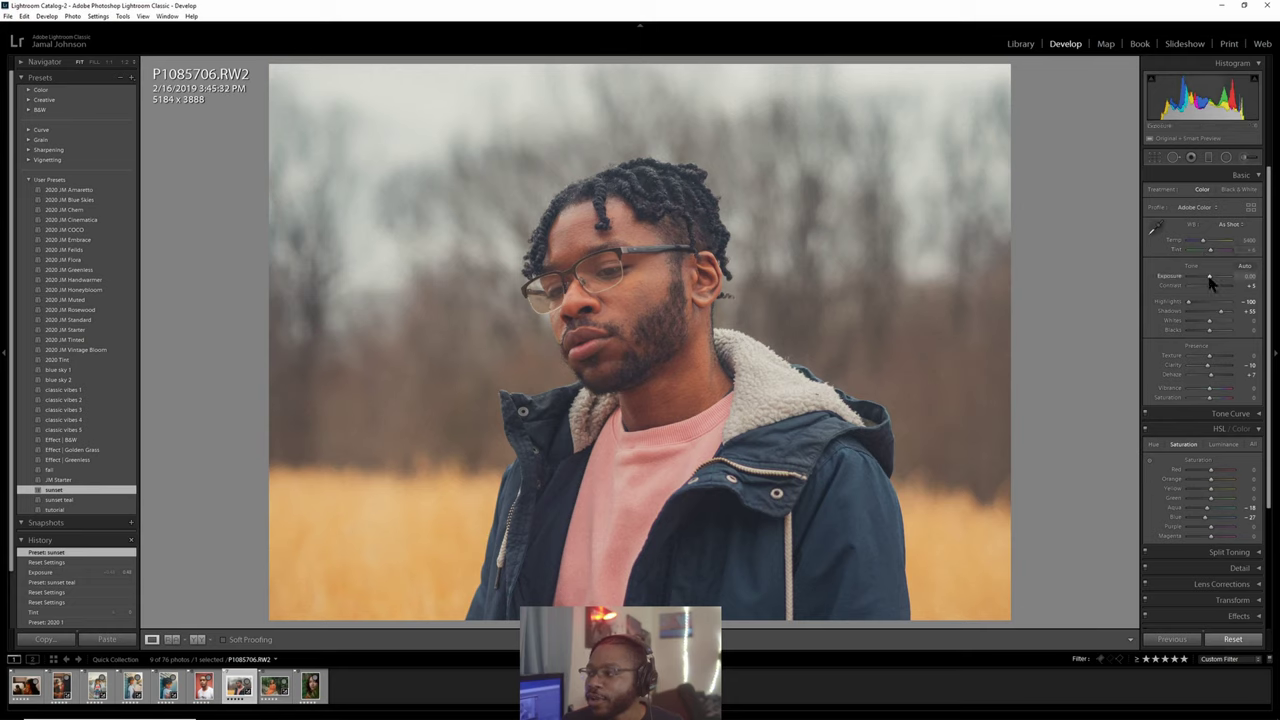
pyautogui.moveTo(1212, 285); pyautogui.dragTo(1211, 283)
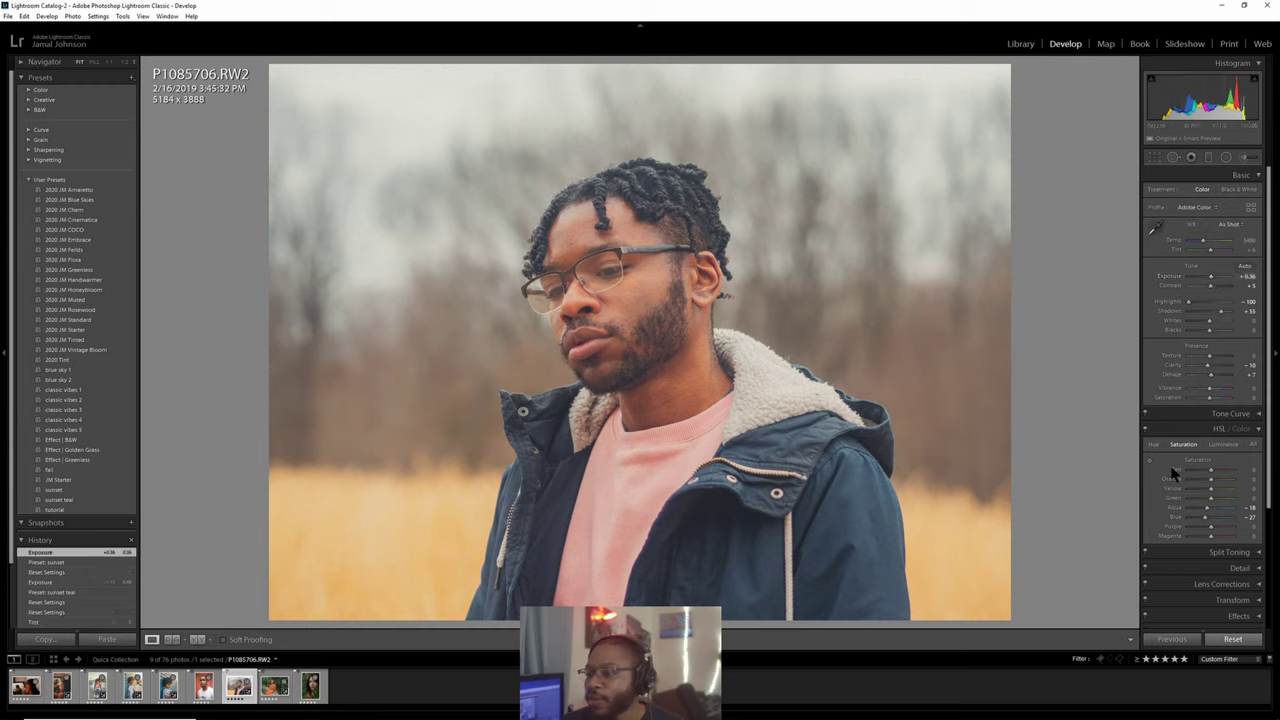
pyautogui.click(1245, 397)
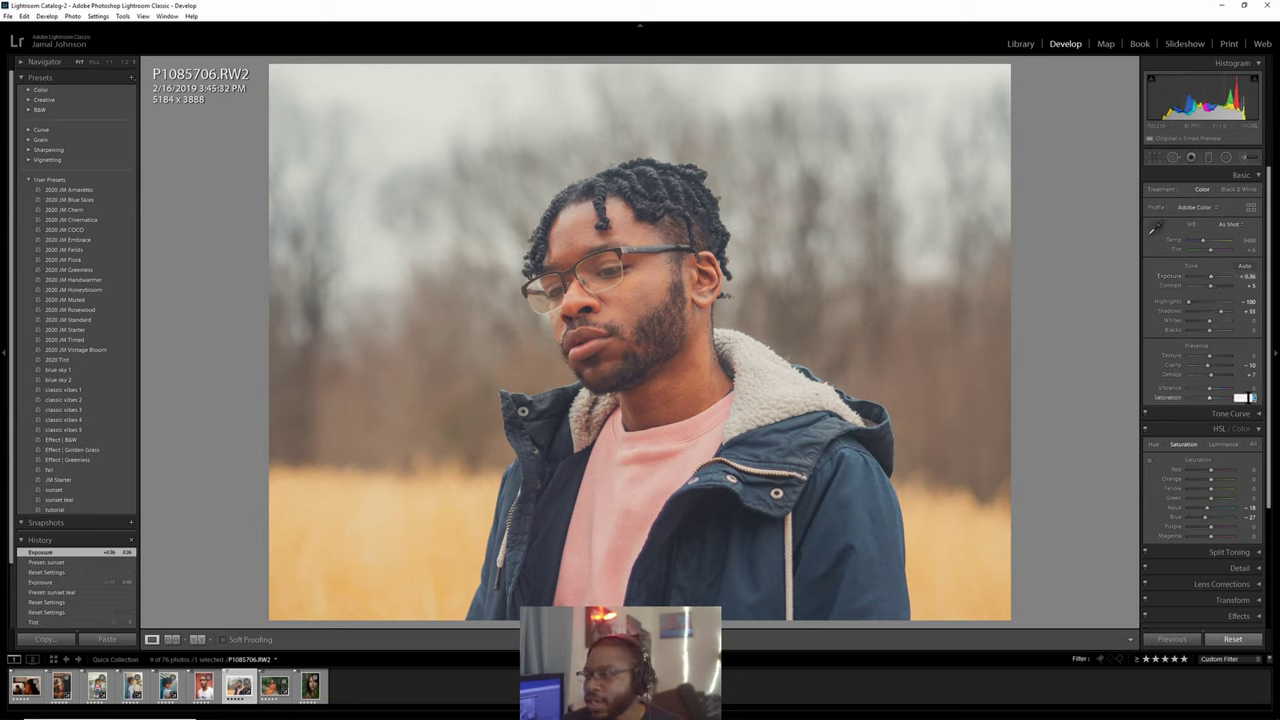
pyautogui.write('-10')
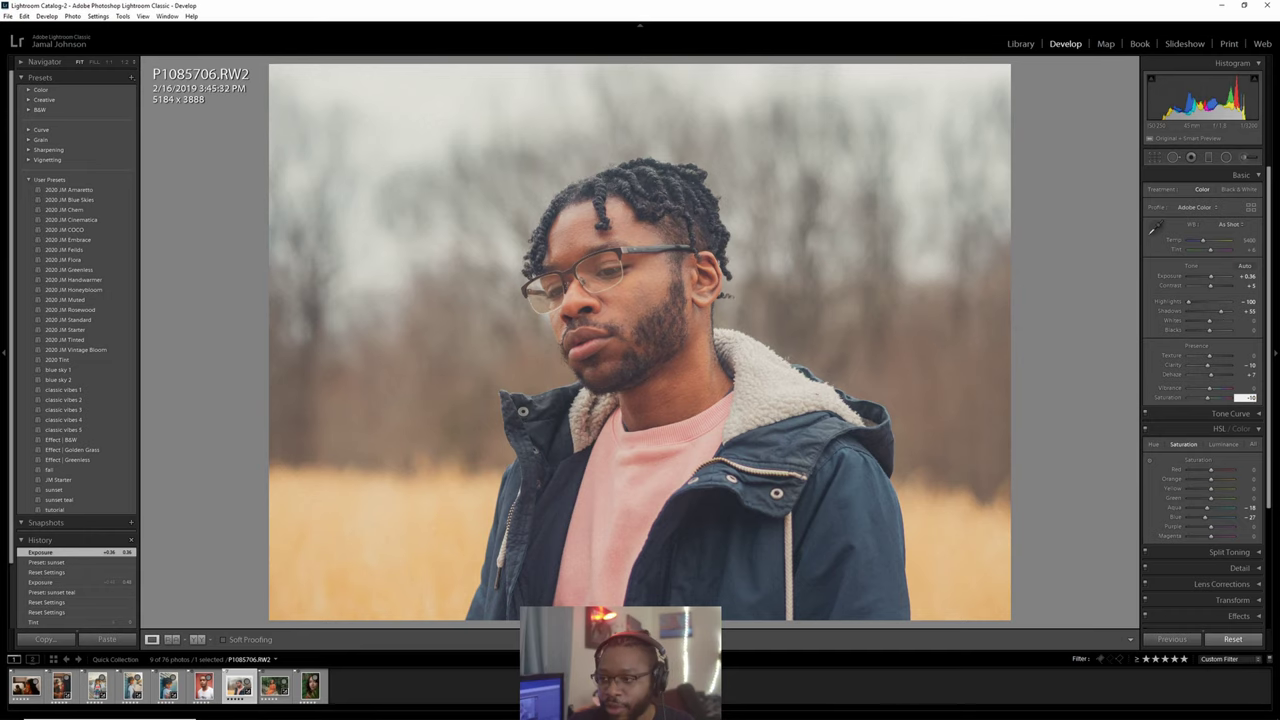
pyautogui.press('Return')
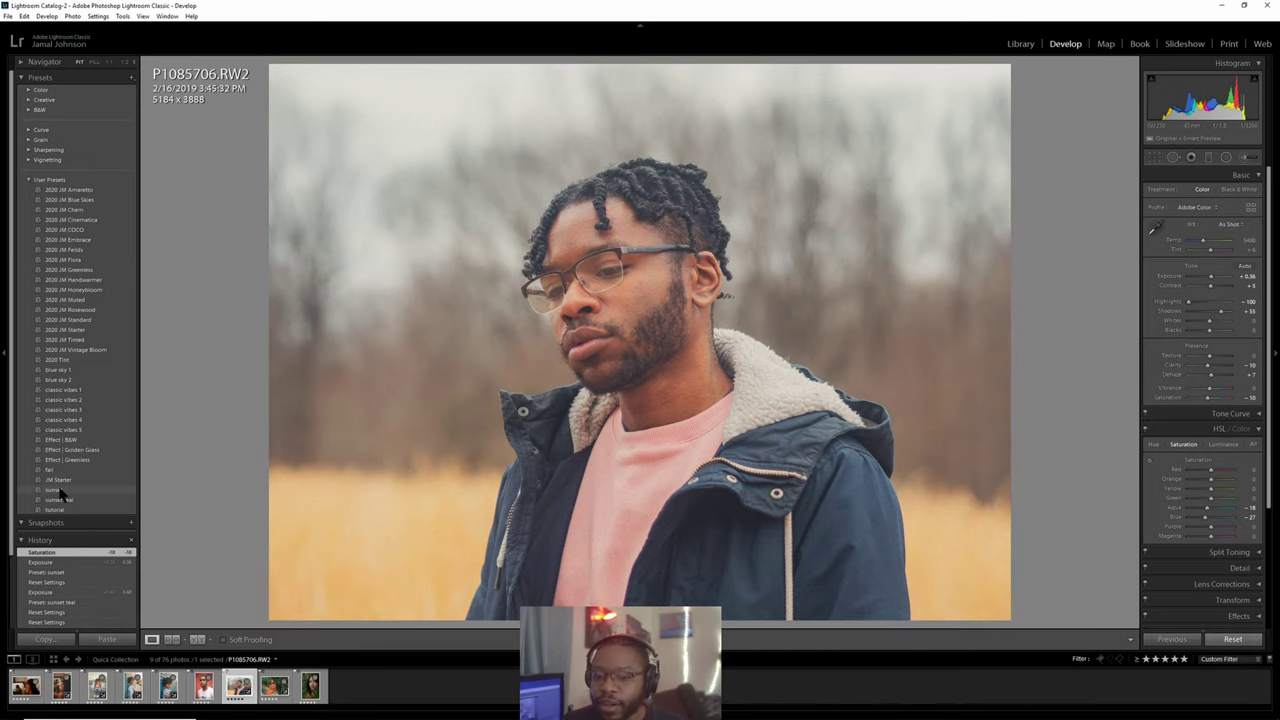
# Update the "sunset" preset with the outdoor portrait's current settings, leaving Exposure and White Balance excluded.
pyautogui.rightClick(58, 489)
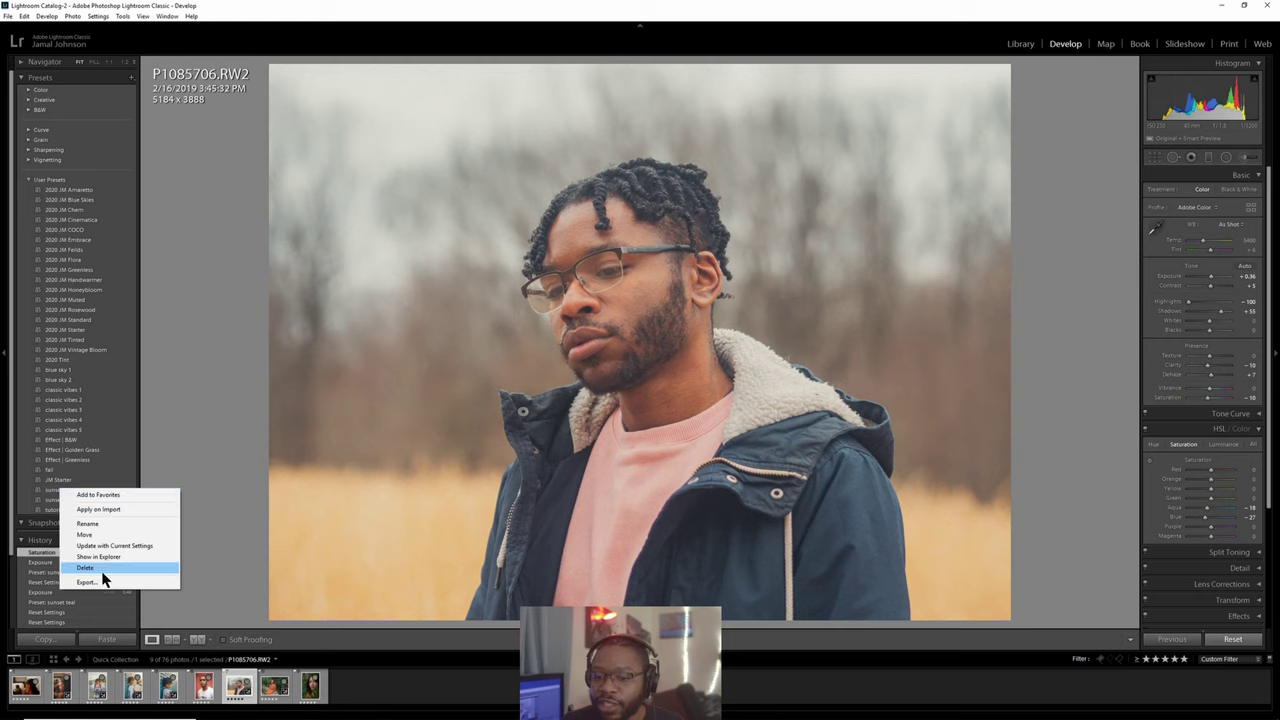
pyautogui.click(110, 546)
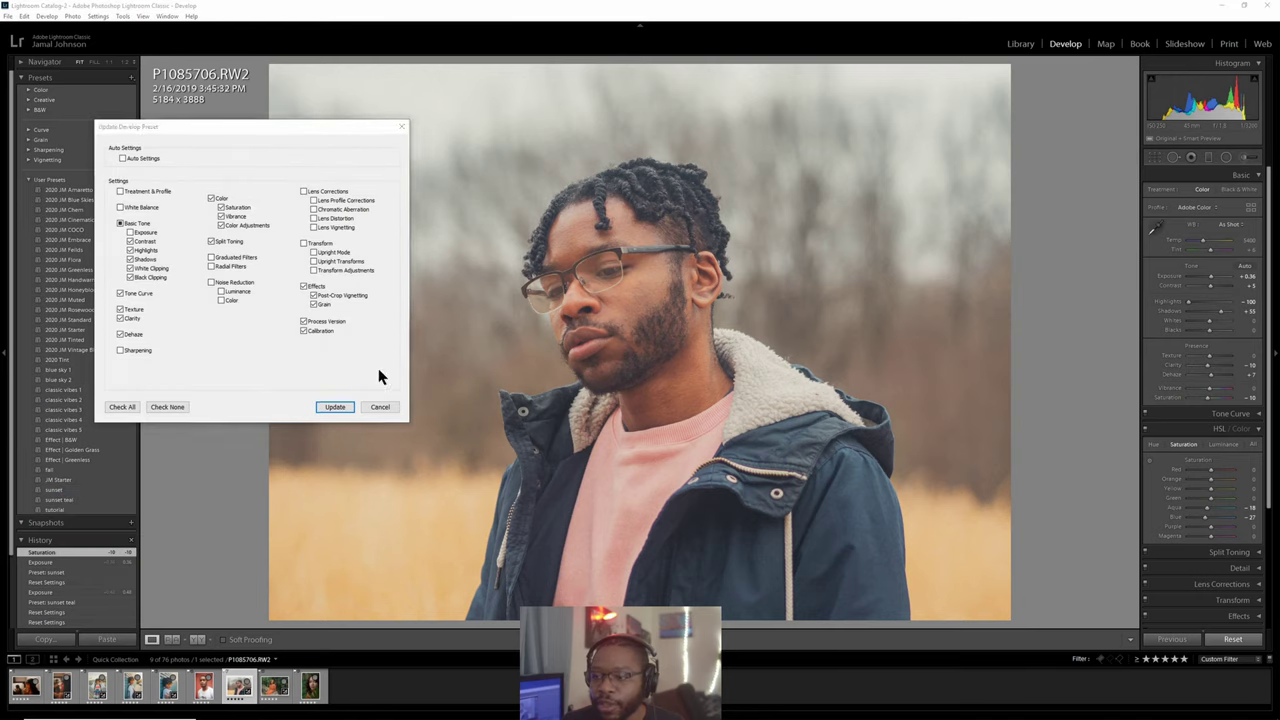
pyautogui.click(331, 407)
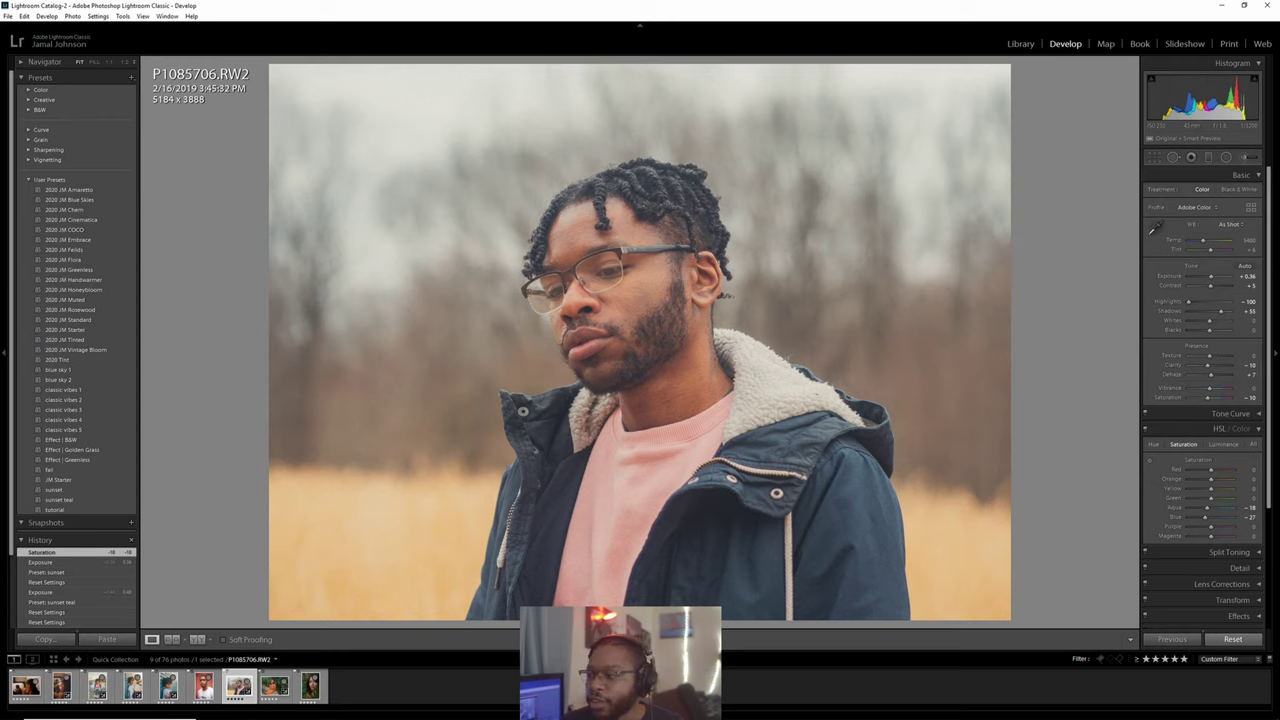
# Shift the Blue Hue to -47 in the outdoor portrait's HSL settings to turn the jacket teal.
pyautogui.scroll(-2, 1205, 420)
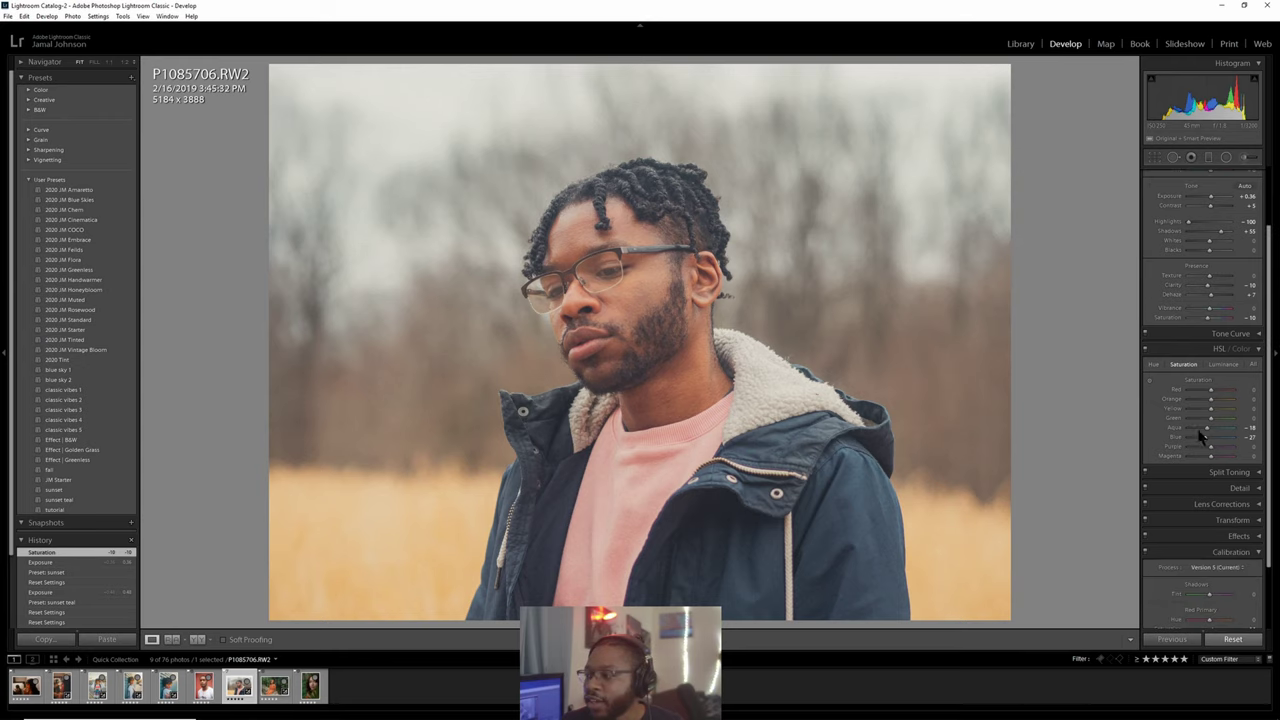
pyautogui.click(1154, 365)
pyautogui.moveTo(1205, 443); pyautogui.dragTo(1197, 444)
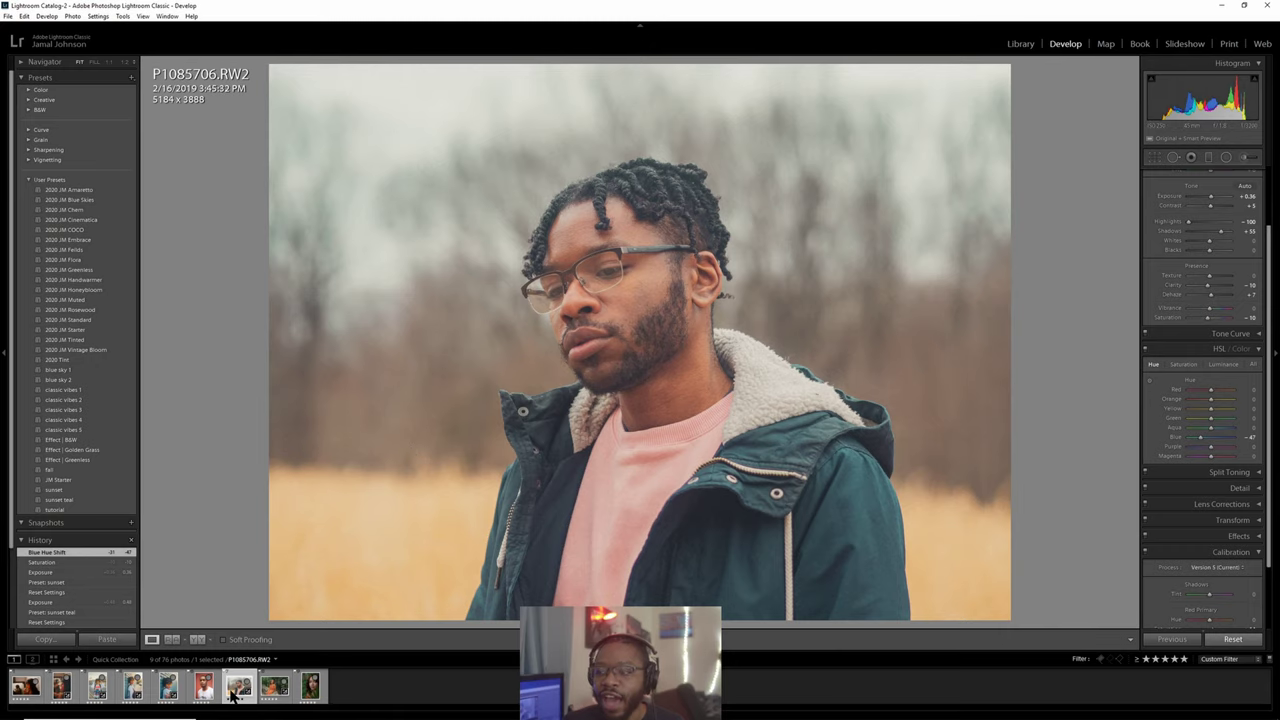
pyautogui.click(130, 688)
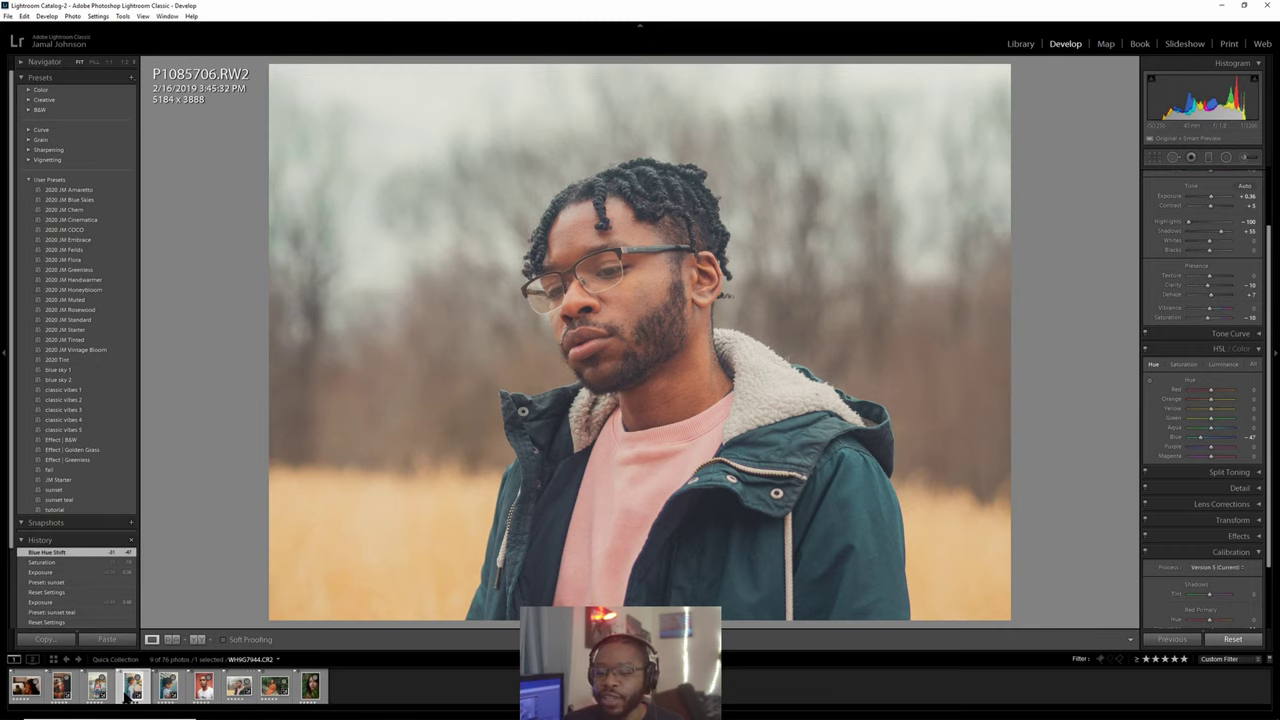
pyautogui.click(233, 692)
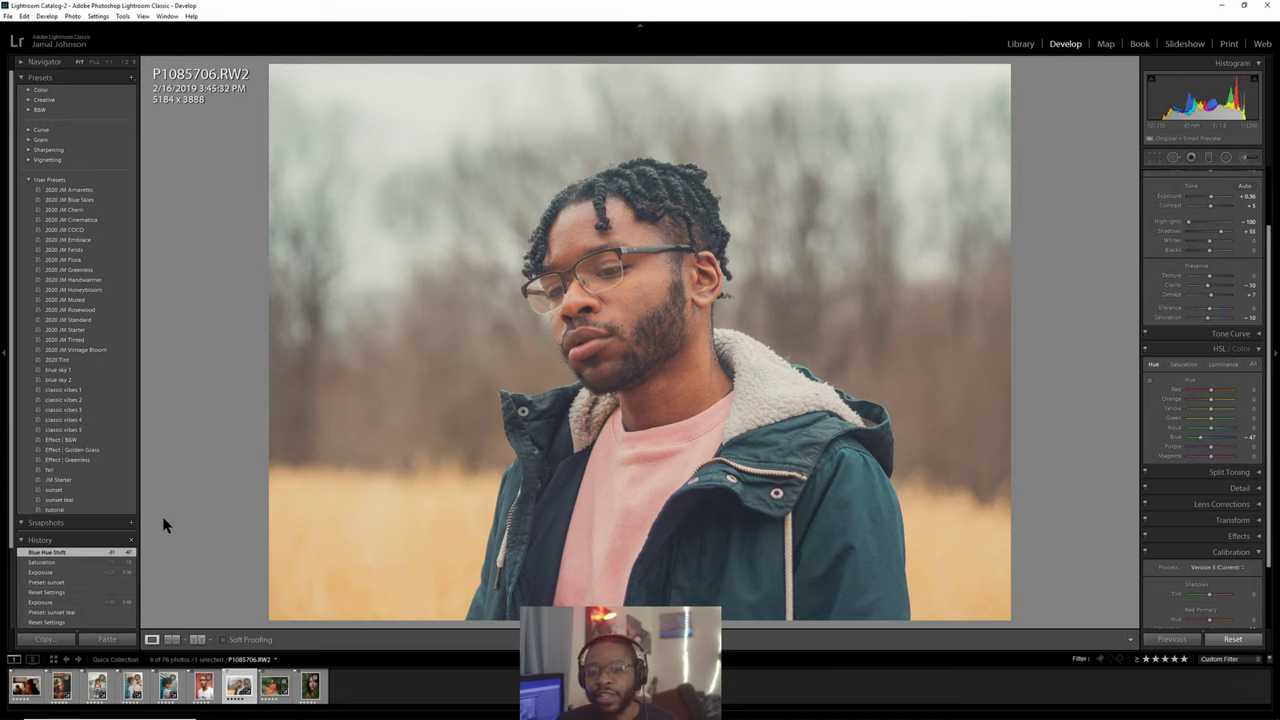
# Reset the edits on the orange-dress photo DSC03013.ARW and apply the "sunset" preset to it.
pyautogui.click(271, 690)
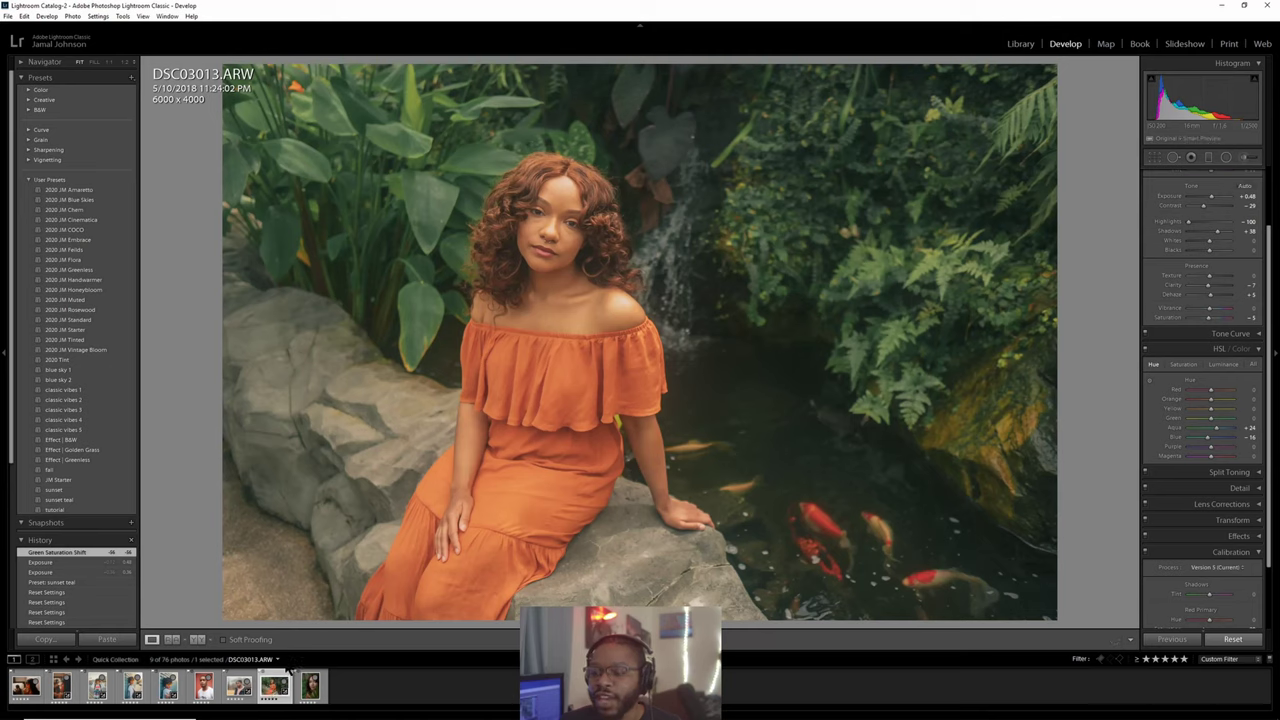
pyautogui.click(1250, 641)
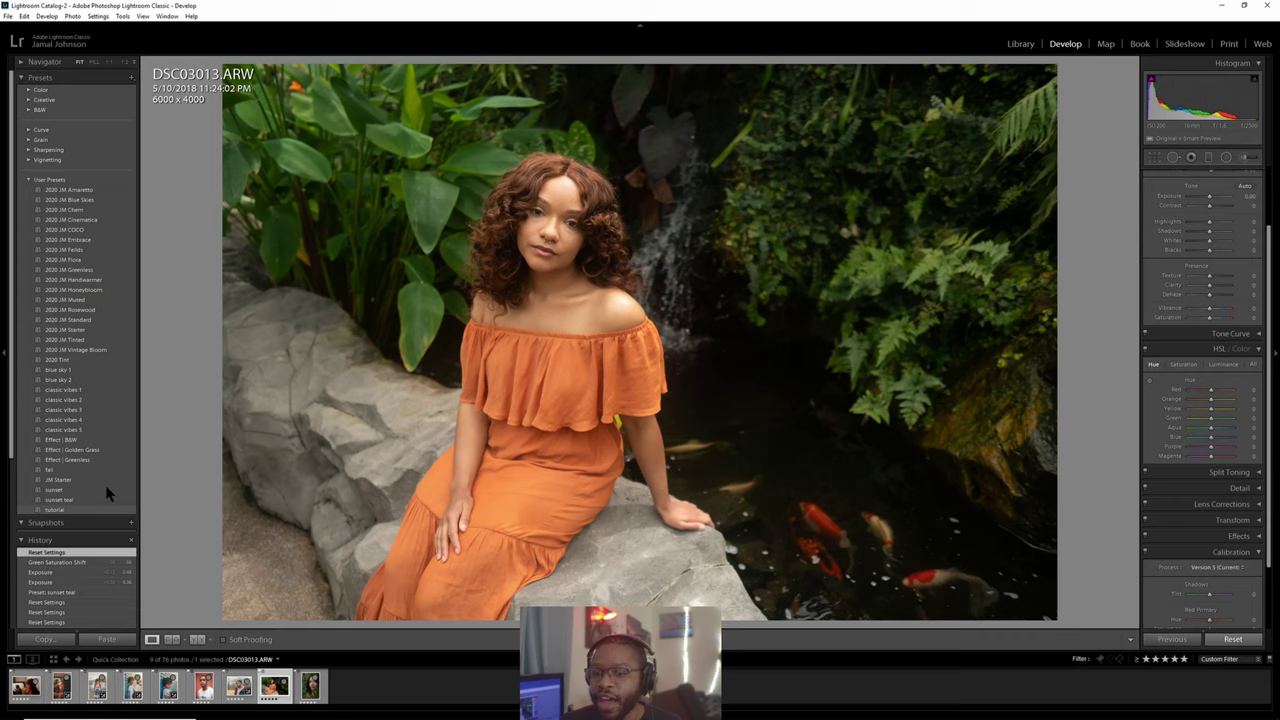
pyautogui.click(60, 491)
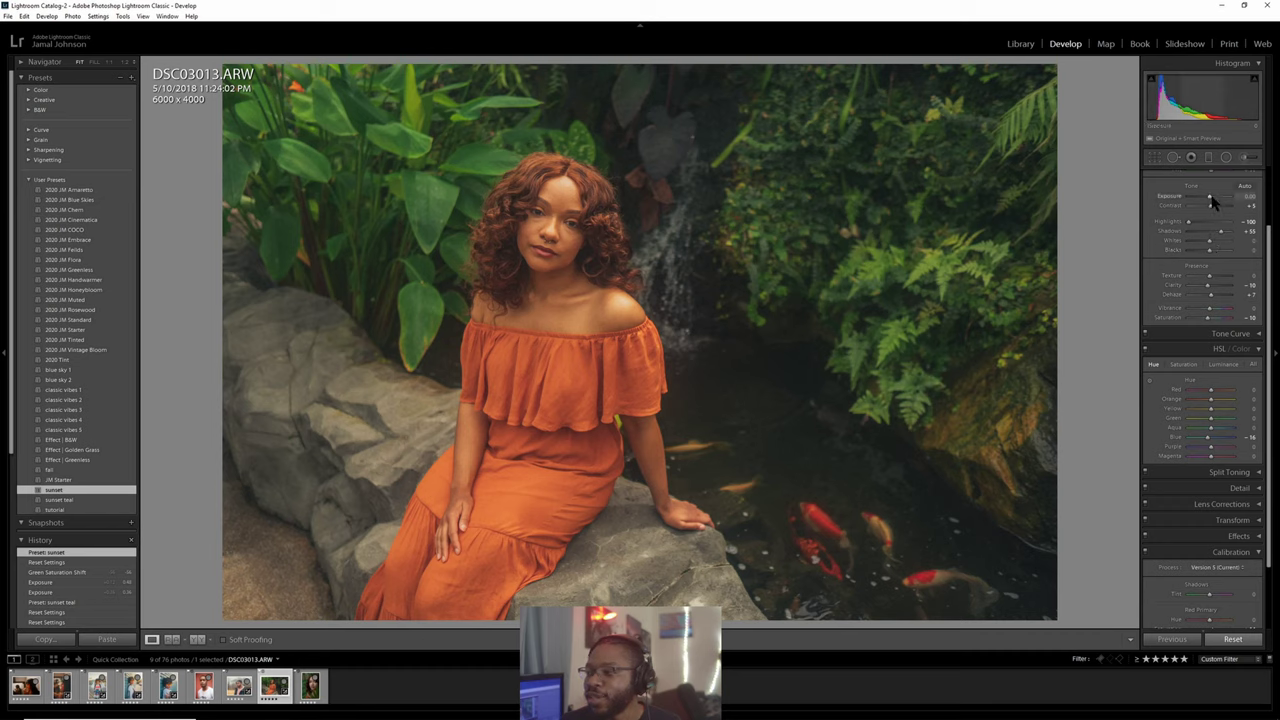
# Raise the orange-dress photo's Exposure to +0.48 and lower its Green Primary Saturation in Calibration to -52.
pyautogui.moveTo(1211, 200); pyautogui.dragTo(1215, 202)
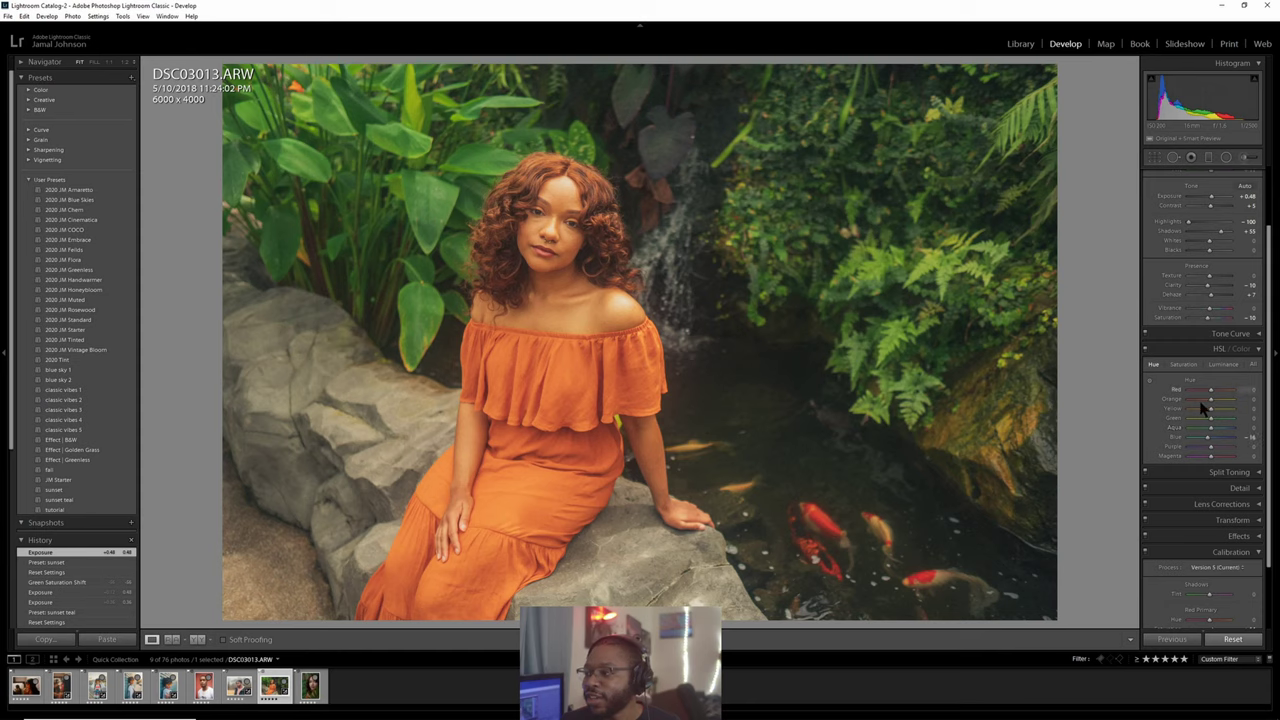
pyautogui.scroll(-2, 1198, 520)
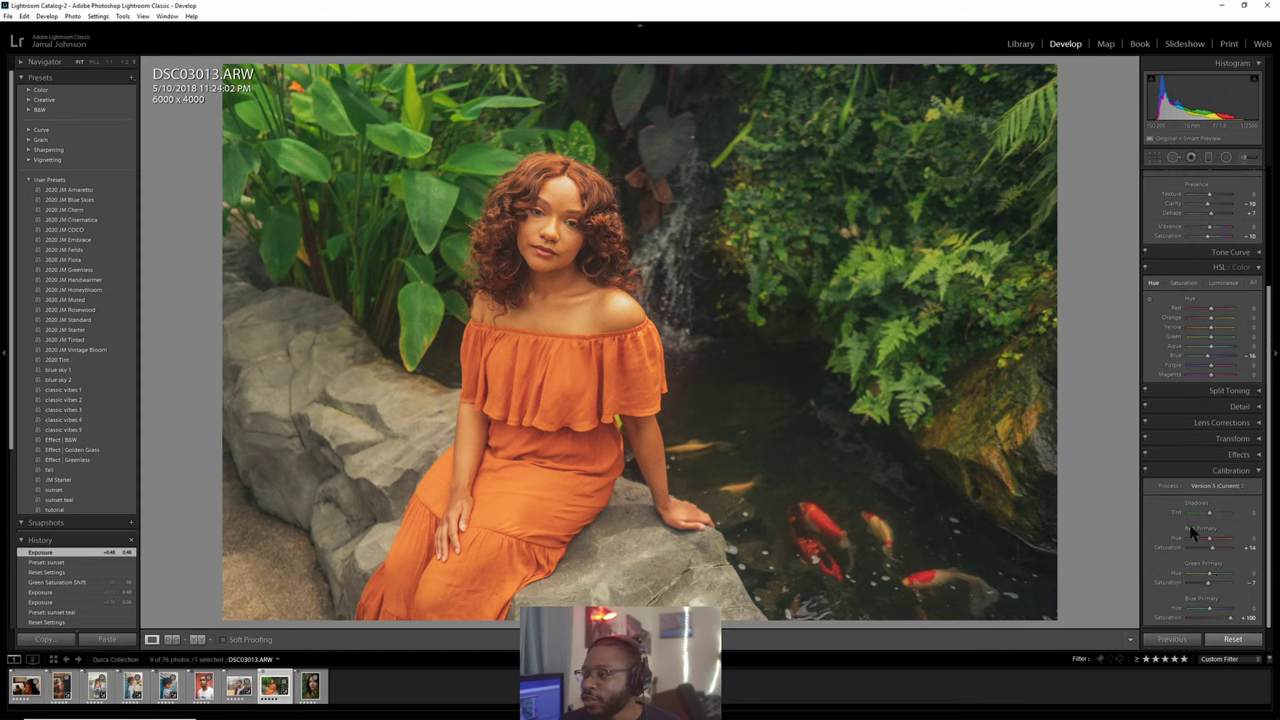
pyautogui.moveTo(1208, 588); pyautogui.dragTo(1198, 589)
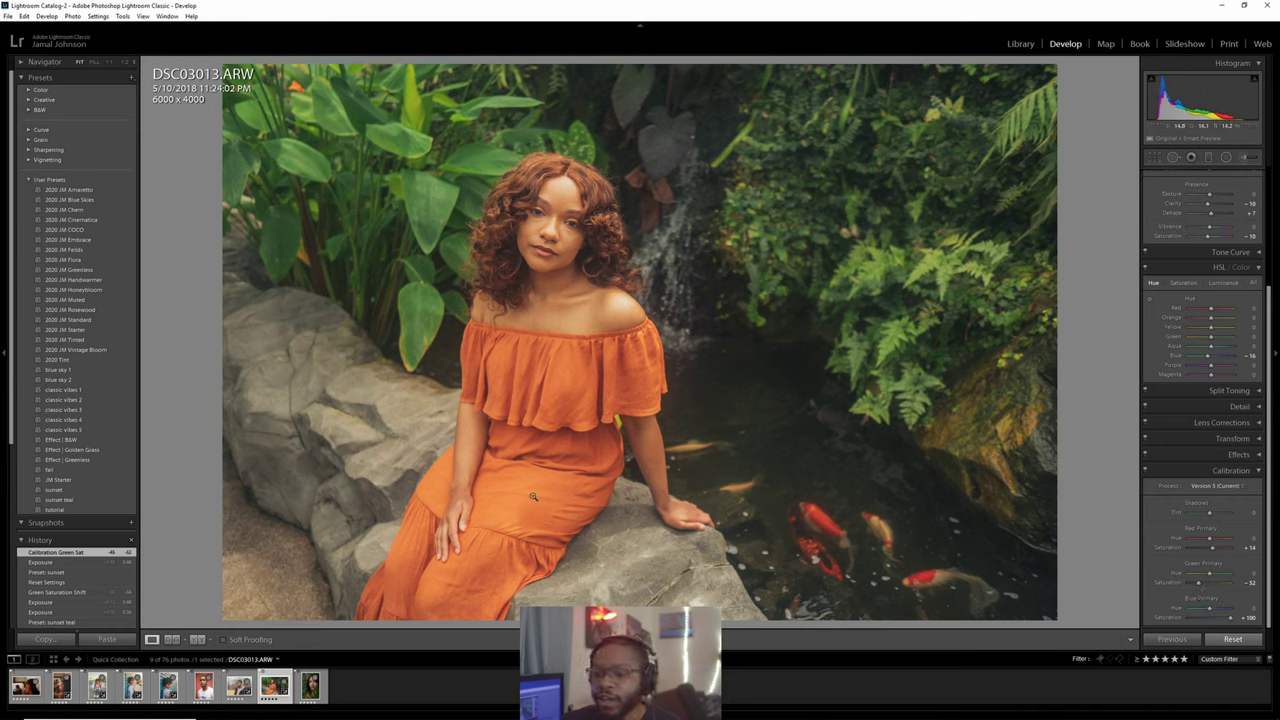
# Copy the develop settings of DSC03013.ARW, excluding Exposure and White Balance, and paste them onto the sunglasses portrait WH9G7948.CR2.
pyautogui.rightClick(265, 692)
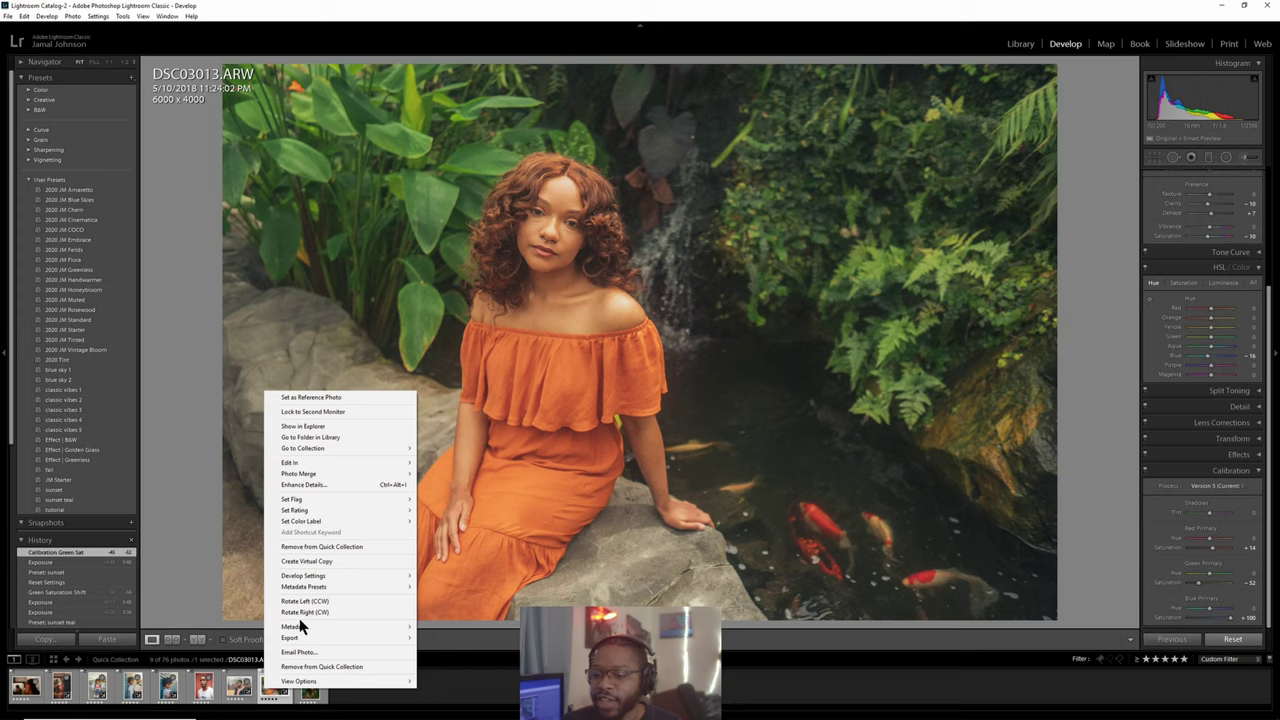
pyautogui.moveTo(306, 586)
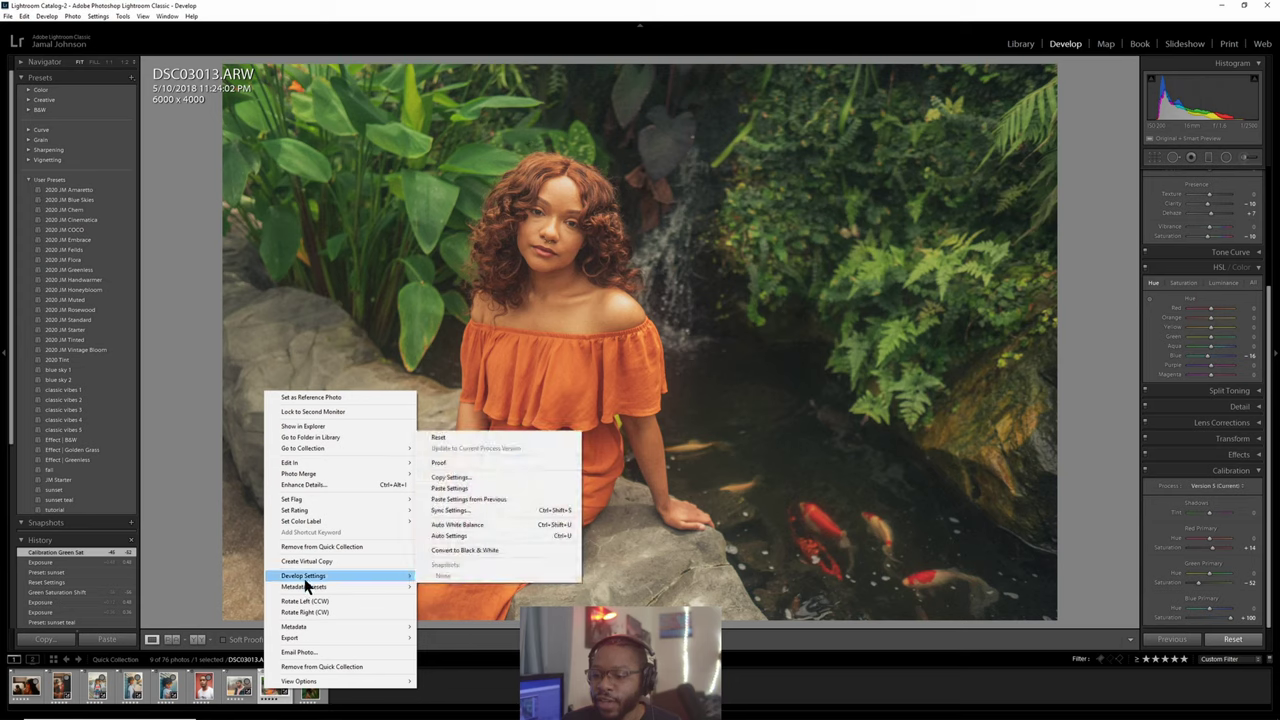
pyautogui.click(456, 480)
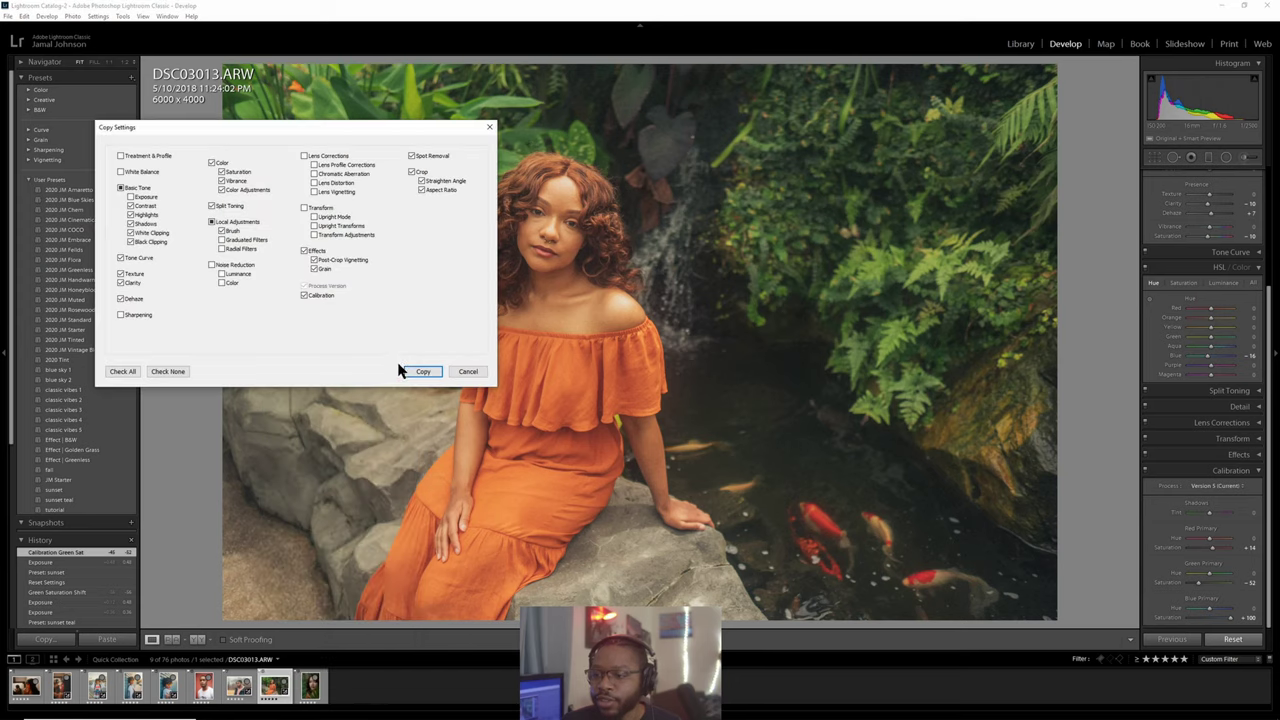
pyautogui.click(423, 371)
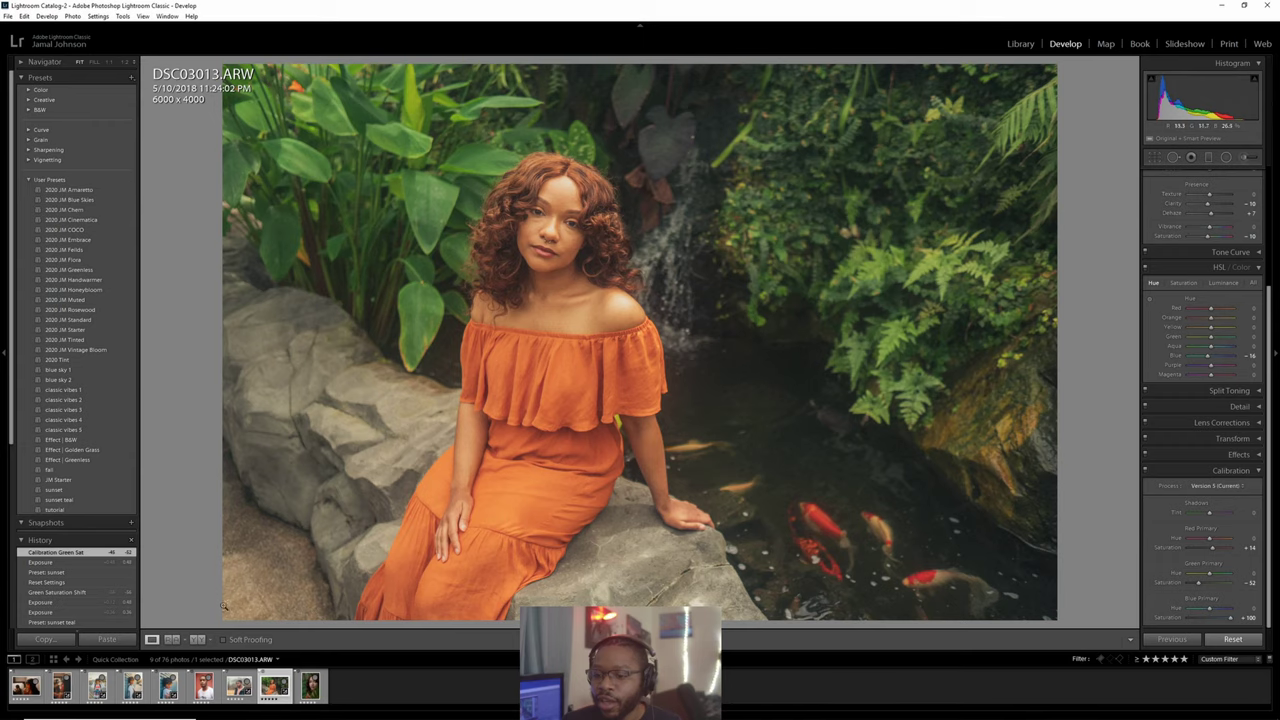
pyautogui.click(167, 688)
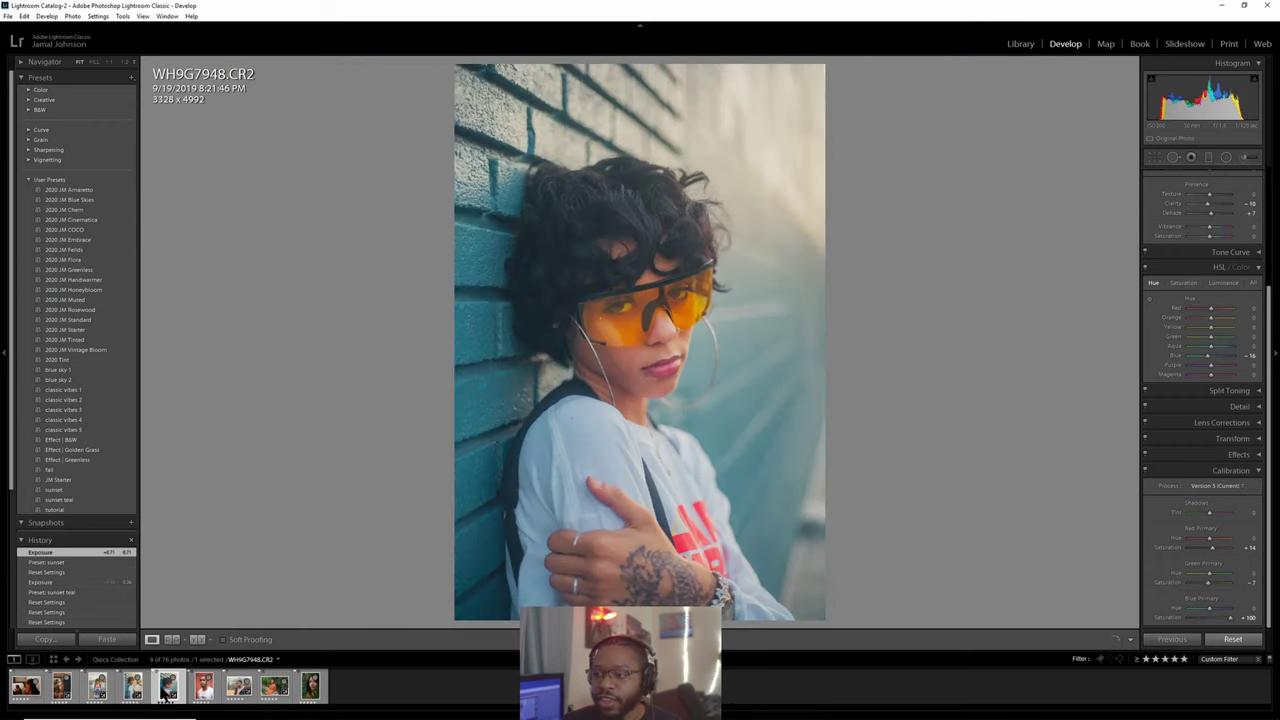
pyautogui.rightClick(167, 688)
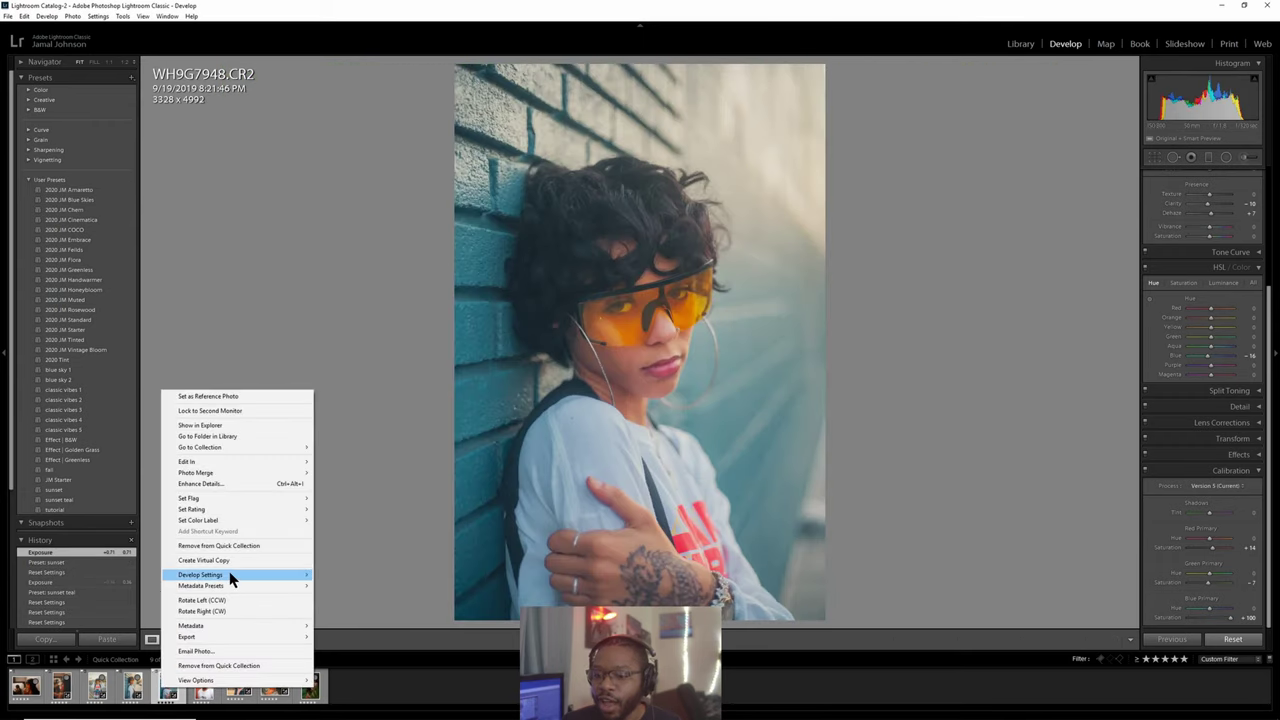
pyautogui.moveTo(232, 575)
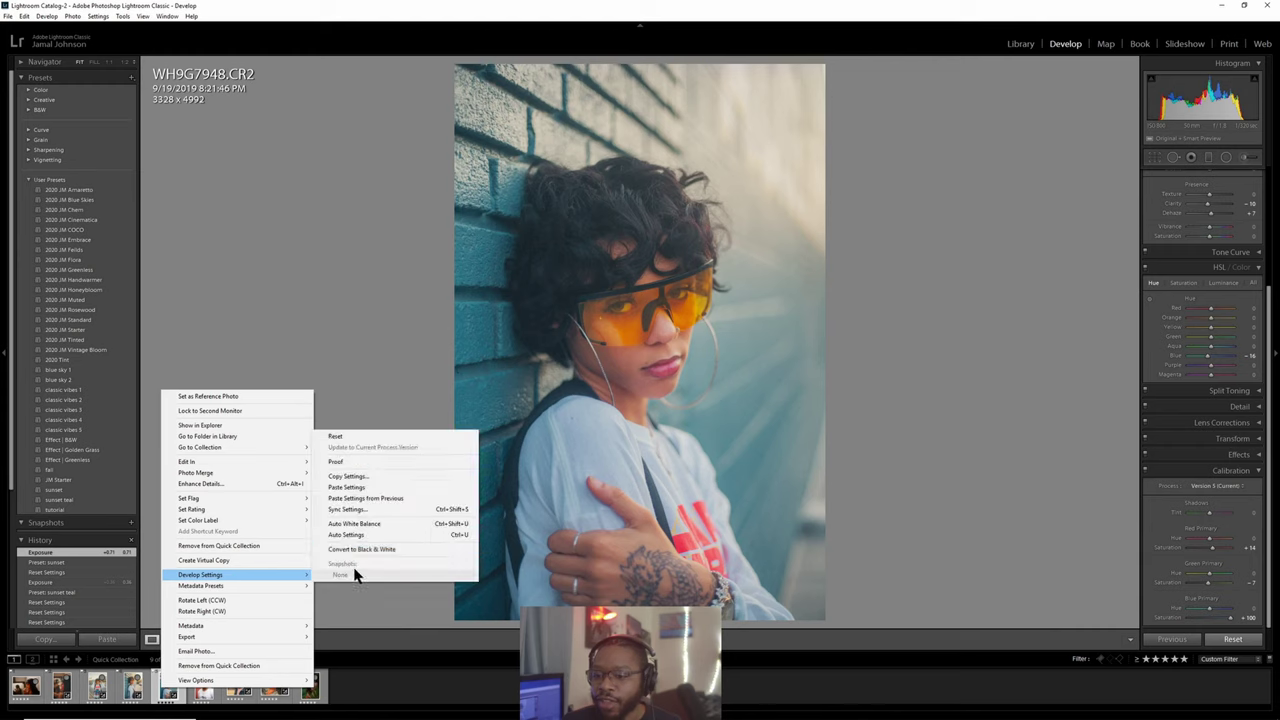
pyautogui.click(380, 488)
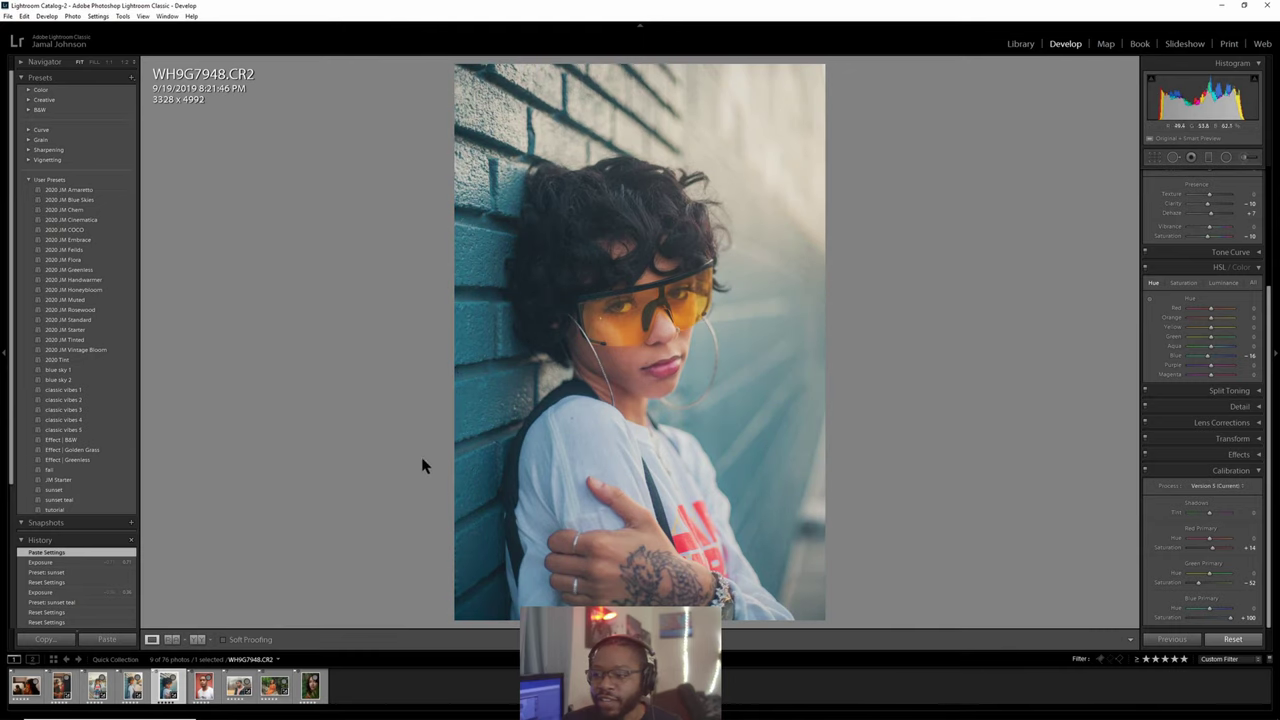
# Update the "sunset" preset with the current settings of the sunglasses portrait WH9G7948.CR2.
pyautogui.rightClick(104, 491)
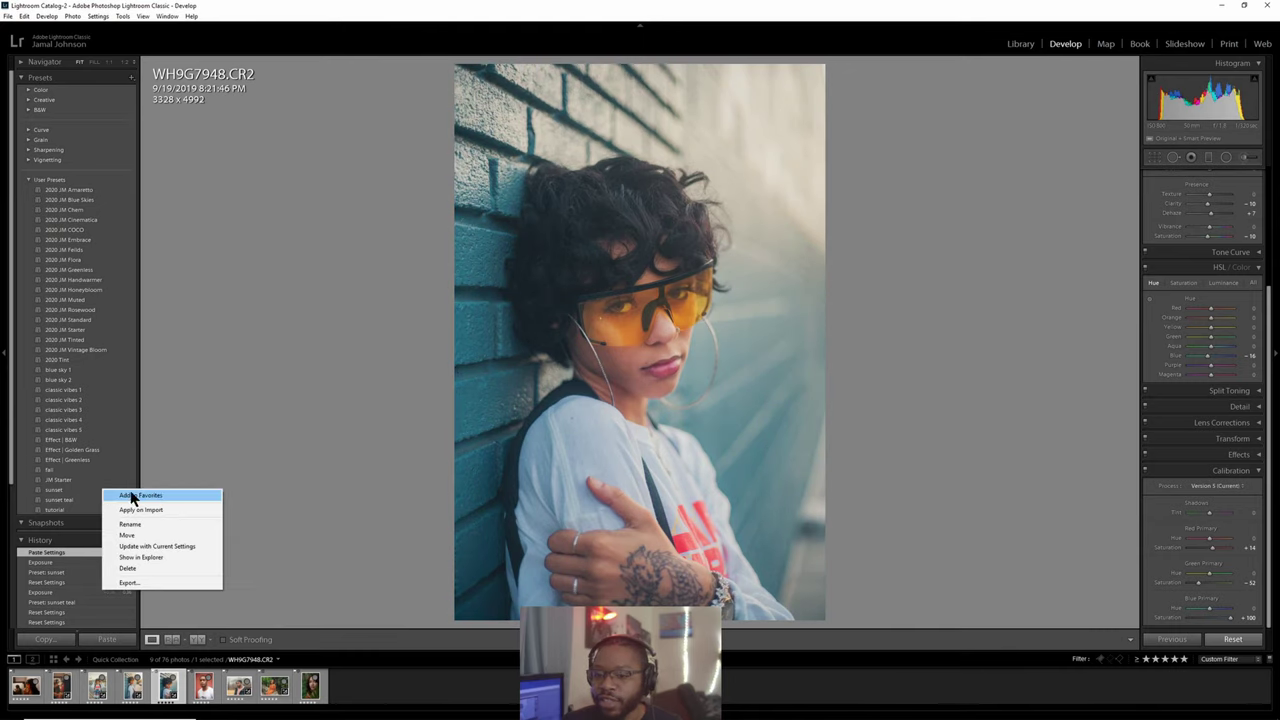
pyautogui.click(163, 546)
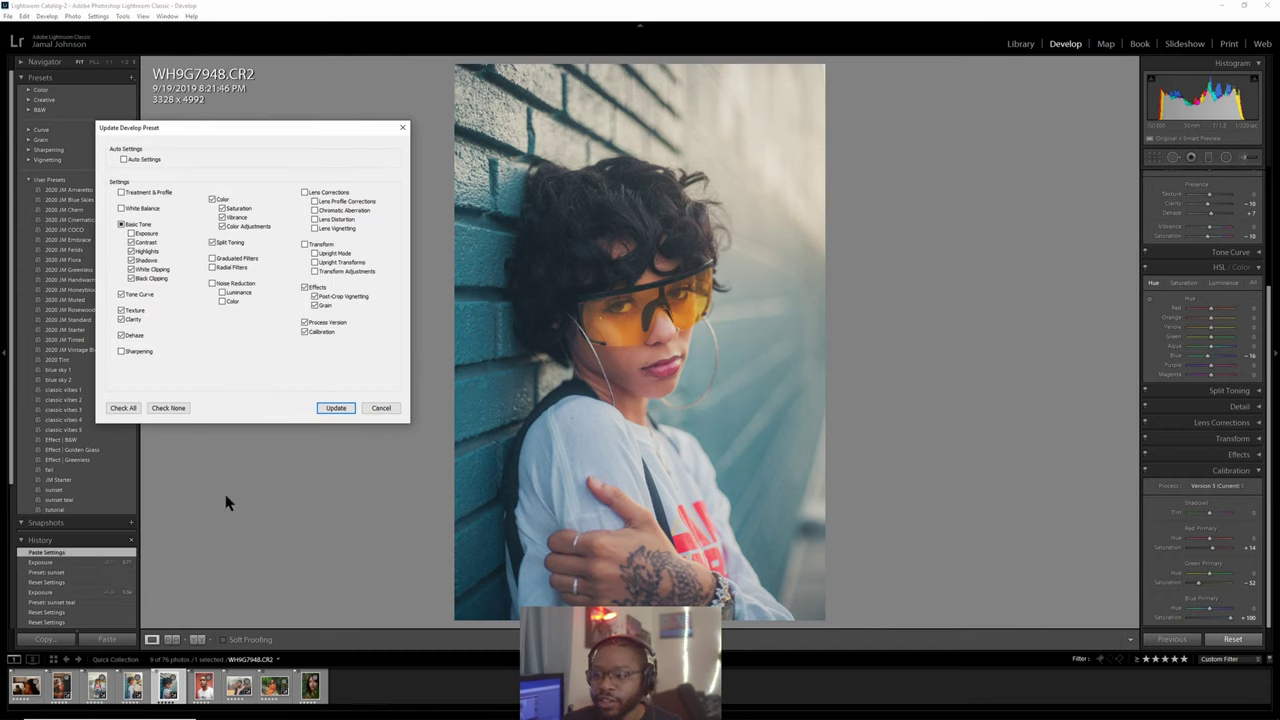
pyautogui.click(335, 408)
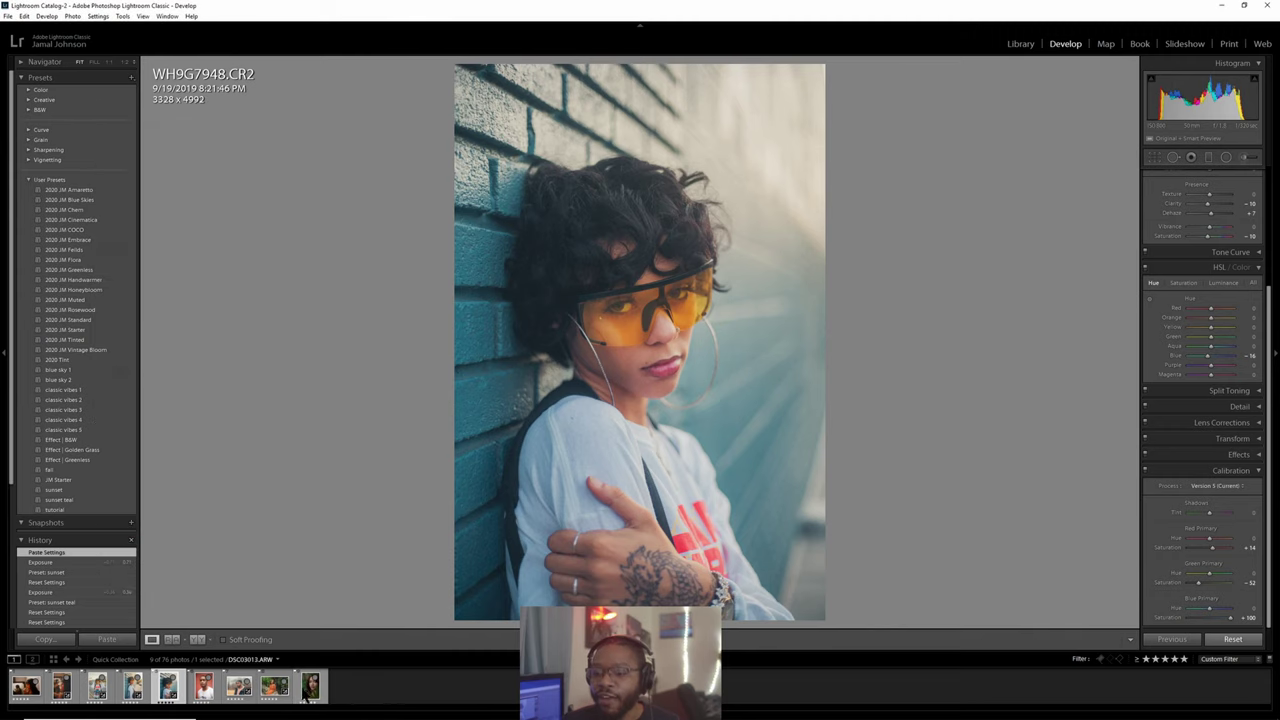
# Apply the "sunset" preset to the red-background portrait WH9G7225.CR2.
pyautogui.click(229, 697)
pyautogui.click(205, 690)
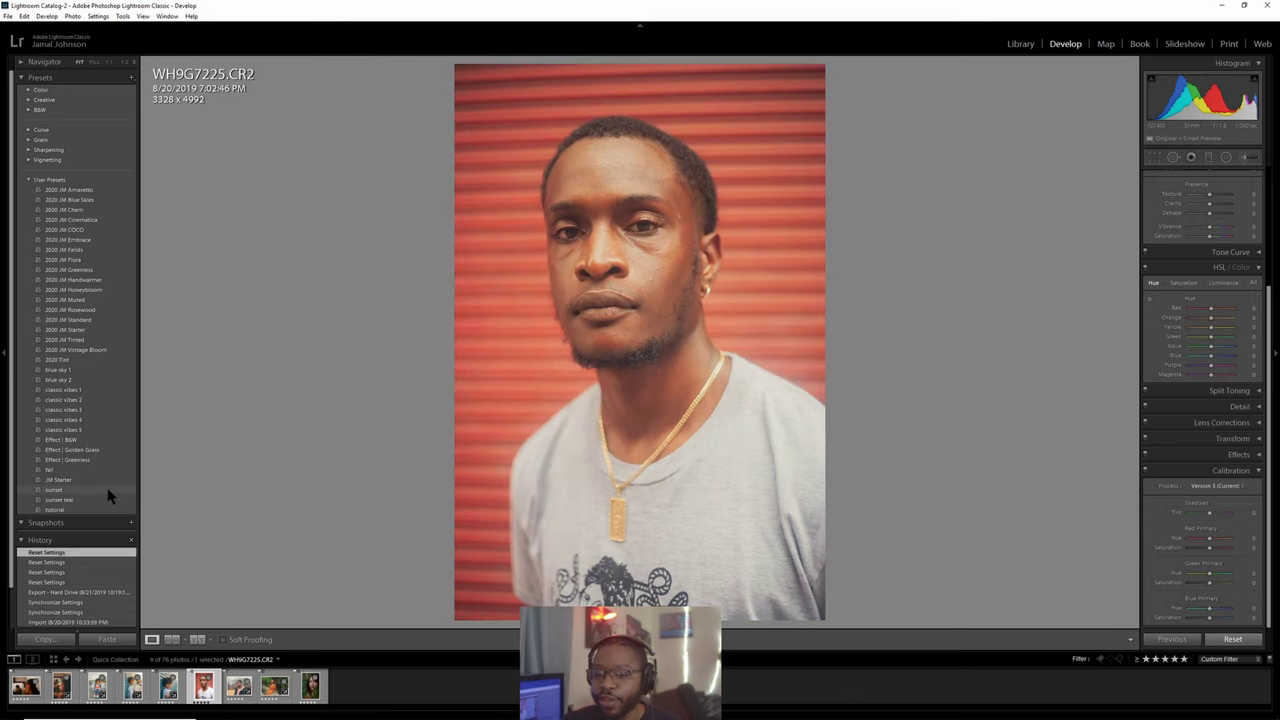
pyautogui.click(108, 491)
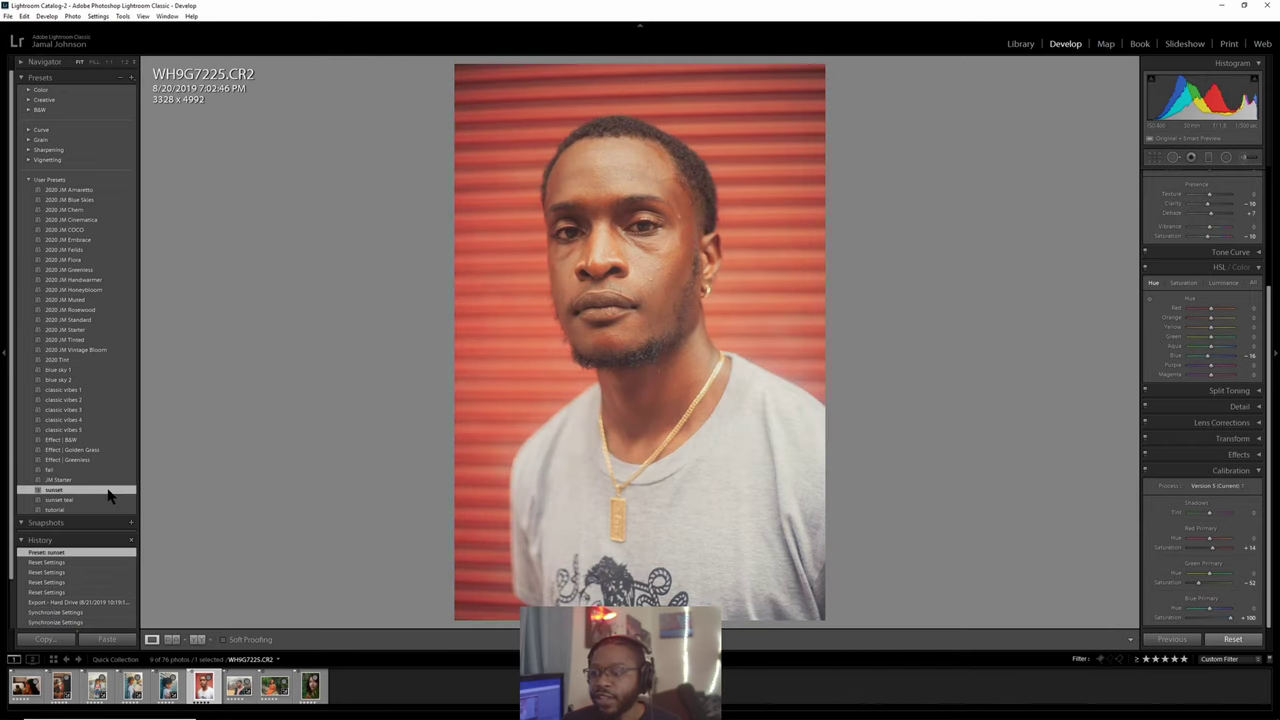